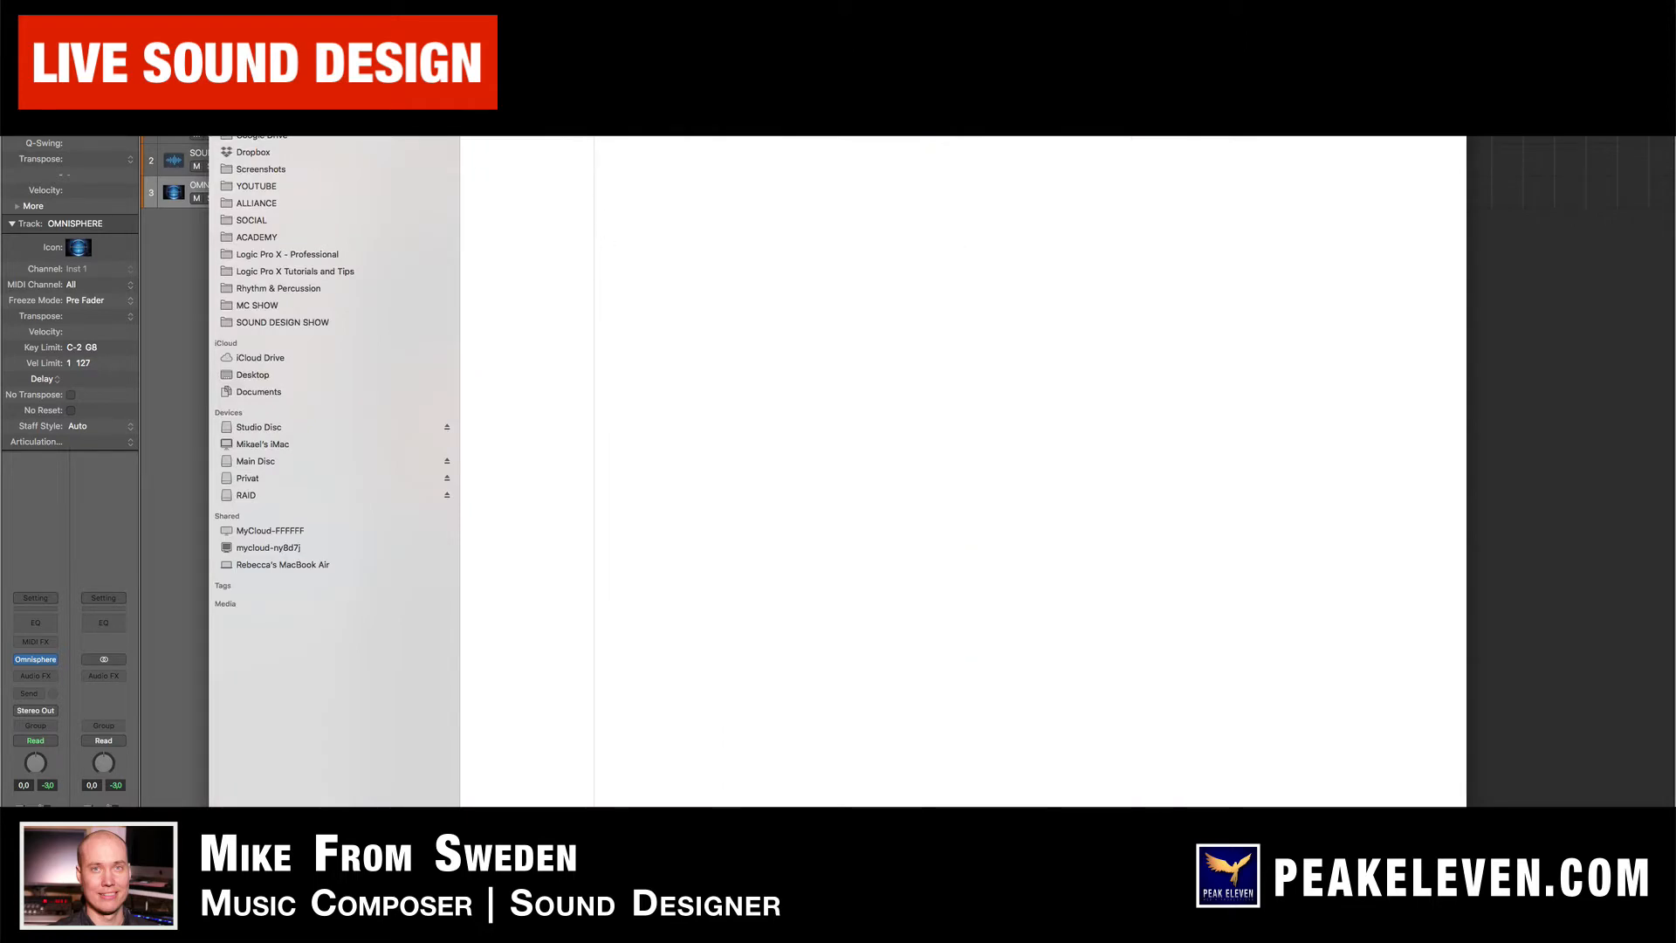
# Import the Guitar Pick vs Egg Slicer recording into the User Audio library and load it as the soundsource
pyautogui.moveTo(892, 35); pyautogui.dragTo(1378, 428)
pyautogui.moveTo(1083, 445)
pyautogui.mouseDown()
pyautogui.moveTo(1450, 654)
pyautogui.moveTo(1102, 502)
pyautogui.moveTo(1061, 461)
pyautogui.mouseUp()
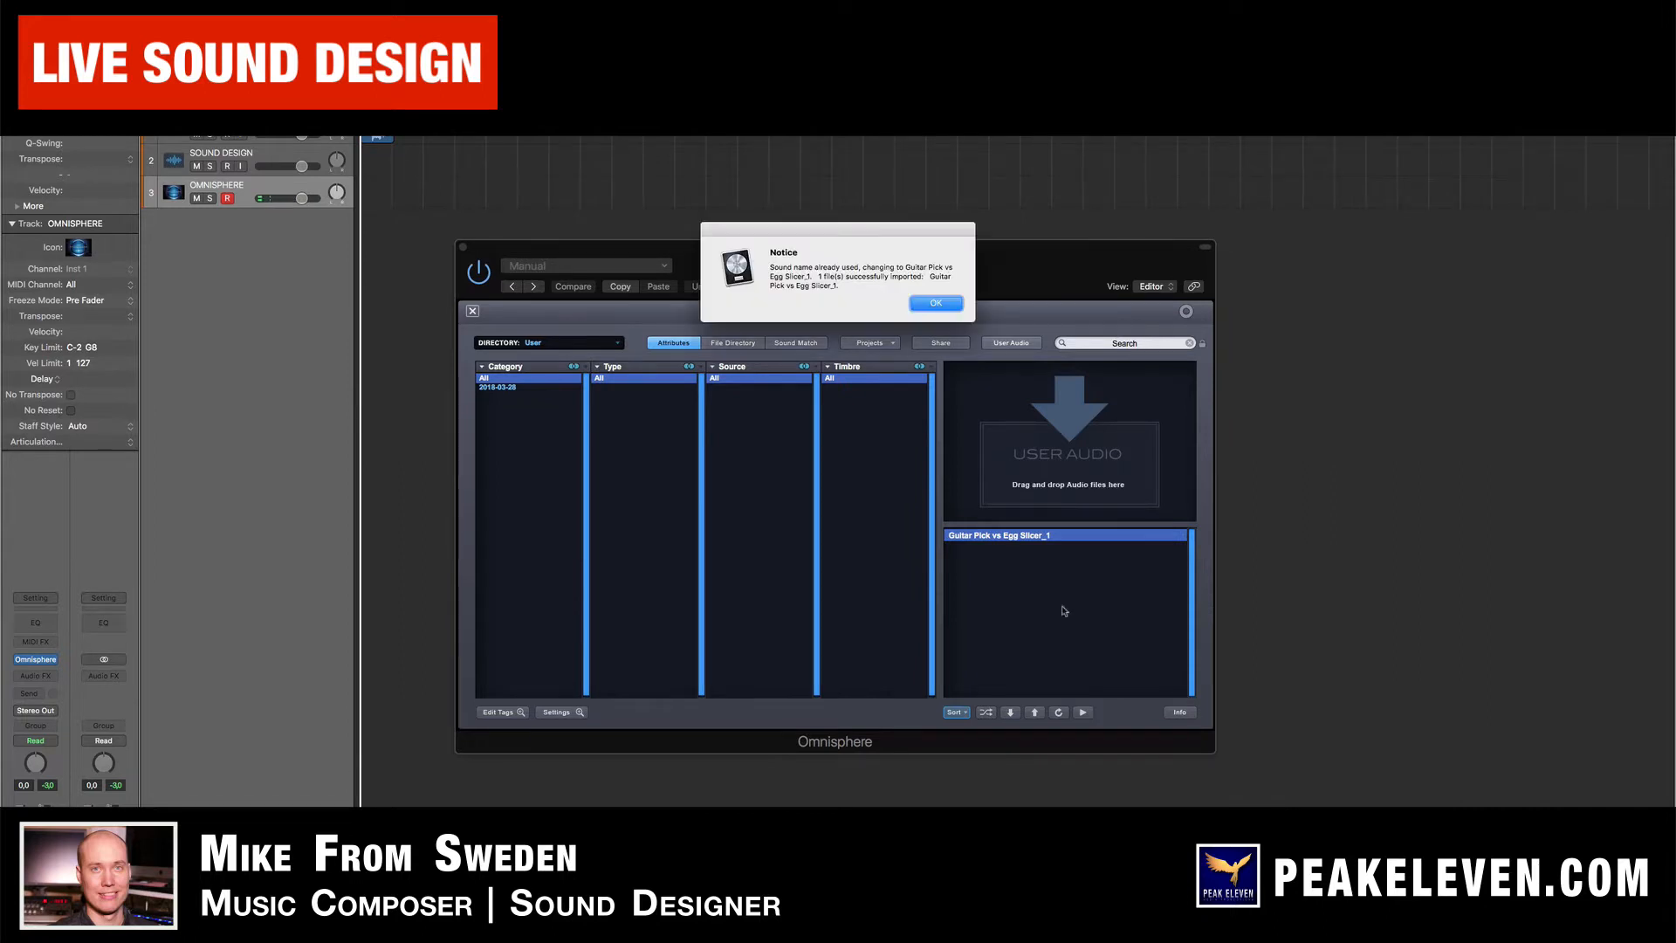
pyautogui.click(943, 302)
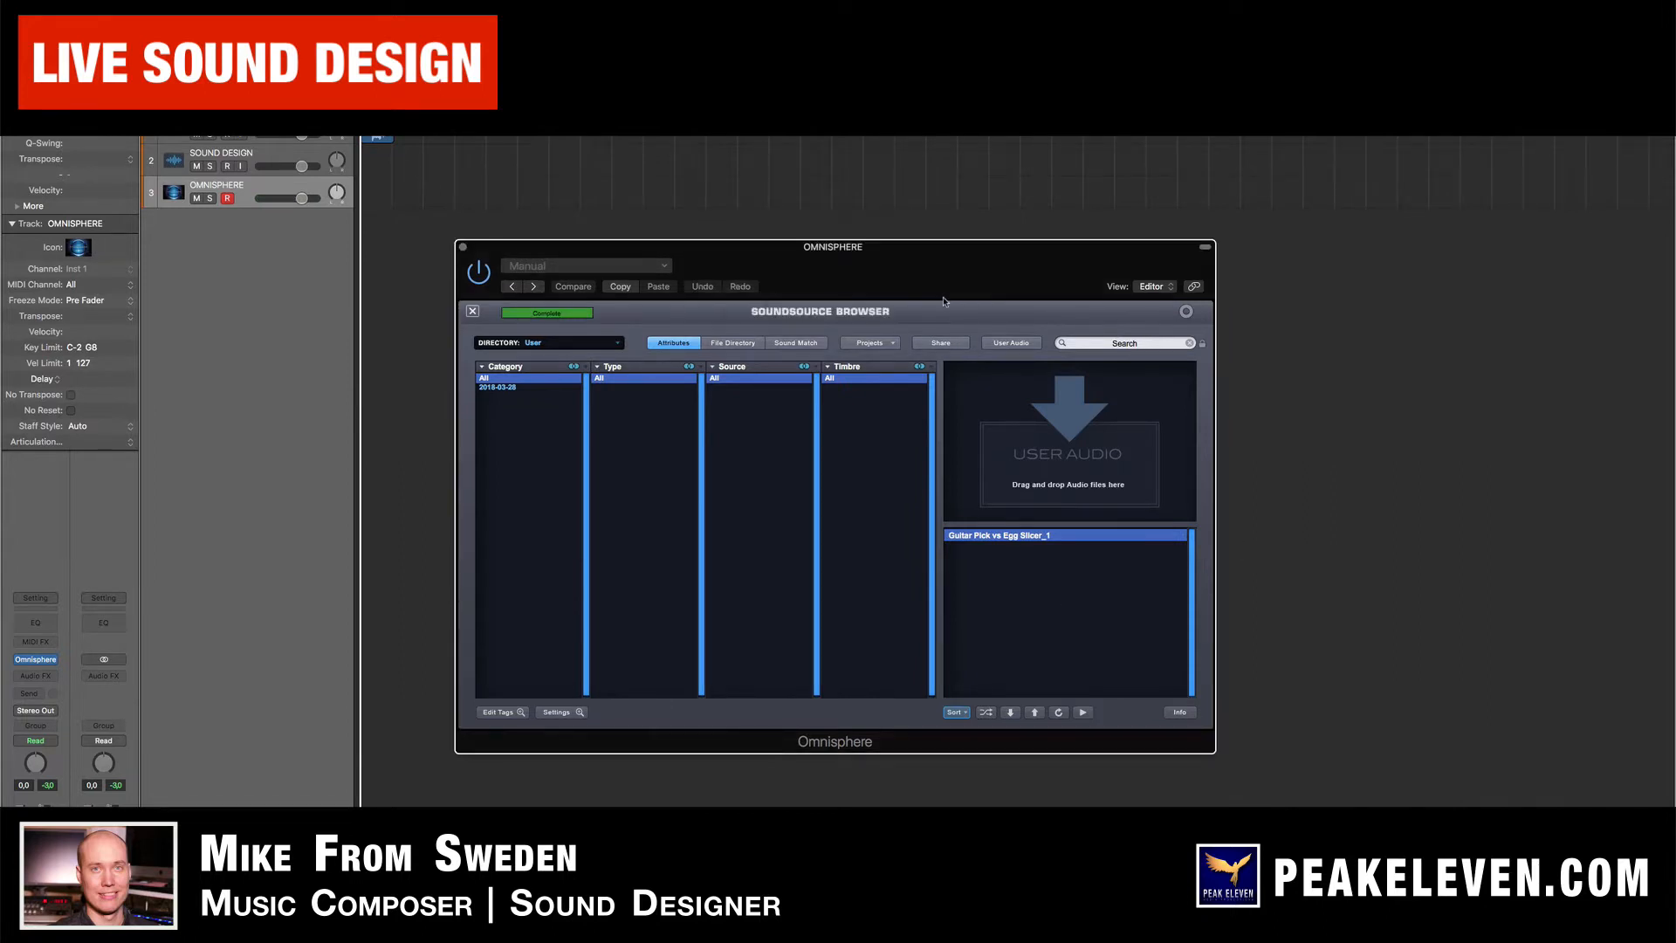
pyautogui.doubleClick(1047, 536)
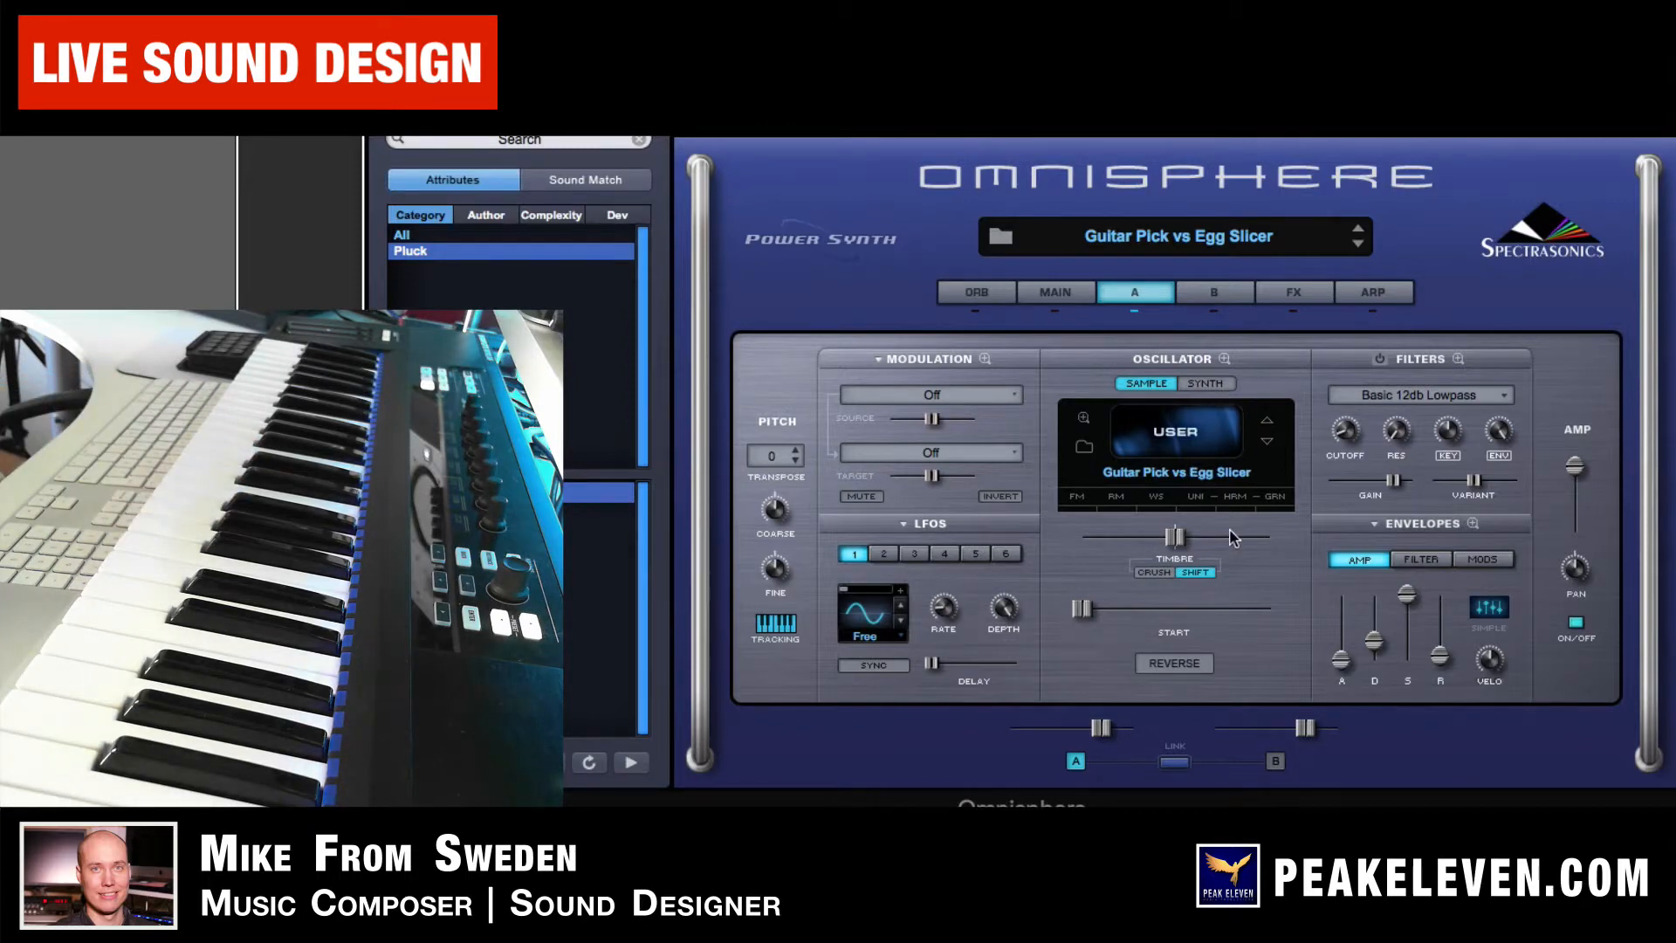
# Fine-tune the layer A oscillator's Unison with slightly less depth, less spread and slightly more detune, comparing it on and off
pyautogui.click(1193, 506)
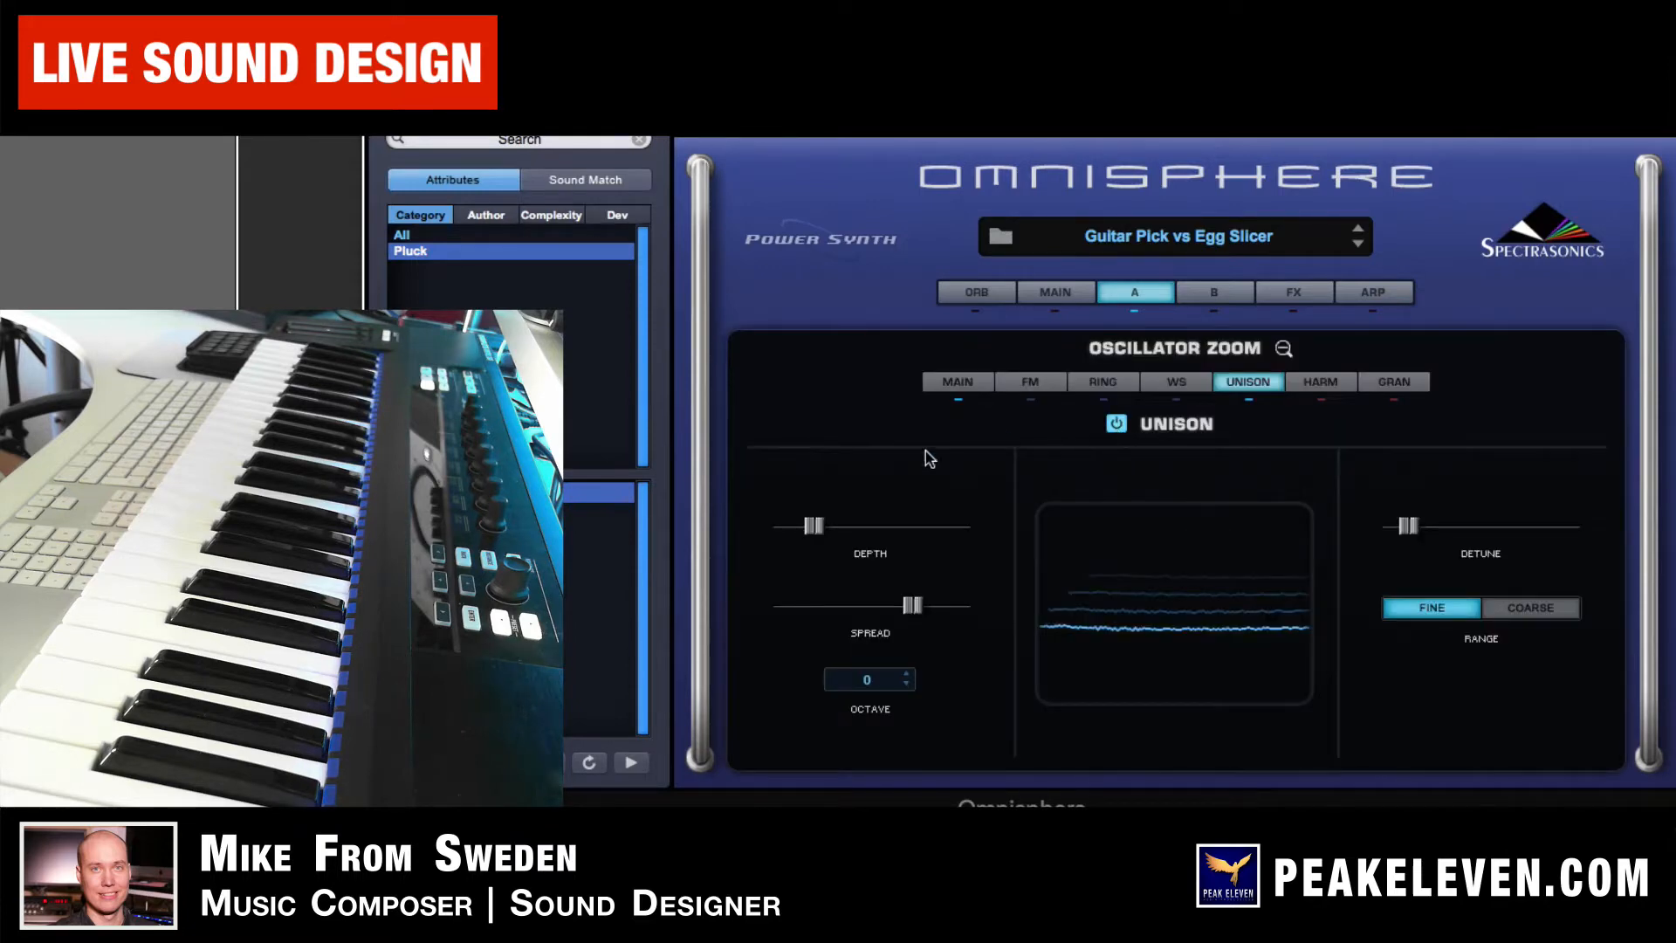
pyautogui.moveTo(915, 606); pyautogui.dragTo(894, 606)
pyautogui.moveTo(813, 524); pyautogui.dragTo(809, 524)
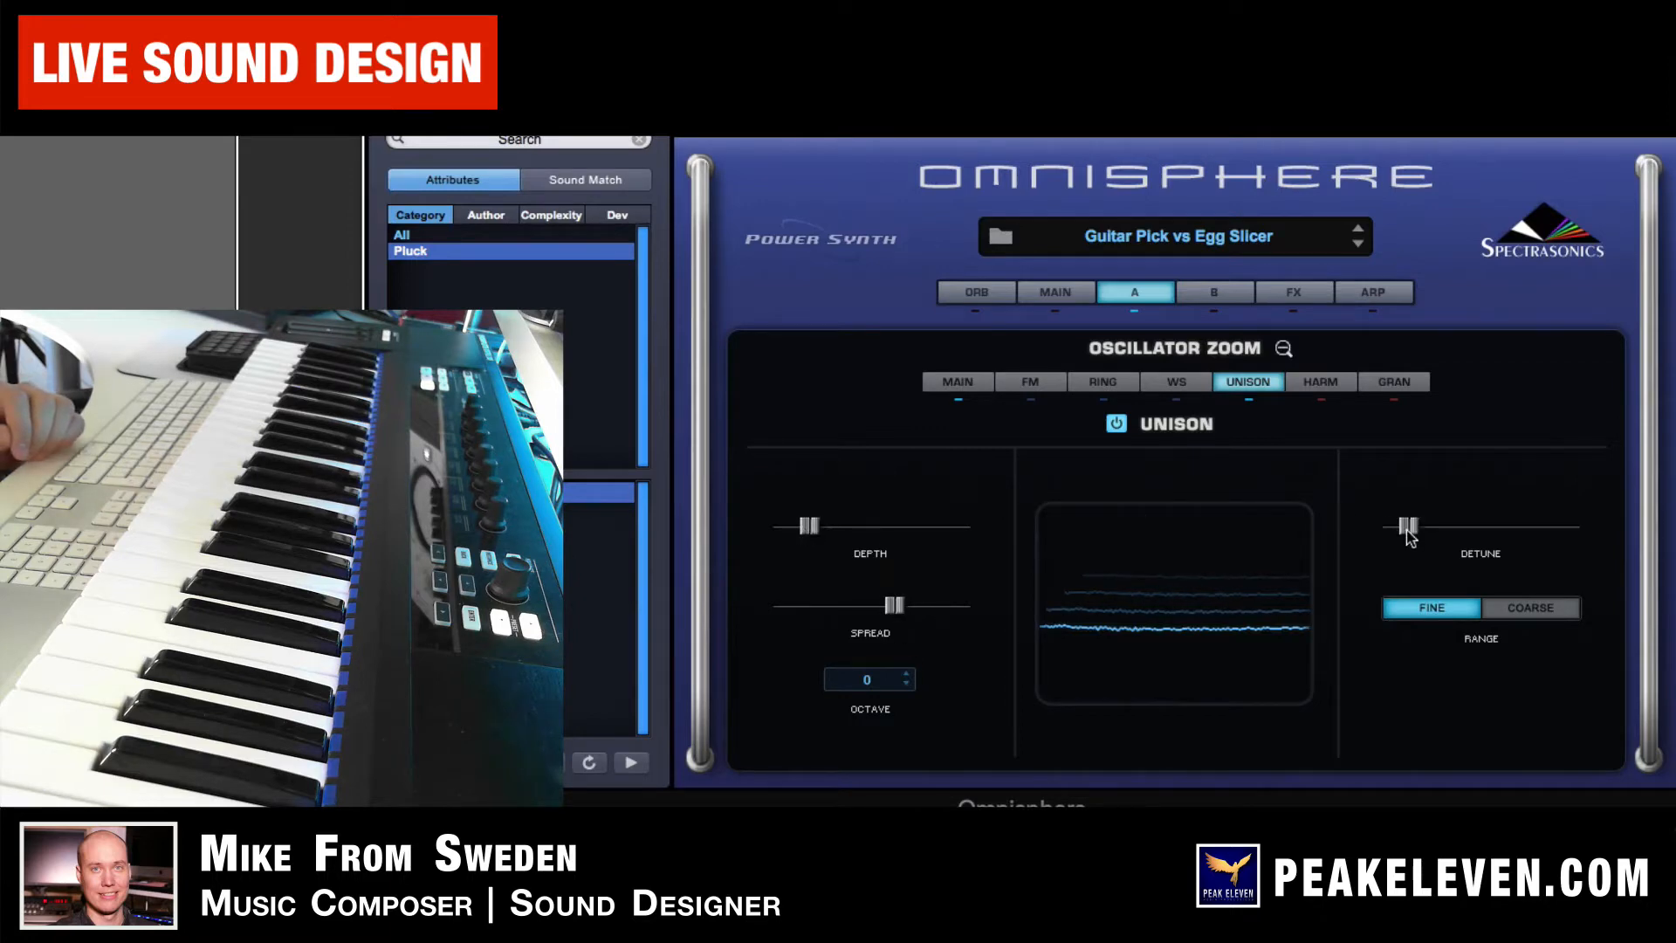
pyautogui.moveTo(1409, 526); pyautogui.dragTo(1421, 527)
pyautogui.click(1117, 426)
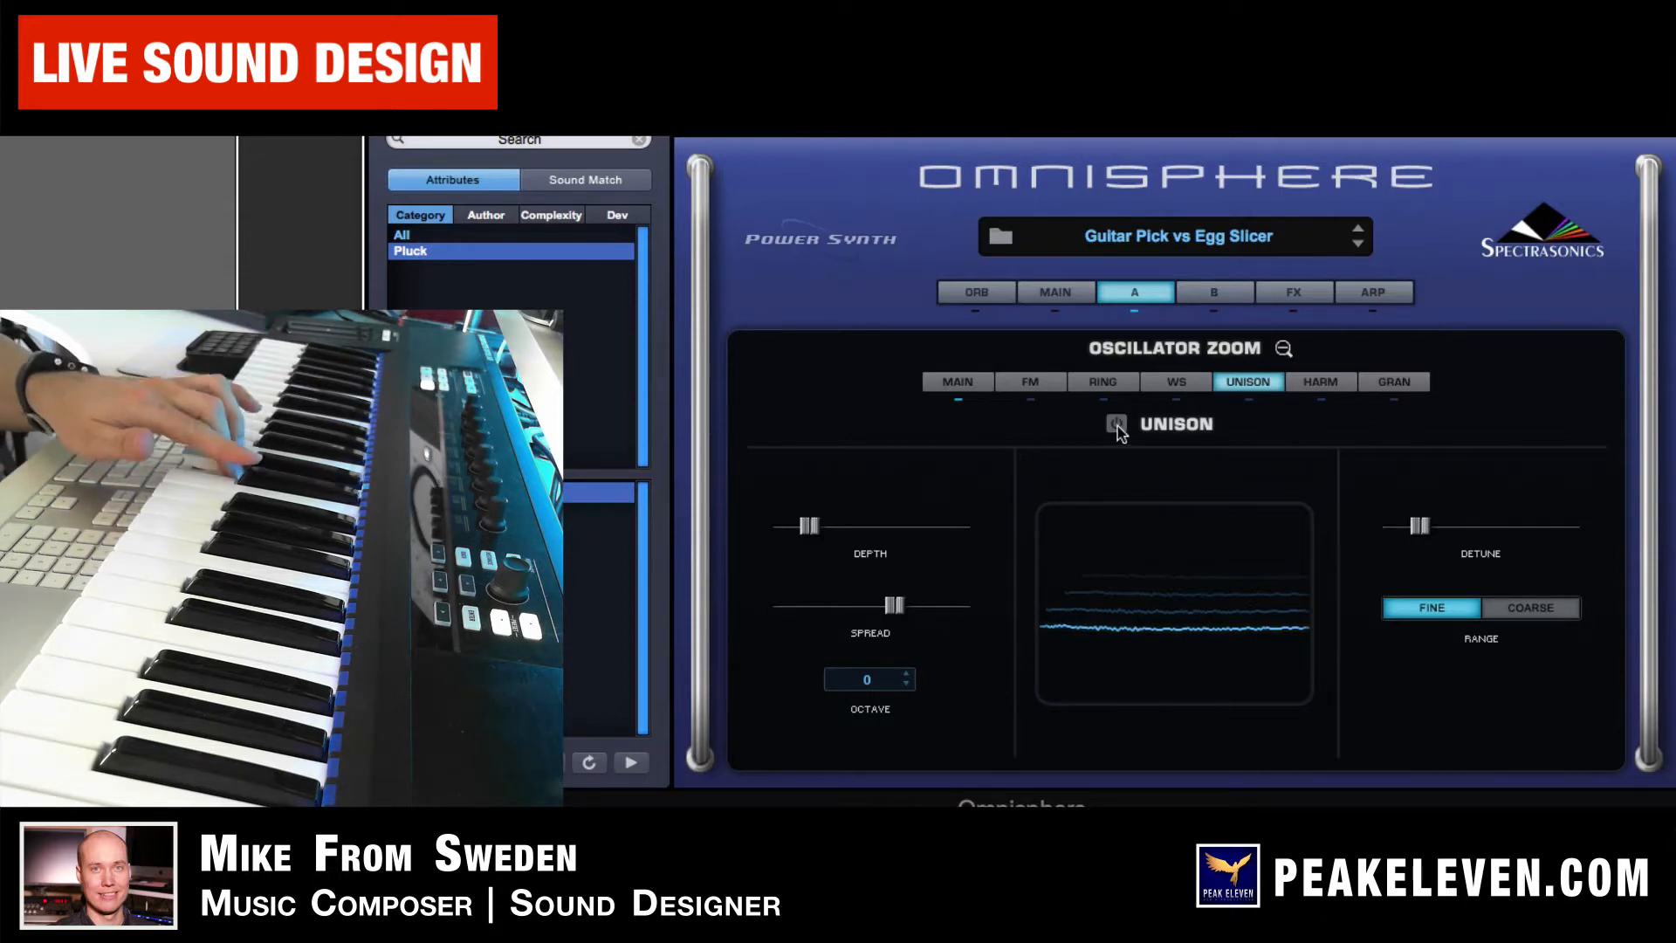
pyautogui.click(1117, 425)
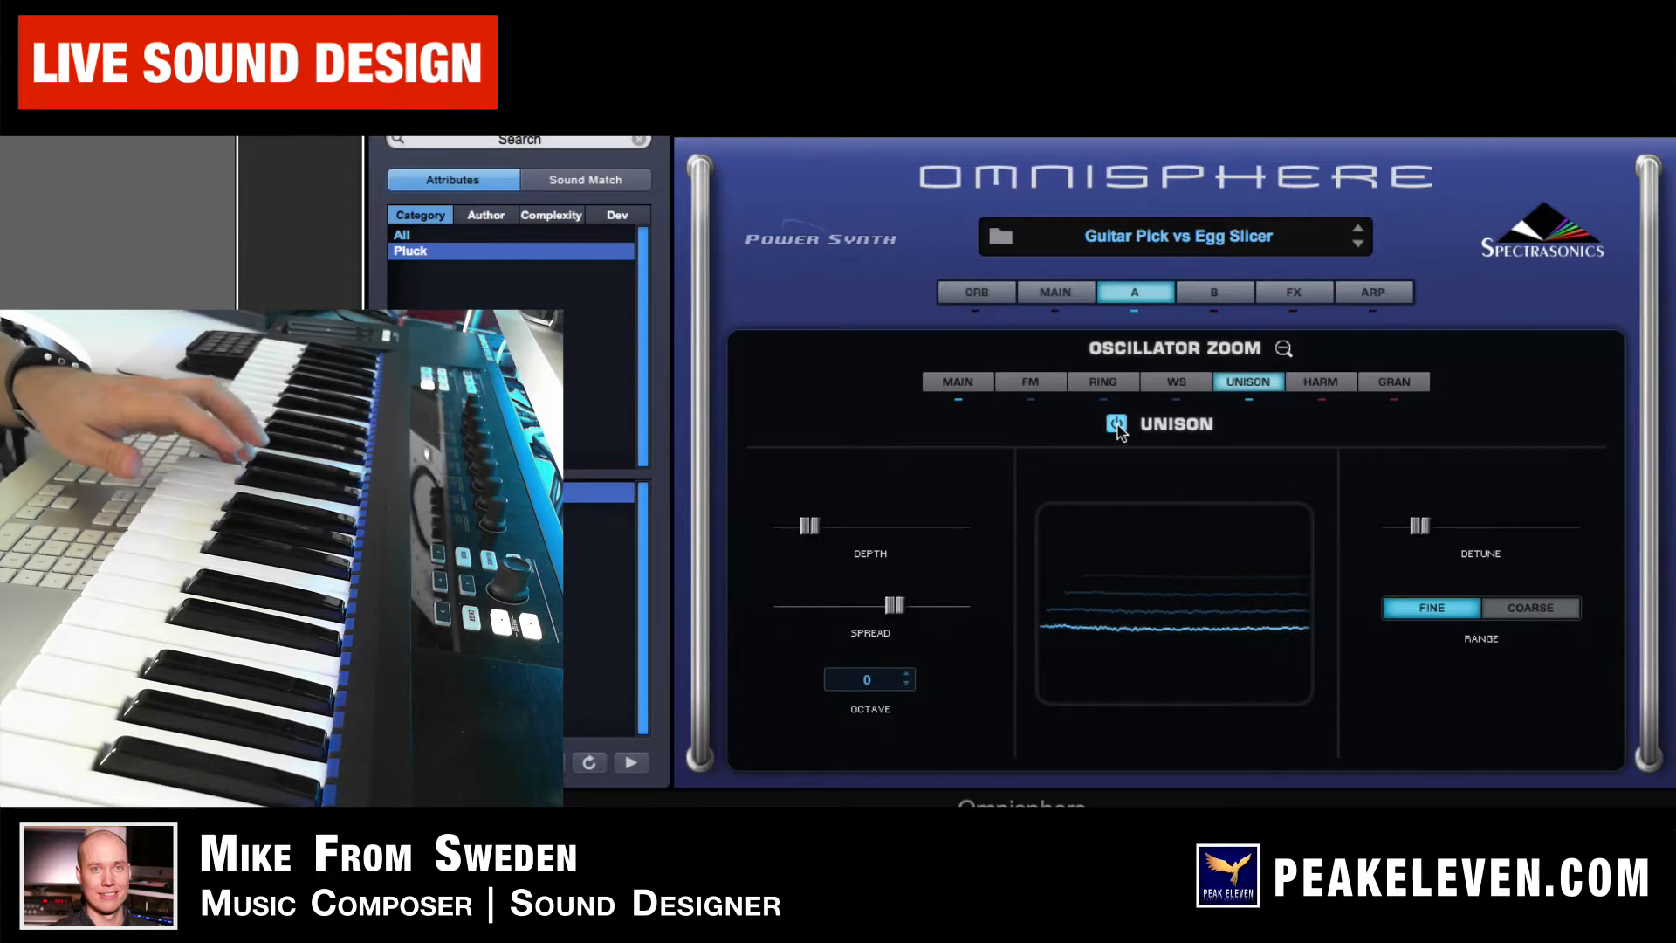
# Enable the layer A Waveshaper and raise its shaper depth, bit crush, crush force, sample rate and animation
pyautogui.click(1396, 388)
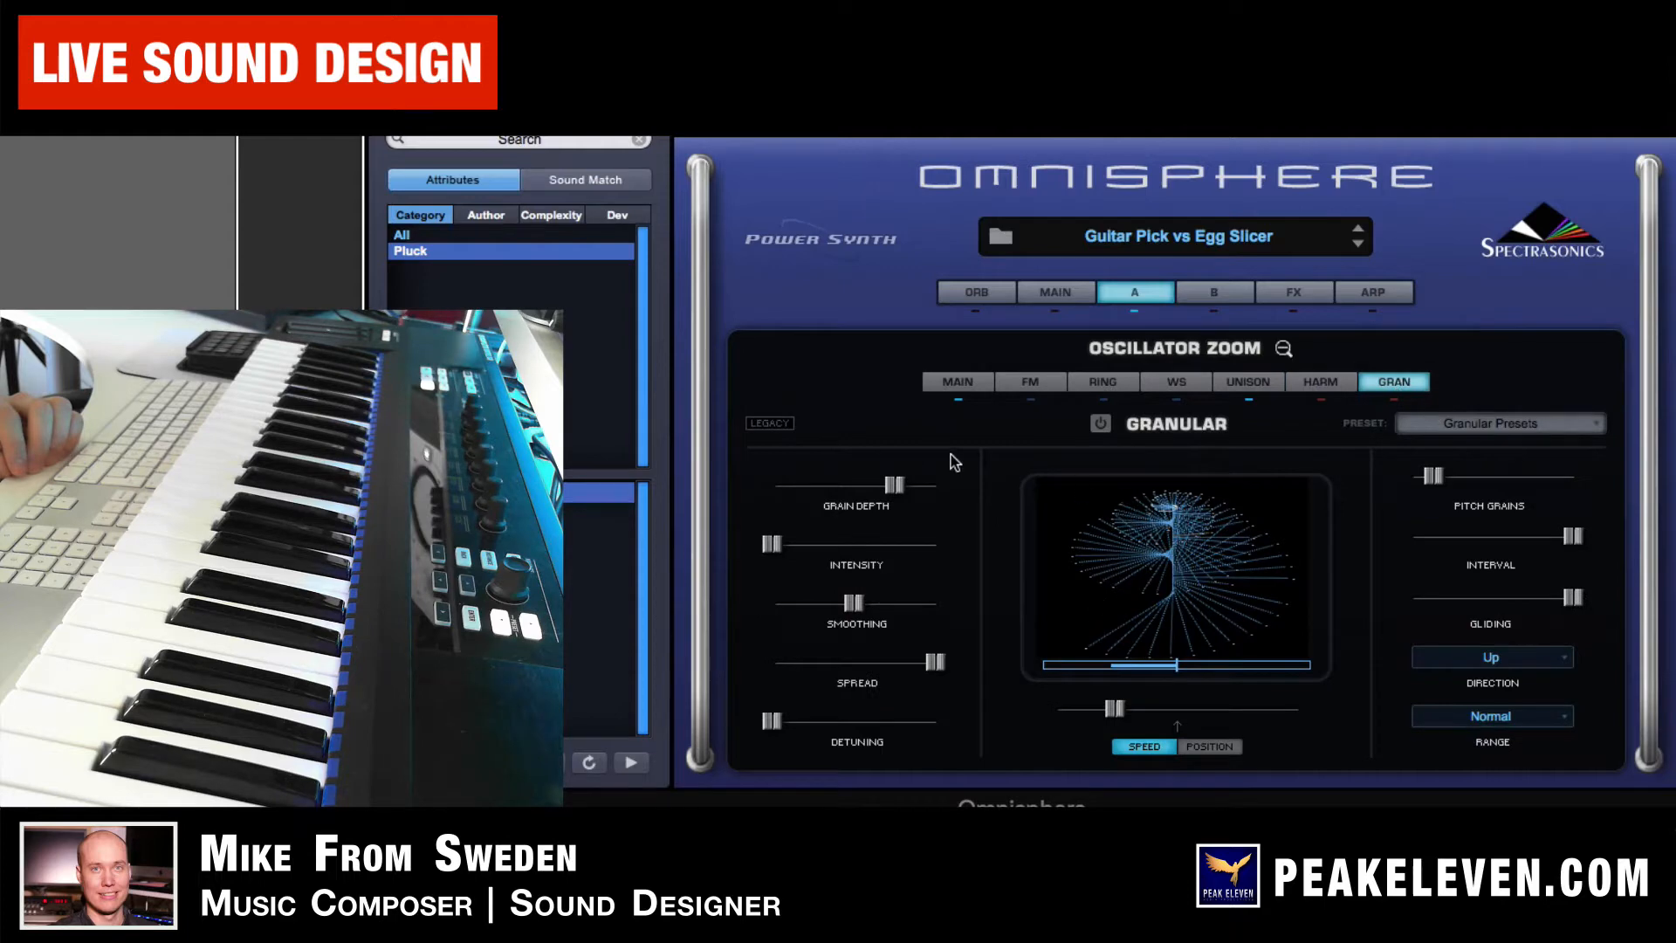
pyautogui.click(1192, 387)
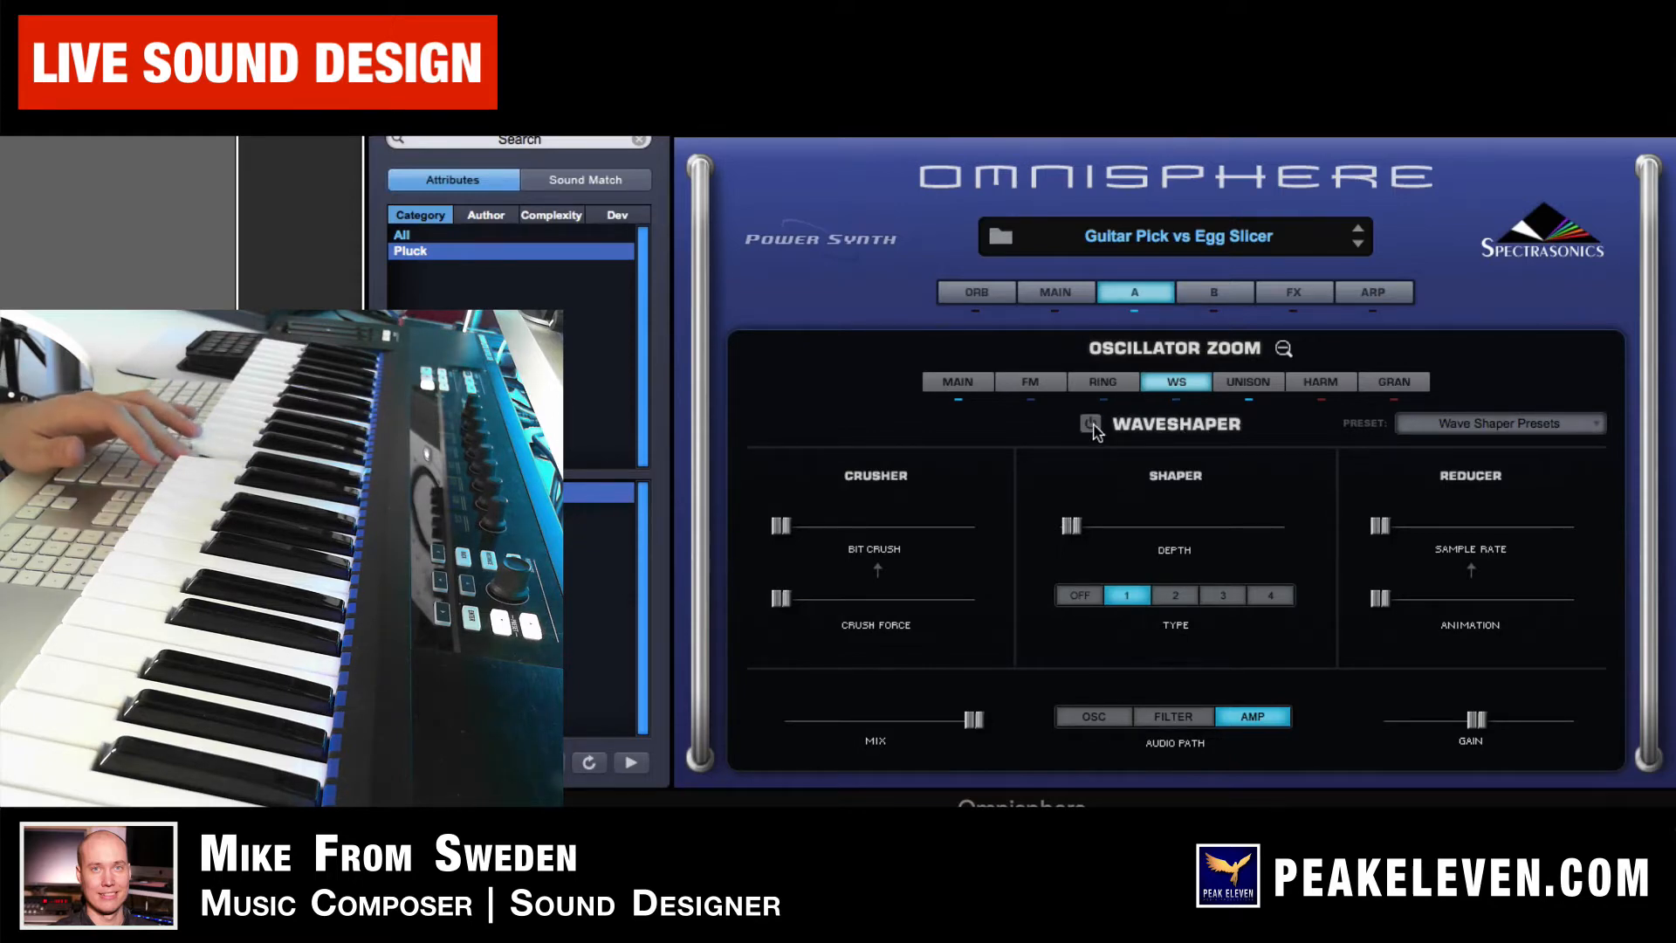
pyautogui.moveTo(1071, 524); pyautogui.dragTo(1213, 525)
pyautogui.moveTo(782, 531); pyautogui.dragTo(836, 534)
pyautogui.moveTo(783, 598)
pyautogui.mouseDown()
pyautogui.moveTo(936, 597)
pyautogui.moveTo(804, 609)
pyautogui.mouseUp()
pyautogui.moveTo(838, 531); pyautogui.dragTo(813, 533)
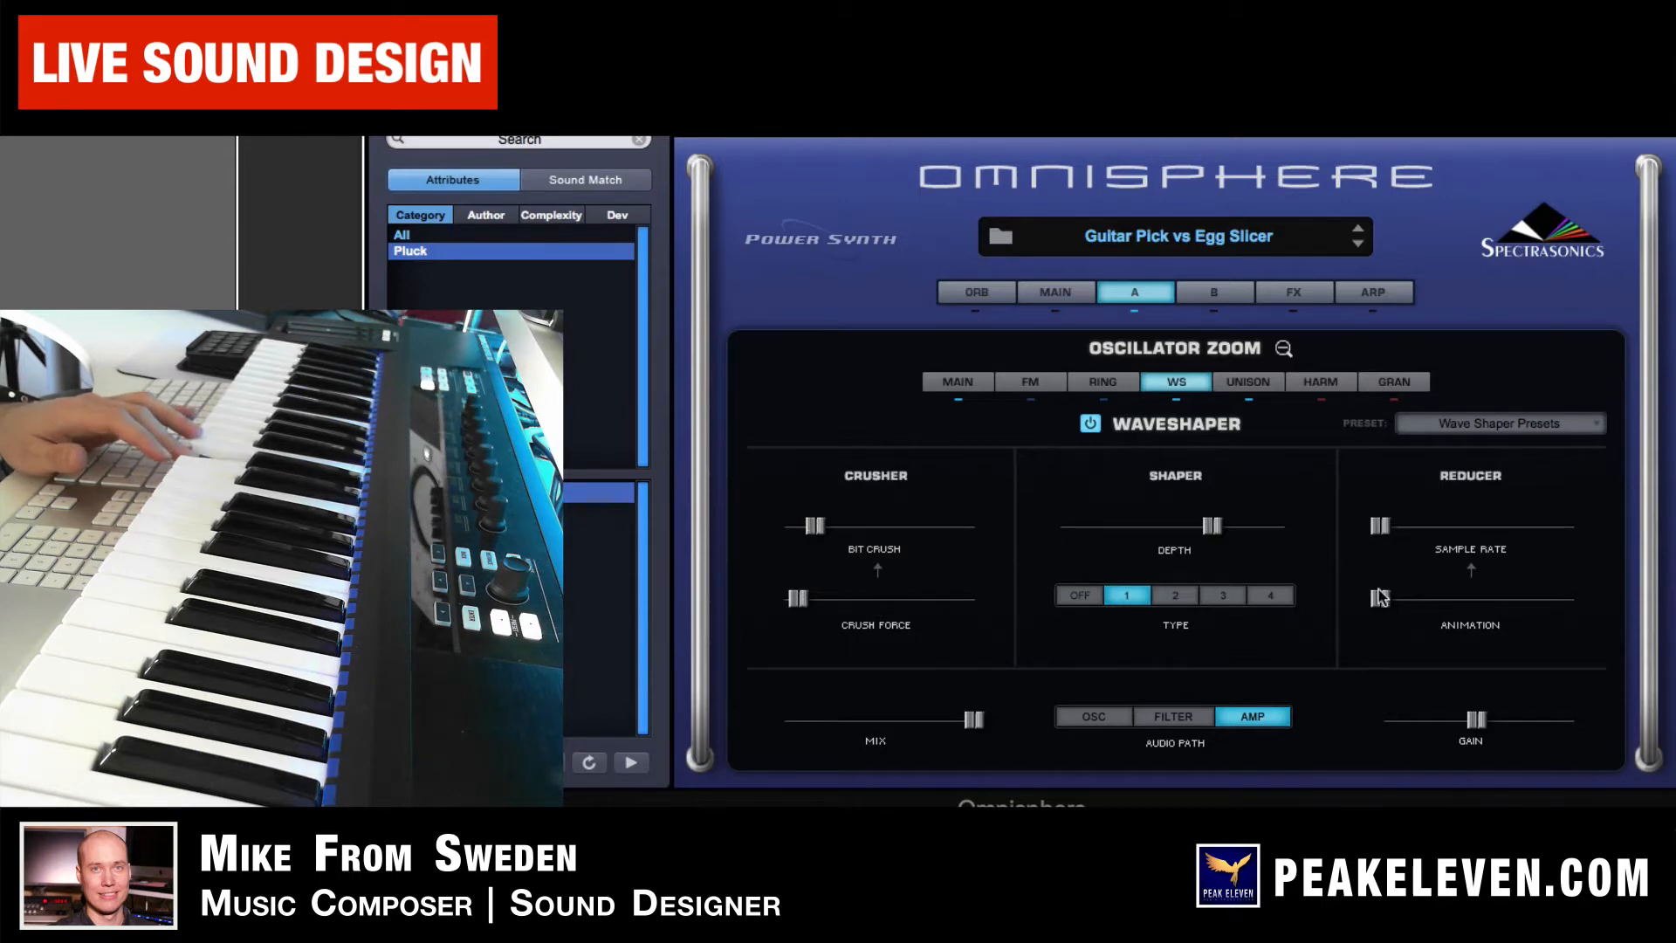
pyautogui.moveTo(1381, 602); pyautogui.dragTo(1483, 599)
pyautogui.moveTo(1379, 525); pyautogui.dragTo(1427, 525)
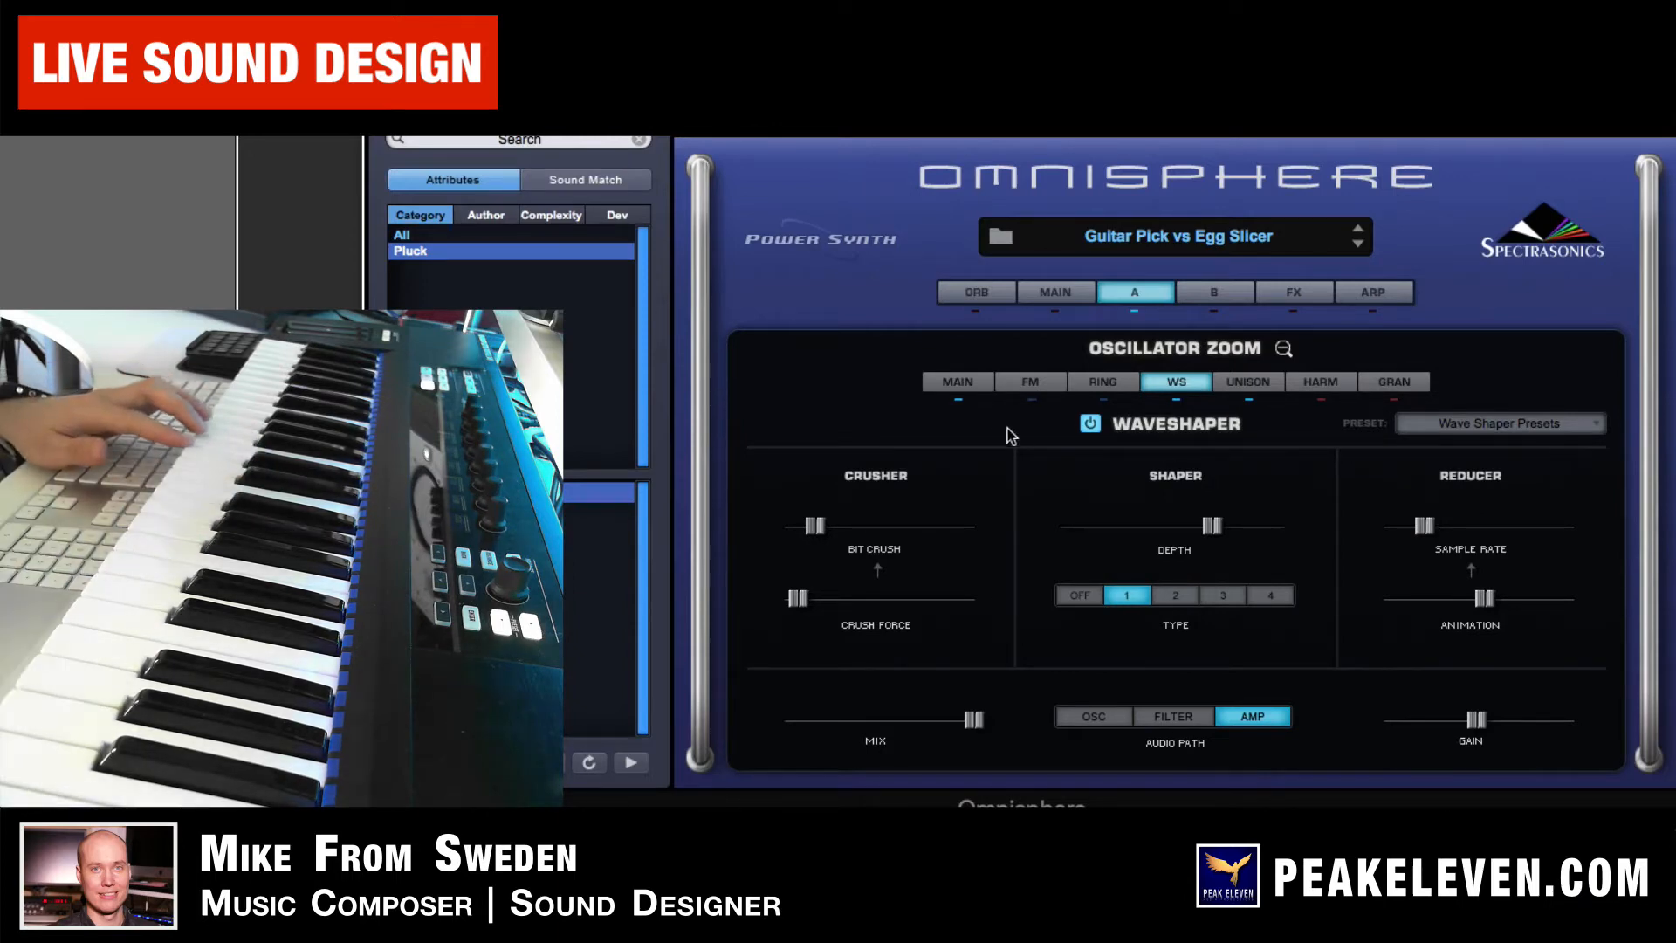
# Compare the sound with the Waveshaper bypassed and re-enabled
pyautogui.click(1090, 424)
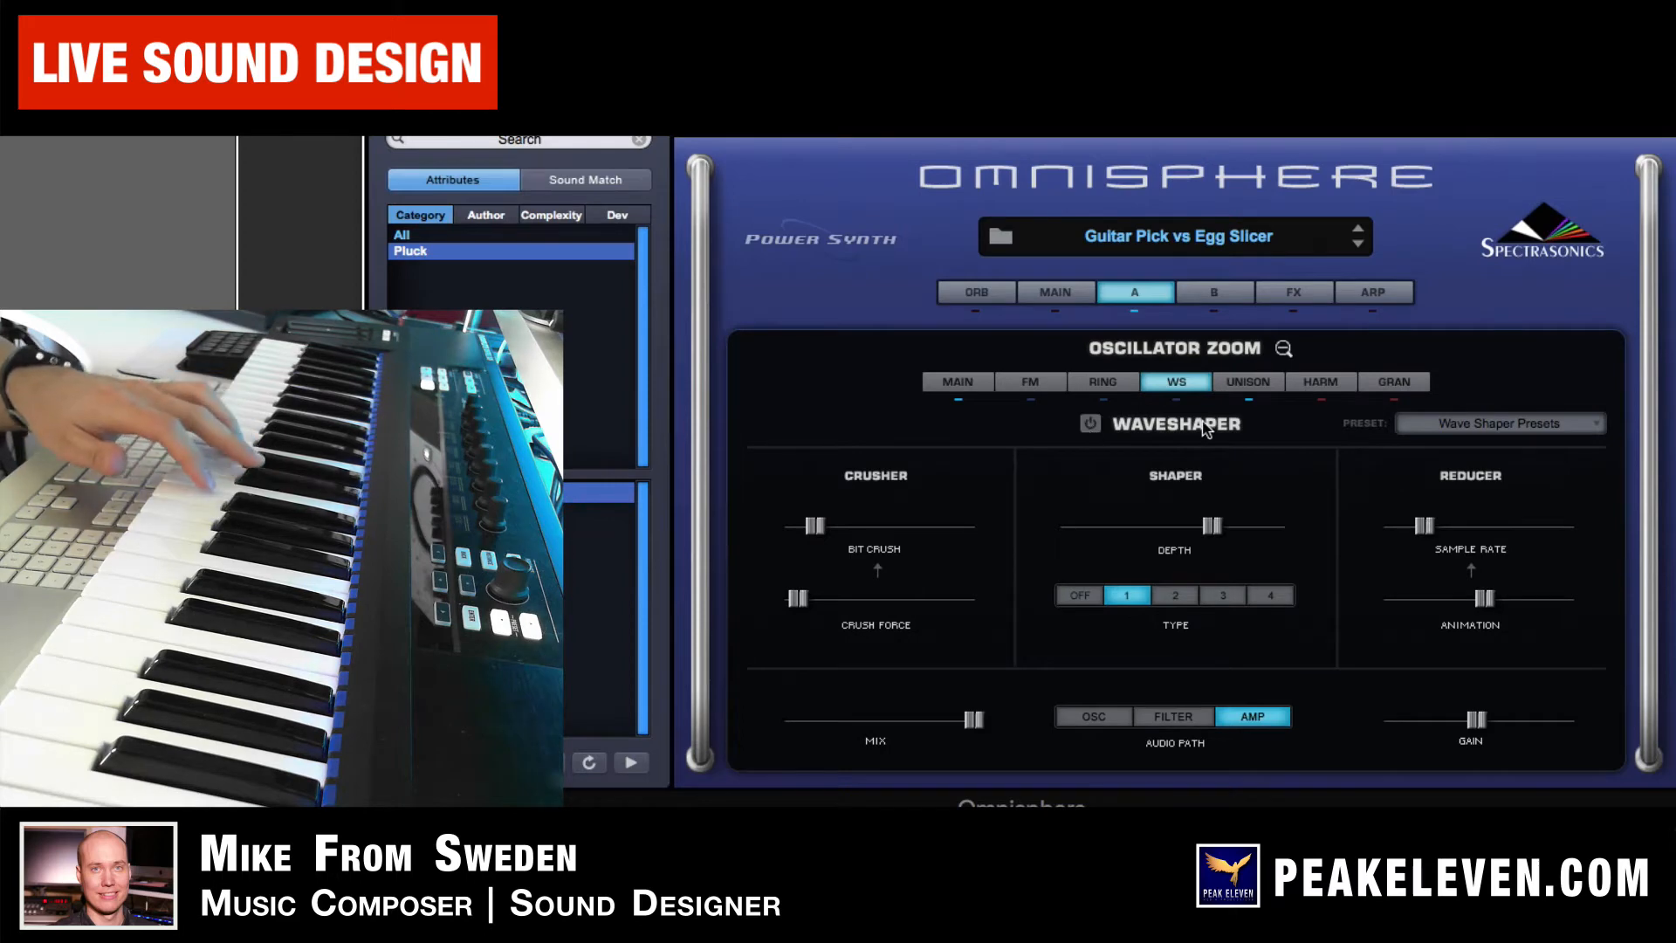
pyautogui.click(1243, 381)
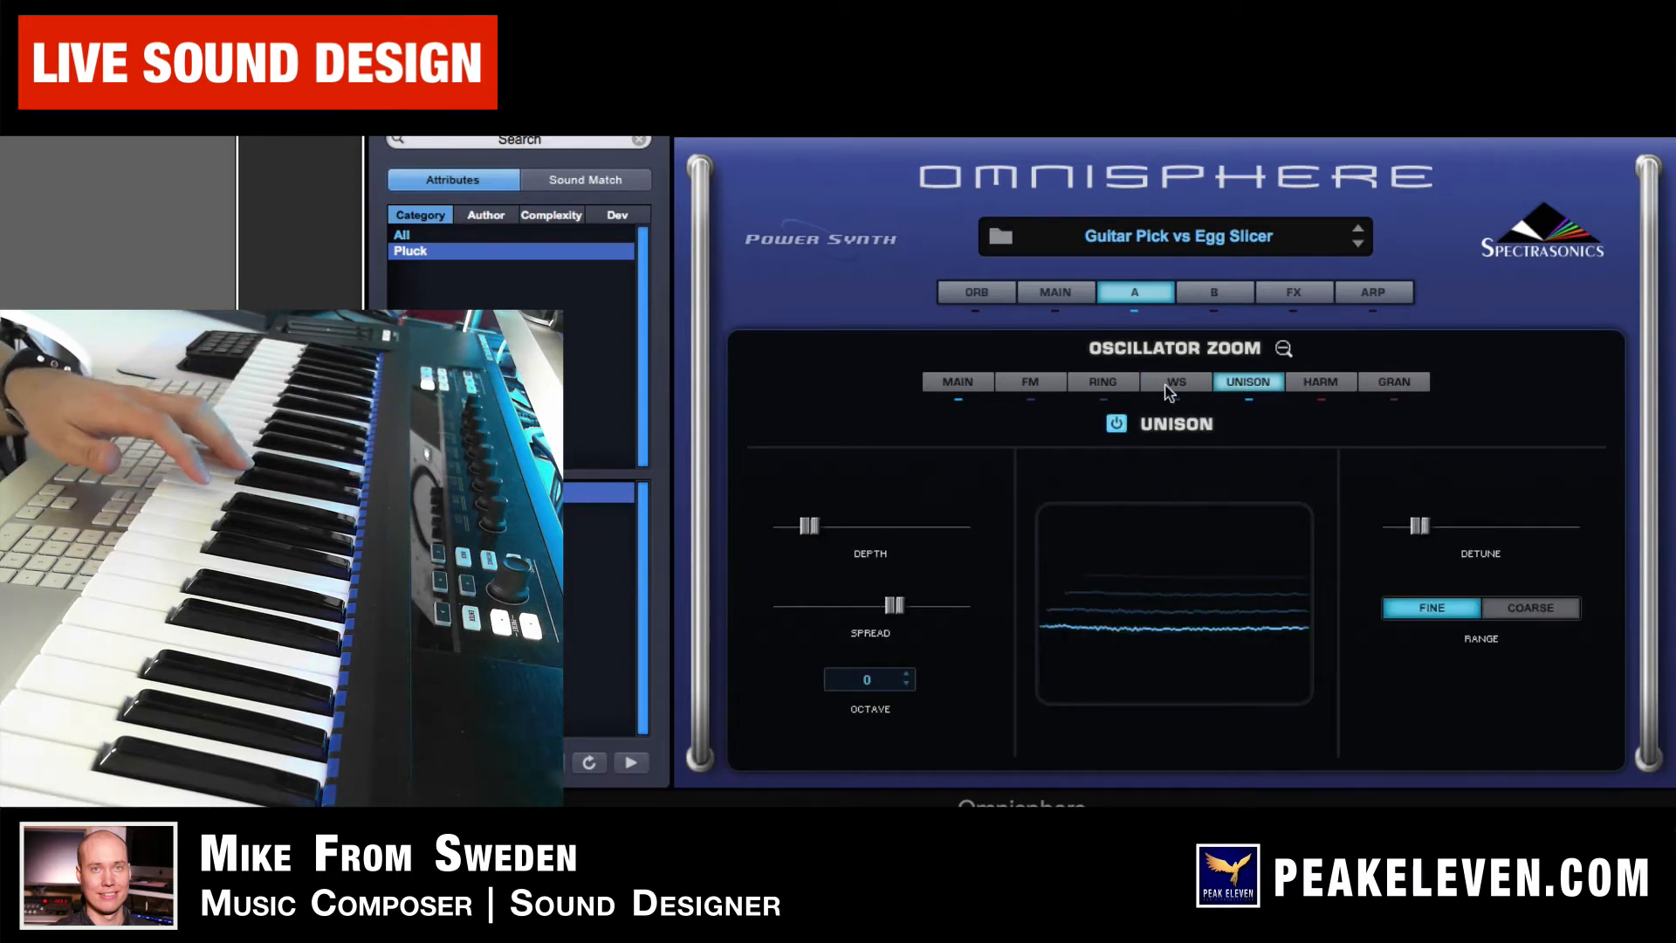
pyautogui.click(1168, 386)
pyautogui.click(1092, 425)
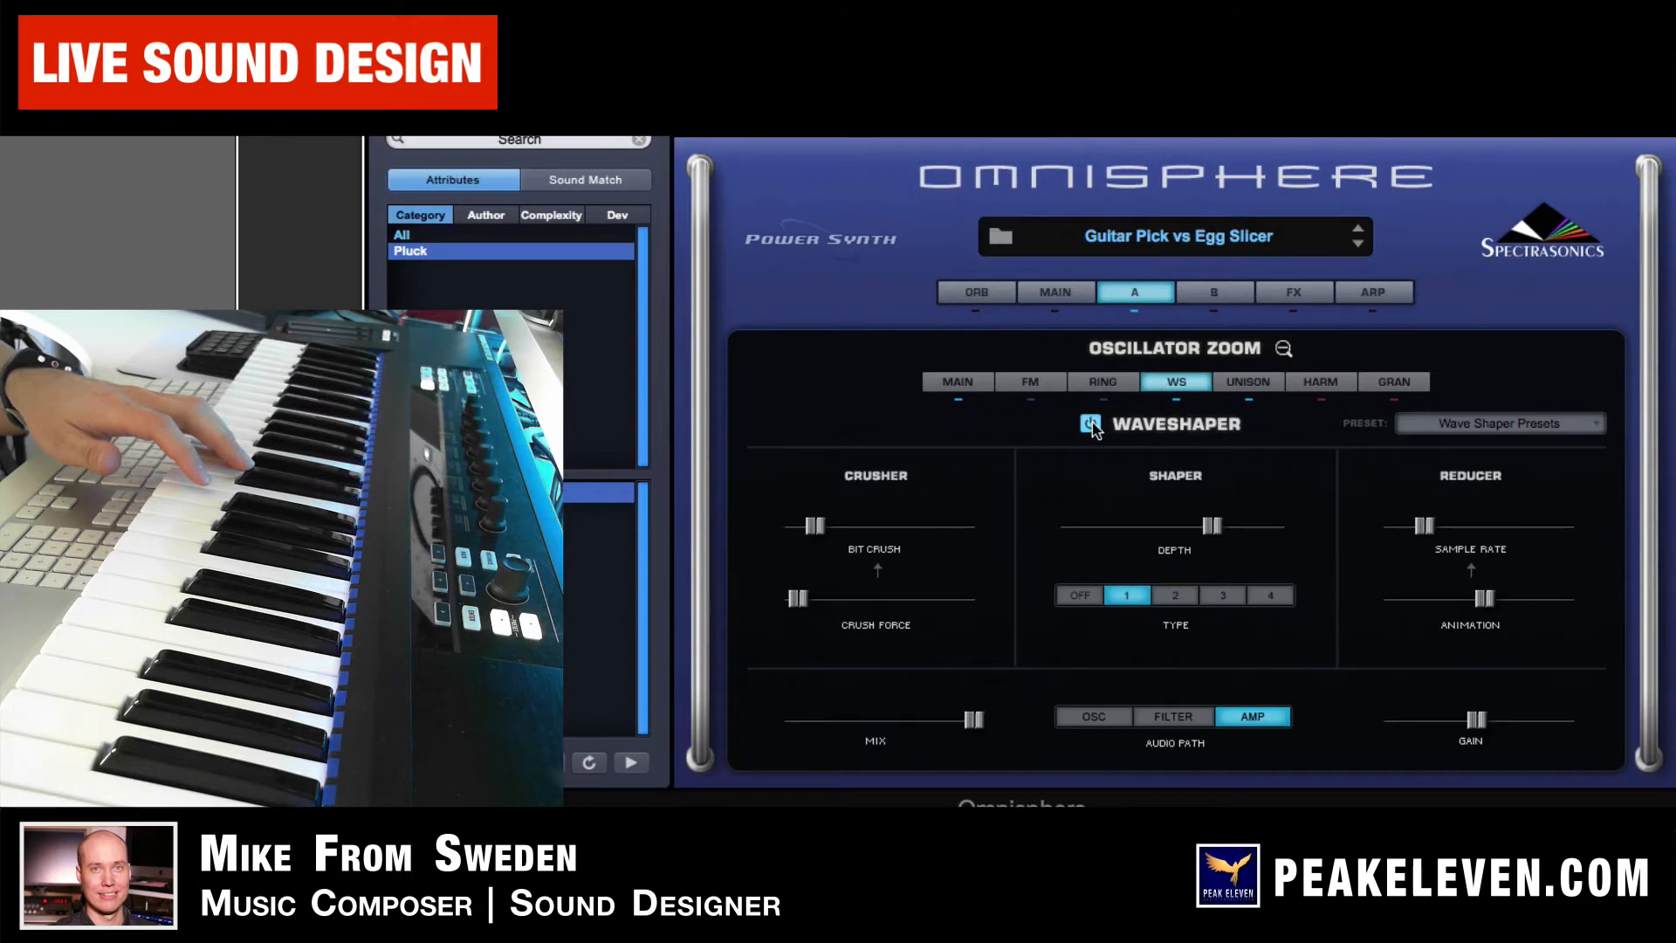
# Try frequency modulation on the layer A oscillator with a higher frequency, lower depth and raised FM shape and symmetry
pyautogui.click(1053, 384)
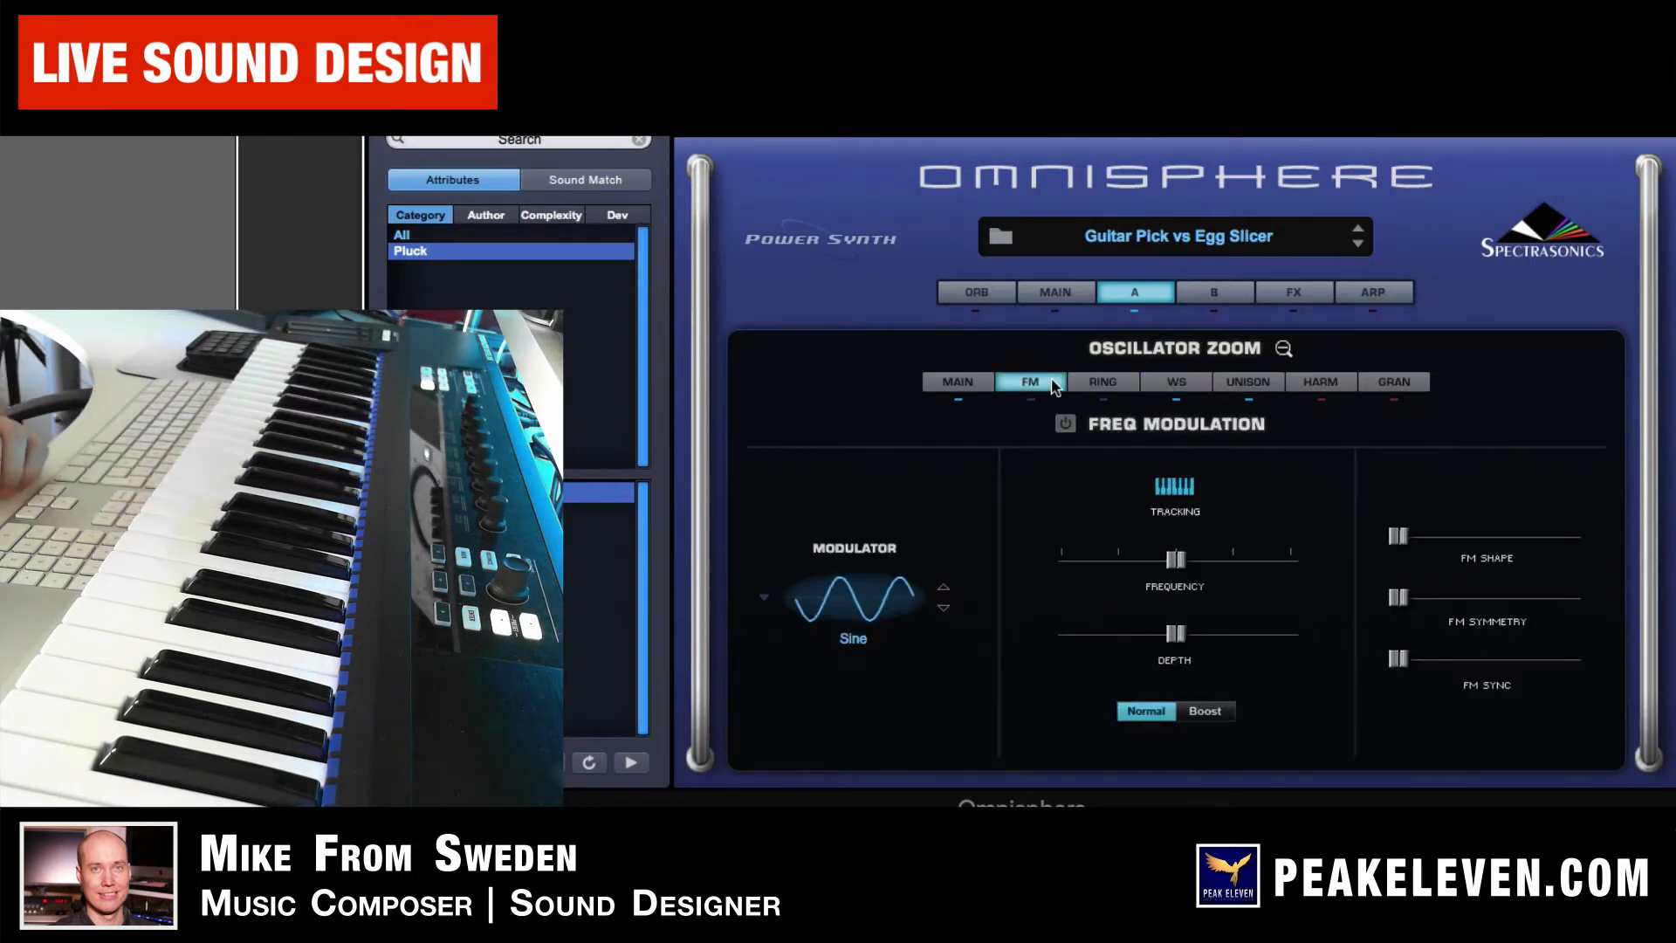
pyautogui.click(1067, 427)
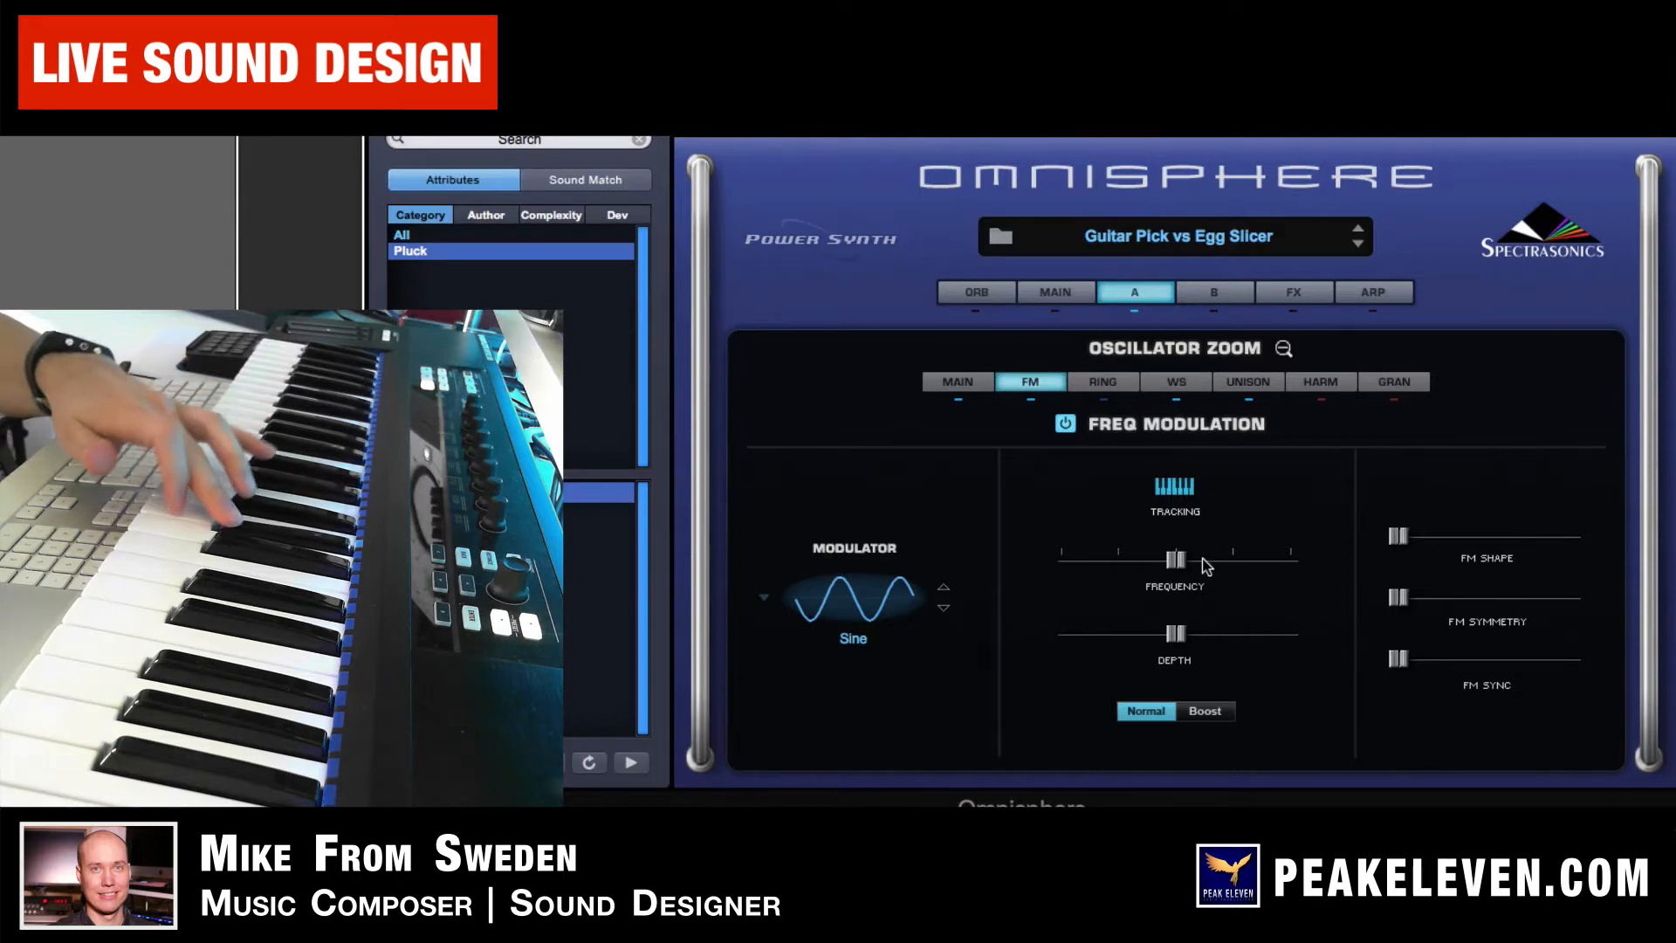
pyautogui.moveTo(1182, 563); pyautogui.dragTo(1248, 563)
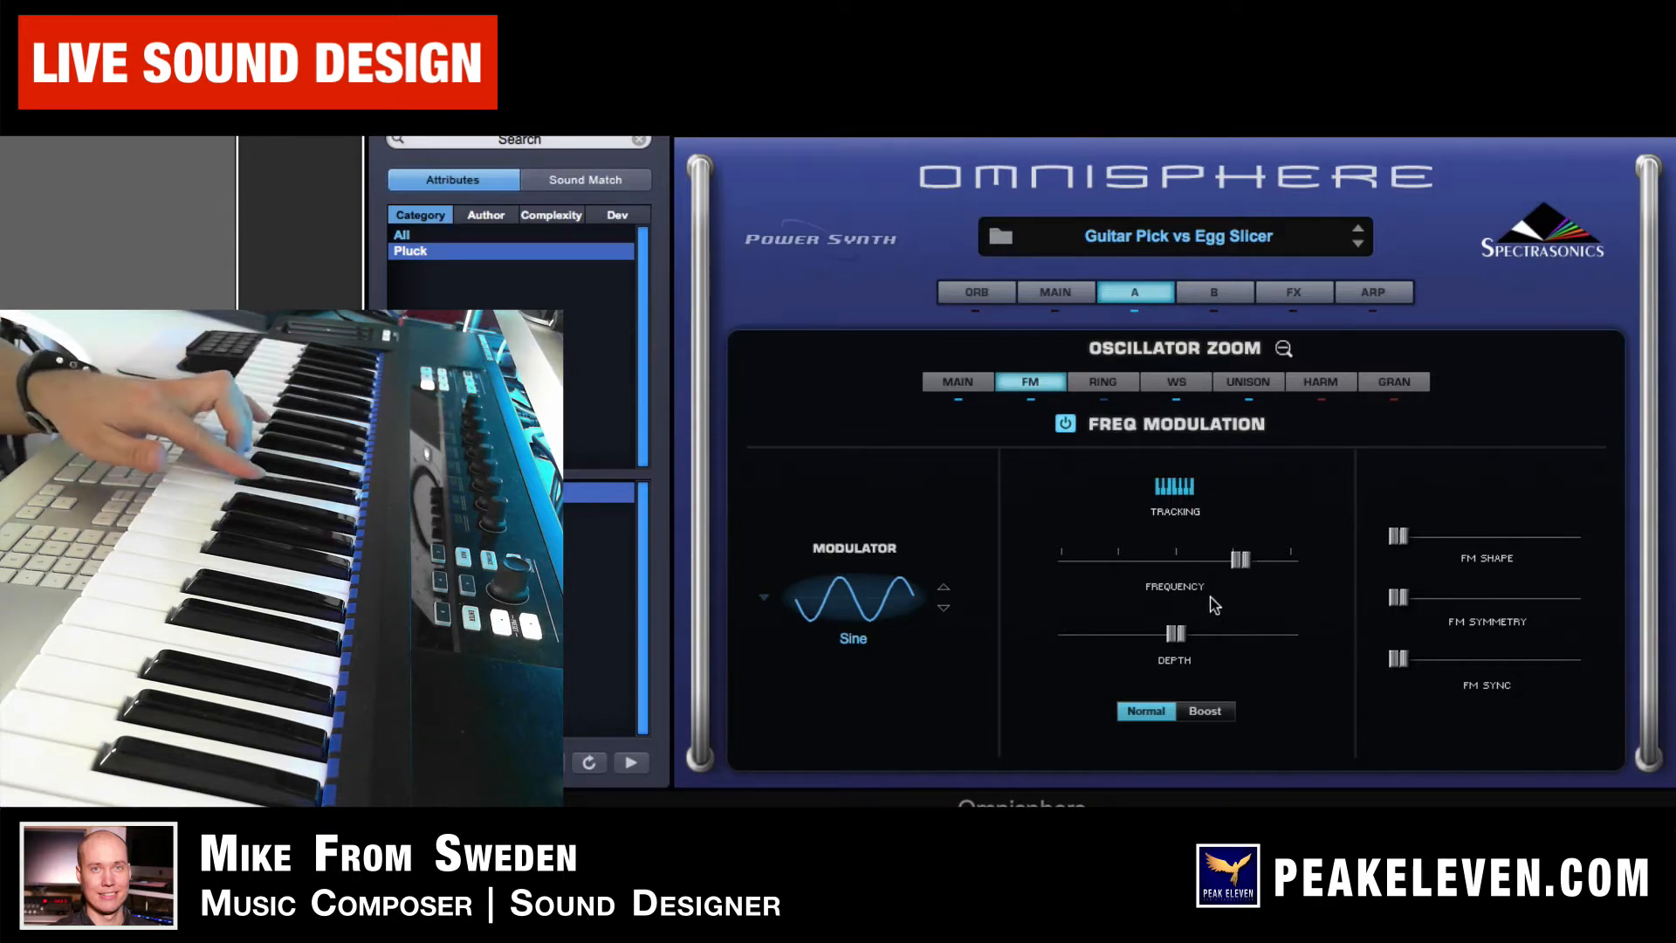
pyautogui.moveTo(1176, 634)
pyautogui.mouseDown()
pyautogui.moveTo(1238, 642)
pyautogui.moveTo(1121, 642)
pyautogui.moveTo(1144, 642)
pyautogui.mouseUp()
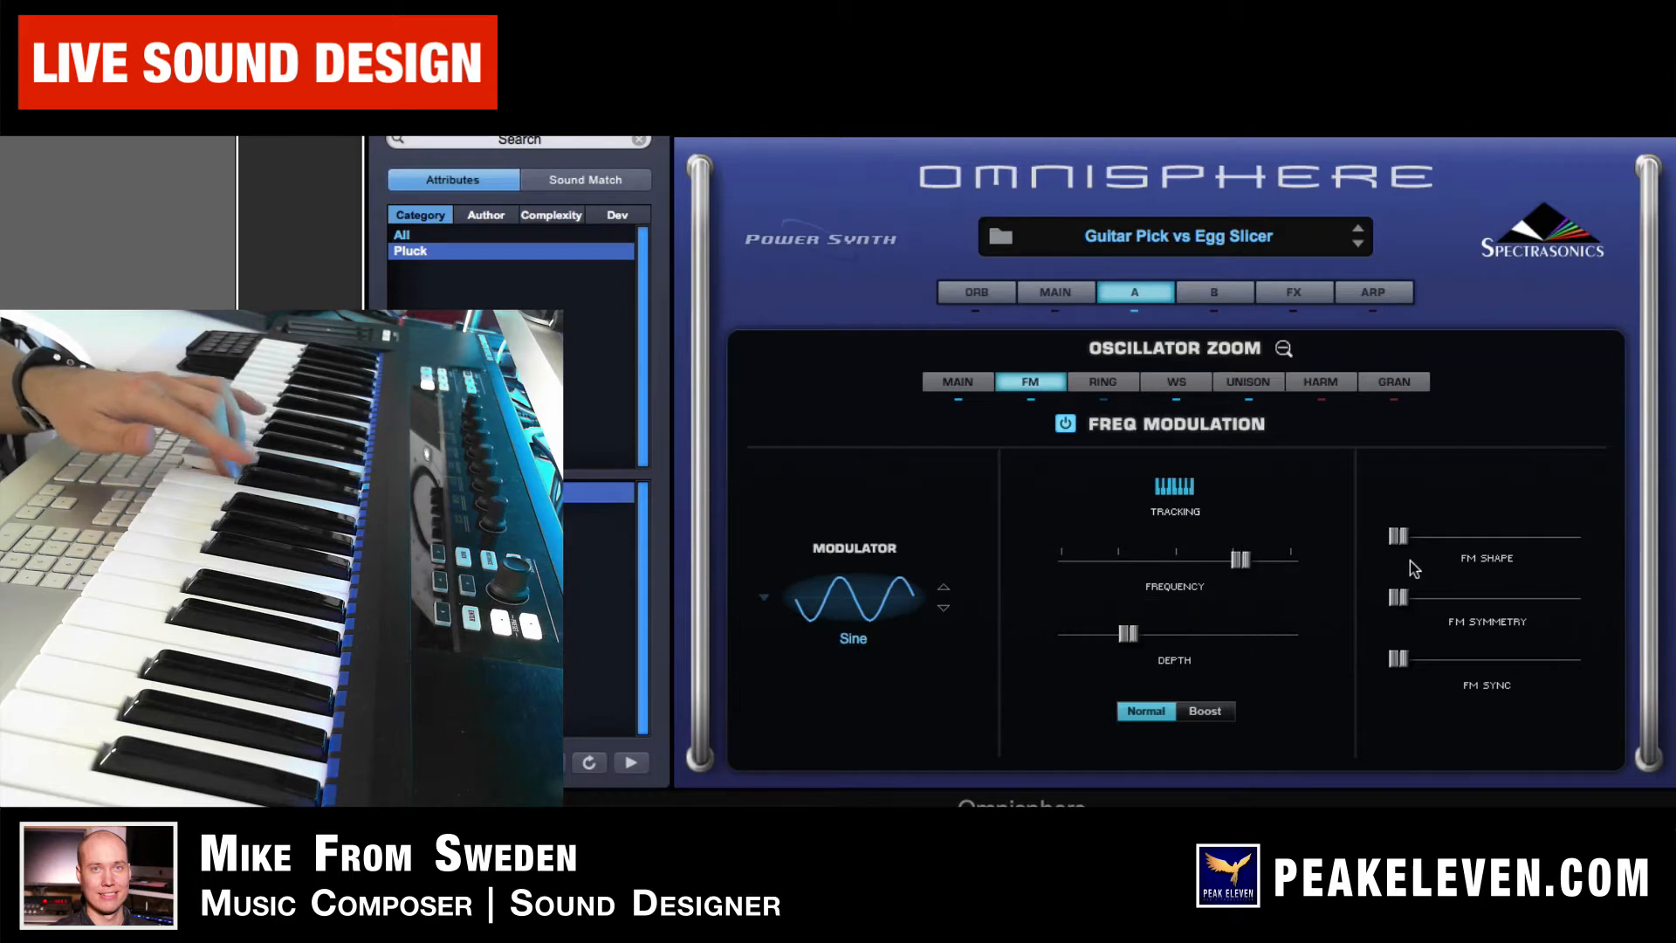
pyautogui.moveTo(1399, 536); pyautogui.dragTo(1480, 542)
pyautogui.moveTo(1397, 597); pyautogui.dragTo(1490, 608)
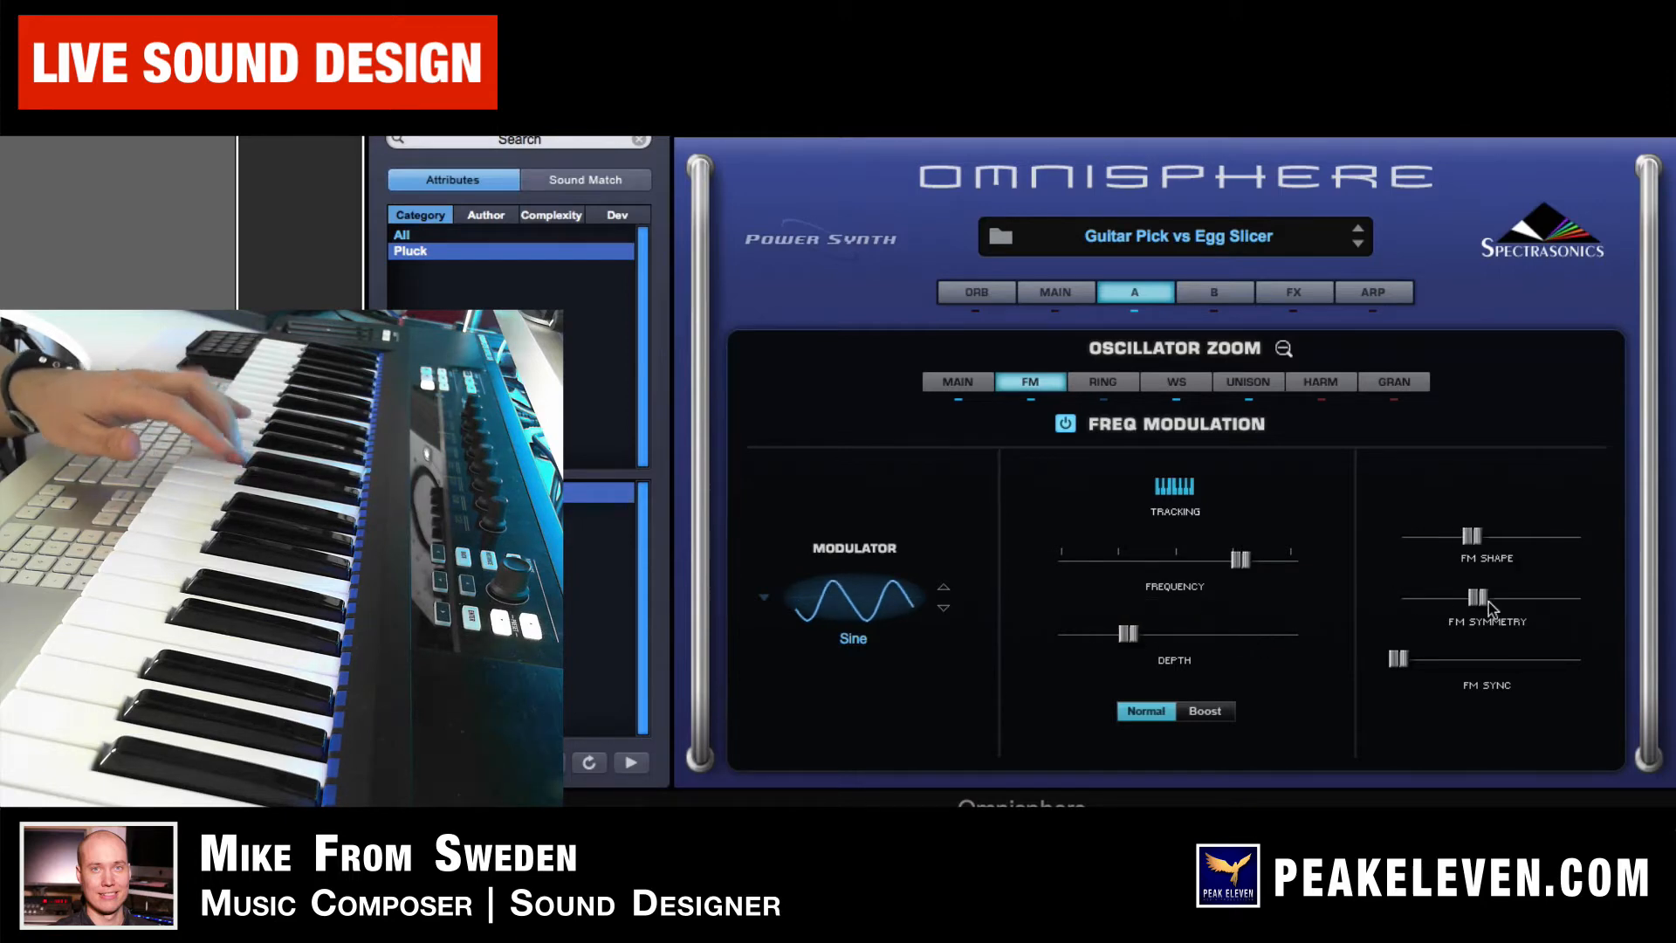
pyautogui.click(1066, 424)
pyautogui.moveTo(1473, 536); pyautogui.dragTo(1428, 536)
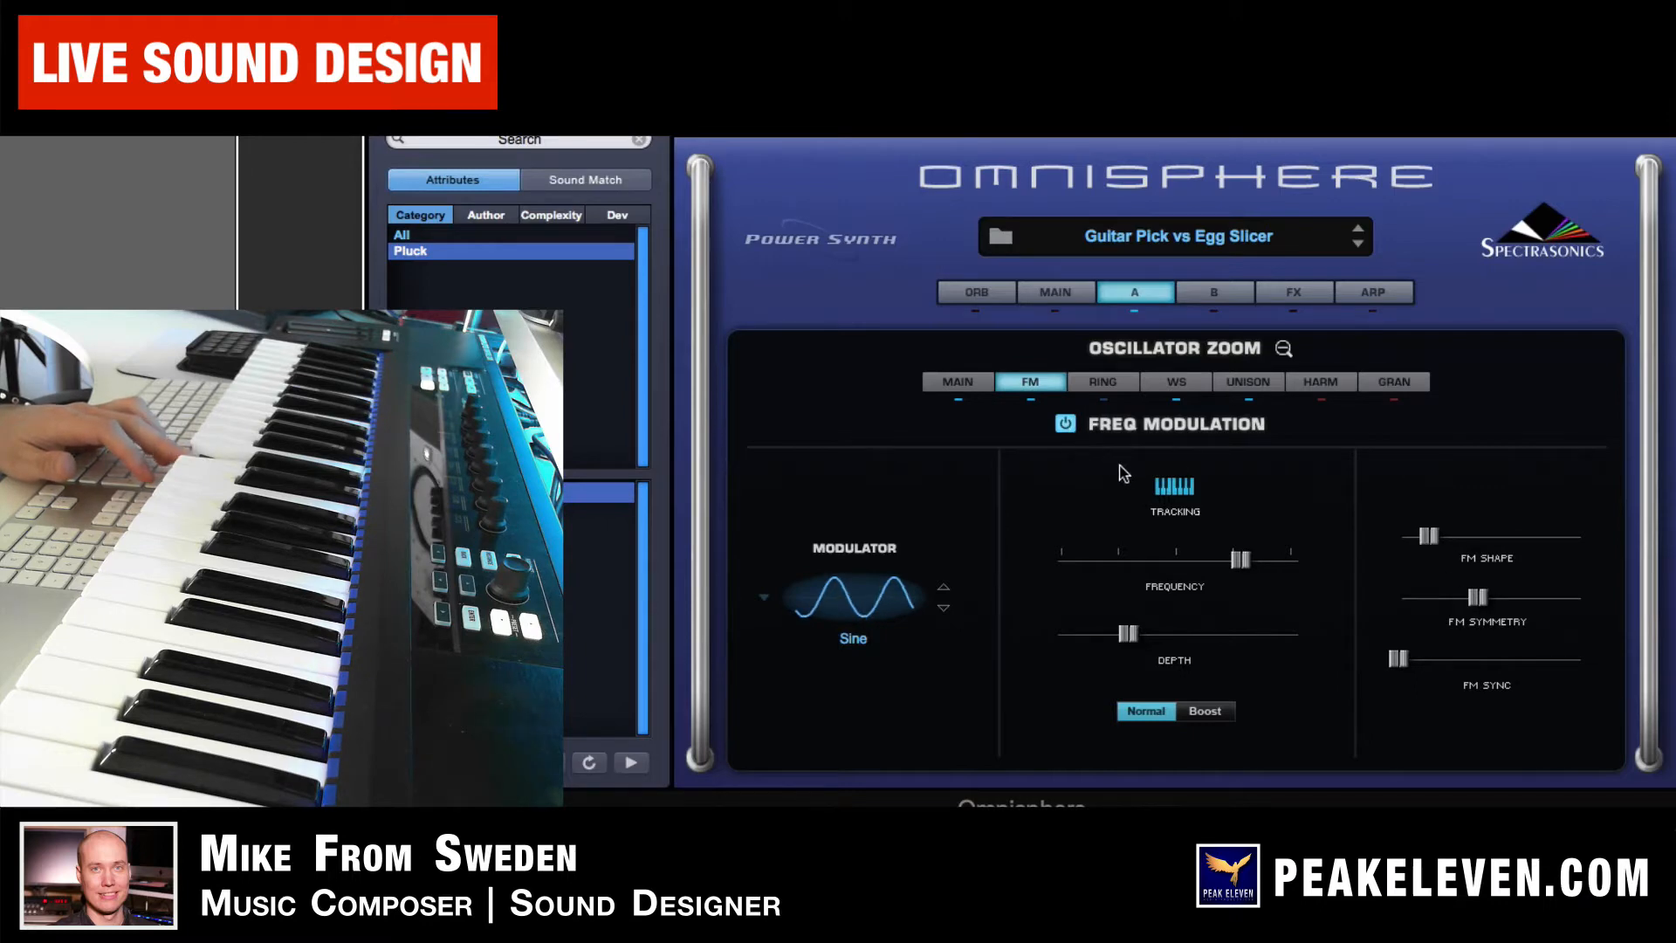
pyautogui.click(1068, 426)
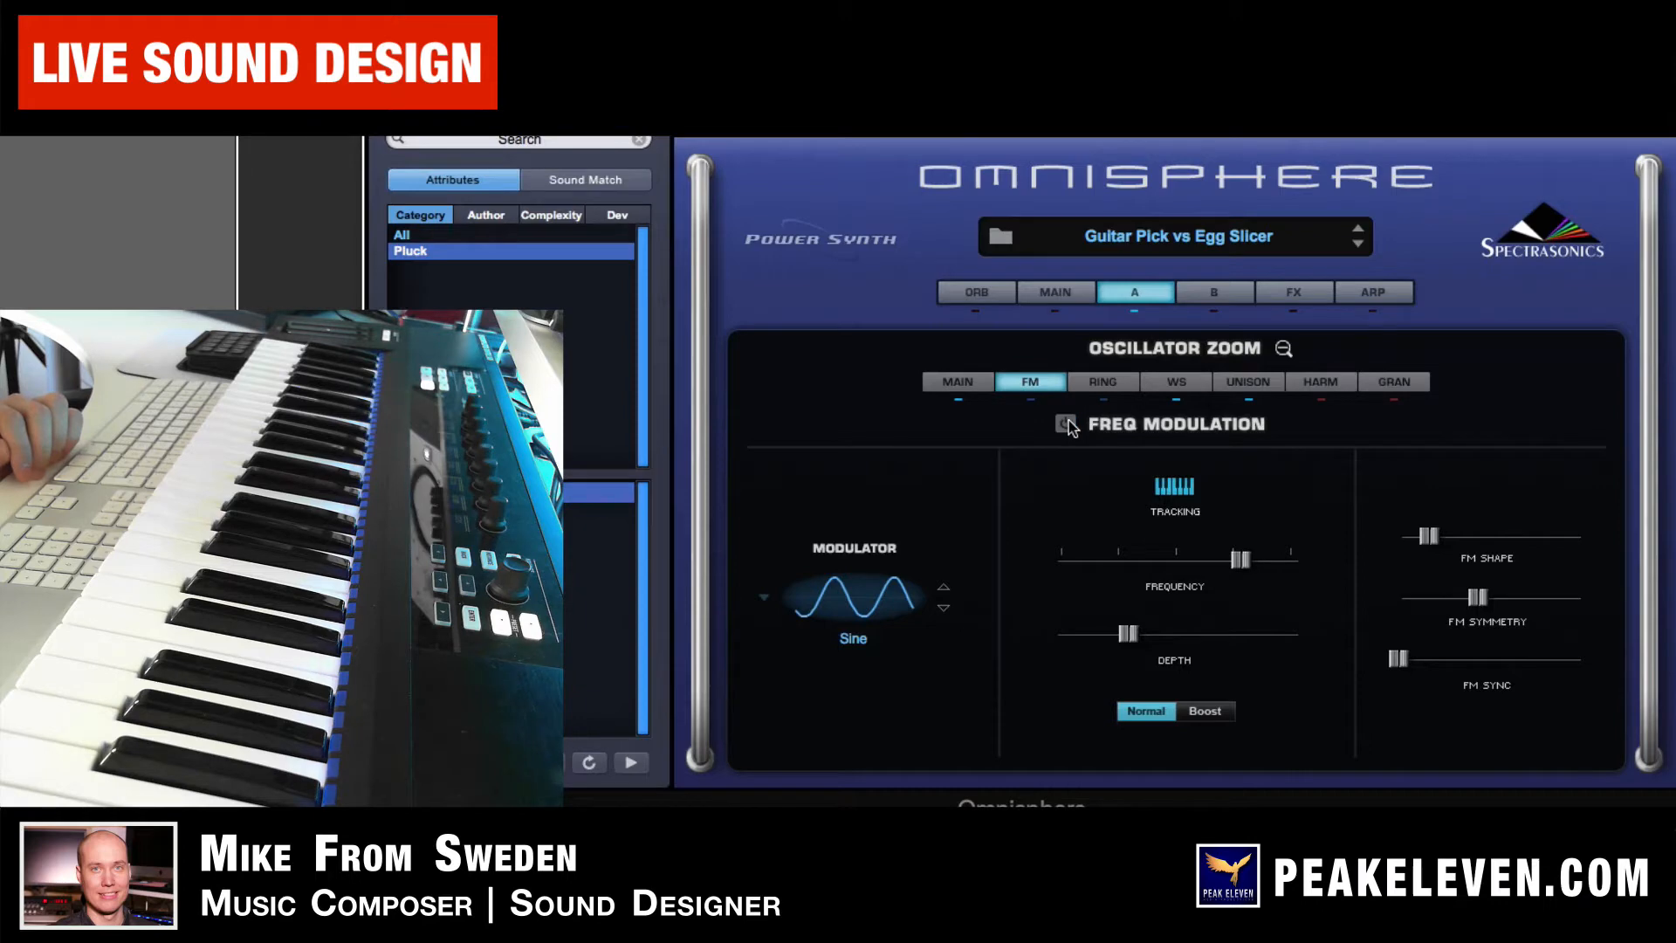
# Enable ring modulation on the layer A oscillator and raise its shape, symmetry, sync and frequency
pyautogui.click(1102, 387)
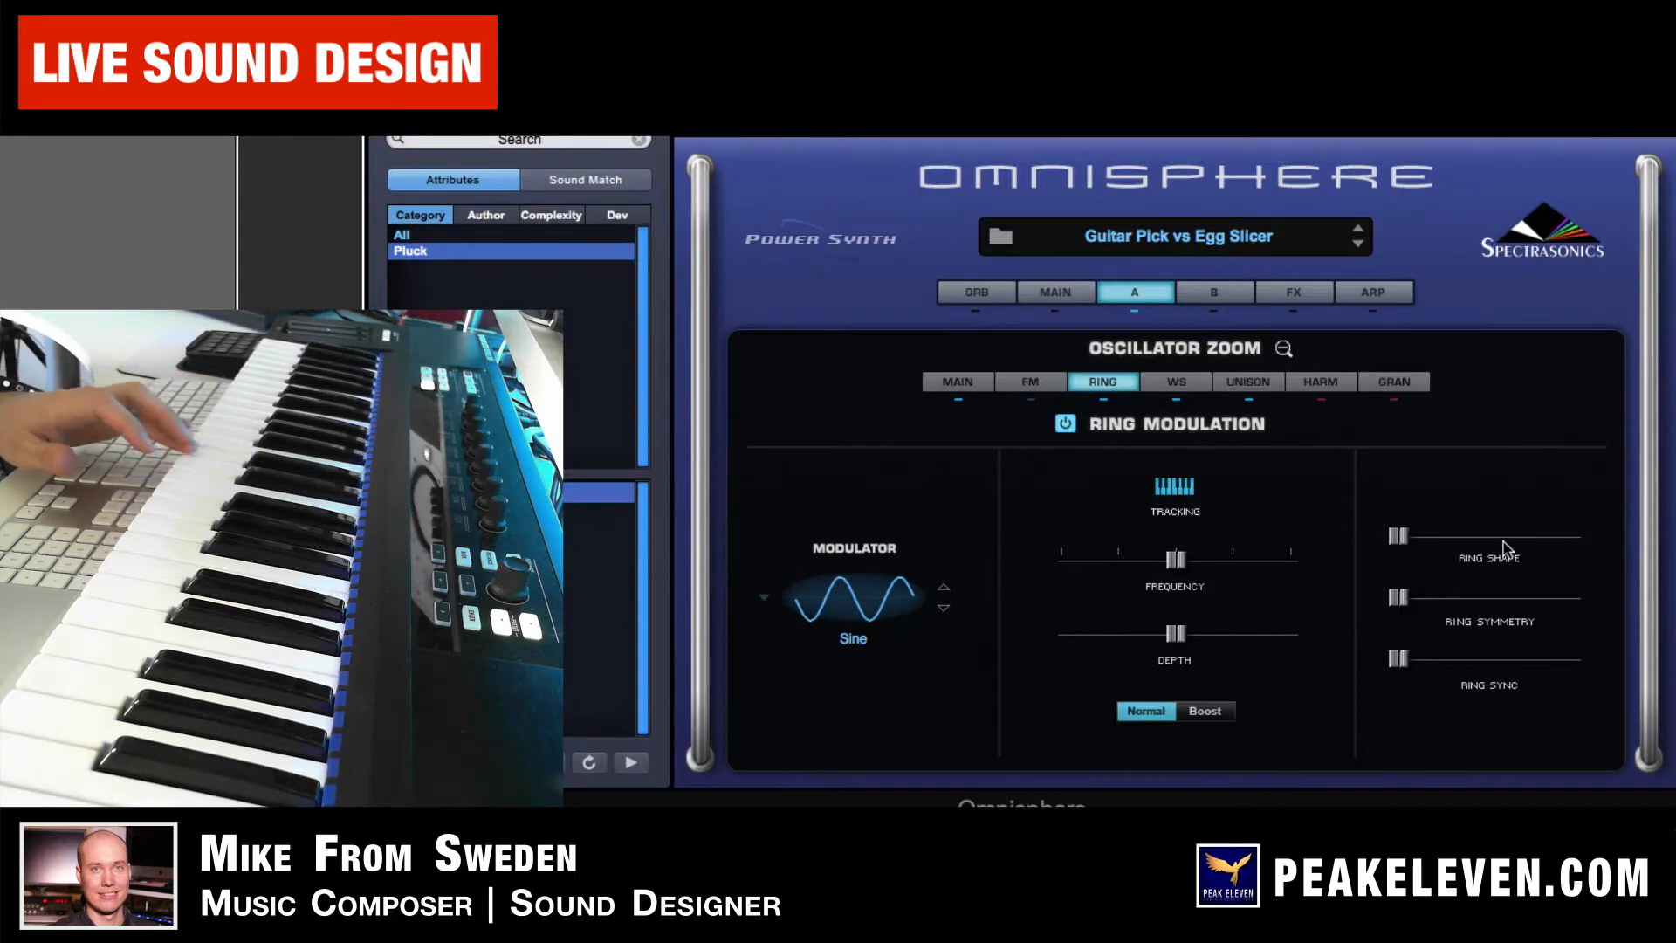
pyautogui.moveTo(1397, 535); pyautogui.dragTo(1510, 535)
pyautogui.moveTo(1397, 597); pyautogui.dragTo(1498, 597)
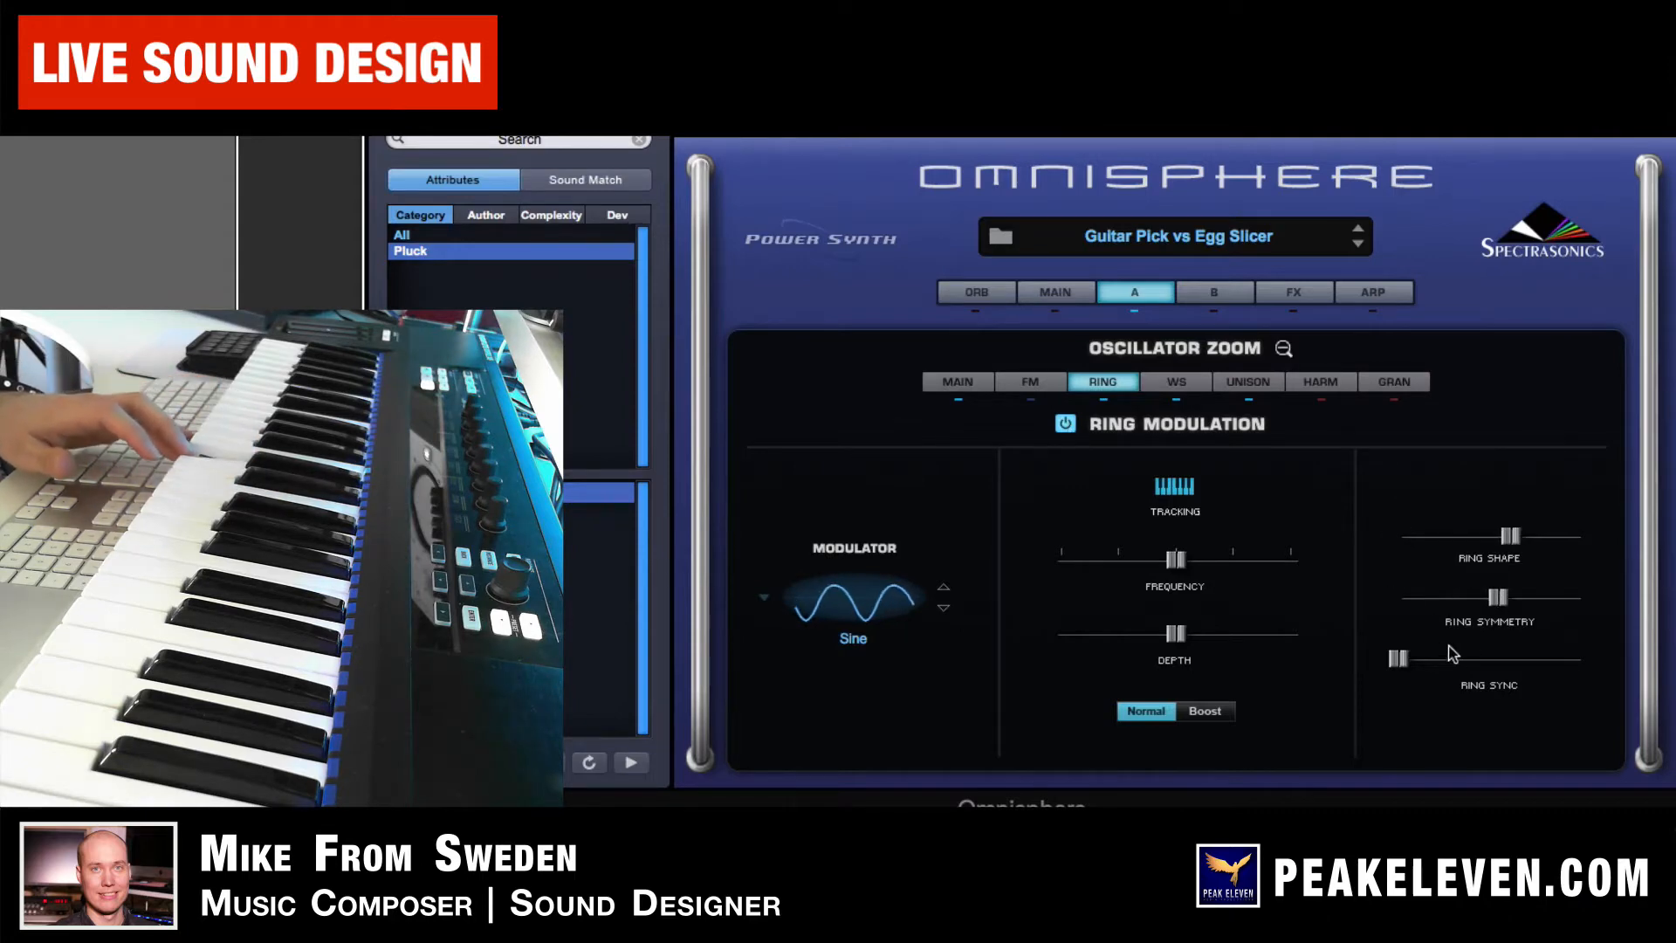
pyautogui.moveTo(1398, 659); pyautogui.dragTo(1506, 663)
pyautogui.moveTo(1177, 560); pyautogui.dragTo(1231, 575)
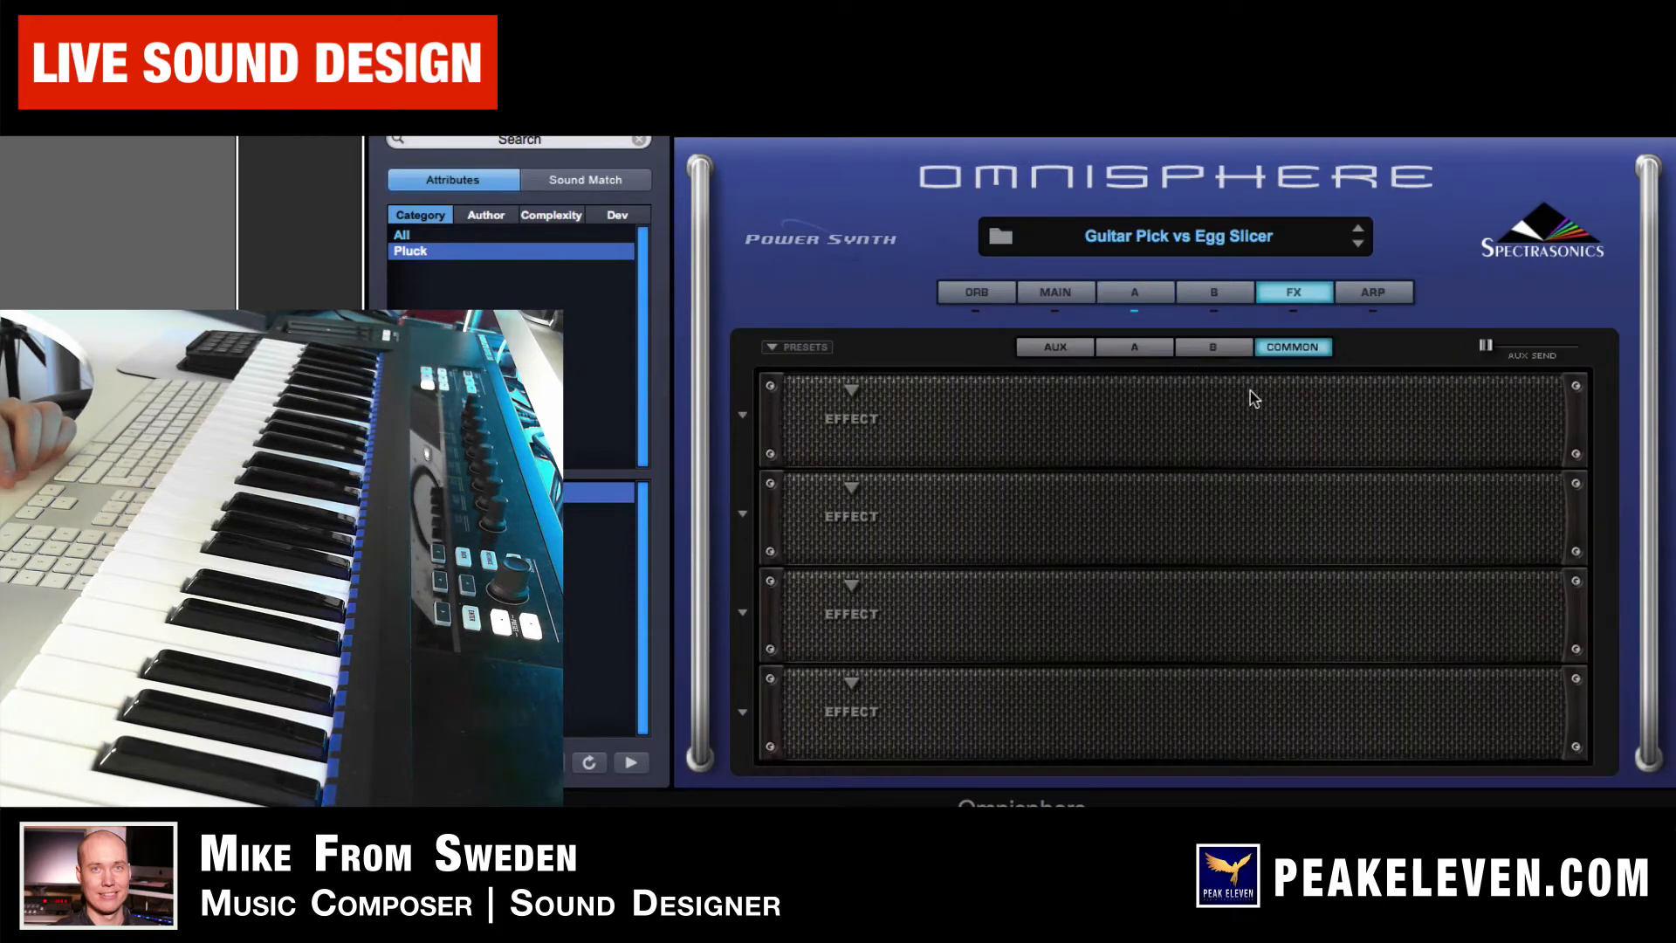
# Add the Innerspace creative effect to the first slot of layer A's effects rack
pyautogui.click(1131, 348)
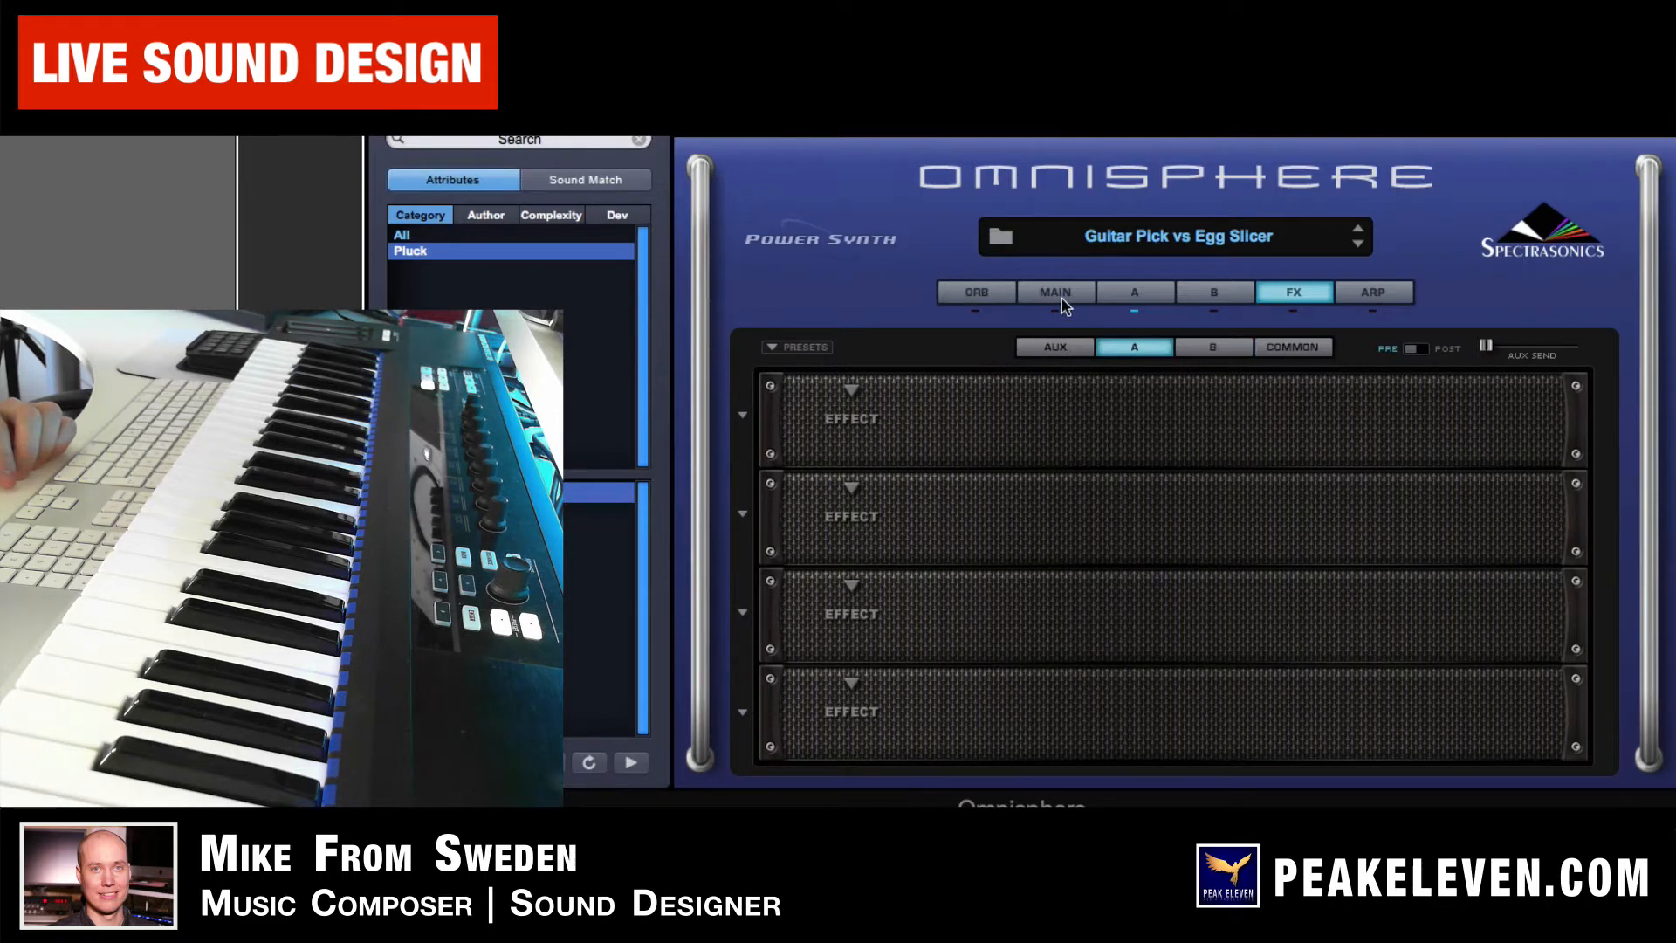
pyautogui.click(852, 389)
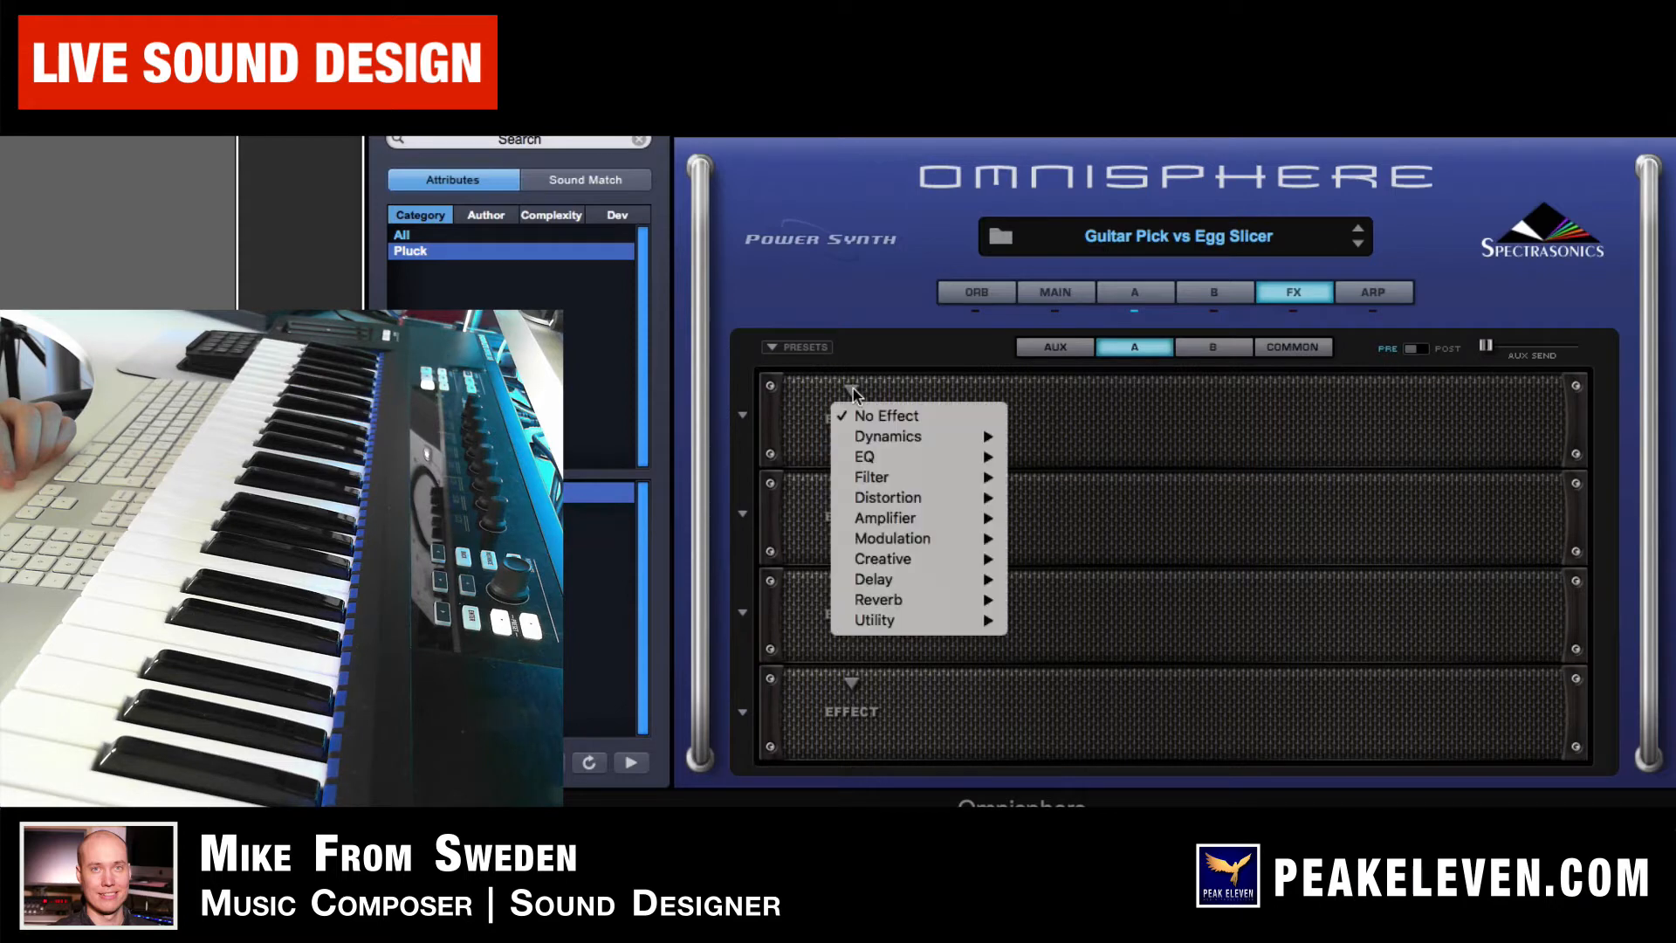
pyautogui.moveTo(884, 429)
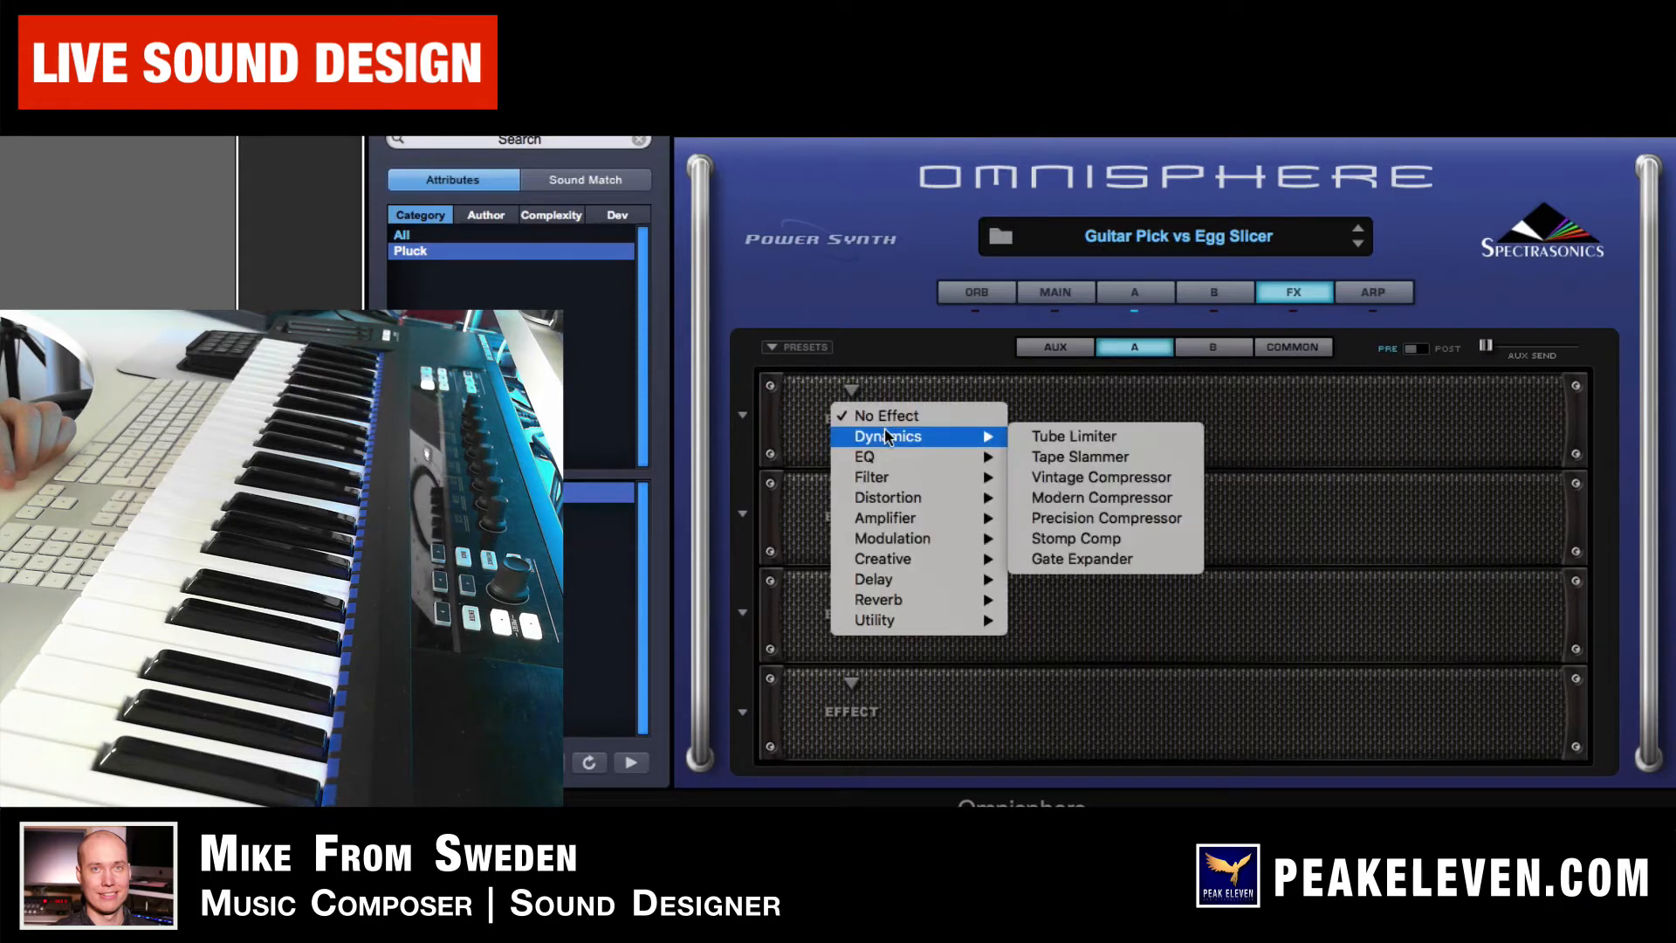
pyautogui.moveTo(916, 521)
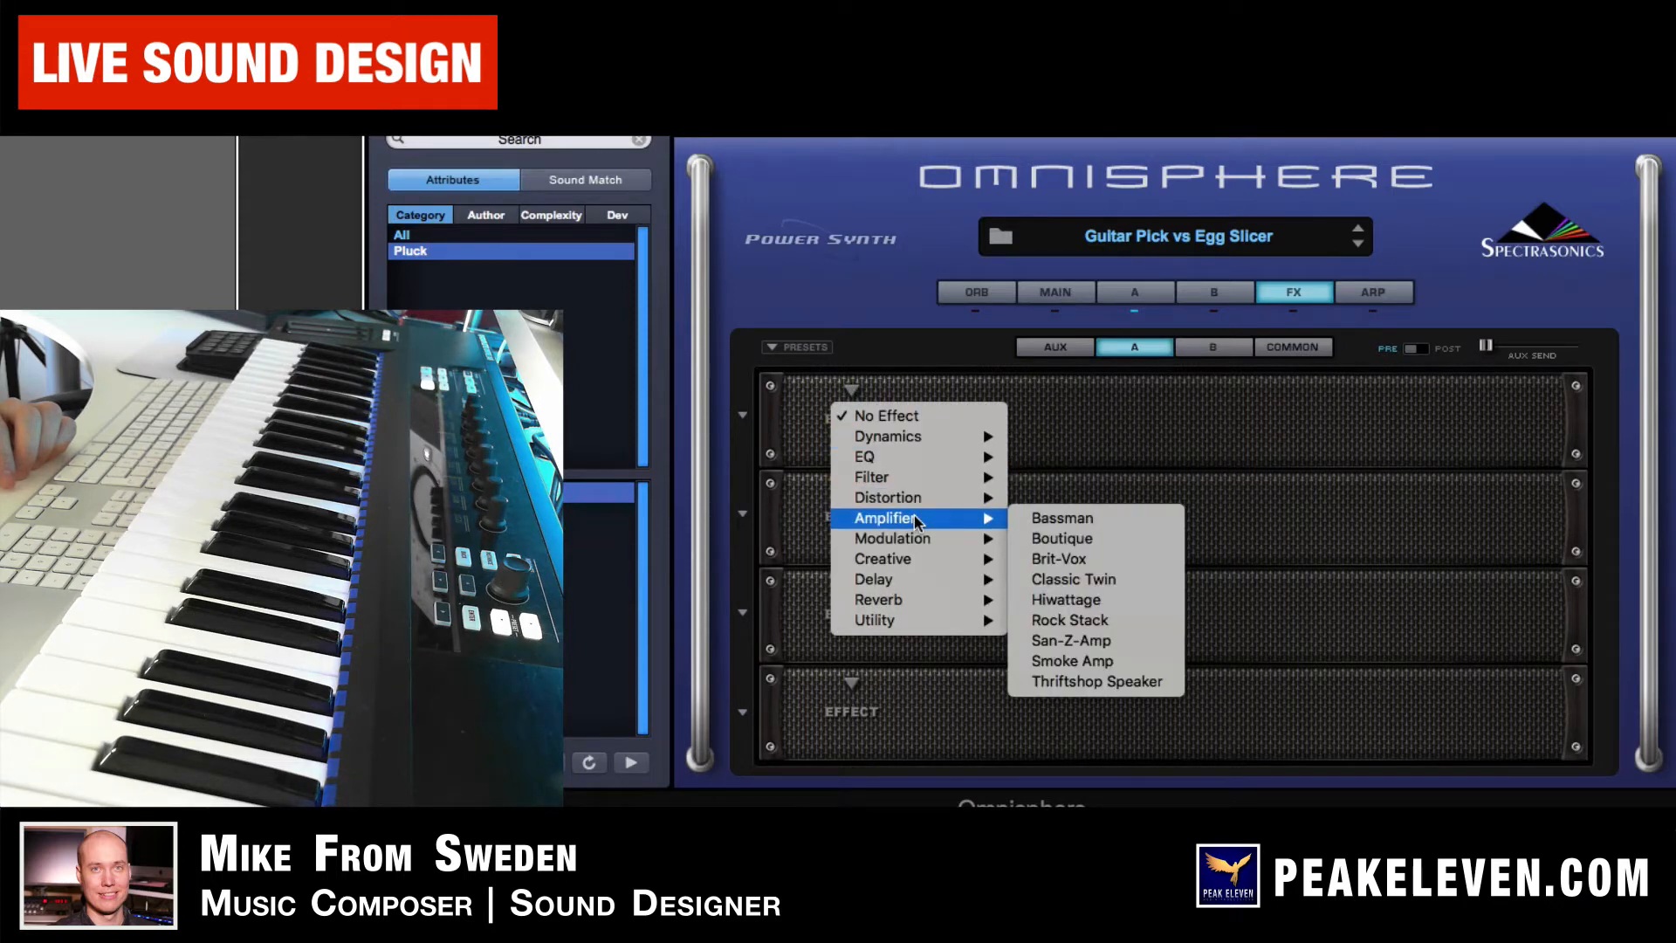
pyautogui.moveTo(941, 562)
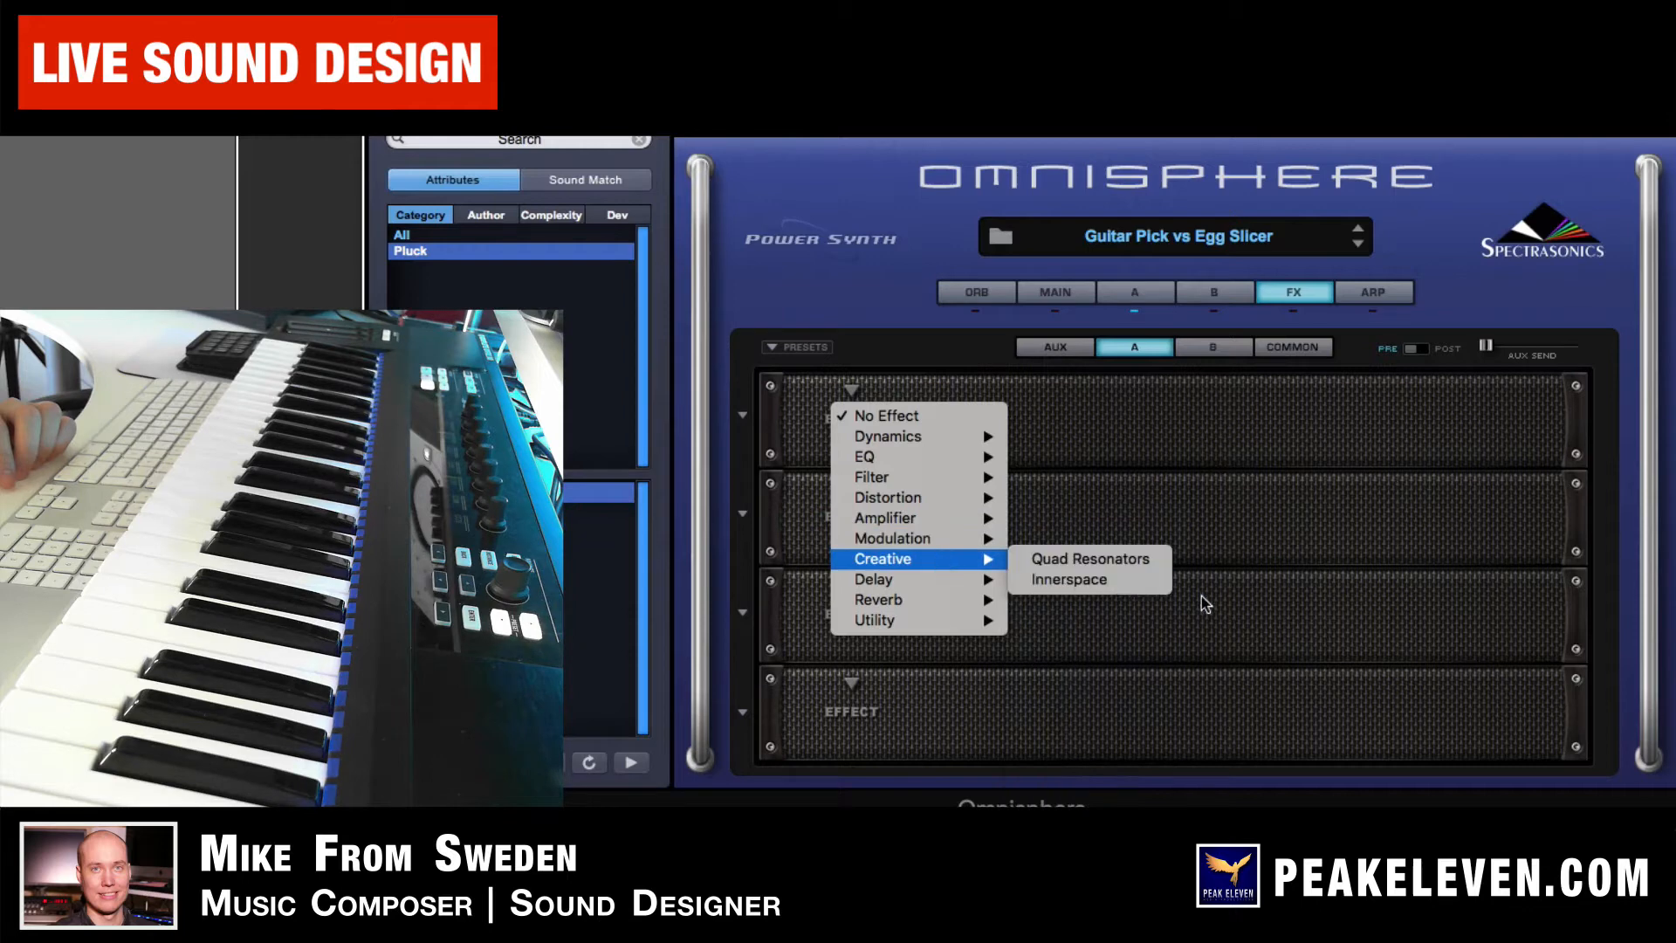
pyautogui.click(1079, 580)
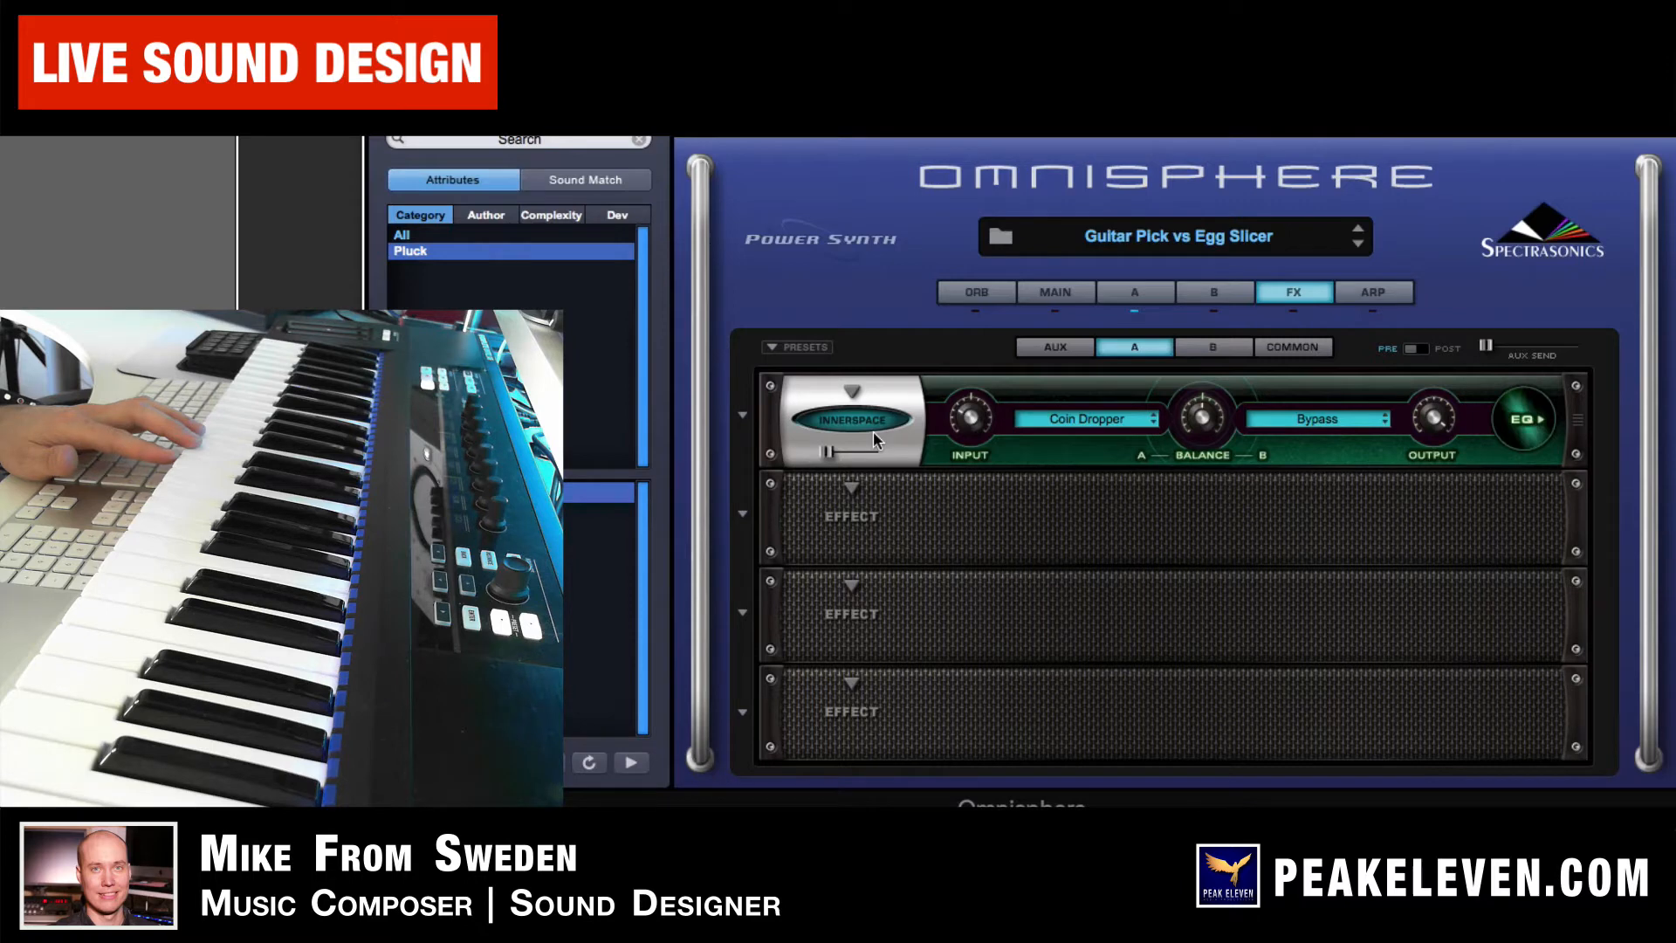
# Raise the Innerspace mix to maximum and set its A and B sources to Bronze Swipe and AC Hit 1
pyautogui.moveTo(828, 451); pyautogui.dragTo(947, 463)
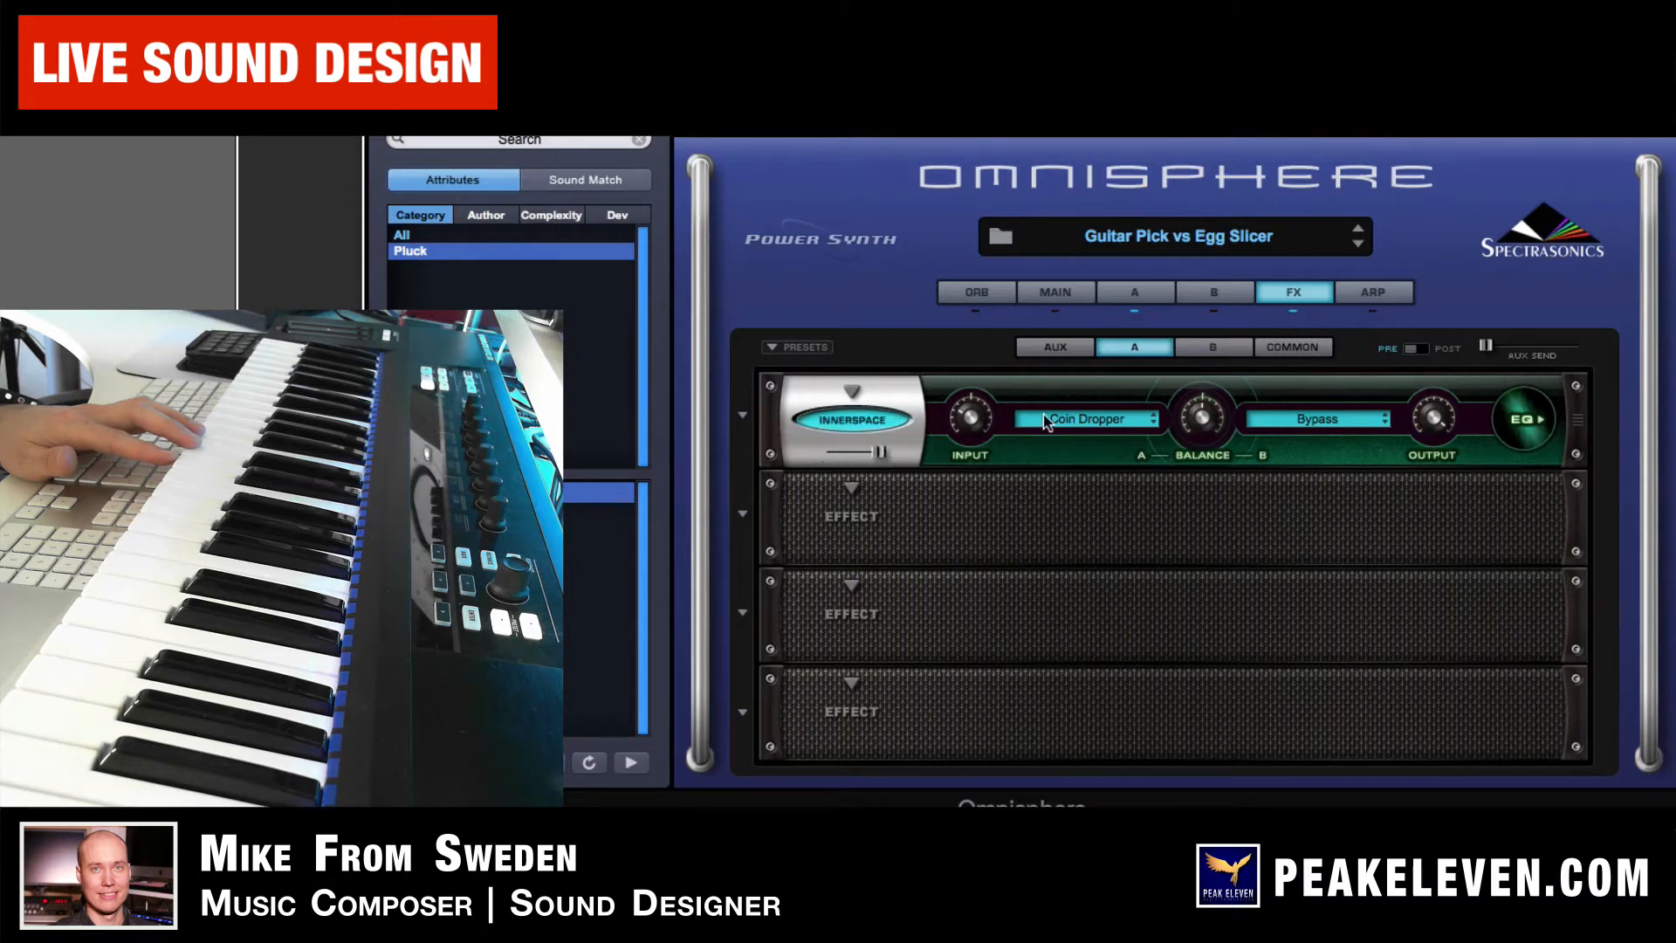
pyautogui.click(1050, 420)
pyautogui.moveTo(1122, 463)
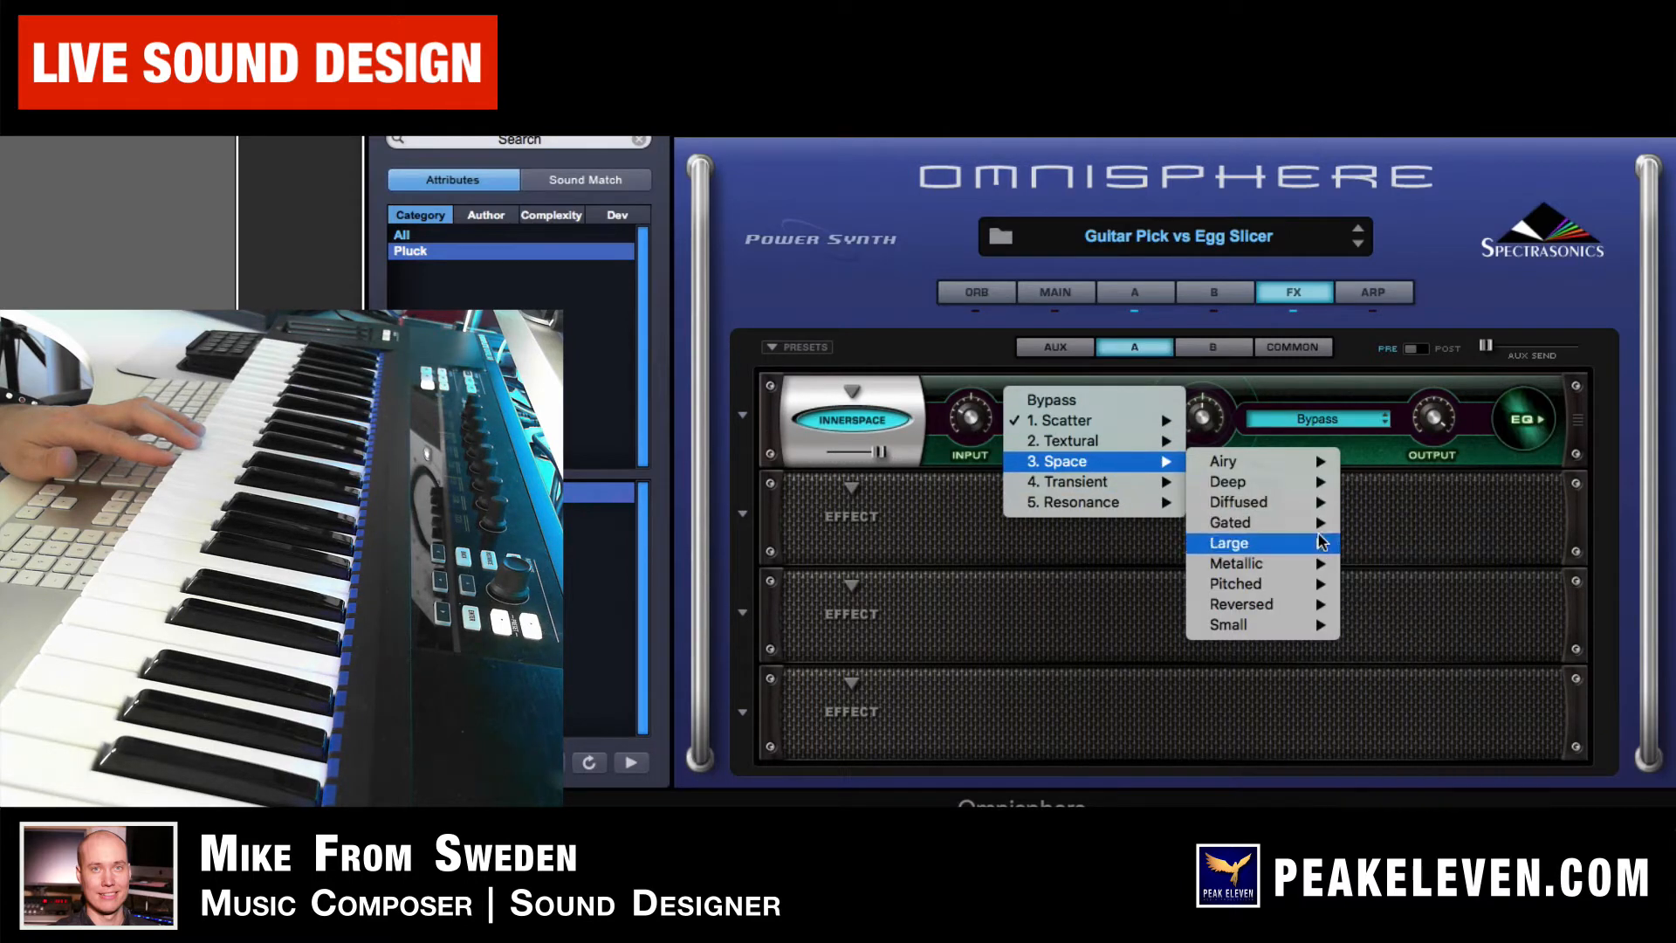
pyautogui.moveTo(1082, 481)
pyautogui.moveTo(1299, 543)
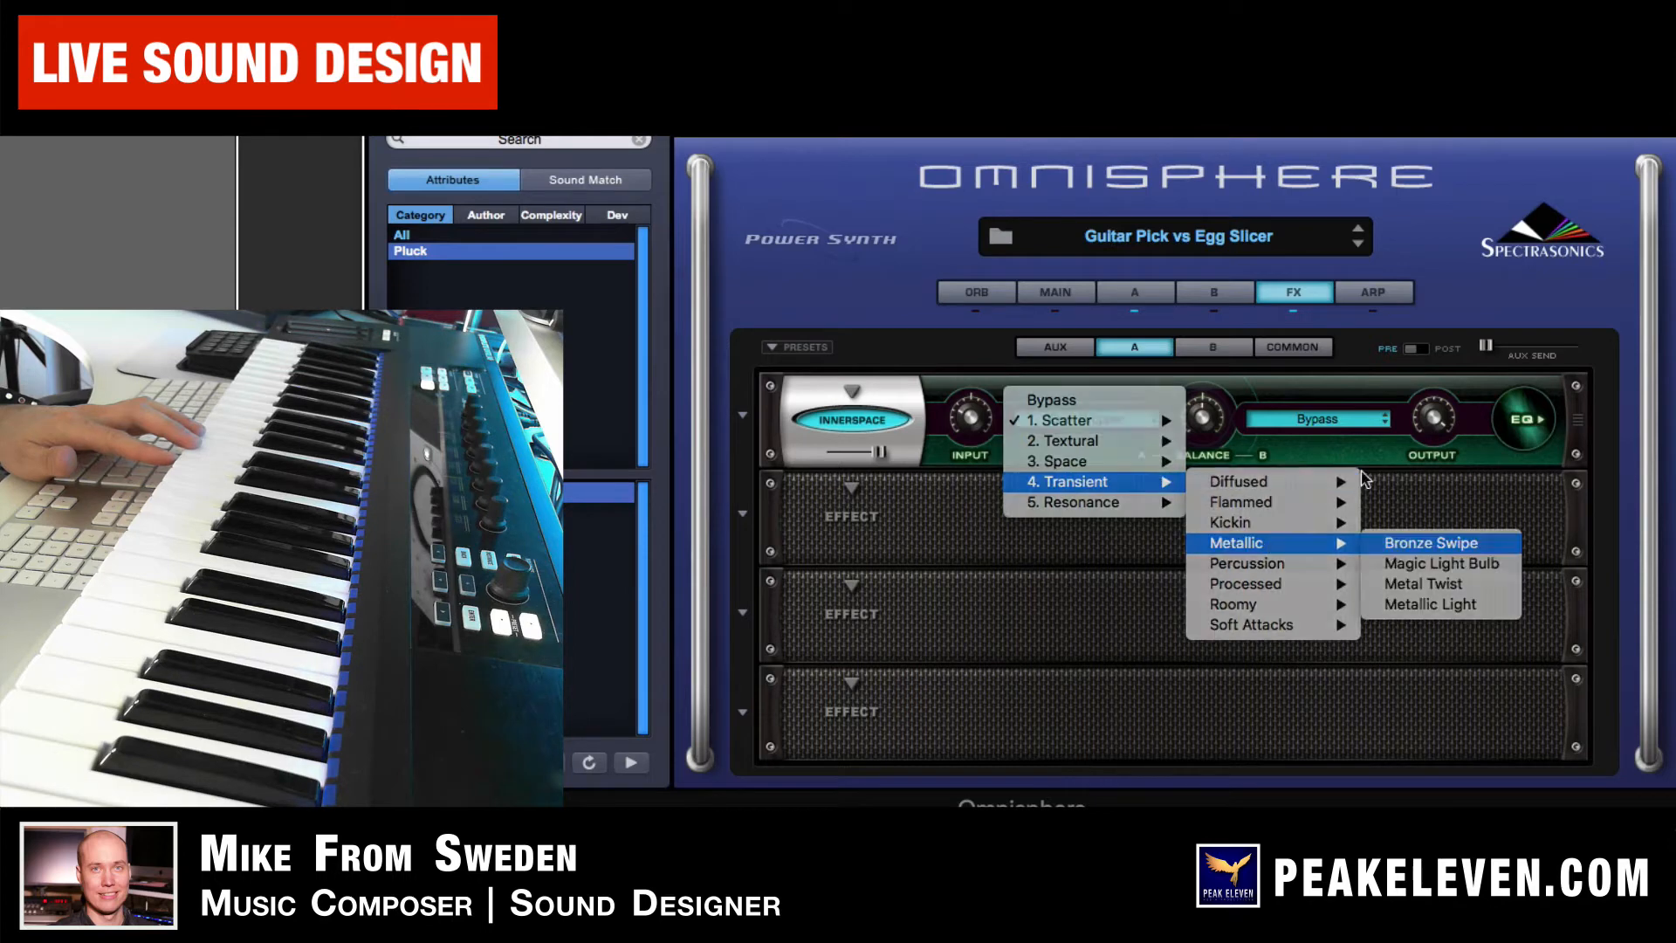
pyautogui.click(1431, 543)
pyautogui.click(1339, 421)
pyautogui.moveTo(1349, 482)
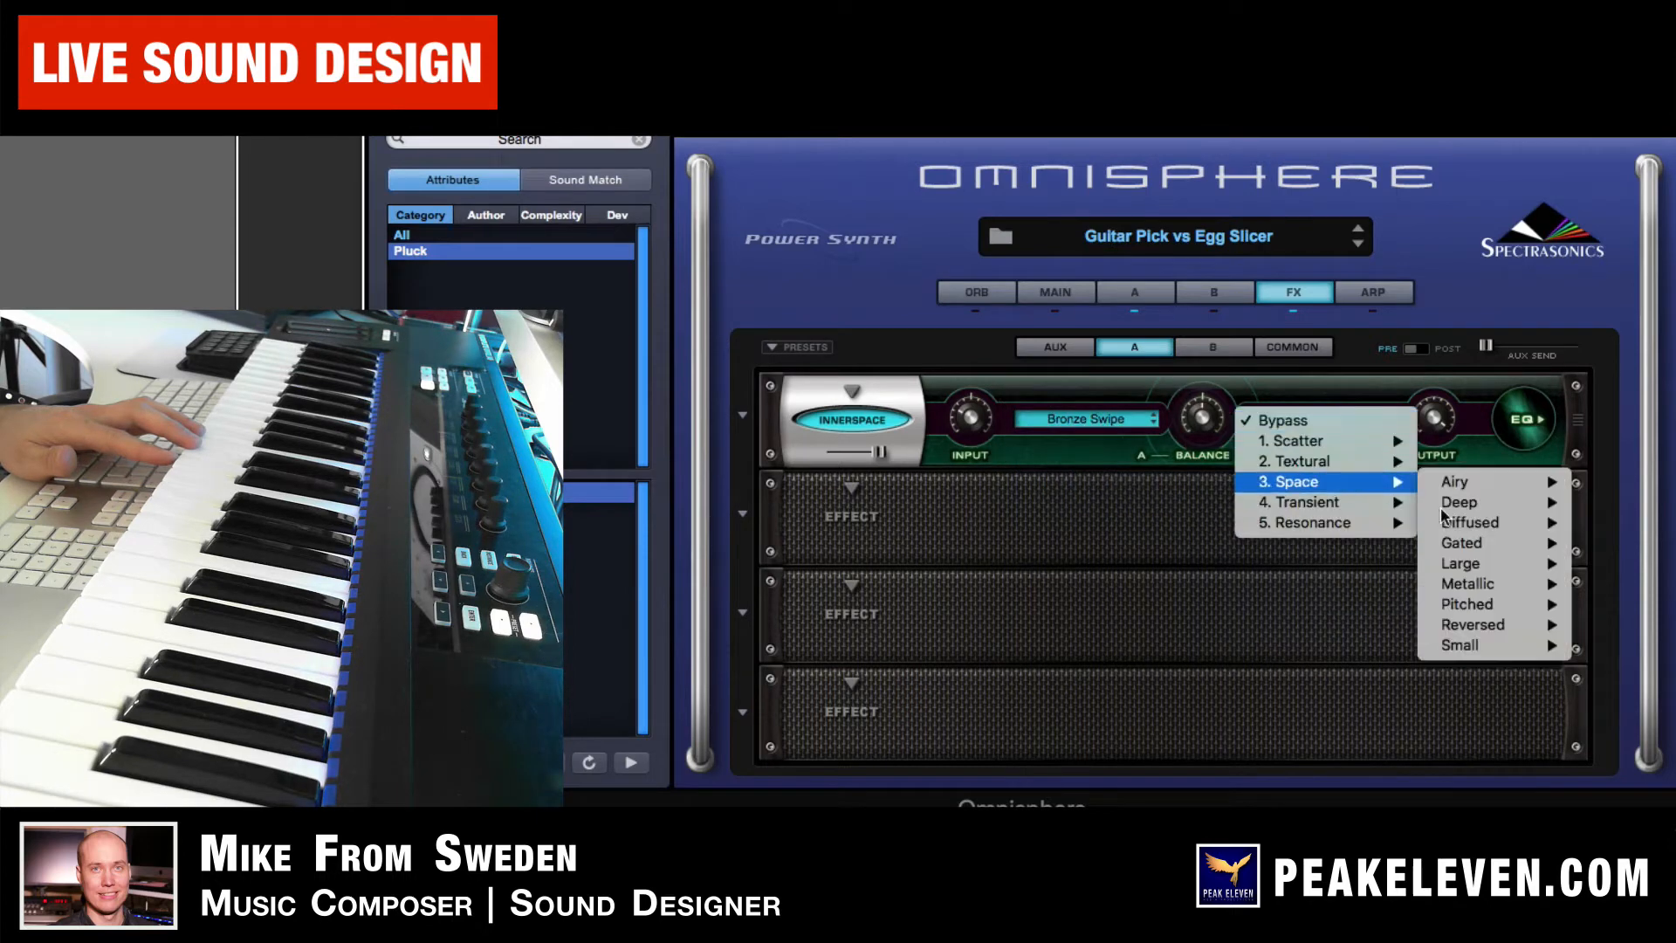
pyautogui.click(1459, 579)
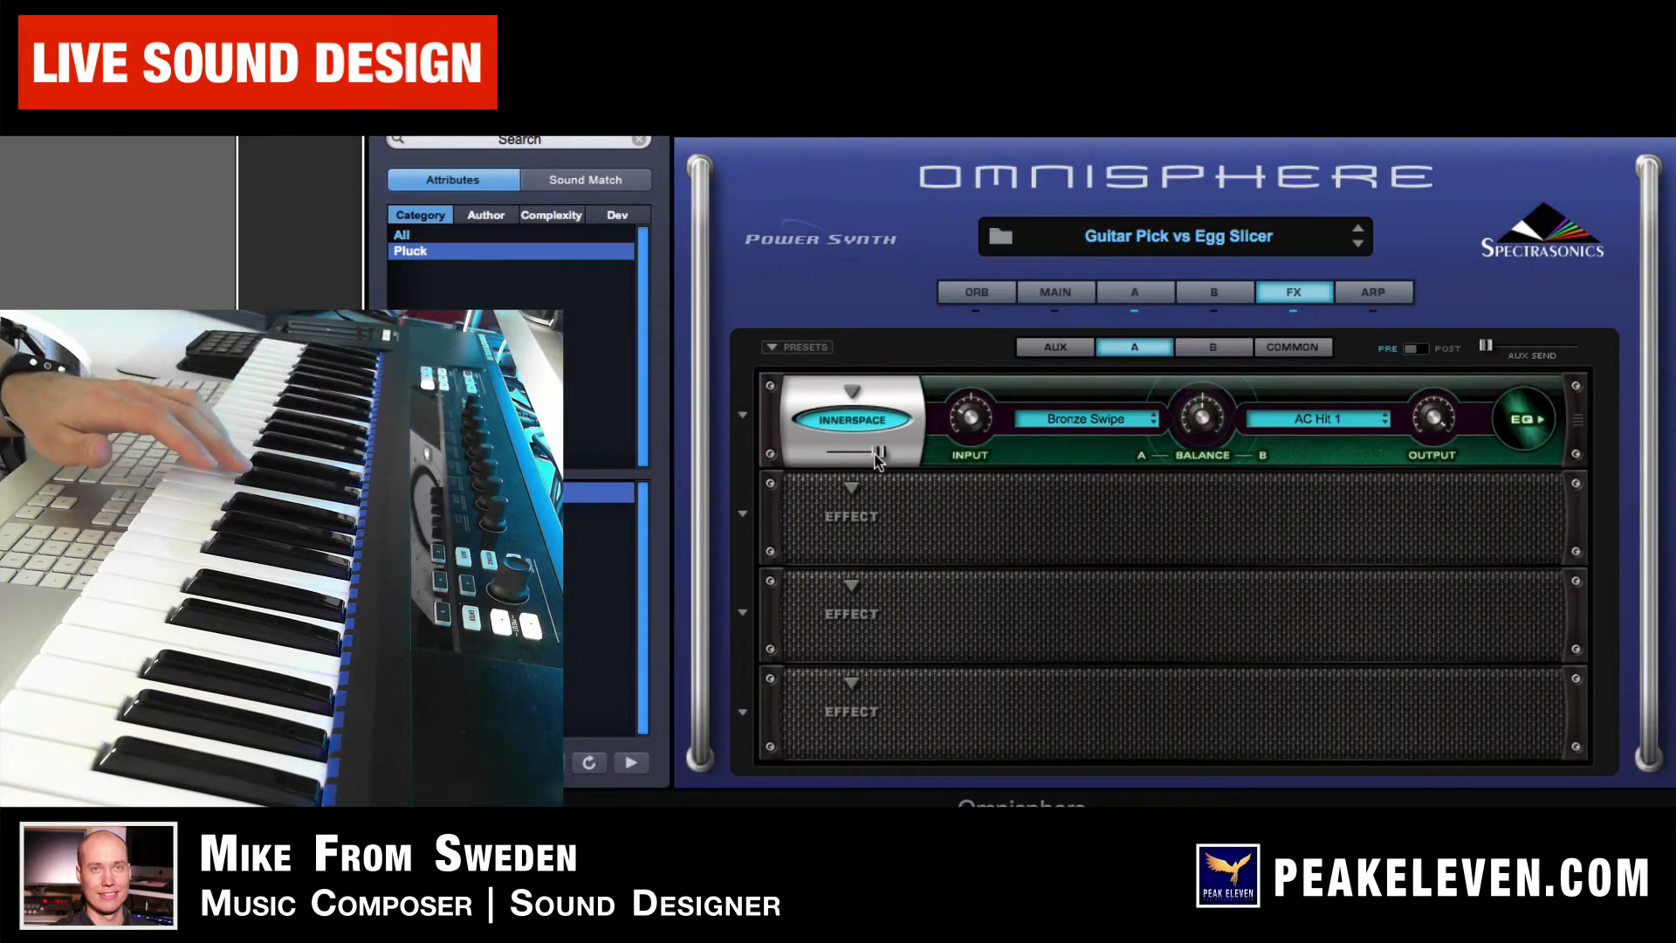
# Lower the Innerspace mix and set its B source to Bypass
pyautogui.moveTo(852, 451); pyautogui.dragTo(837, 451)
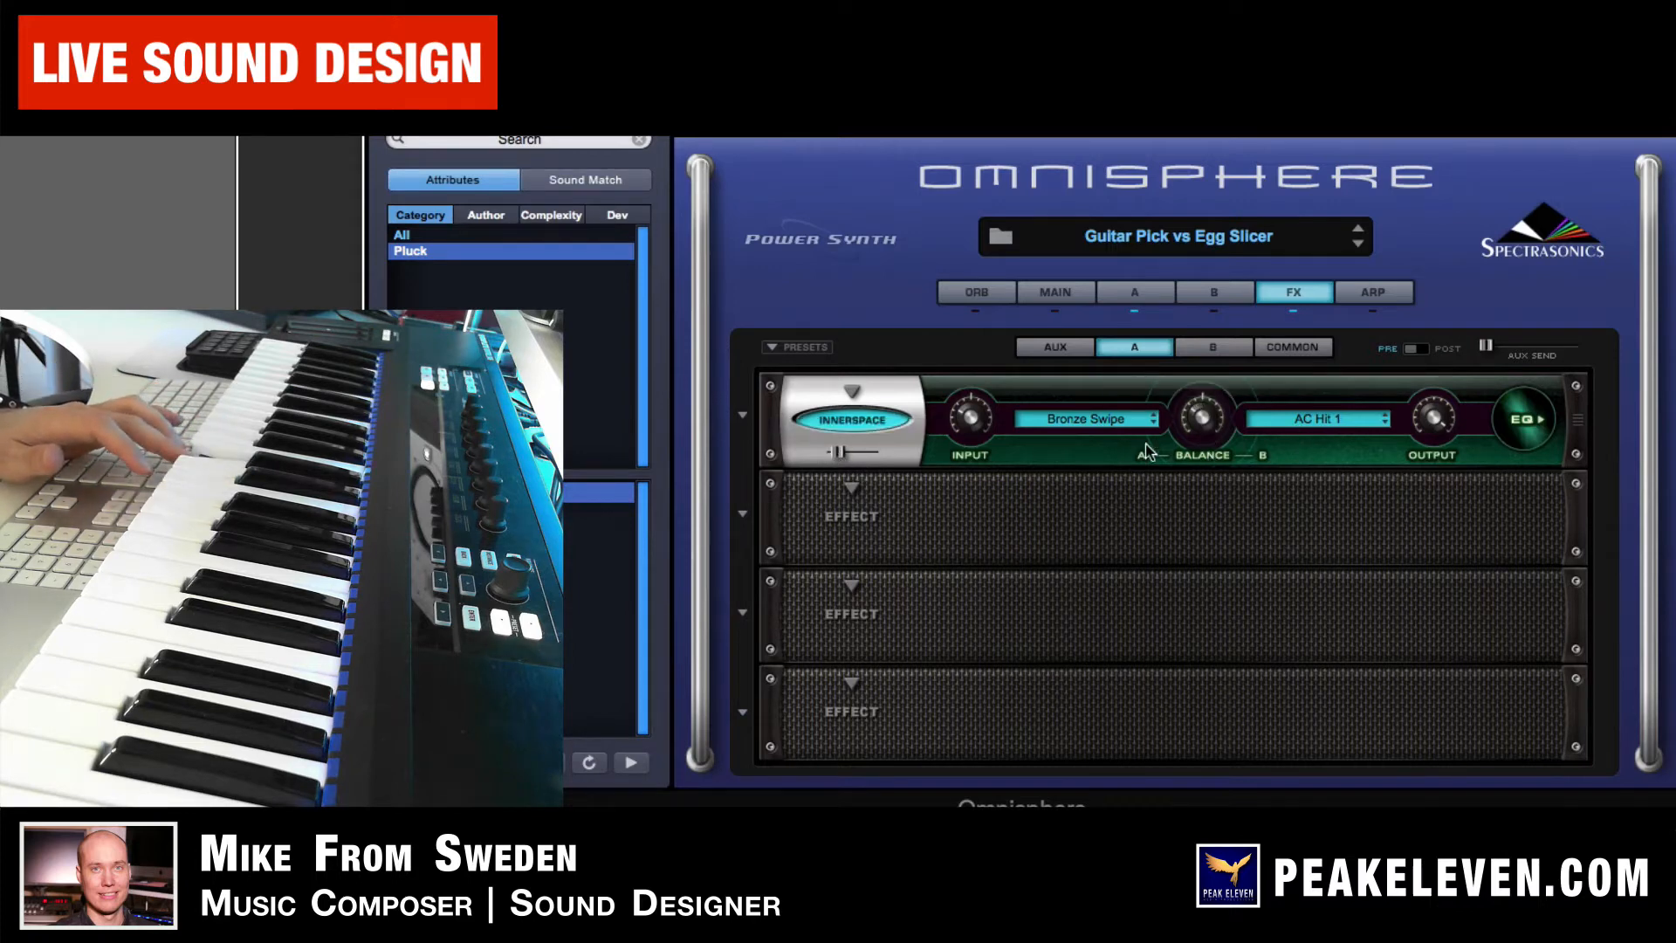
pyautogui.click(1314, 419)
pyautogui.click(1327, 363)
# Try Futurist Drone from the Textural Processed sources as Innerspace's A source and nudge the mix
pyautogui.click(1083, 420)
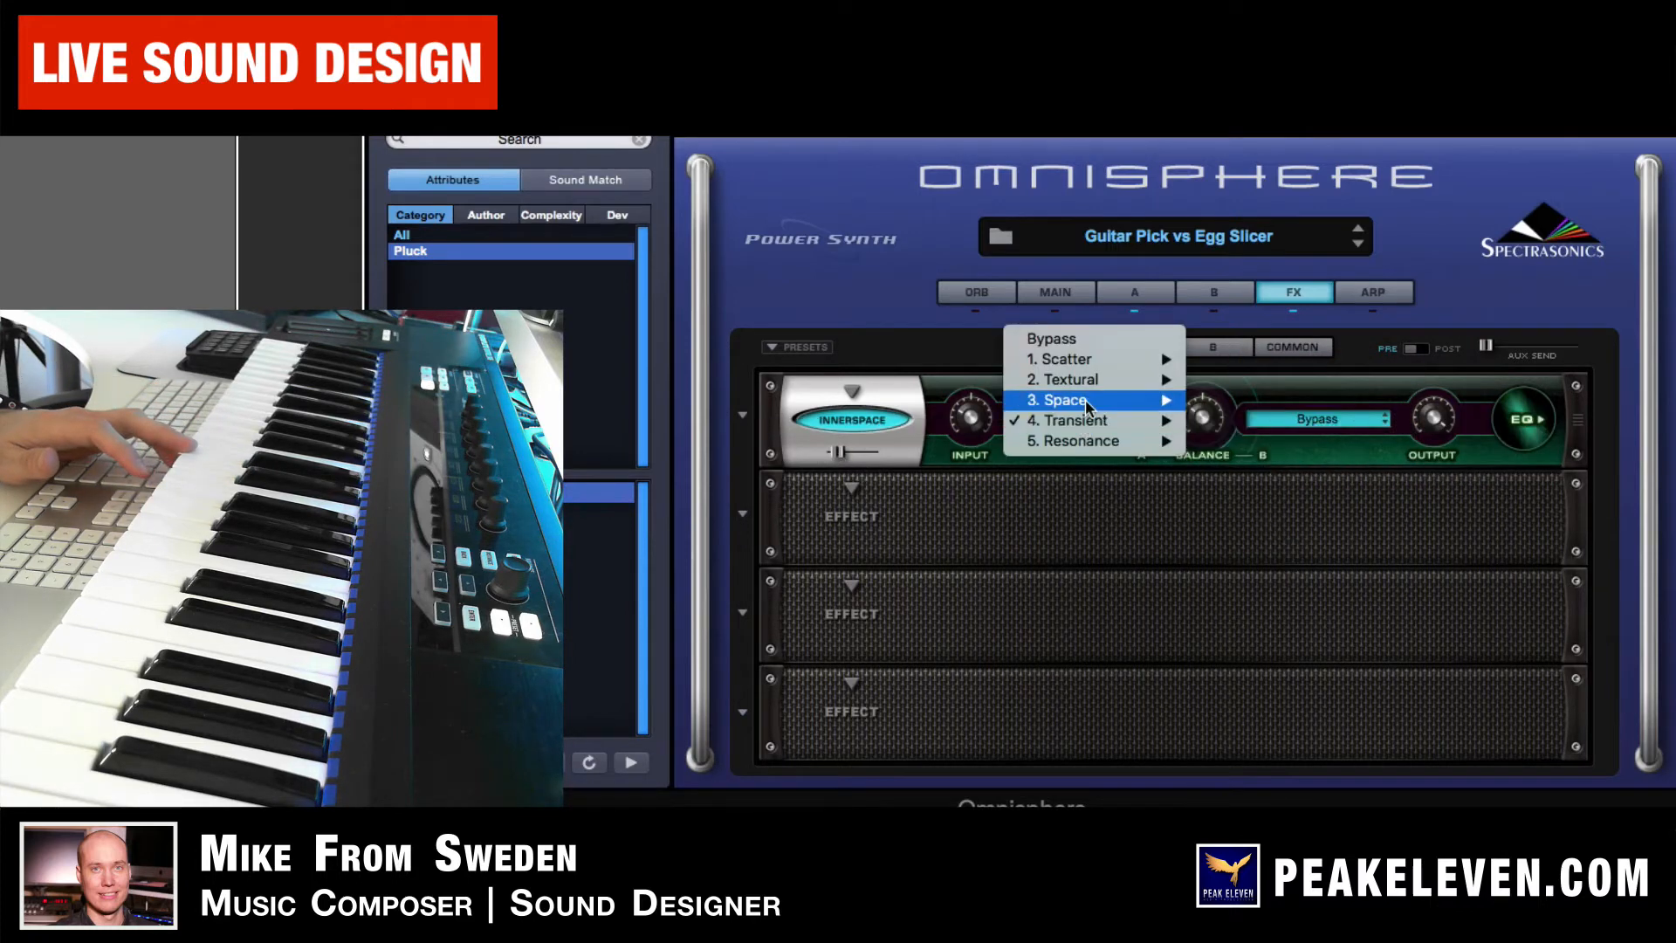
pyautogui.moveTo(1086, 399)
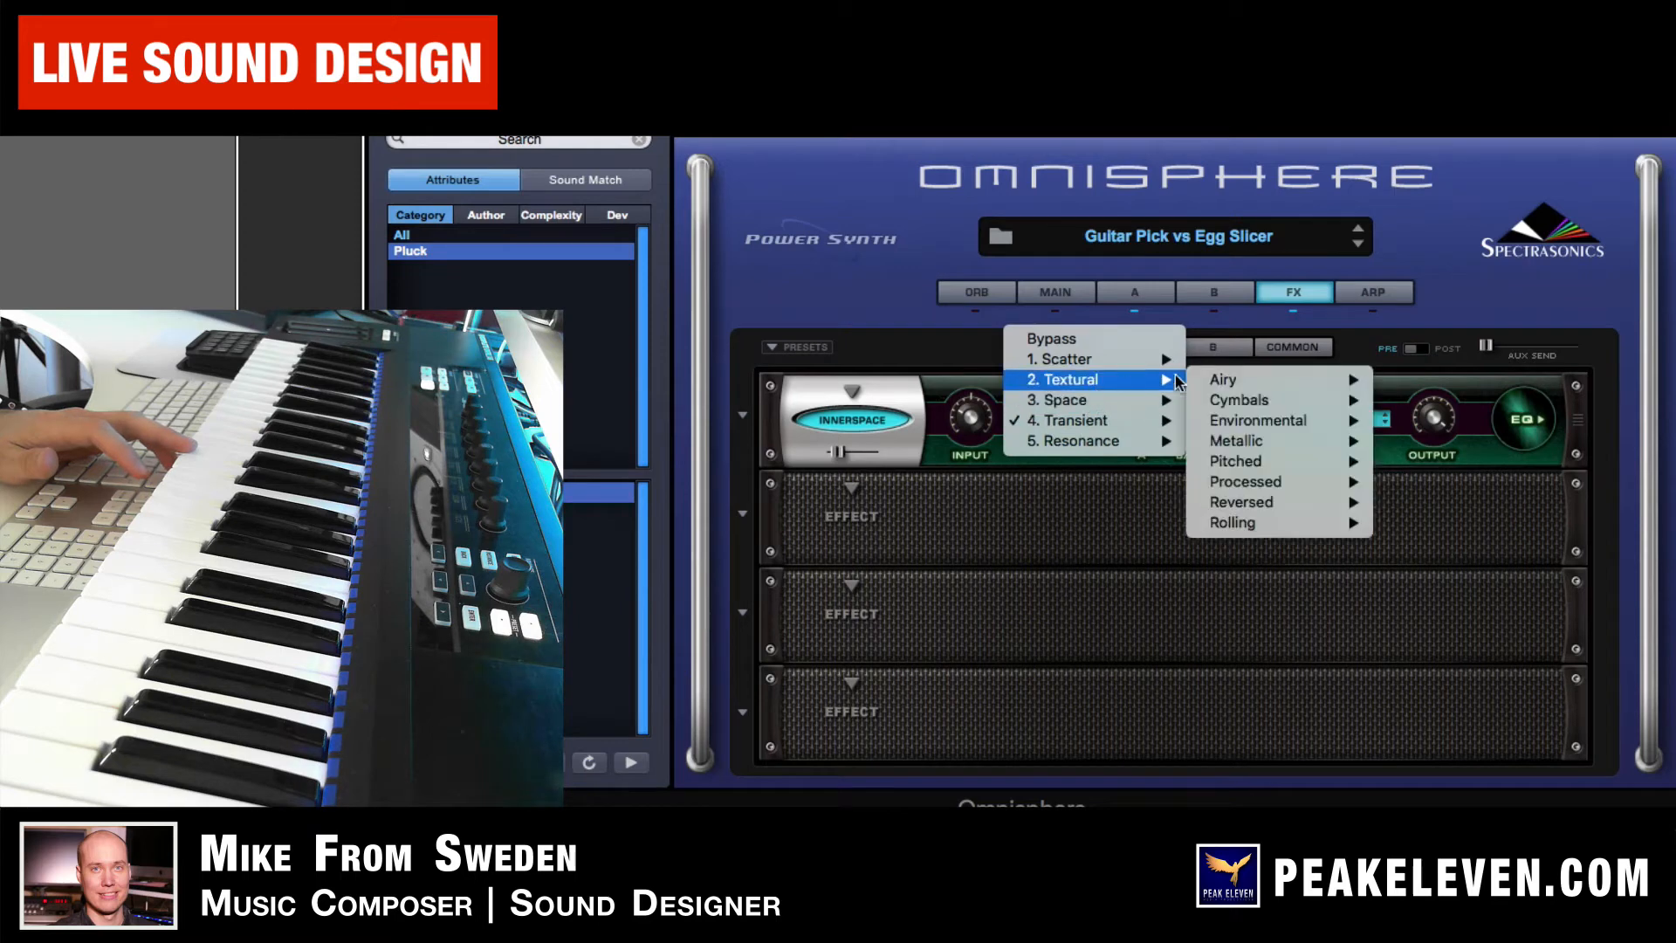
pyautogui.moveTo(1268, 465)
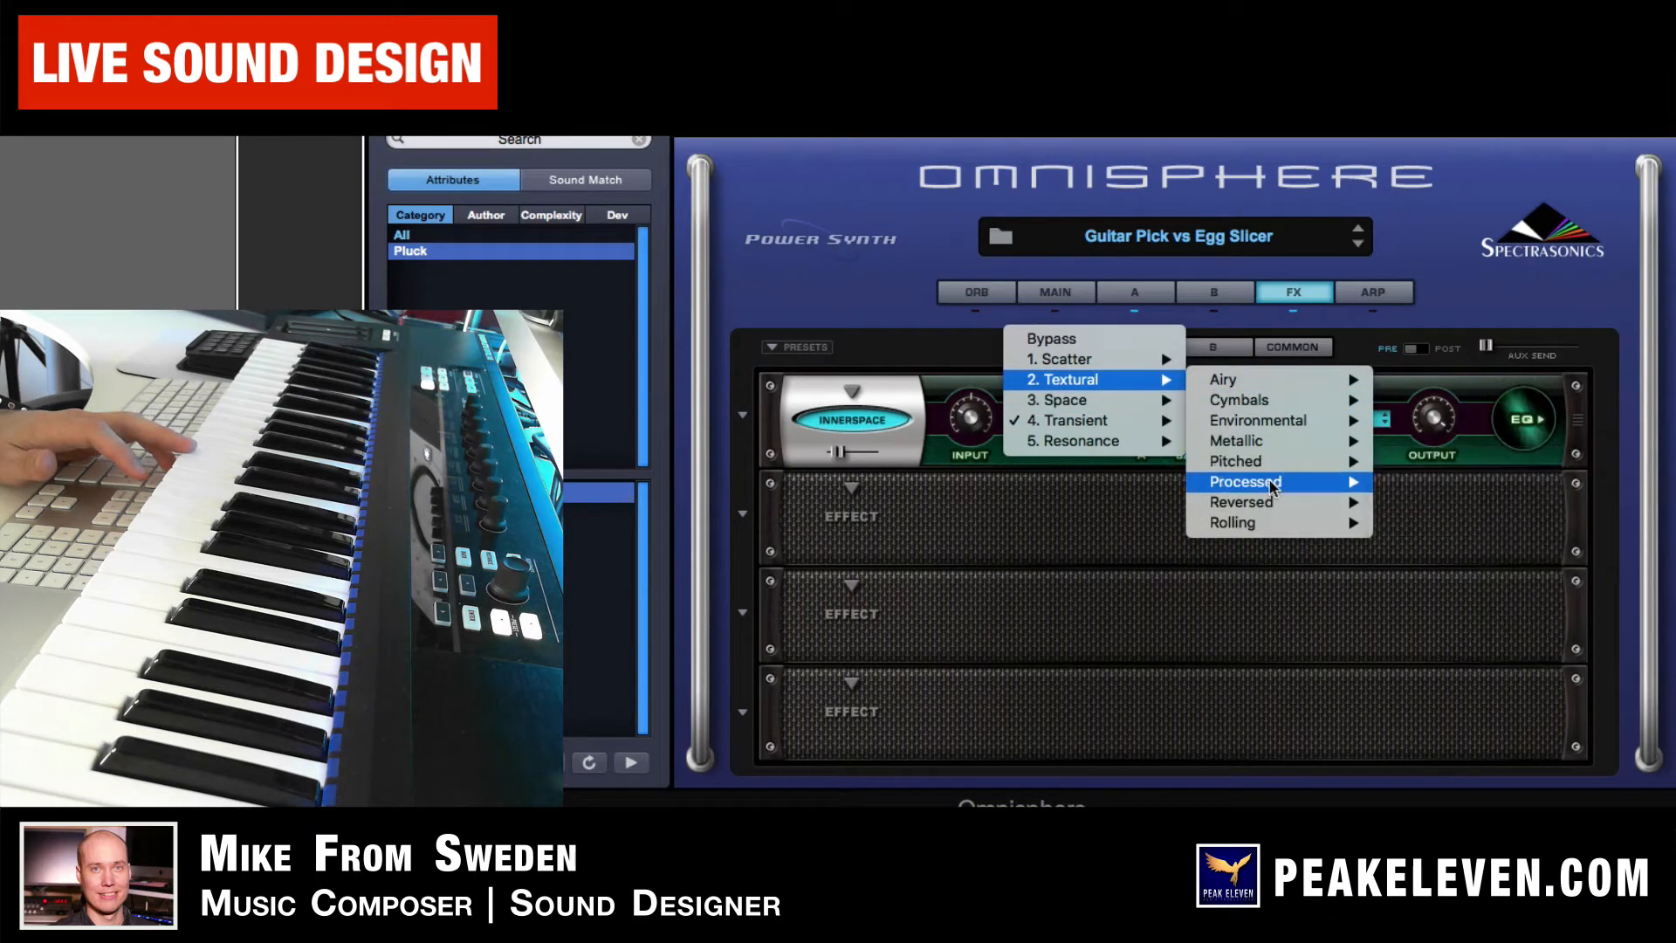
pyautogui.click(1462, 523)
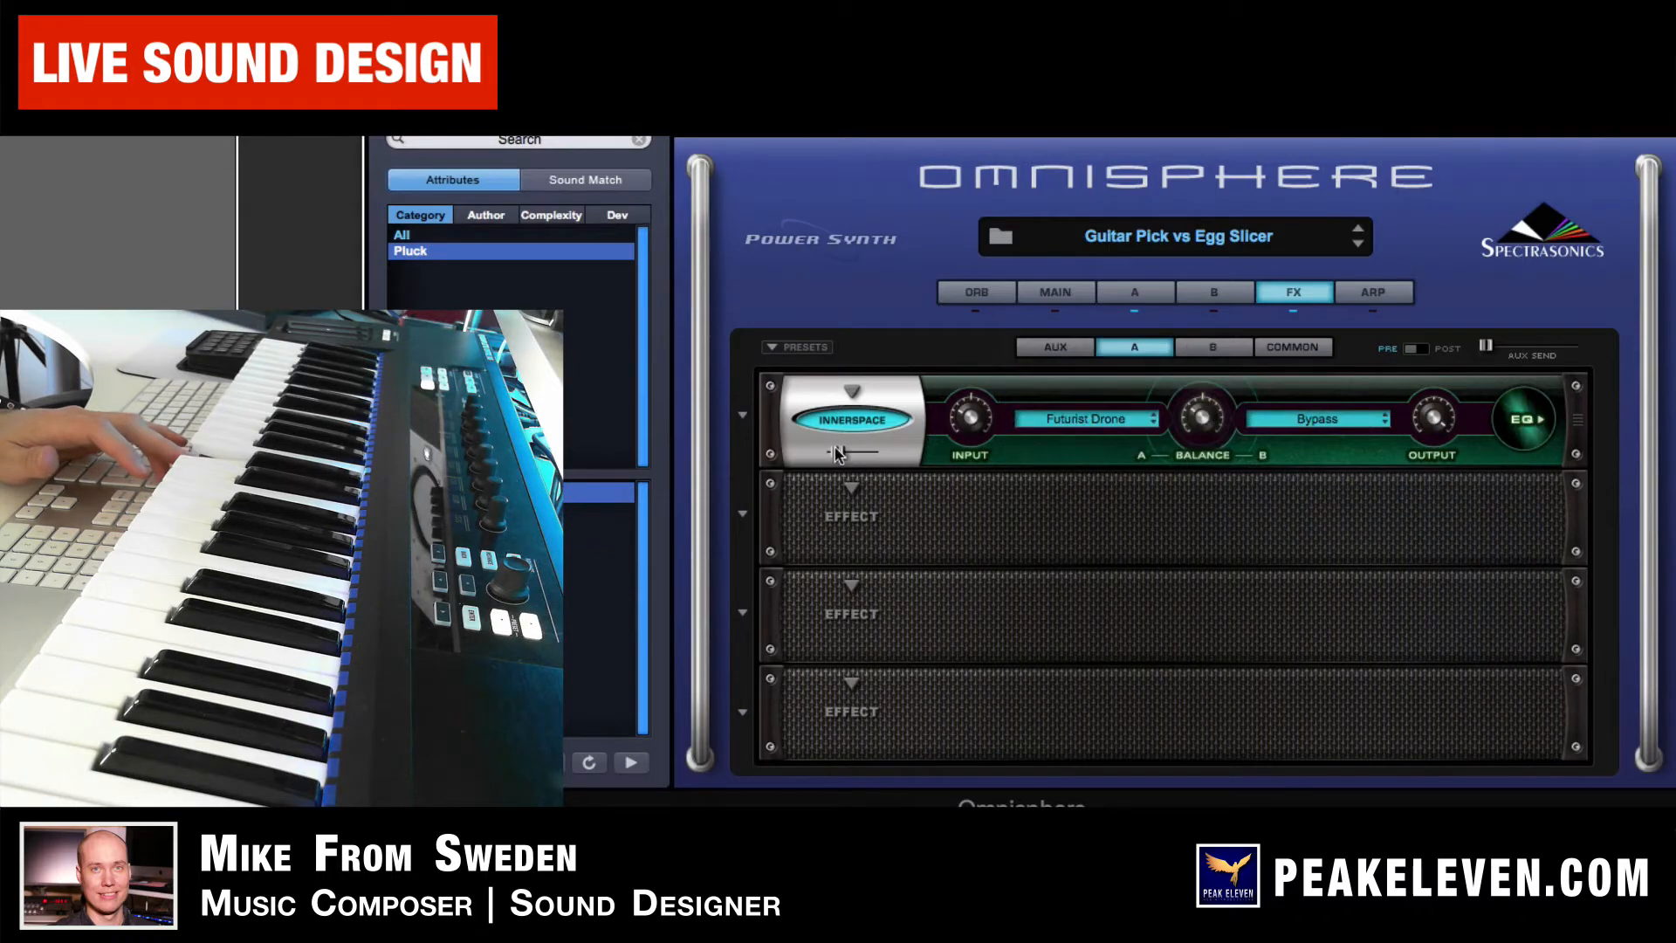
pyautogui.moveTo(836, 453)
pyautogui.mouseDown()
pyautogui.moveTo(890, 464)
pyautogui.moveTo(842, 455)
pyautogui.mouseUp()
# Set the Innerspace mix to about 0.46
pyautogui.click(1053, 432)
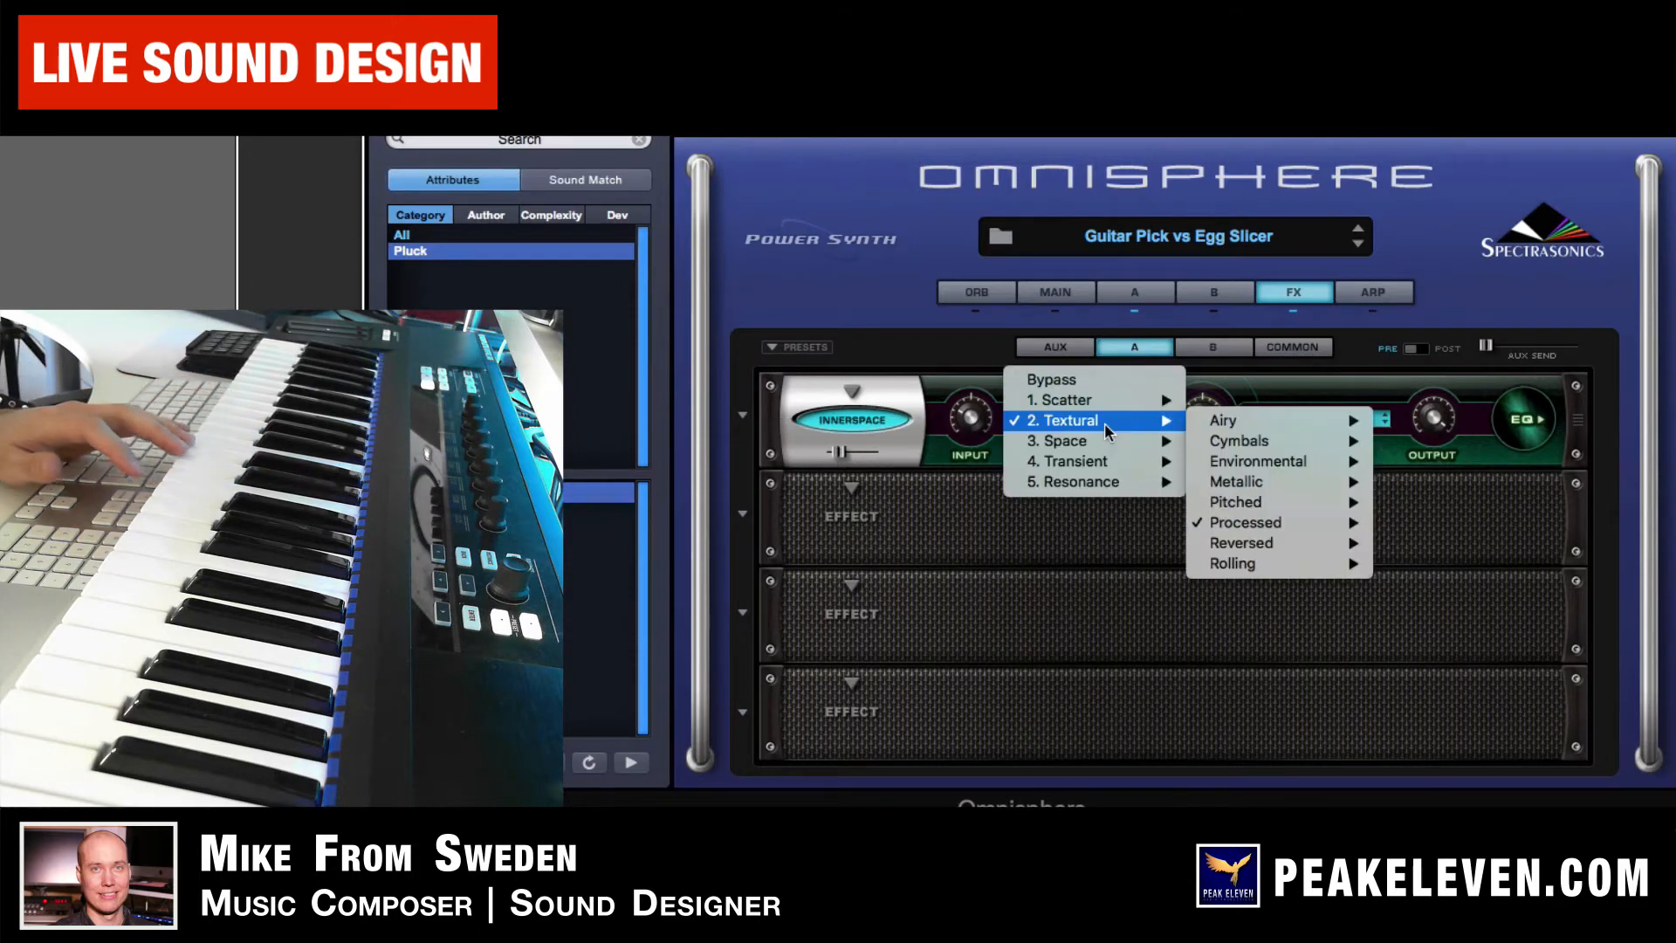
pyautogui.click(1528, 420)
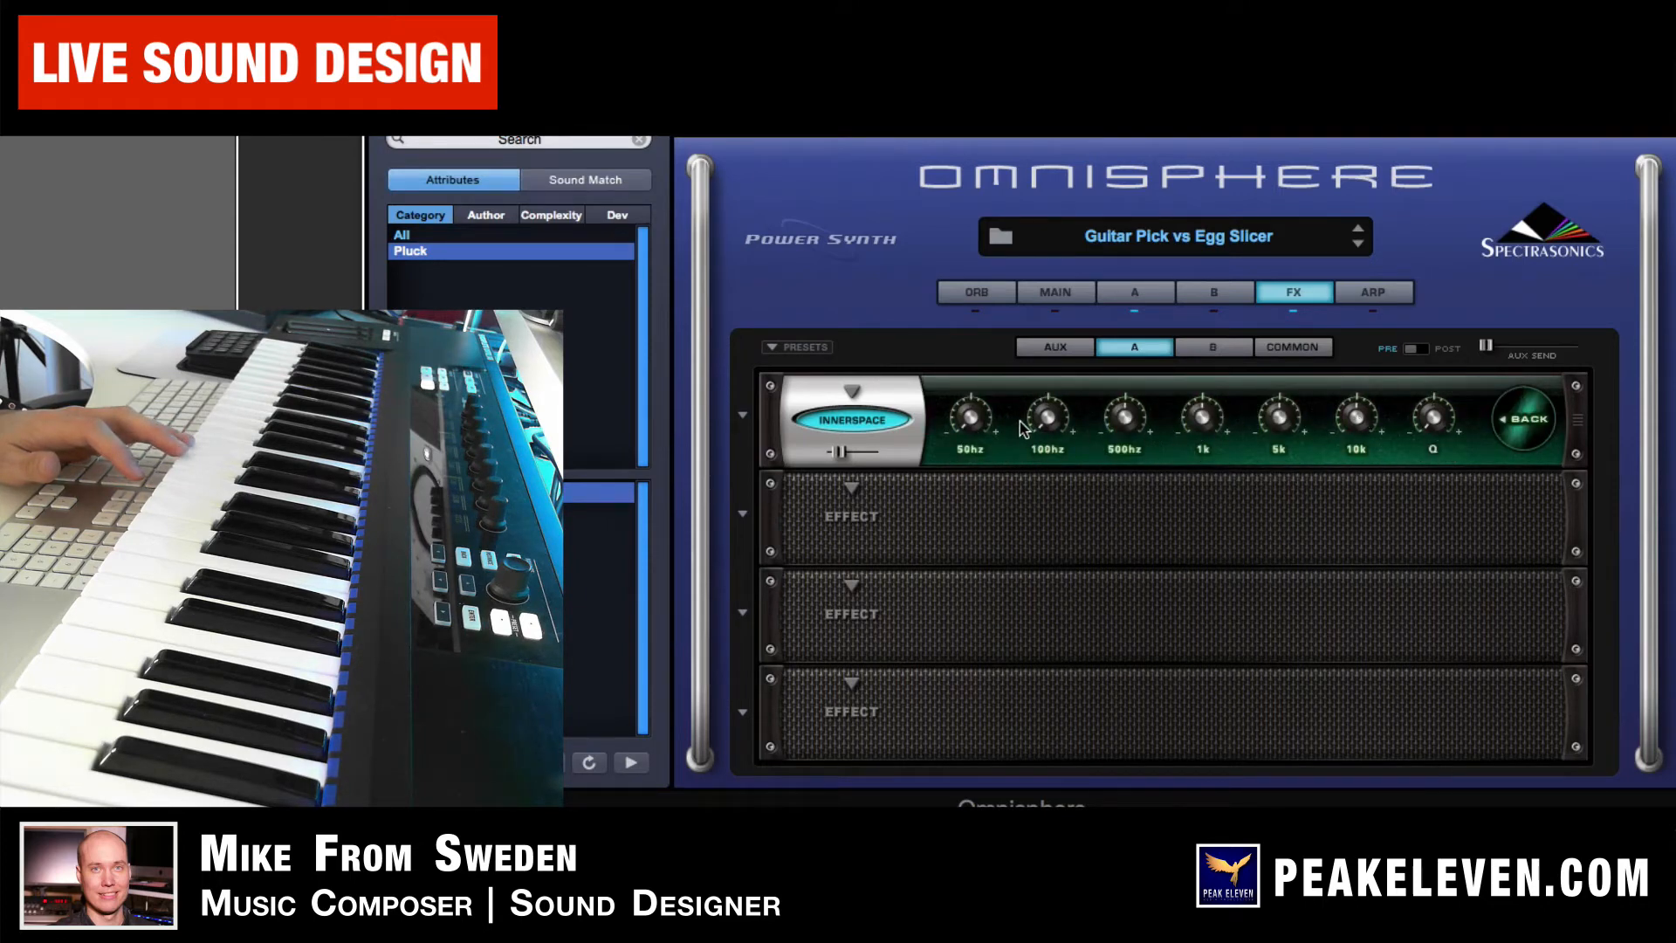
pyautogui.moveTo(837, 452); pyautogui.dragTo(846, 454)
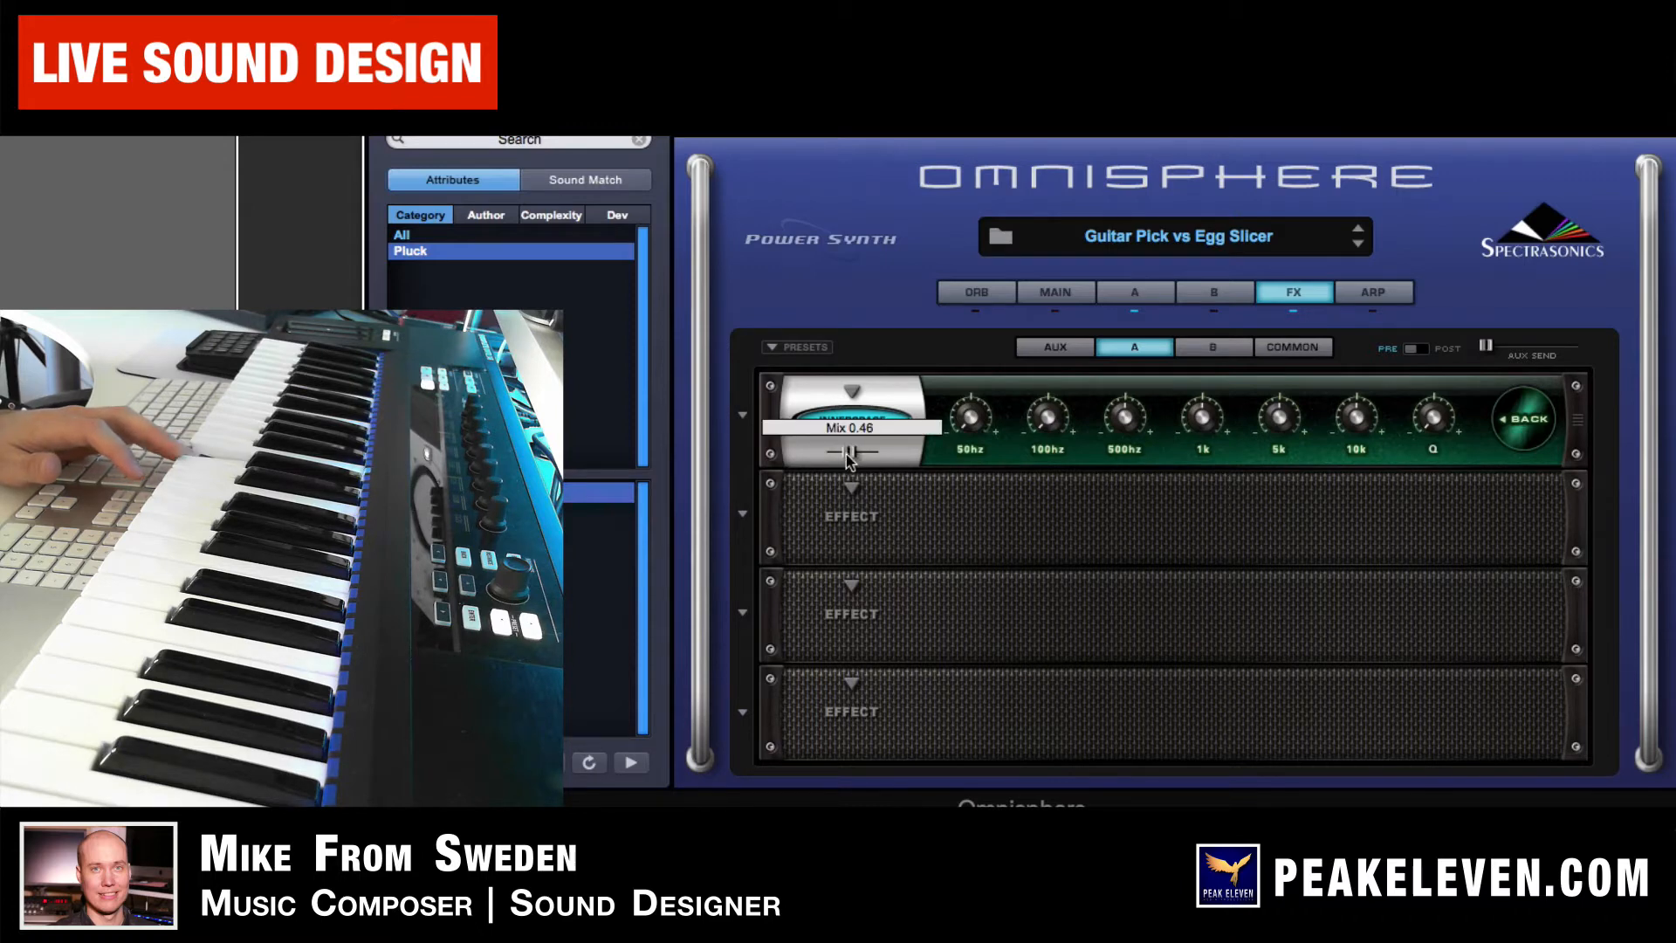
pyautogui.click(1055, 347)
pyautogui.click(1130, 348)
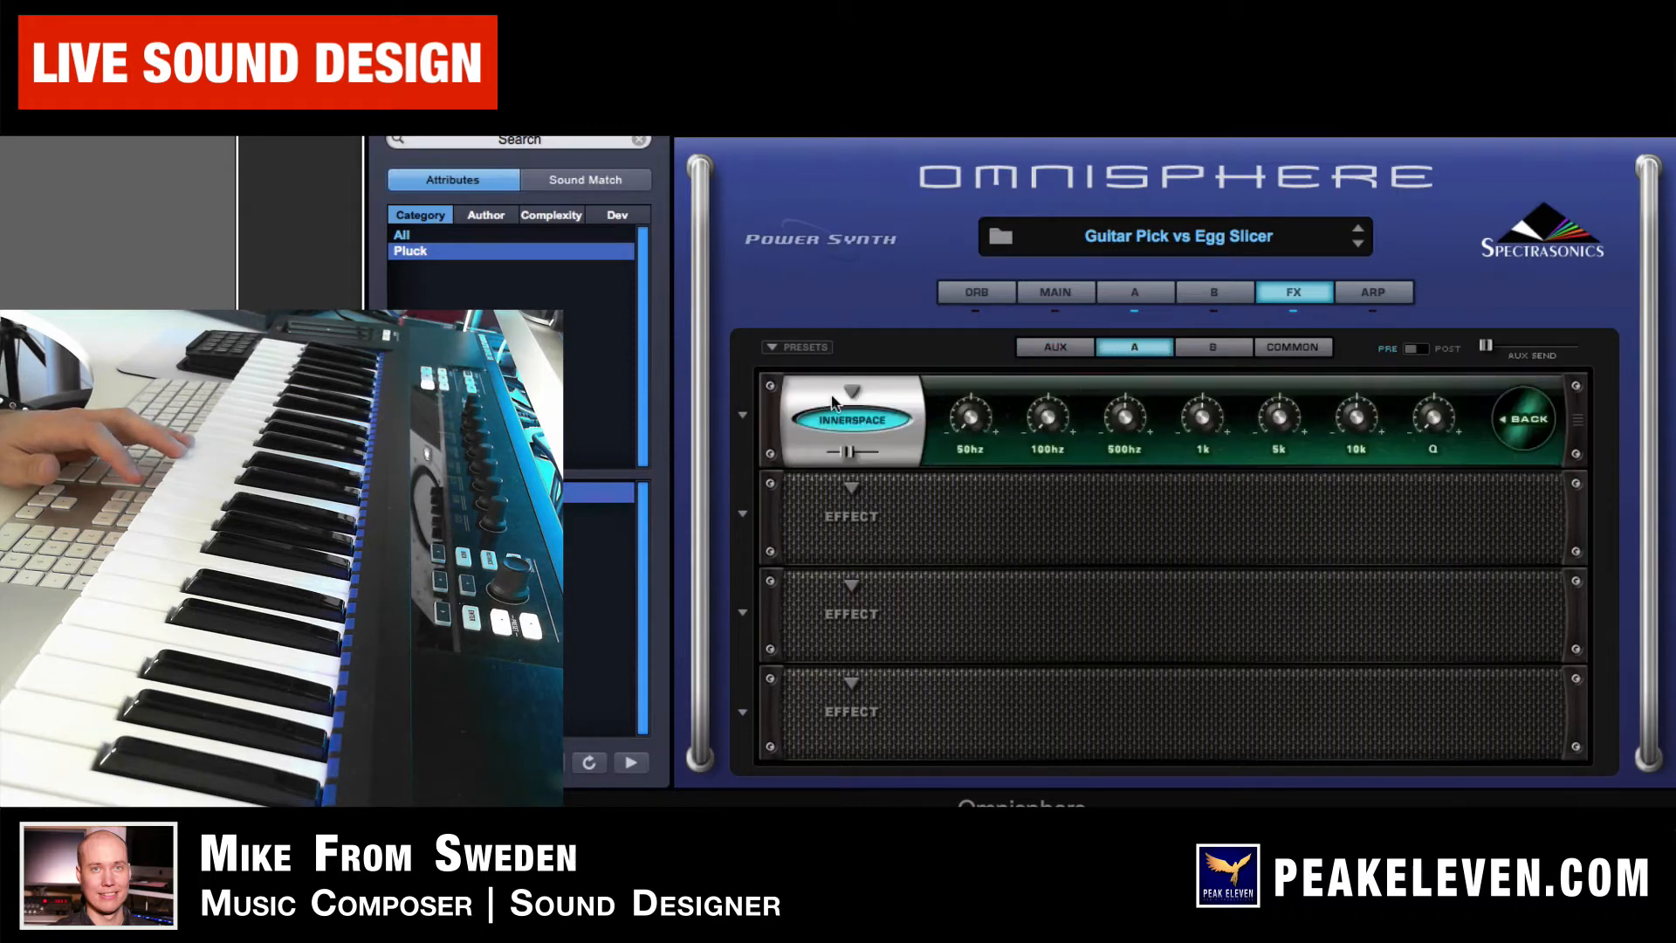
pyautogui.click(1502, 416)
# Change Innerspace's A source to Corn Grains from the Scatter Grains category
pyautogui.click(1119, 419)
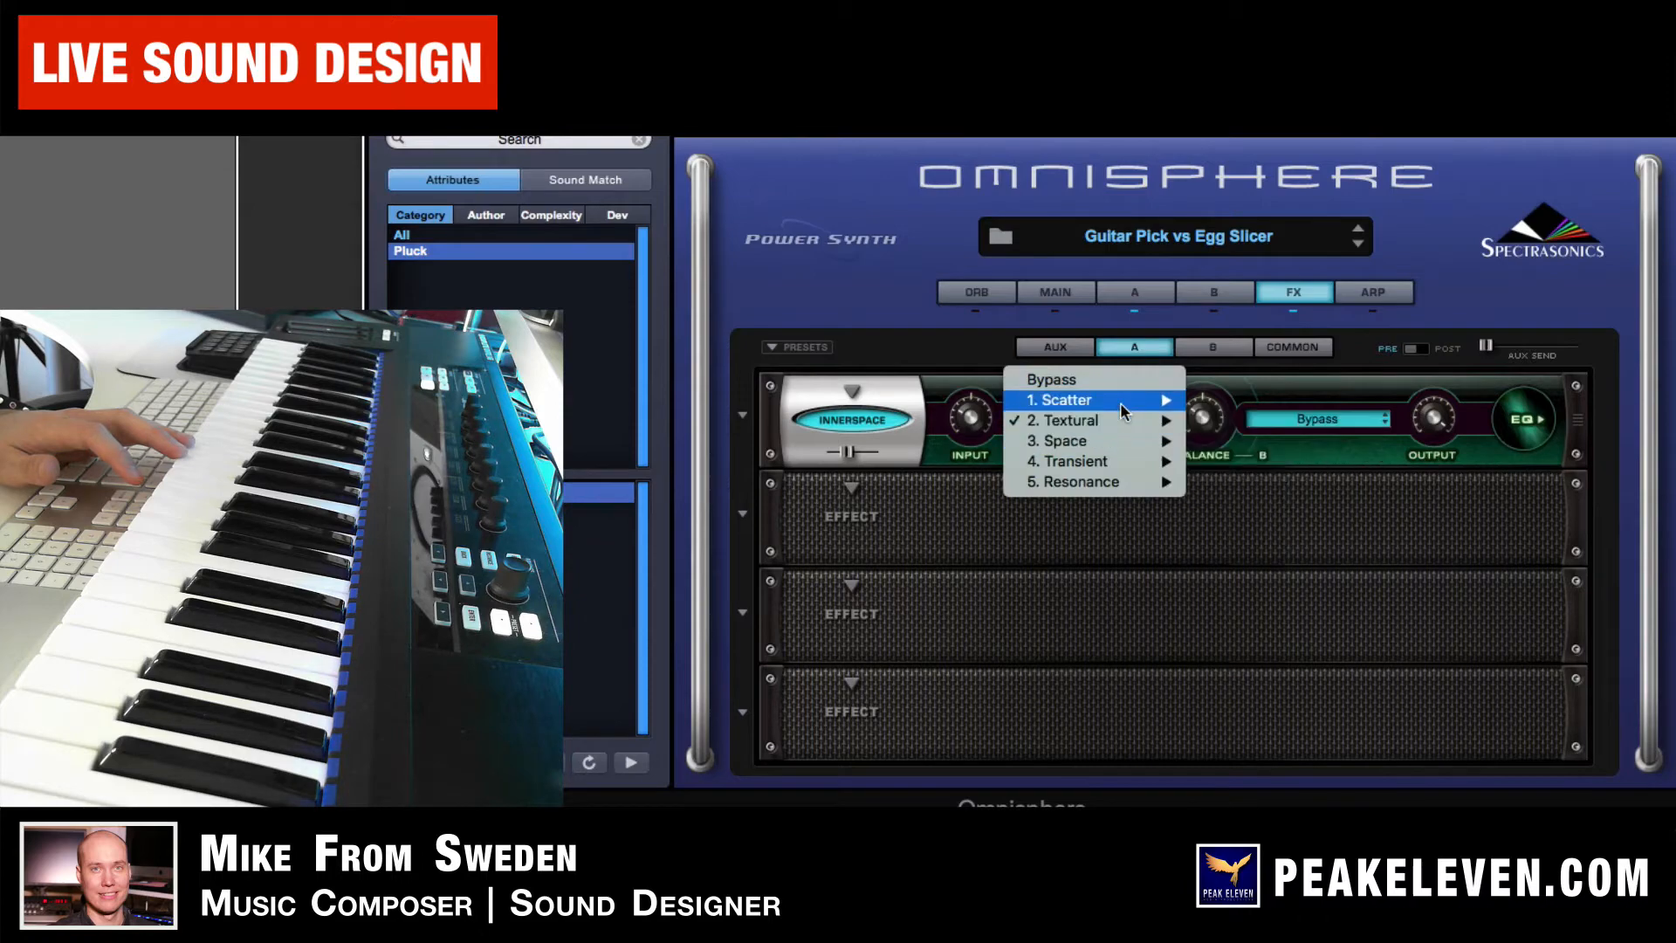
pyautogui.moveTo(1126, 403)
pyautogui.moveTo(1340, 505)
pyautogui.click(1454, 543)
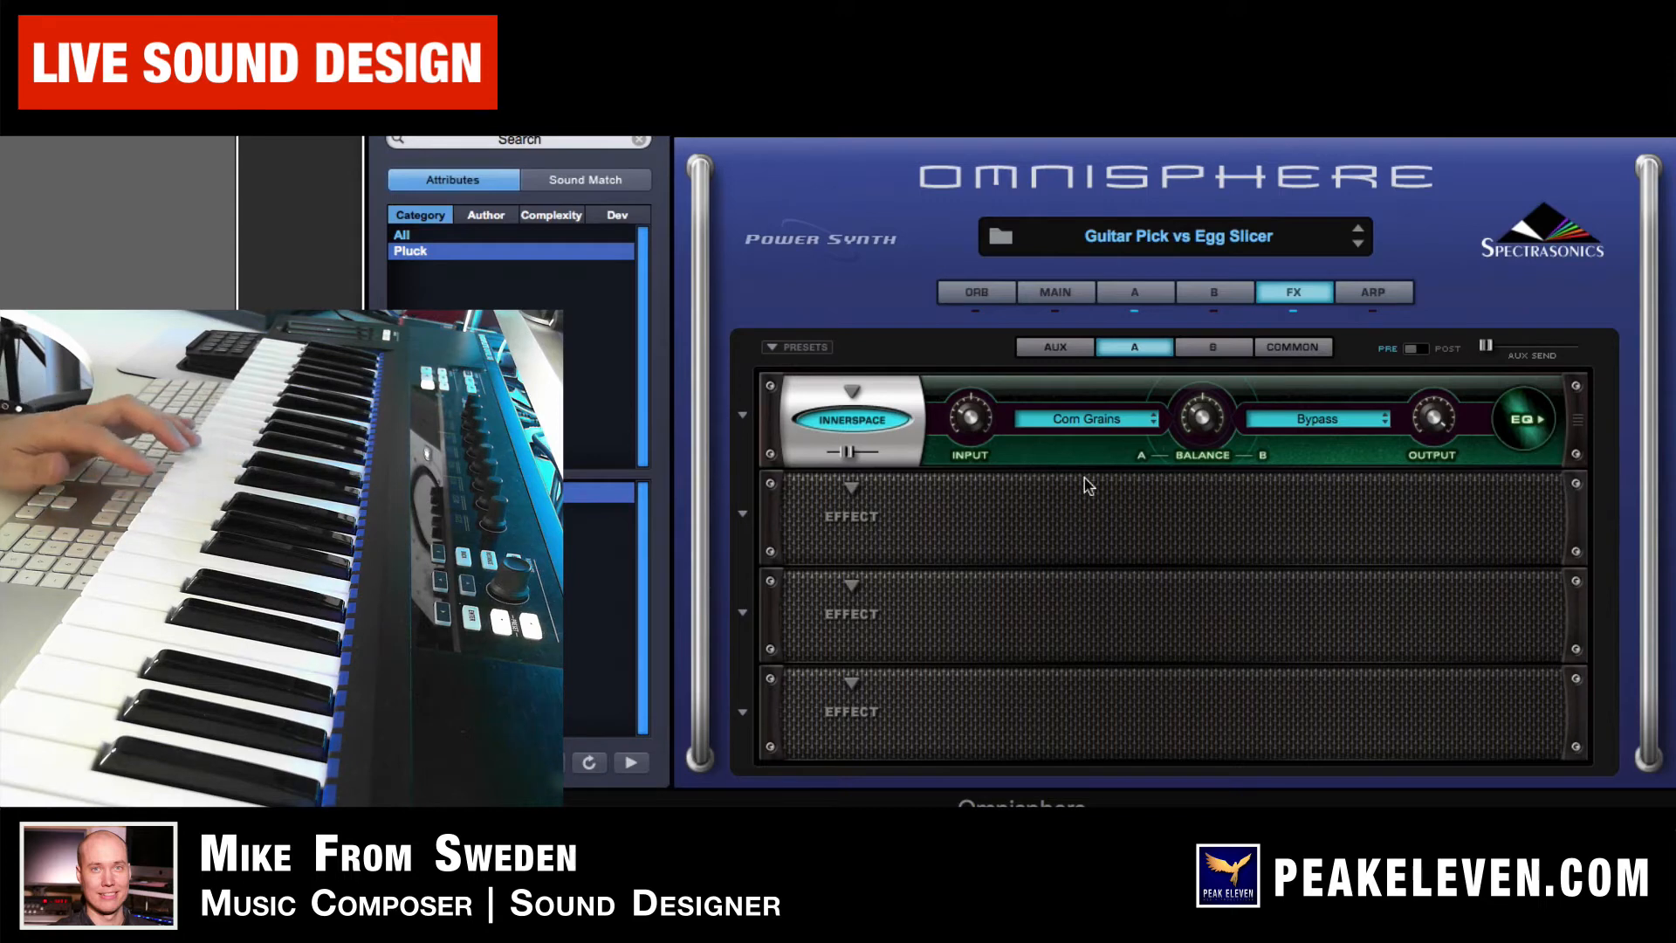
pyautogui.click(1084, 423)
pyautogui.moveTo(1104, 428)
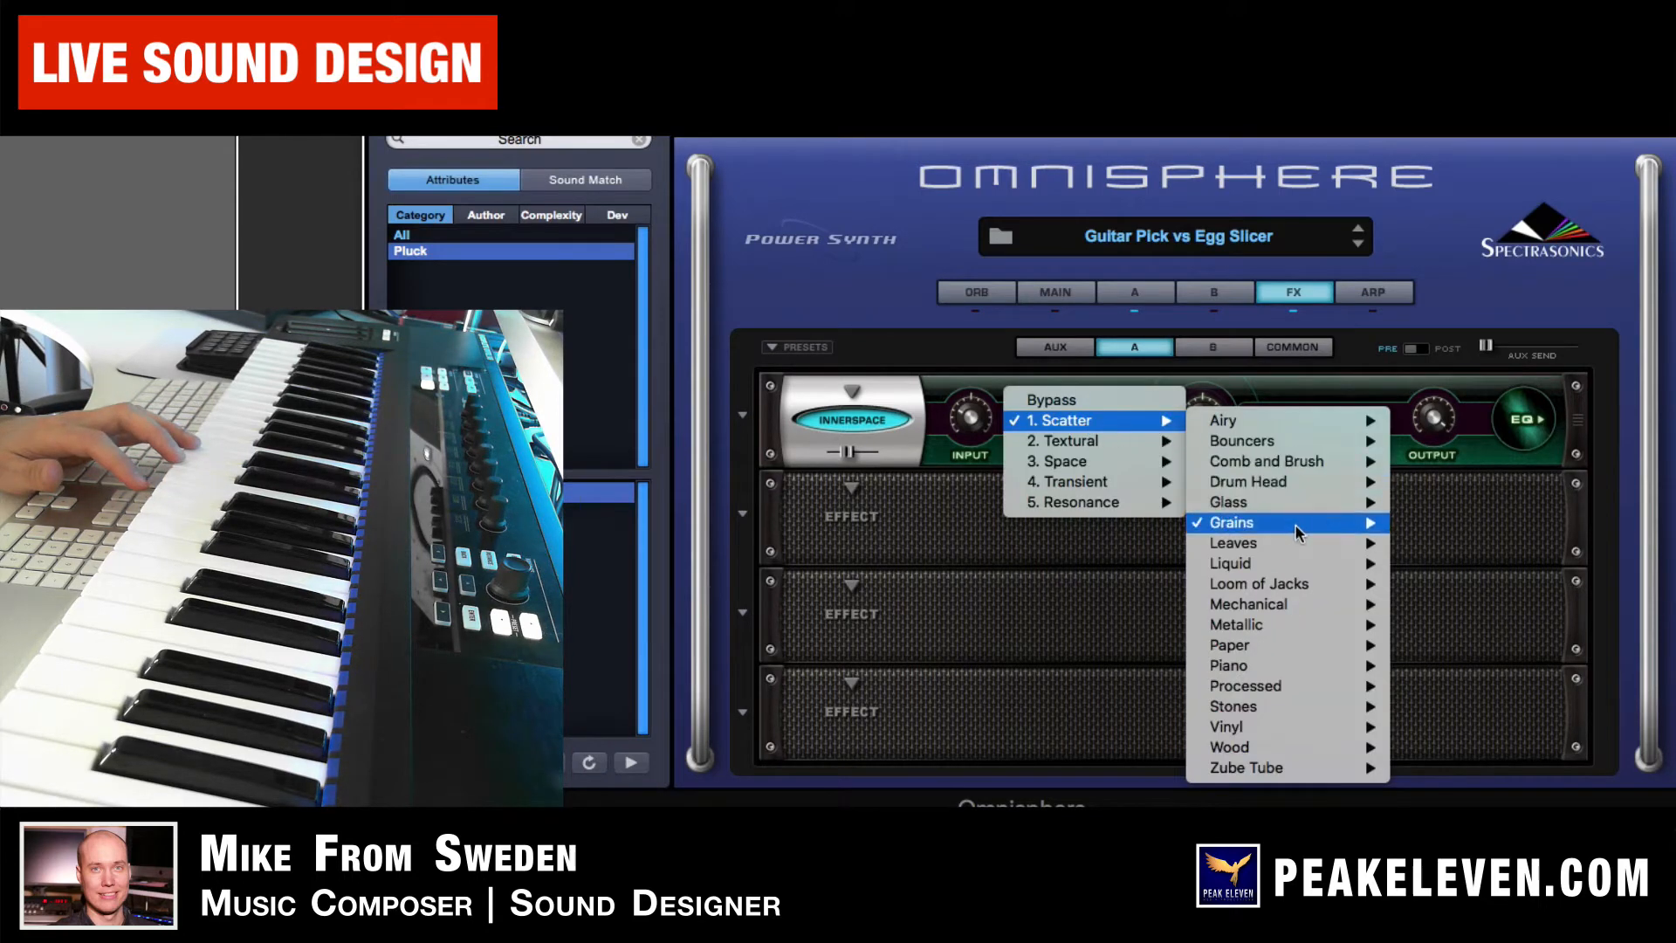
pyautogui.click(1116, 582)
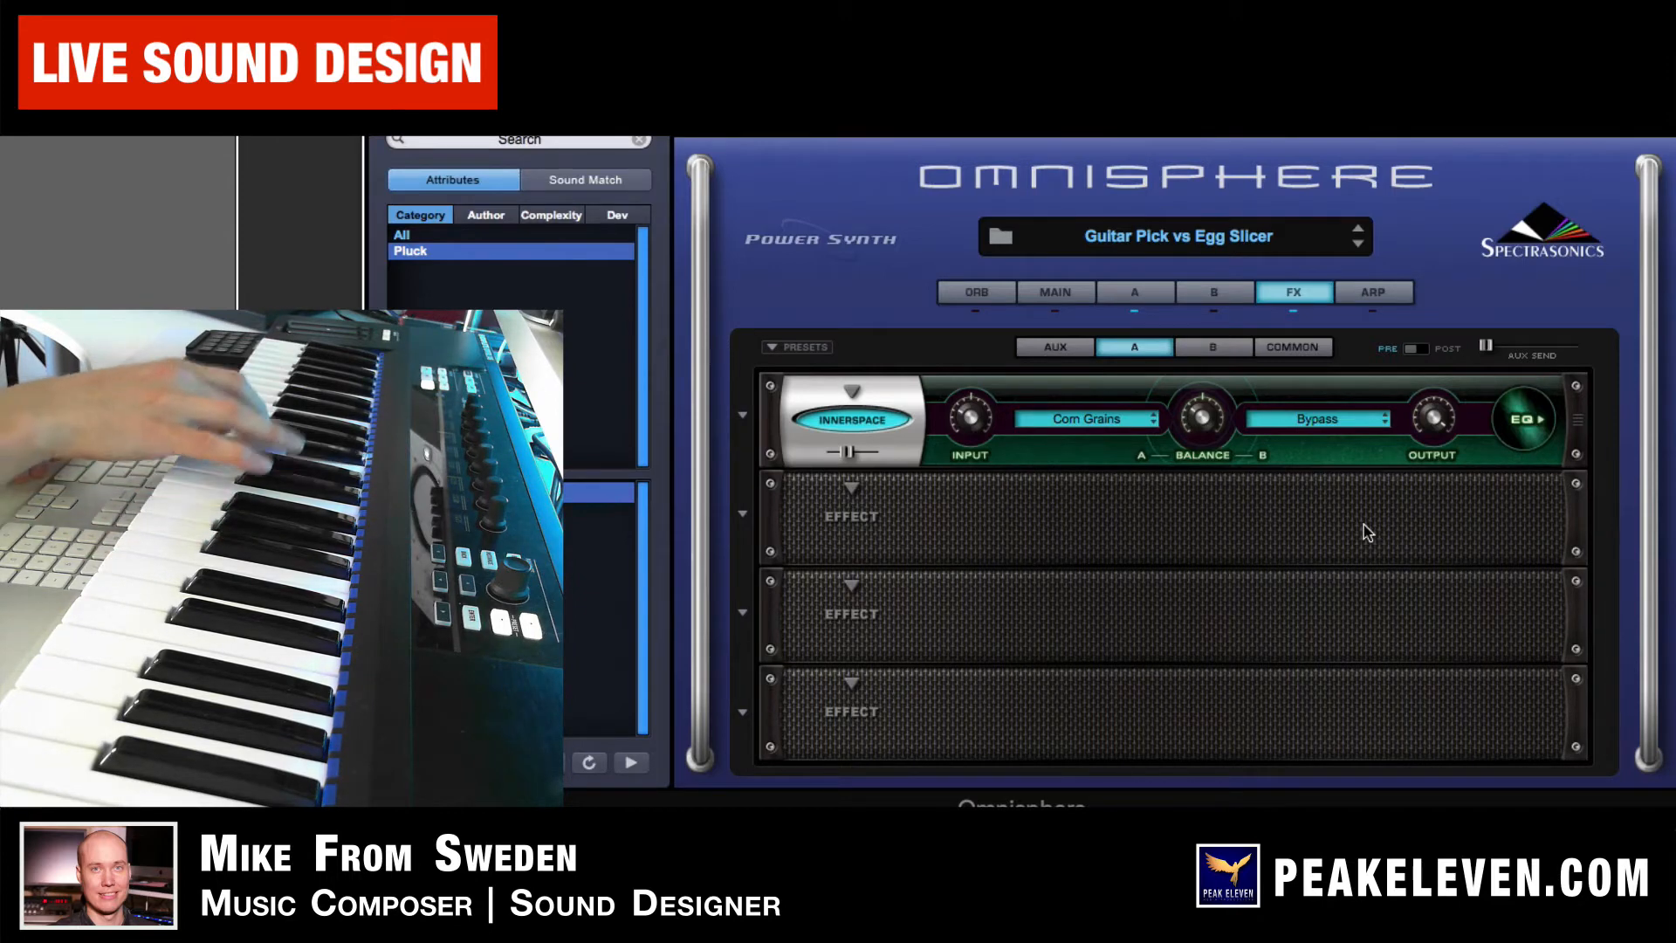
# Try the Analog Phaser and Ultra Chorus modulation effects in the second slot of layer A's rack
pyautogui.click(851, 516)
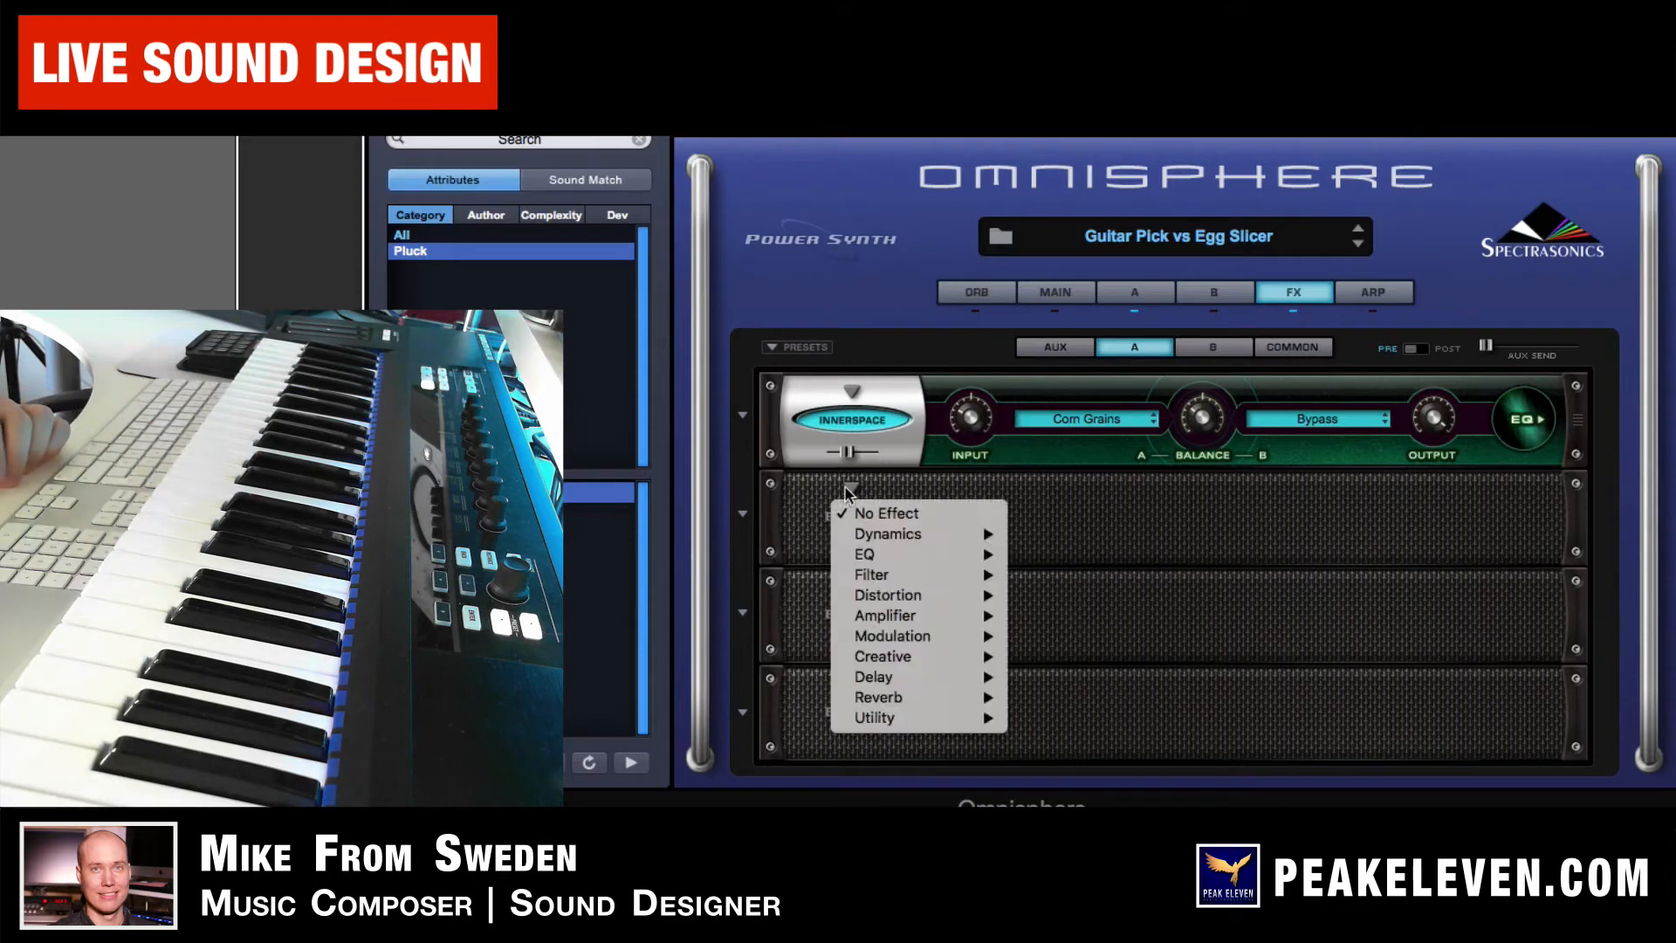
pyautogui.moveTo(950, 644)
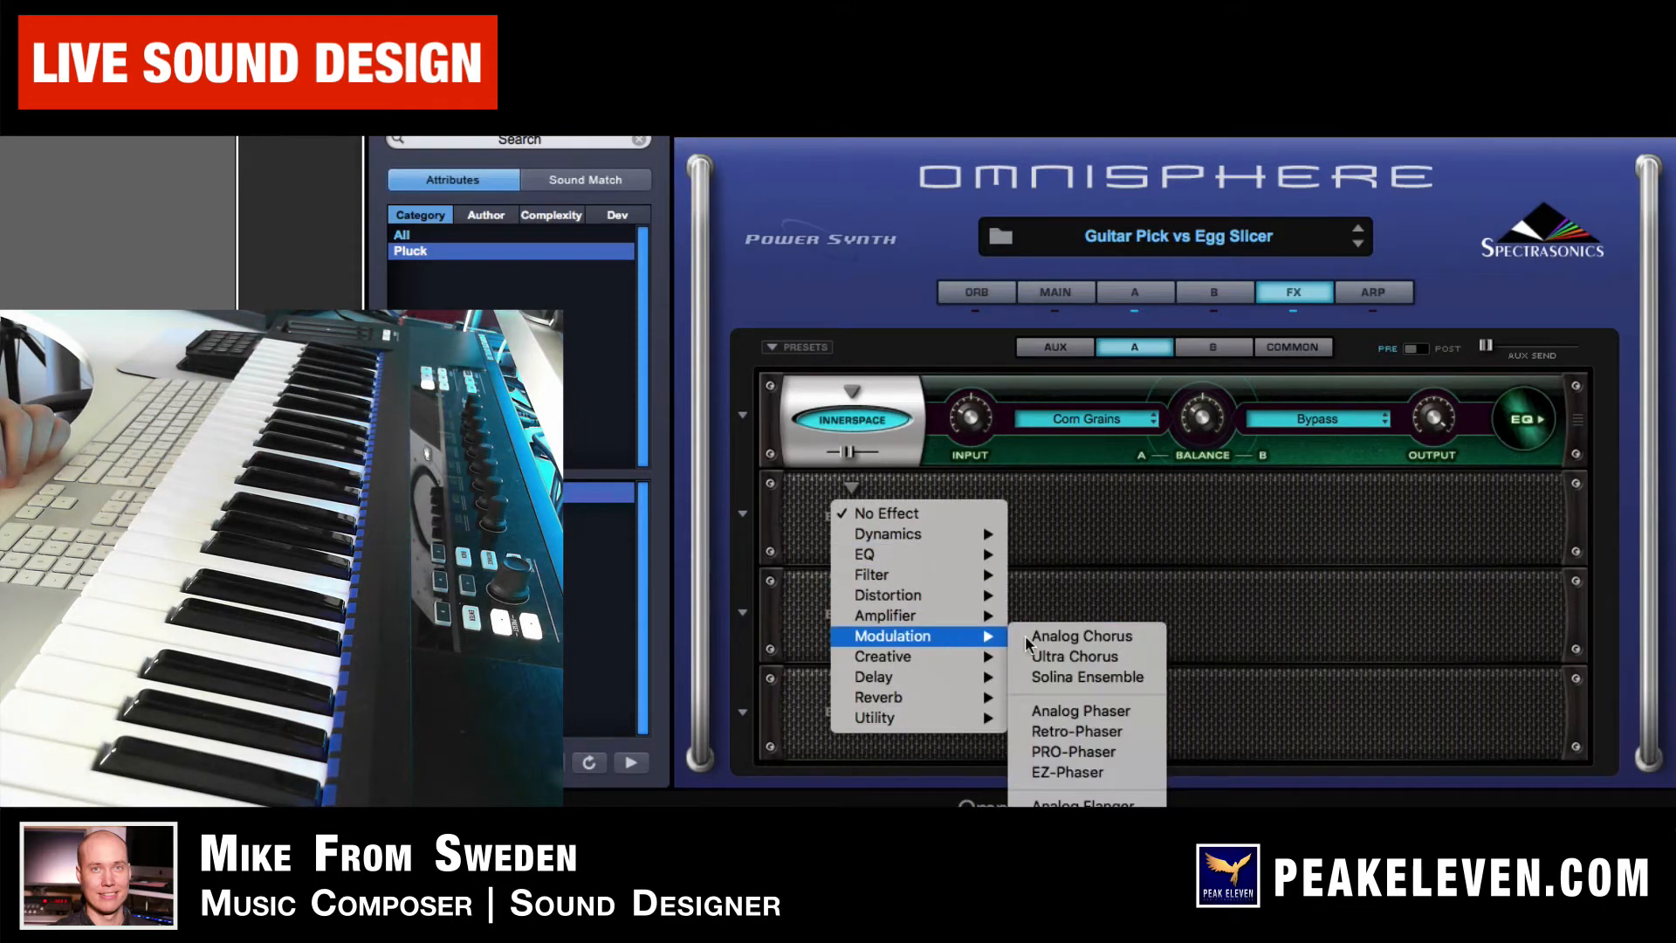
pyautogui.click(1115, 715)
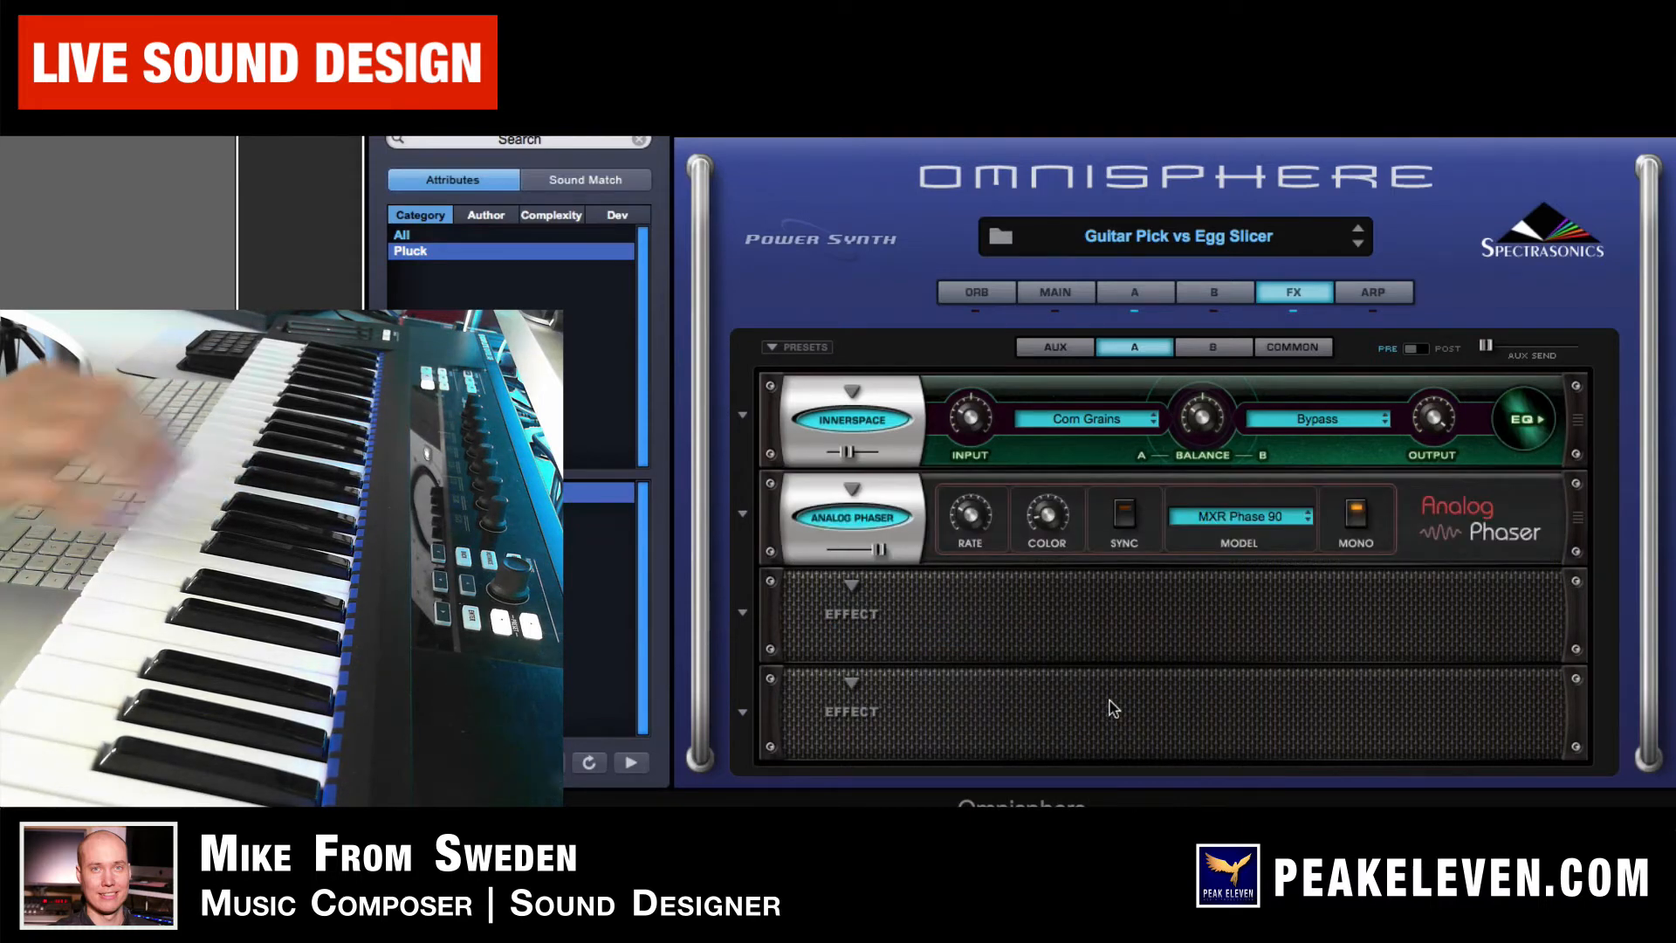
pyautogui.click(861, 485)
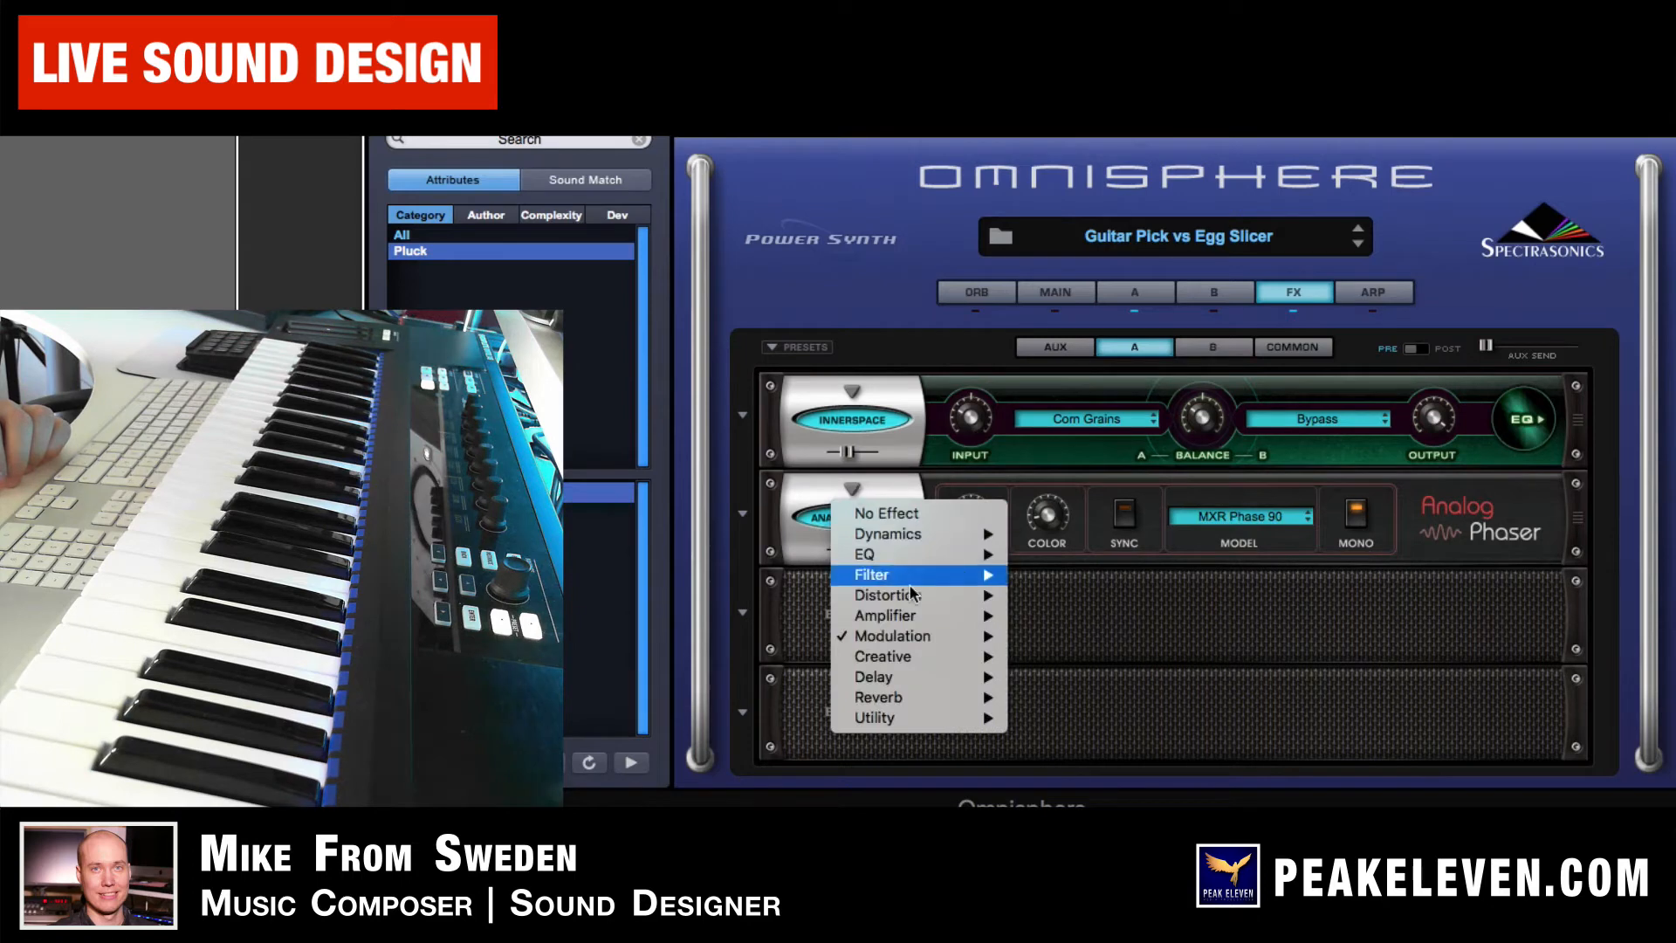
pyautogui.moveTo(933, 636)
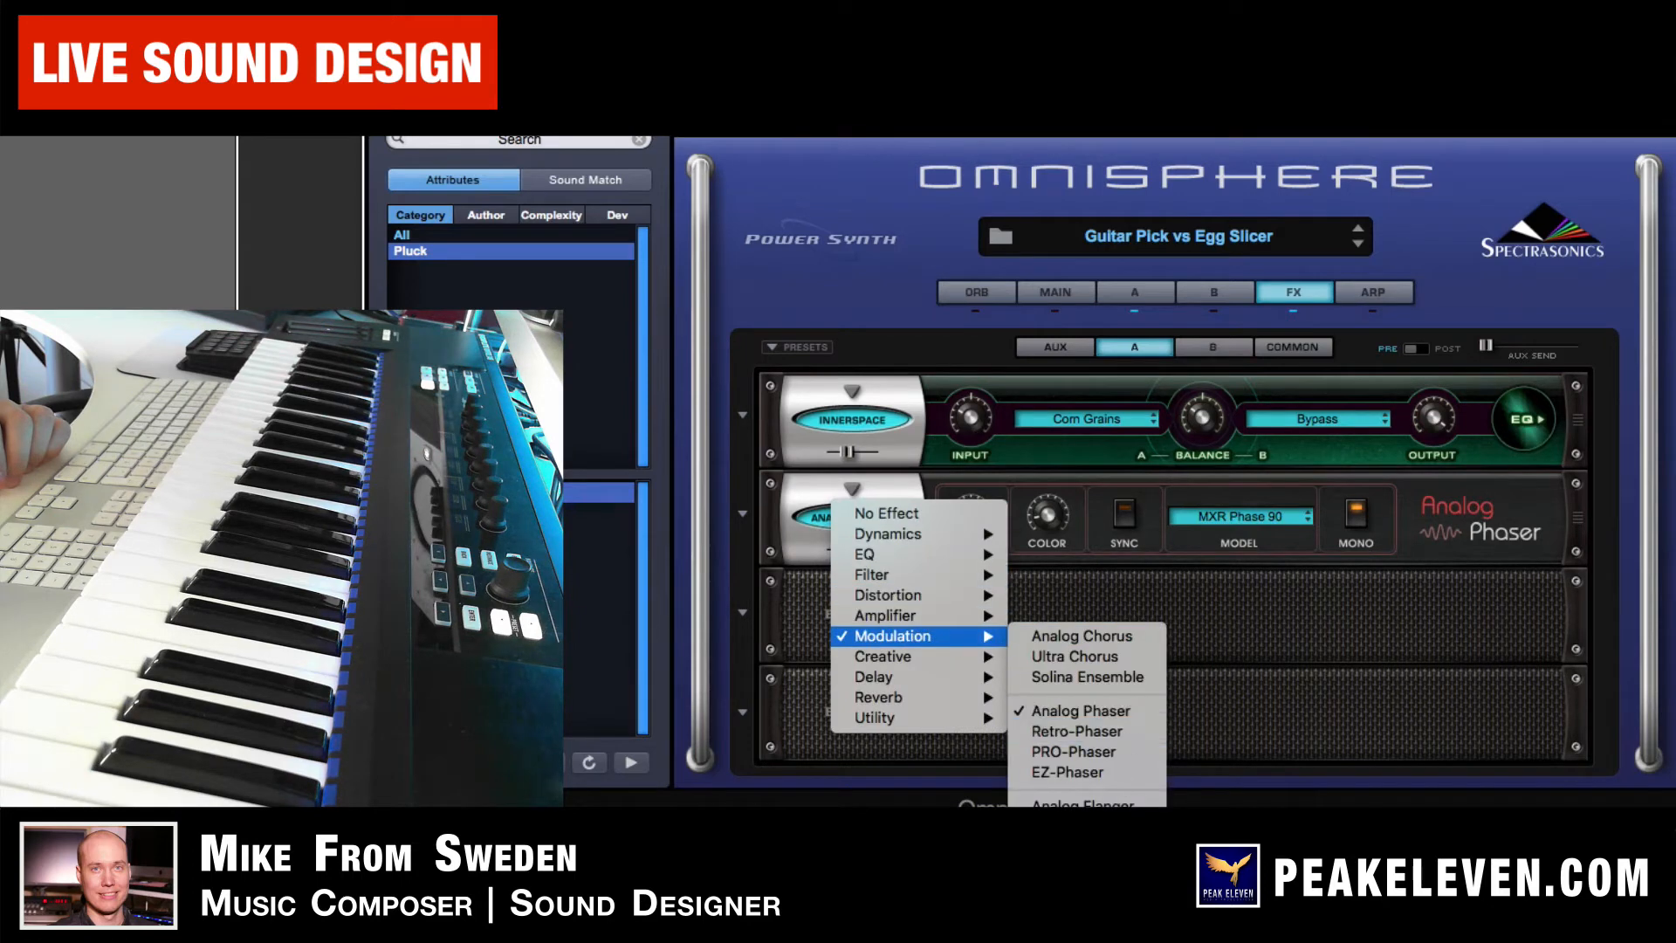
pyautogui.click(1101, 658)
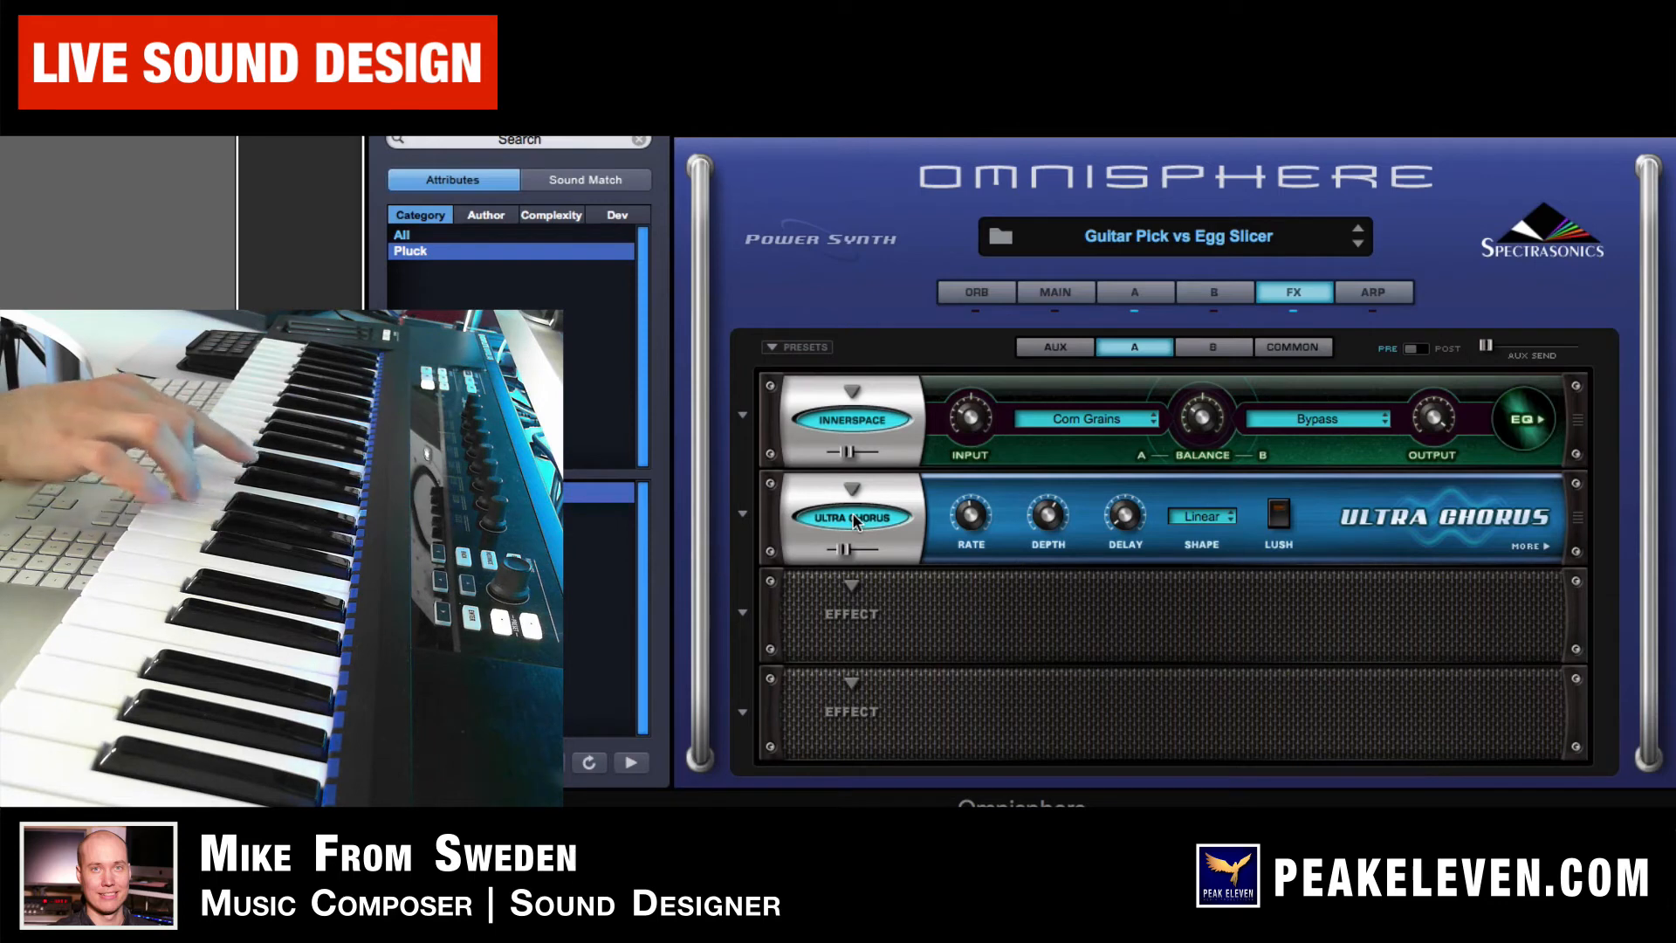
# Replace Ultra Chorus with the Chorus Echo delay and move it to the third effects slot
pyautogui.click(854, 500)
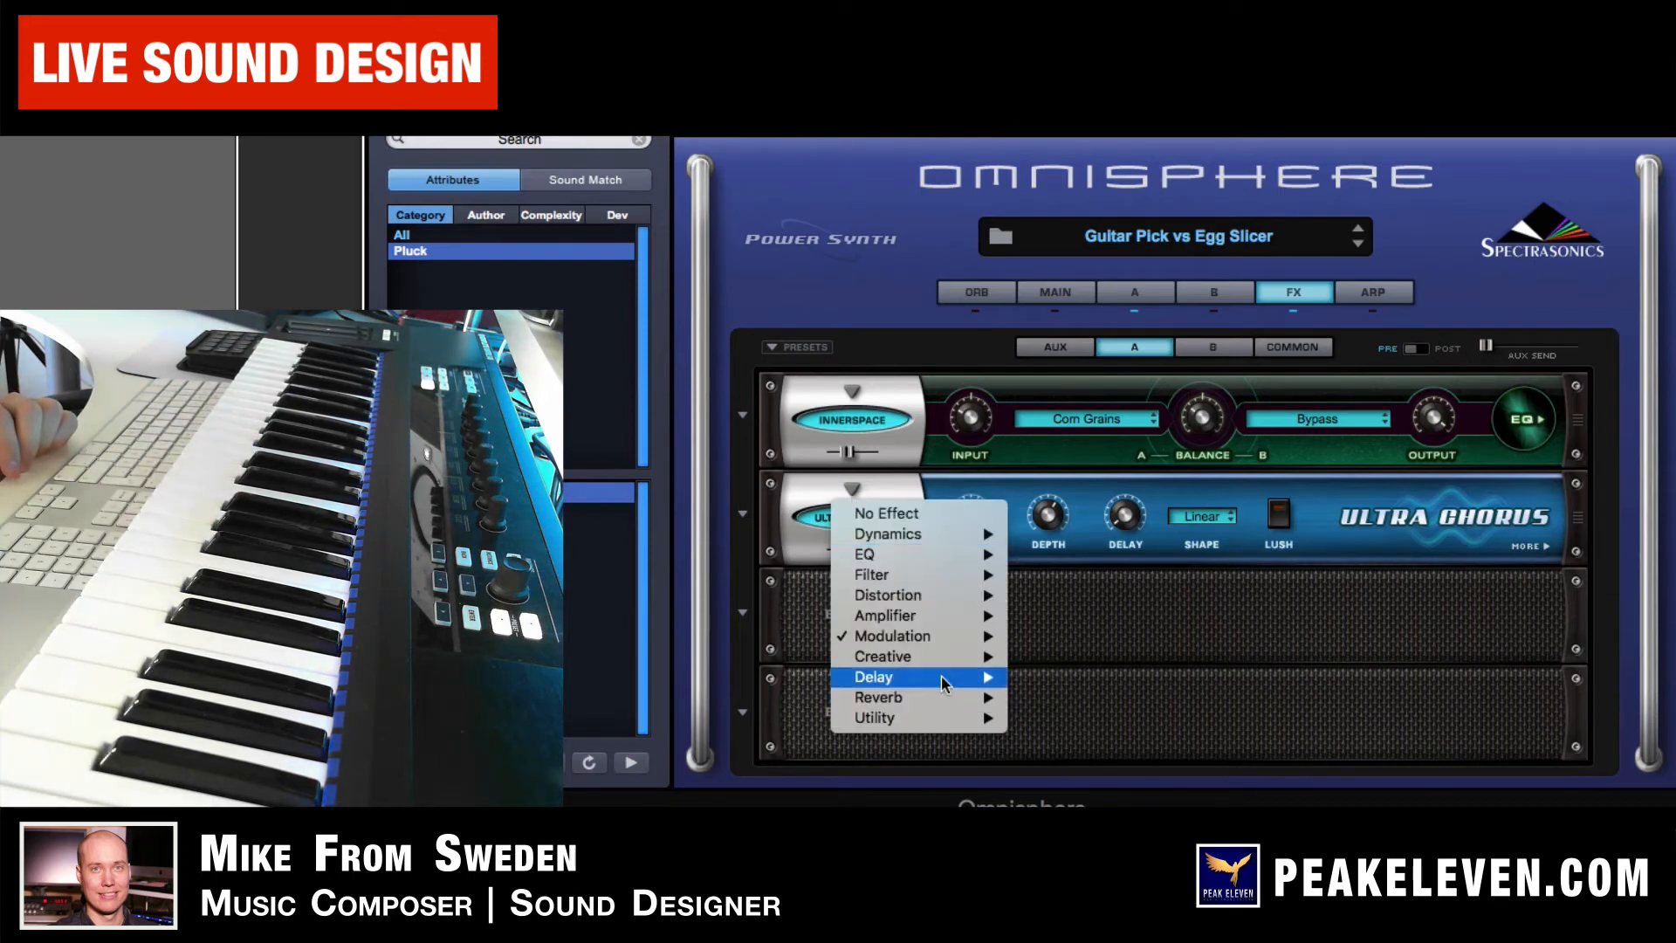
pyautogui.moveTo(945, 725)
pyautogui.moveTo(947, 680)
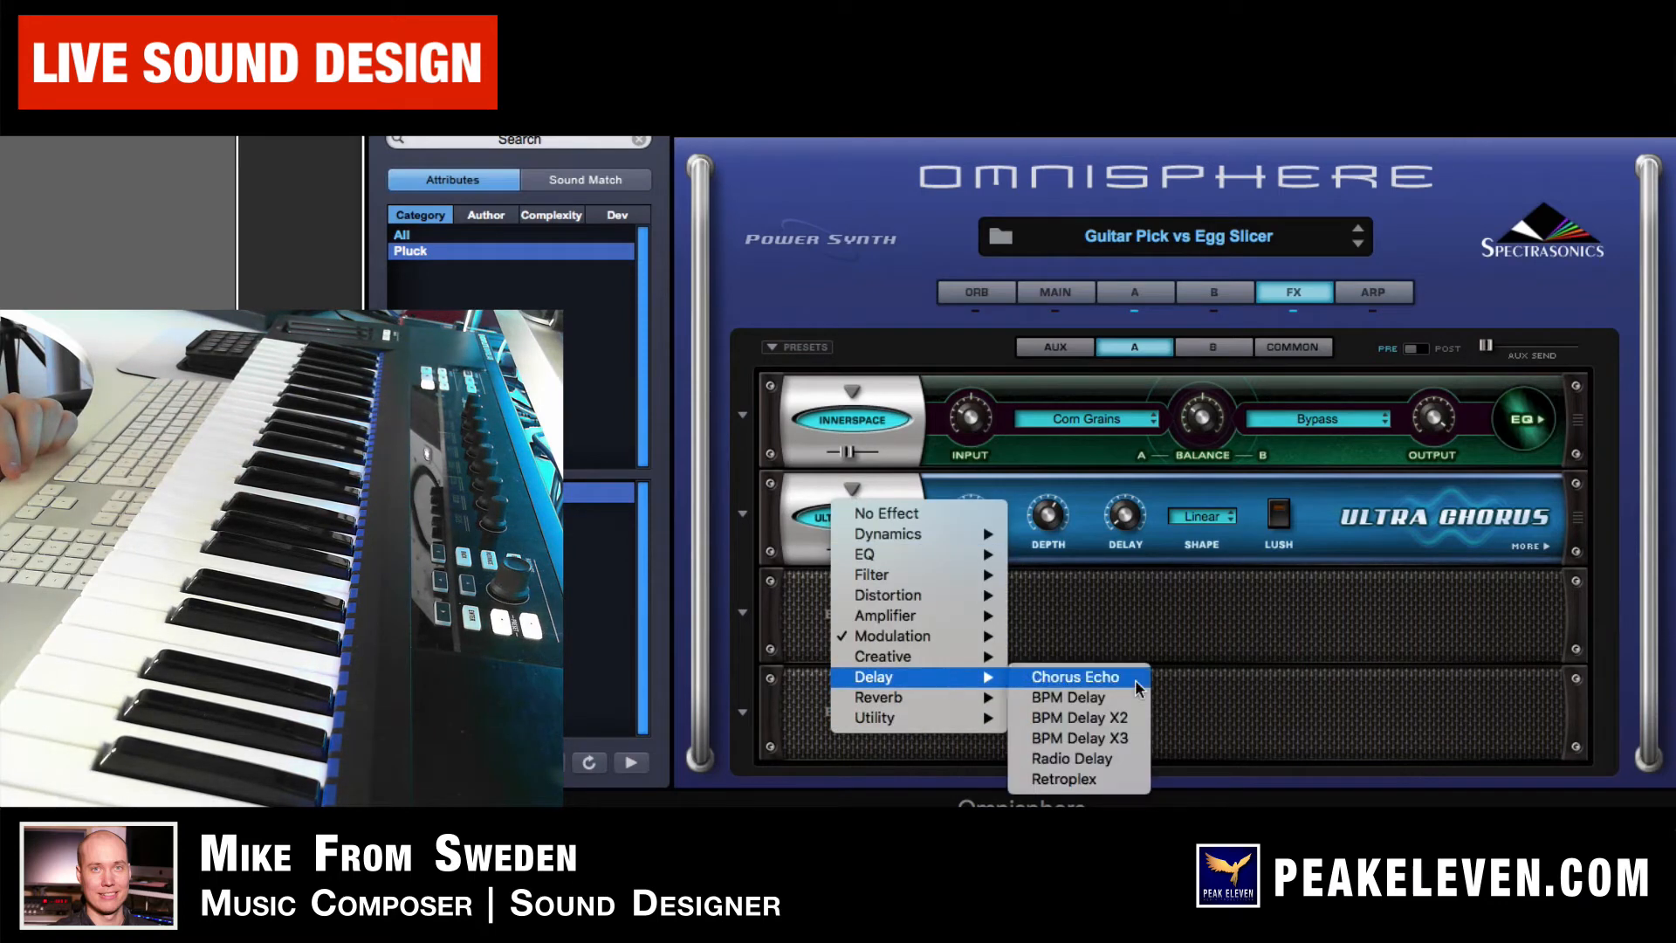
pyautogui.click(1080, 669)
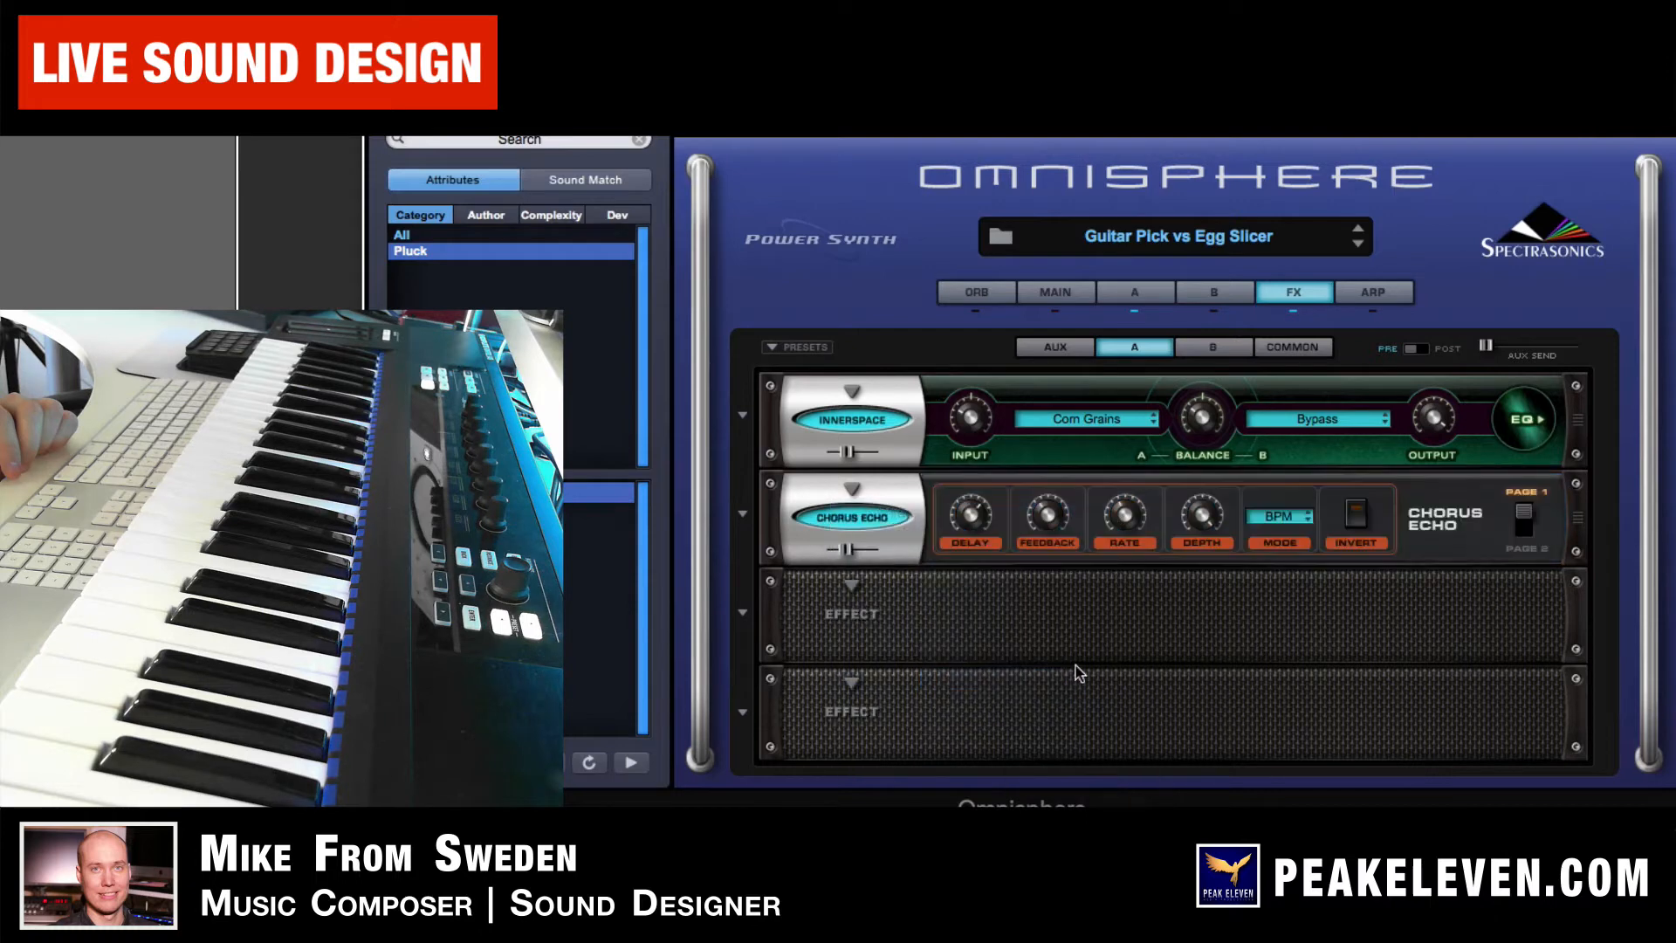
pyautogui.moveTo(768, 516); pyautogui.dragTo(768, 632)
# Add the Toxic Smasher distortion to the empty second effects slot and lower its mix
pyautogui.click(847, 487)
pyautogui.moveTo(946, 599)
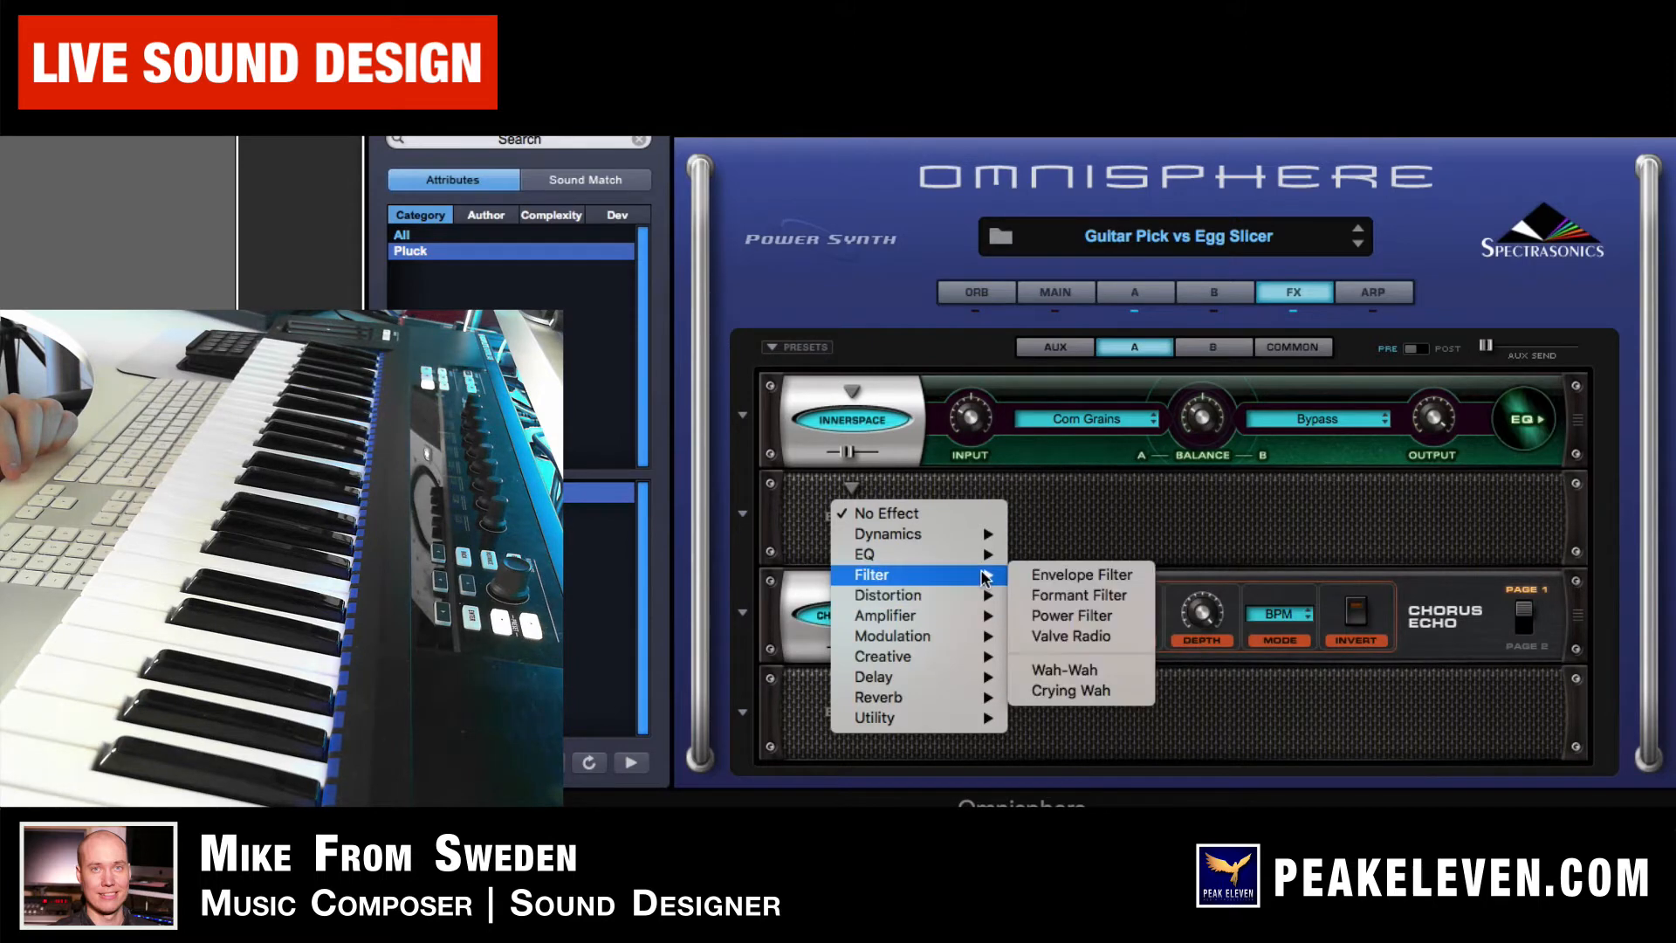
pyautogui.moveTo(985, 574)
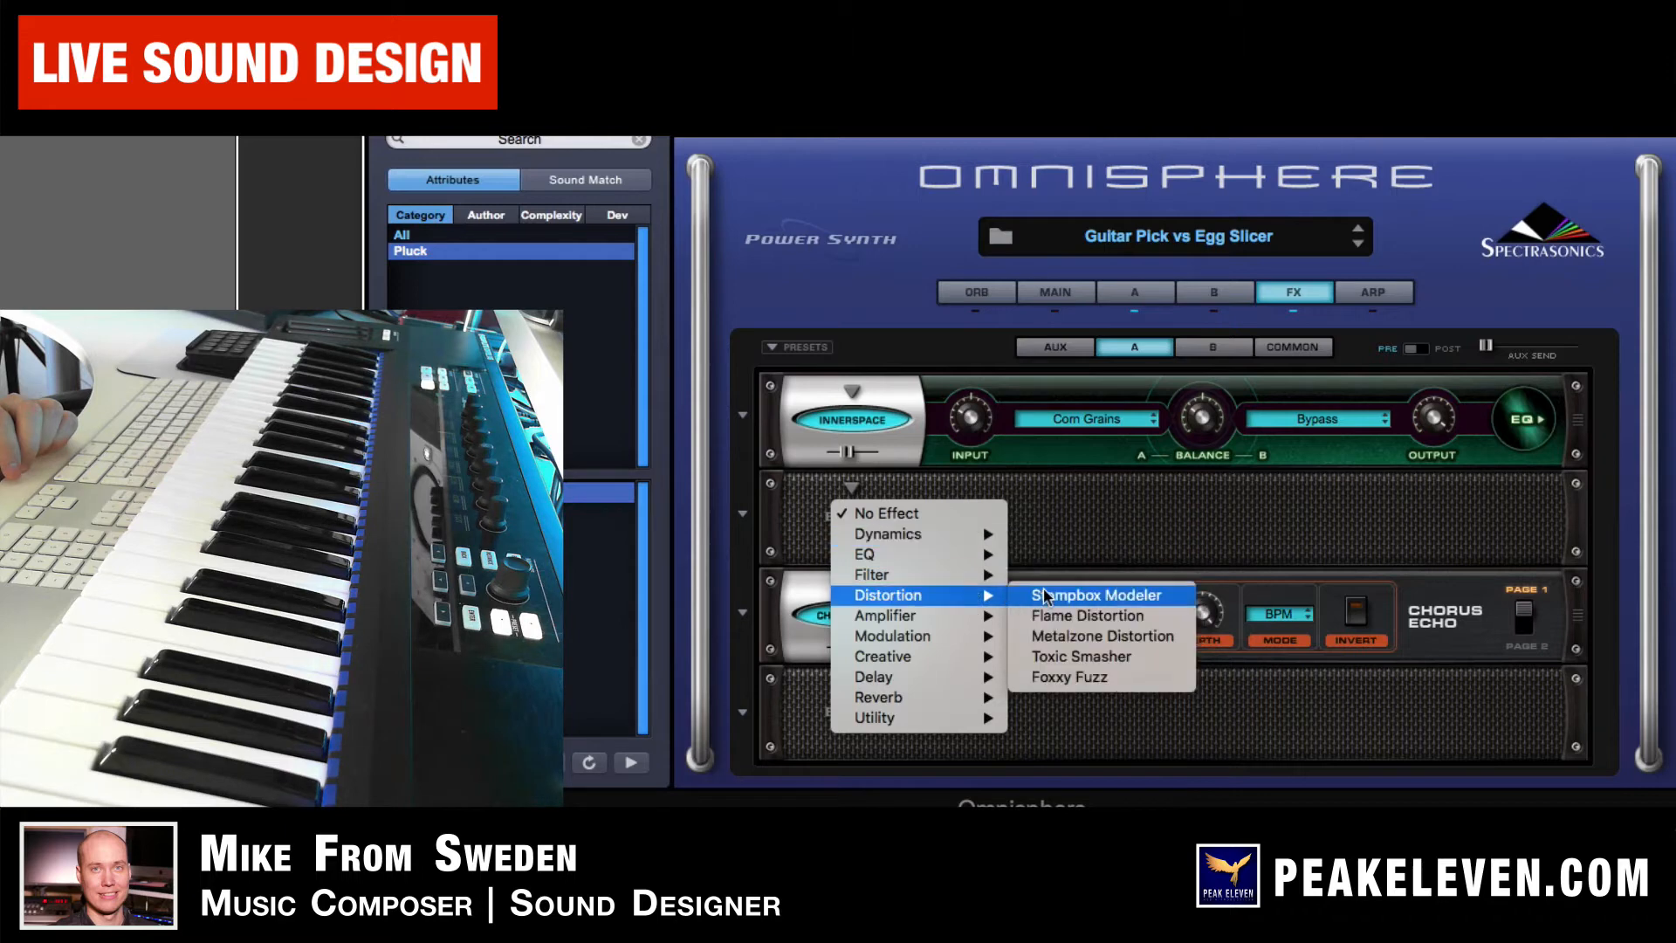
pyautogui.click(1126, 655)
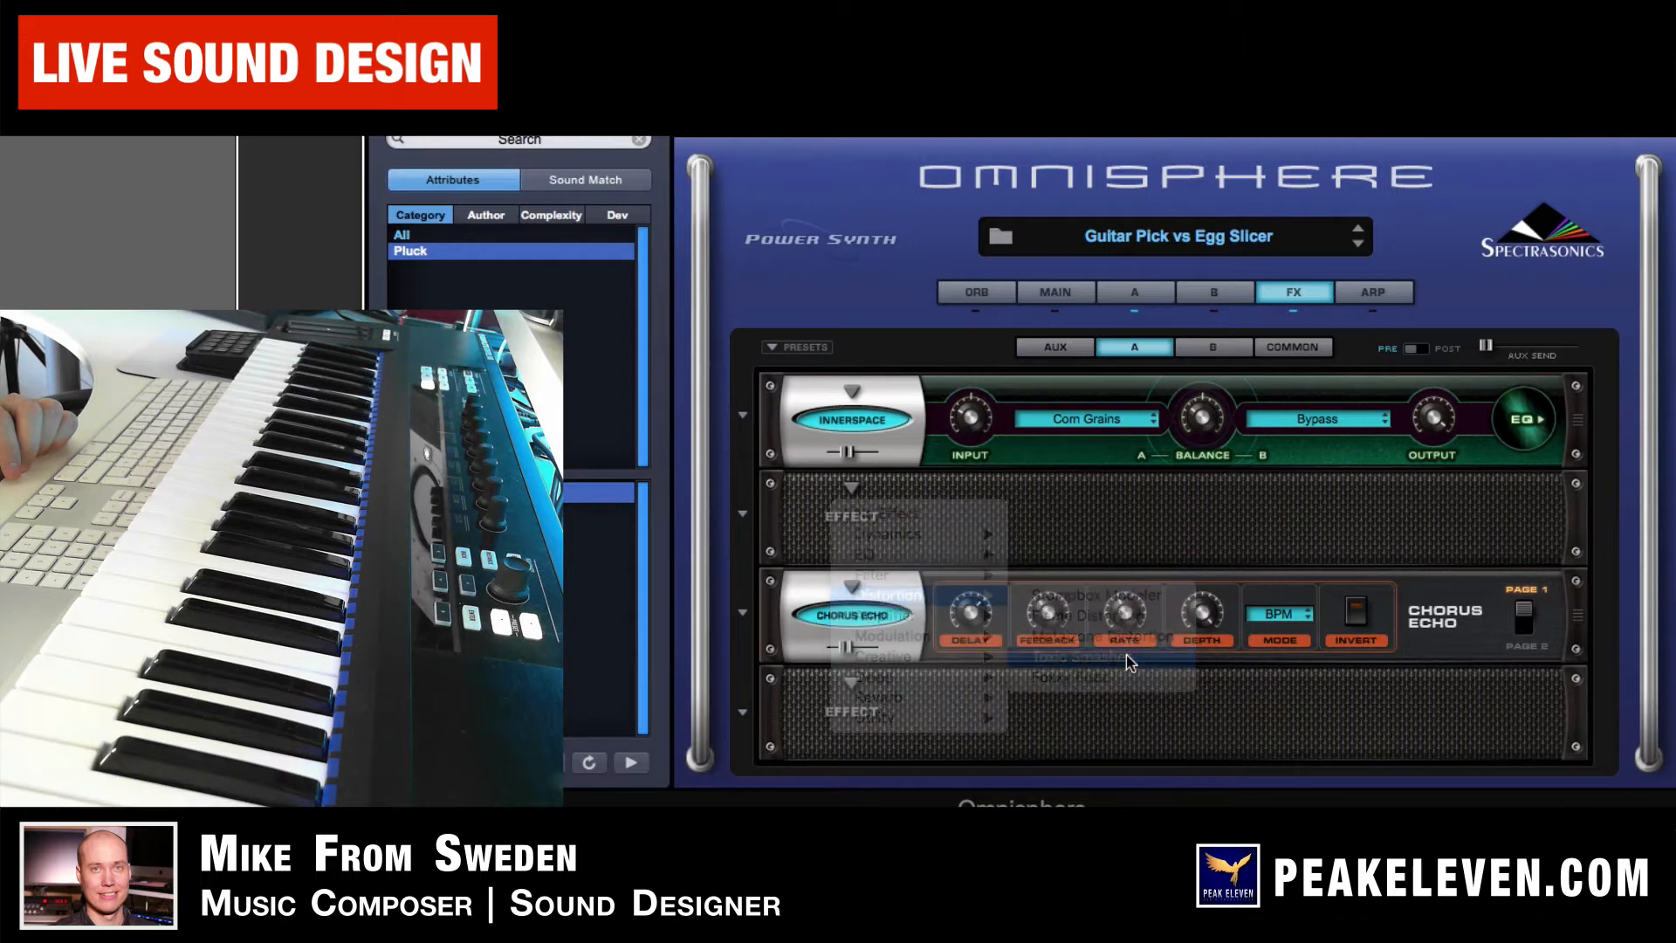
pyautogui.moveTo(880, 550); pyautogui.dragTo(836, 552)
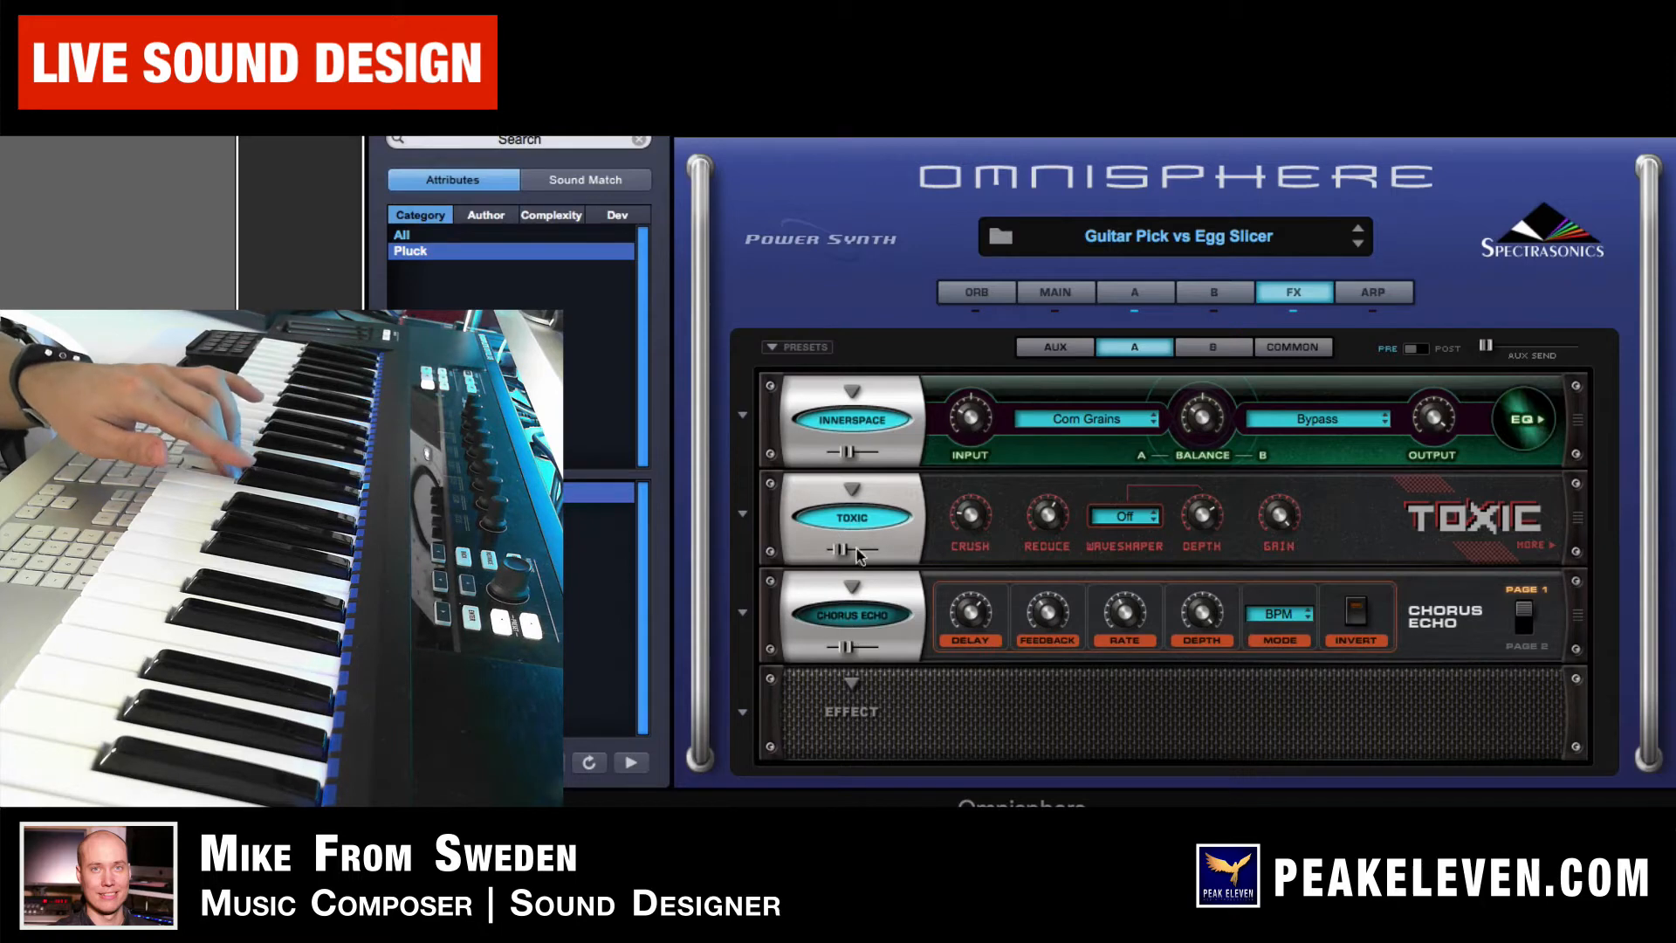
# Try waveshaper 3 in the Toxic effect, comparing the sound with the effect bypassed and active
pyautogui.click(858, 518)
pyautogui.click(859, 517)
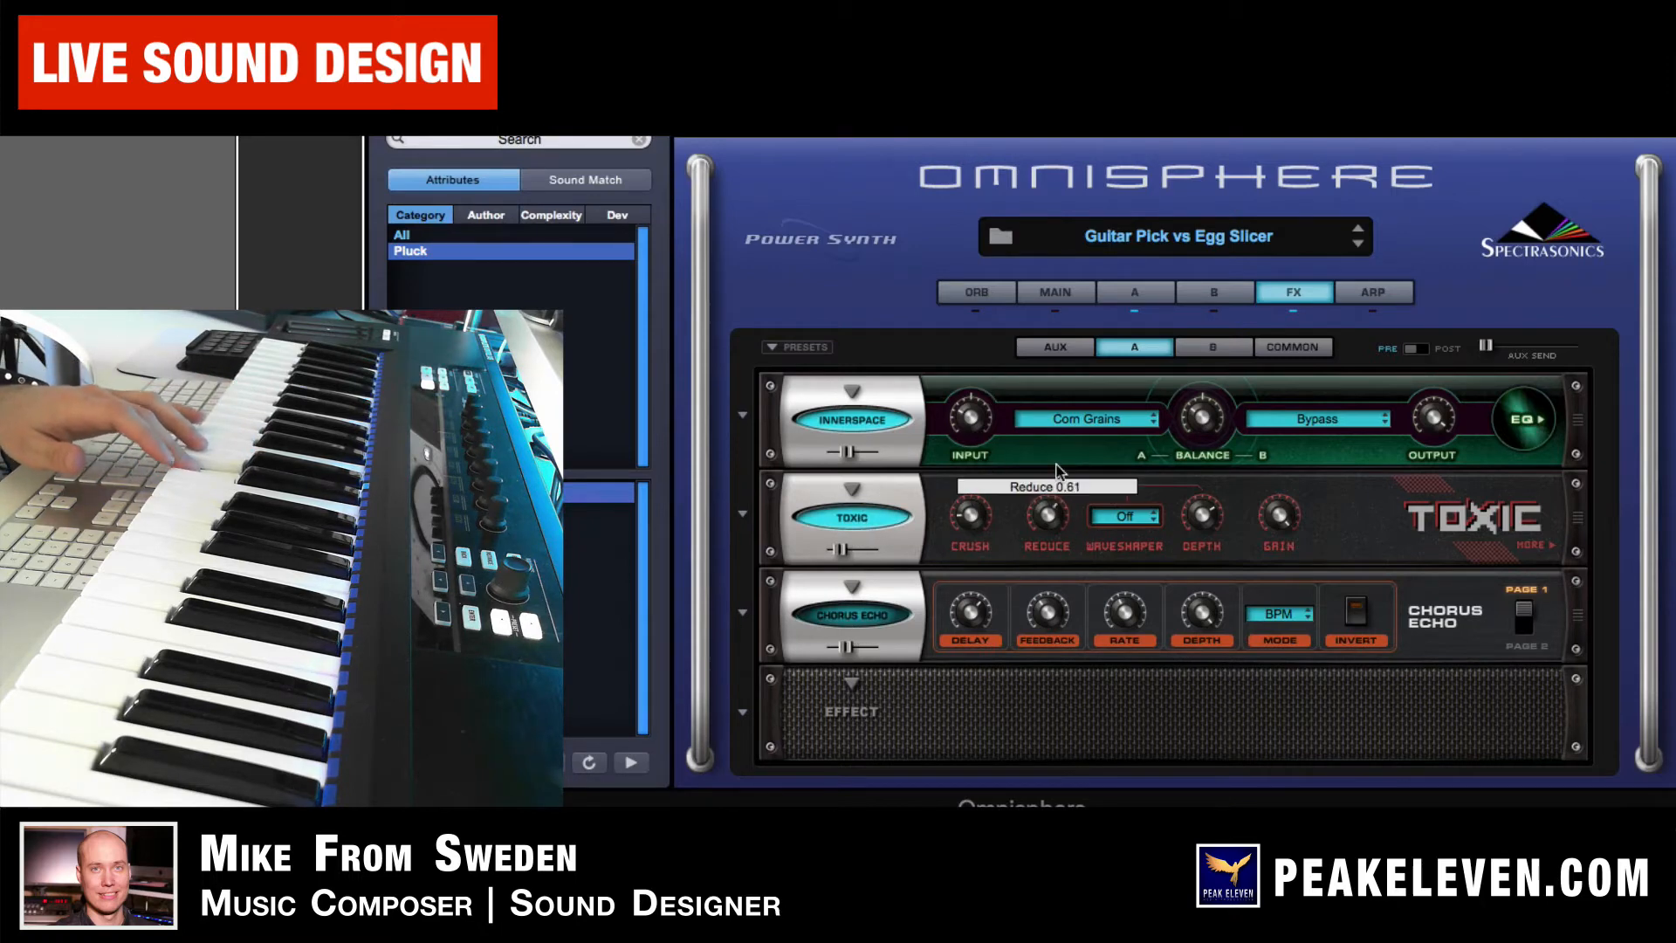
pyautogui.click(1130, 517)
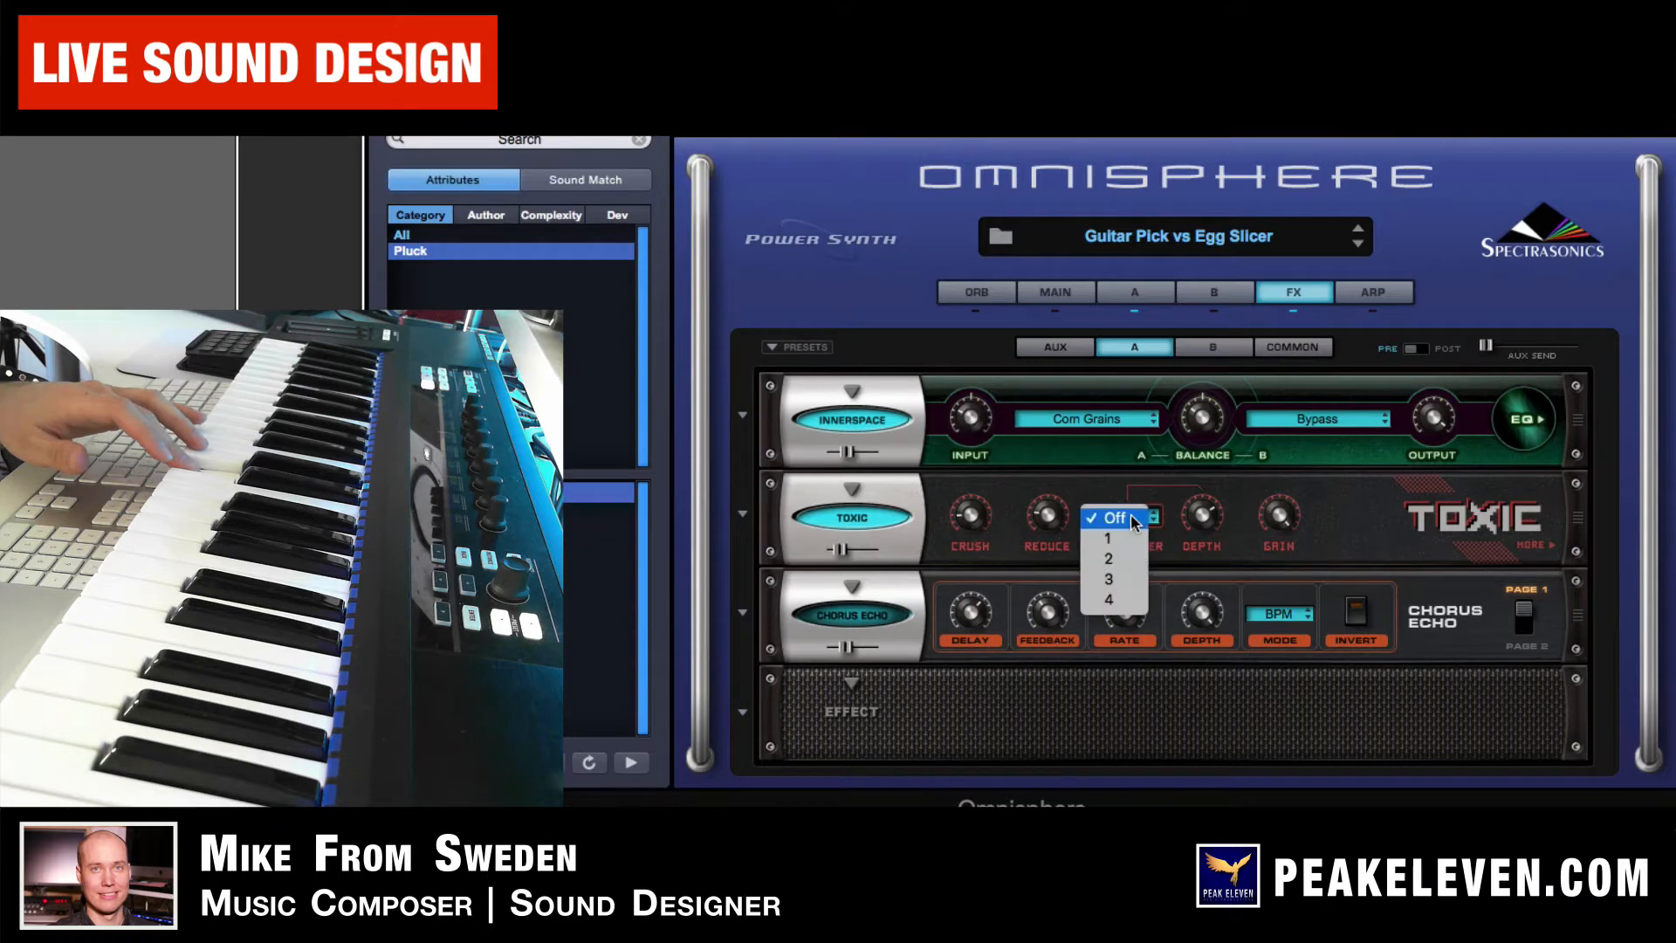
pyautogui.click(1131, 576)
pyautogui.click(904, 522)
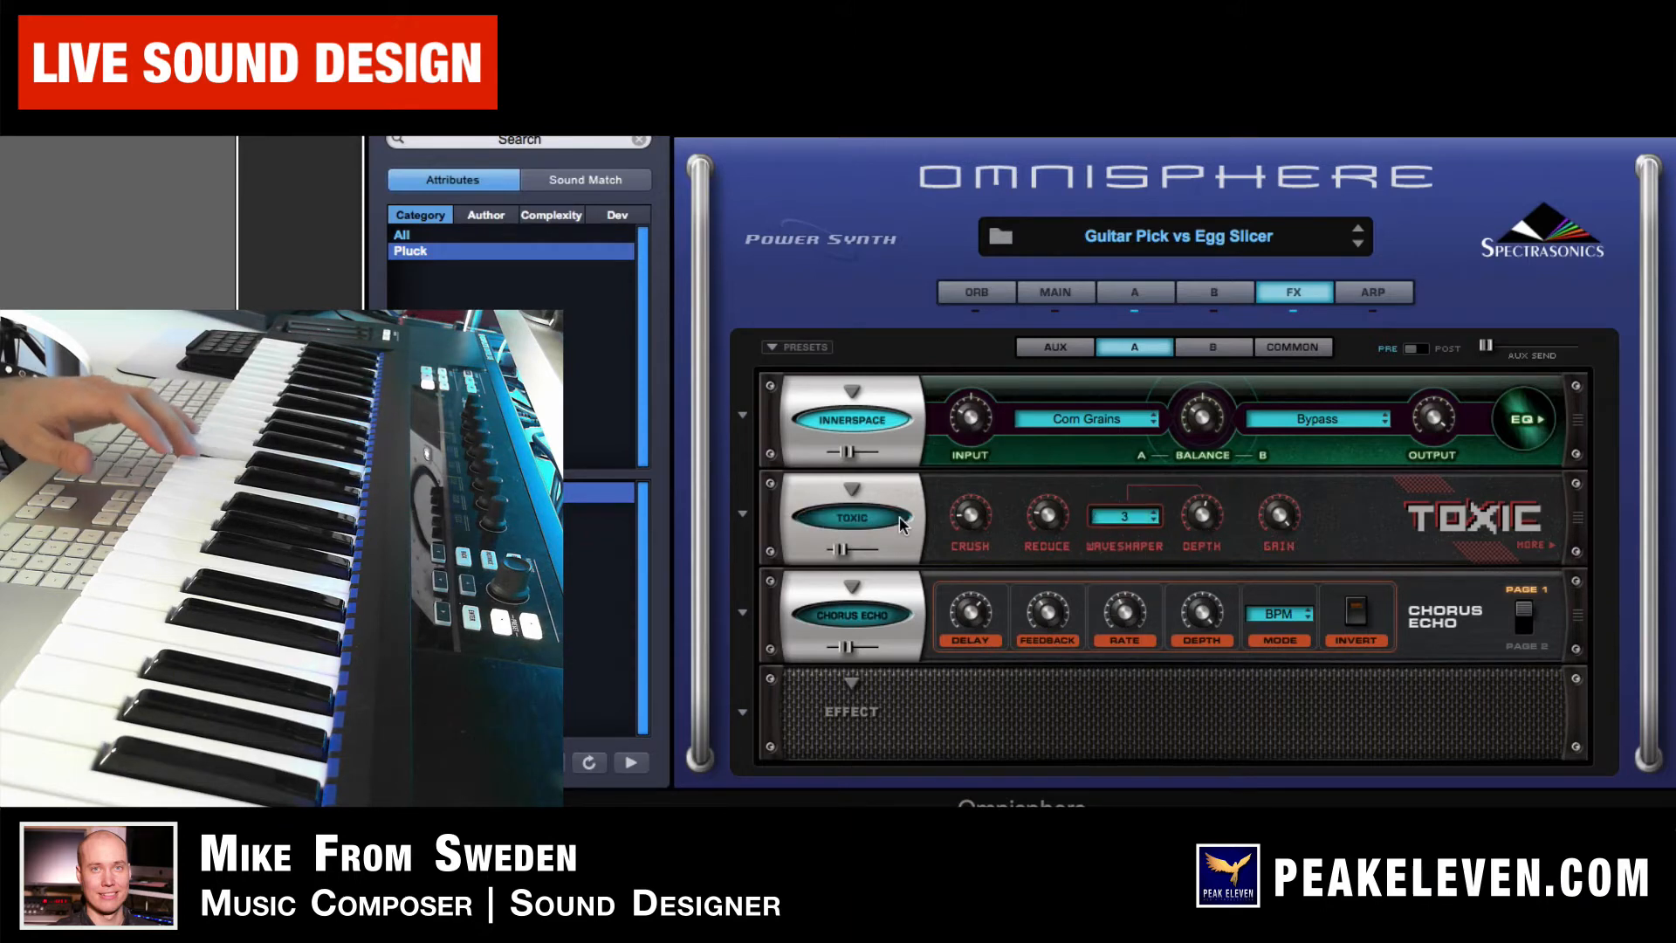
pyautogui.click(900, 522)
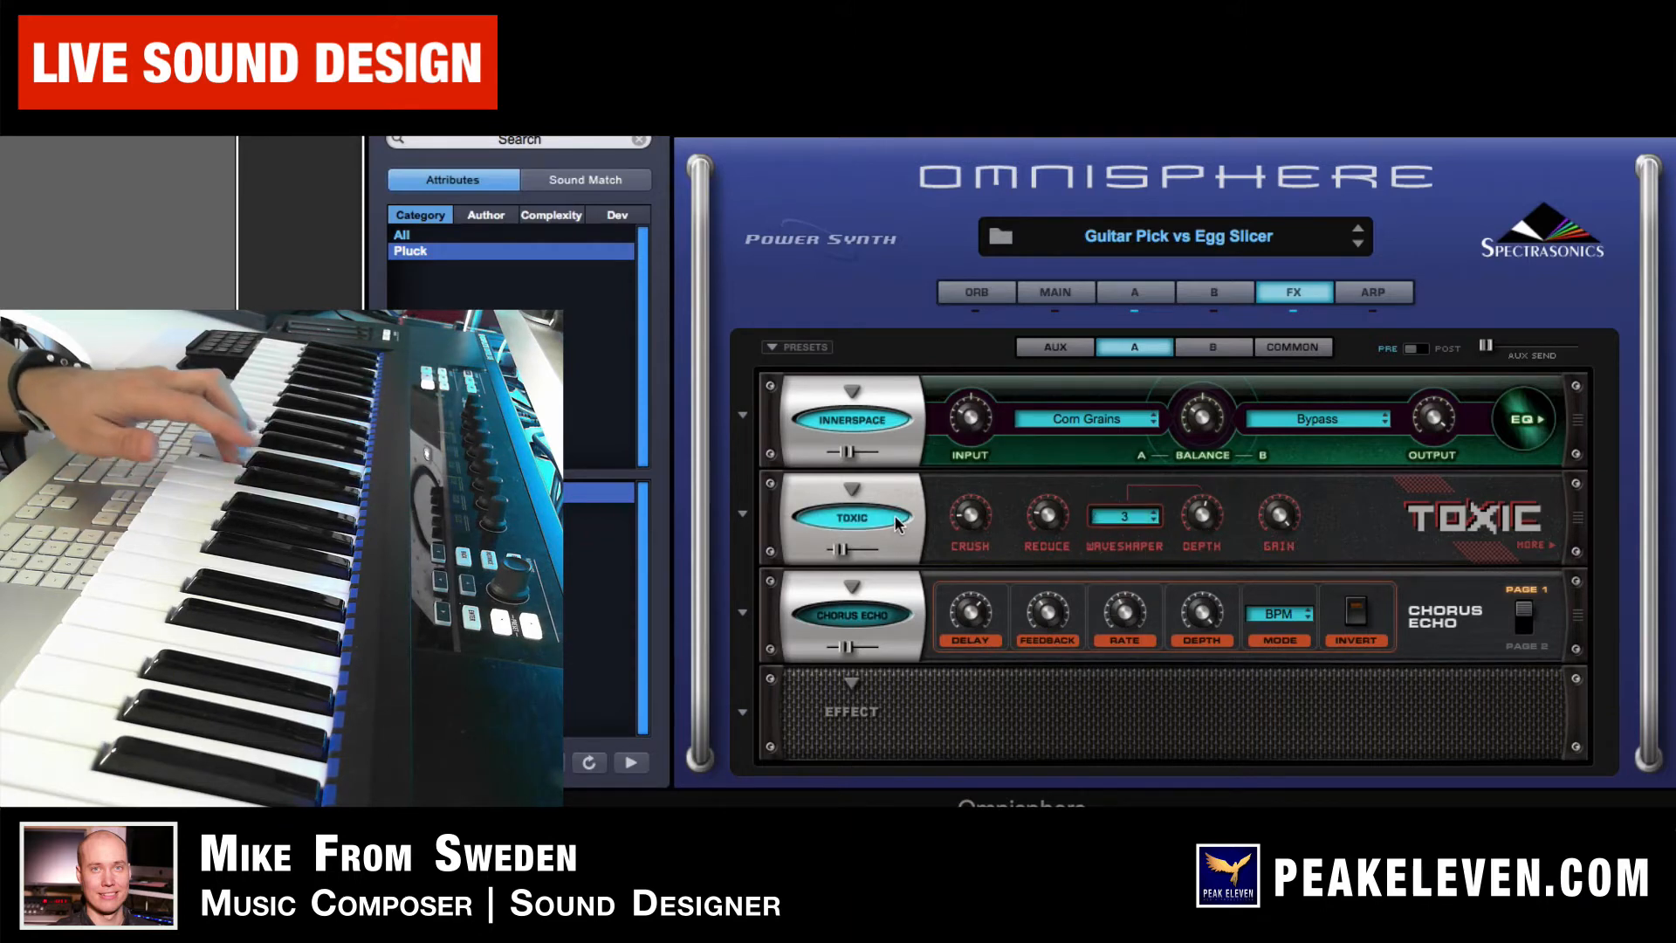
# Raise the Toxic mix and reshape its distortion with waveshaper 4 and adjusted depth and gain
pyautogui.click(1533, 545)
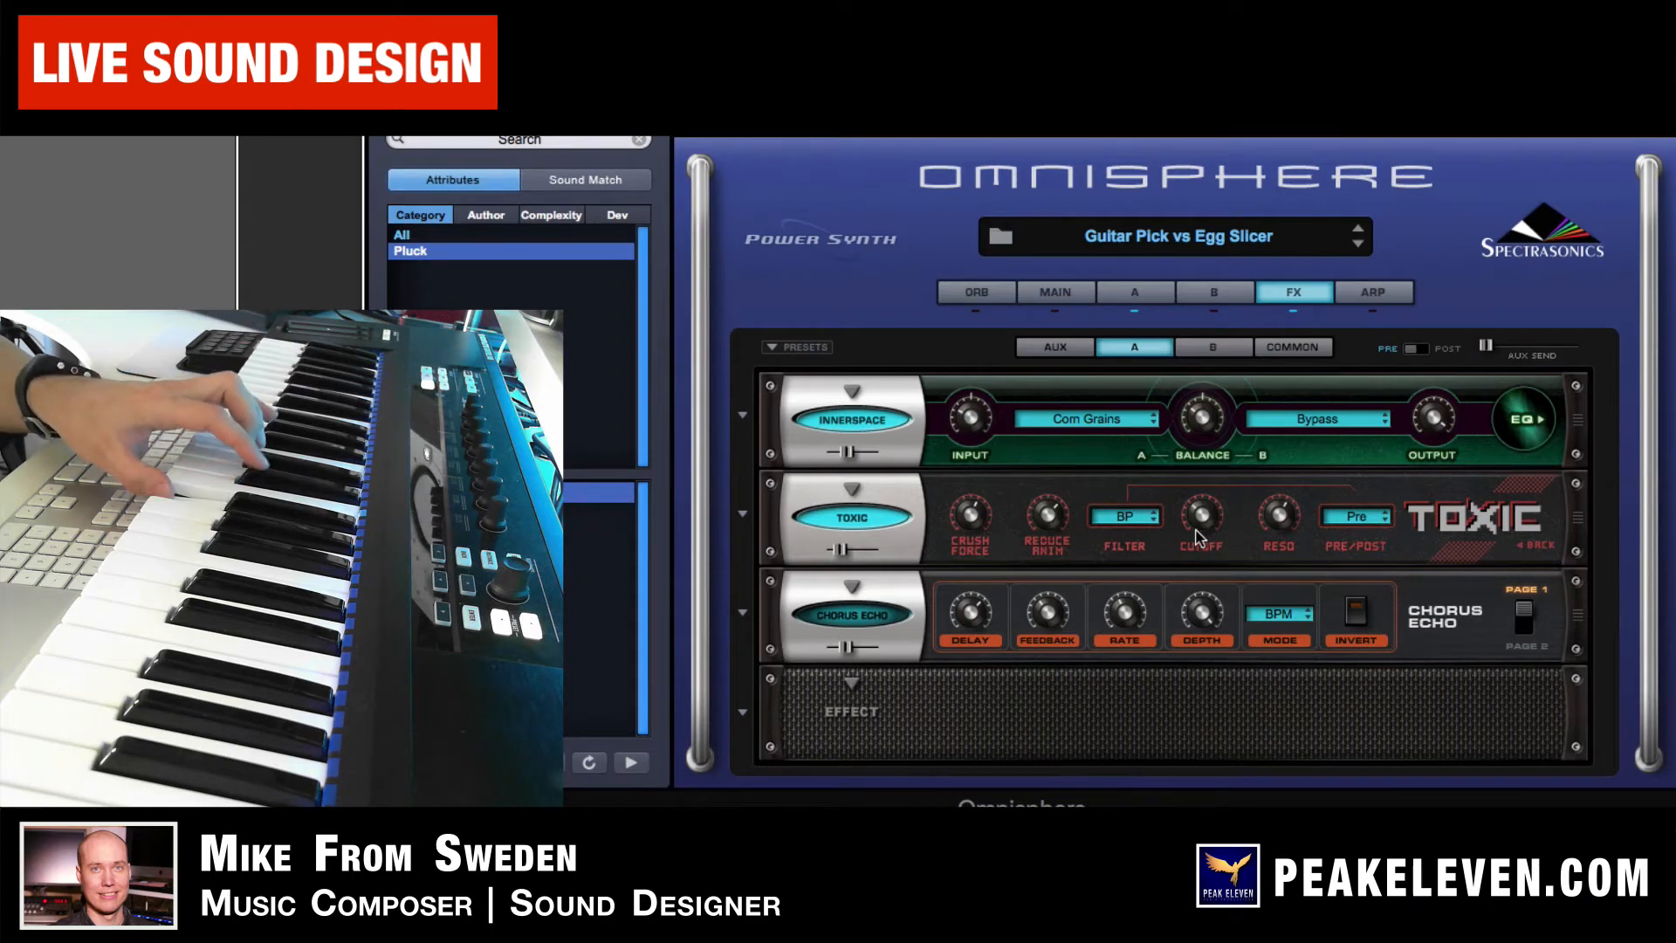
pyautogui.moveTo(836, 550); pyautogui.dragTo(866, 550)
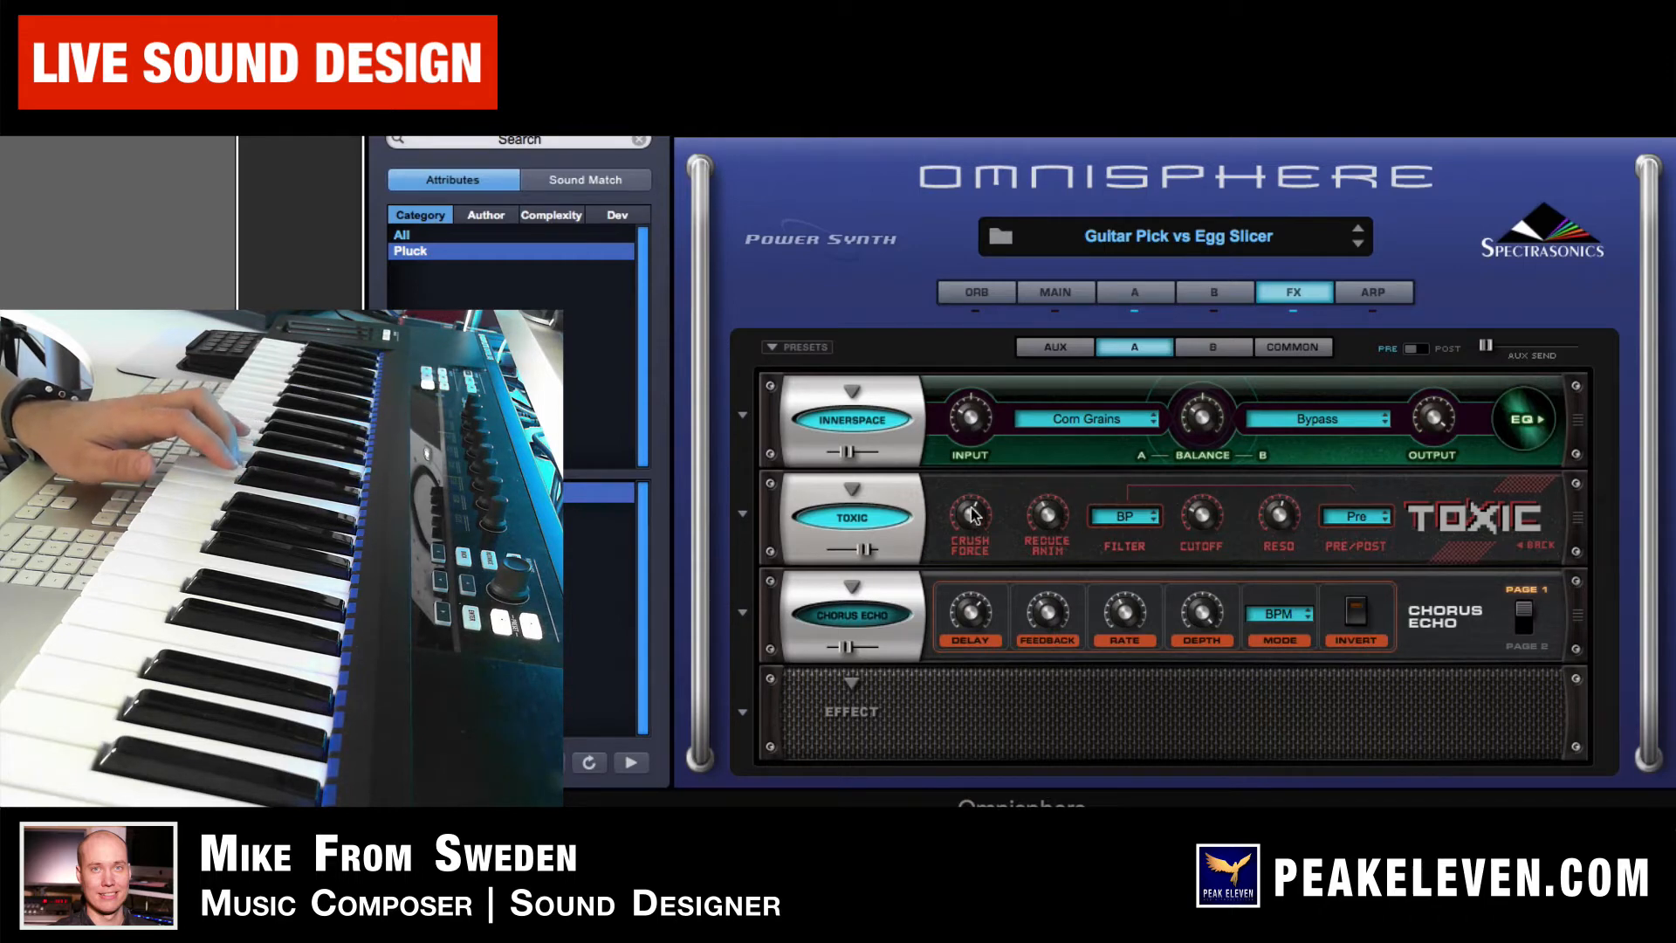
pyautogui.click(1536, 545)
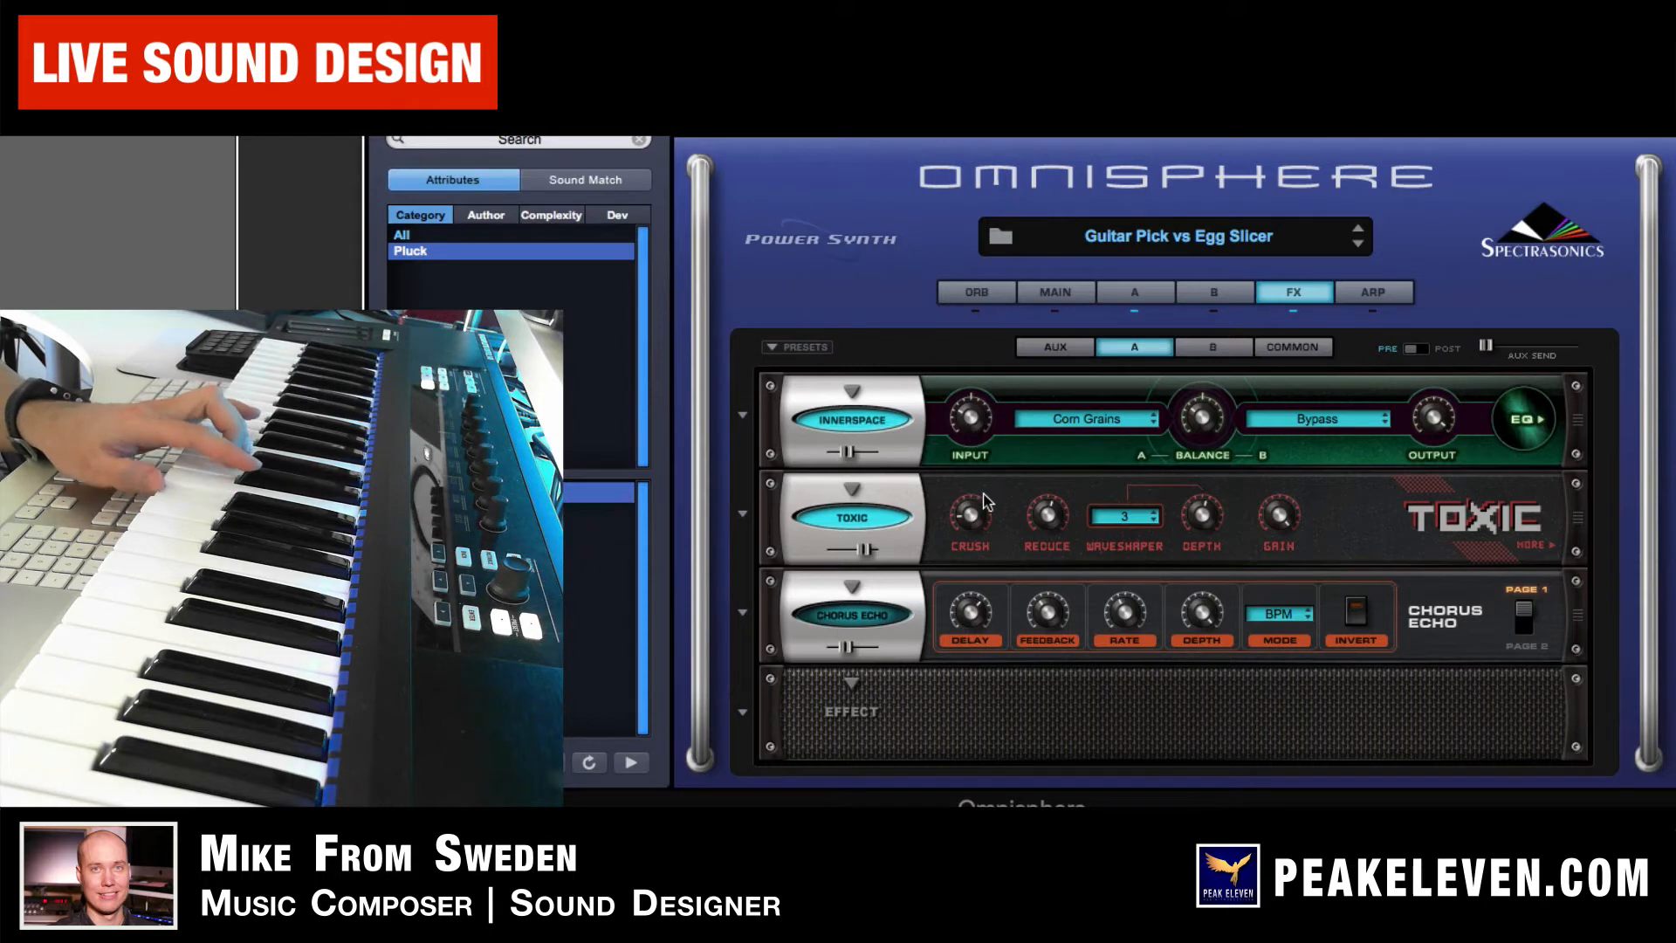
pyautogui.moveTo(1207, 519); pyautogui.dragTo(1212, 465)
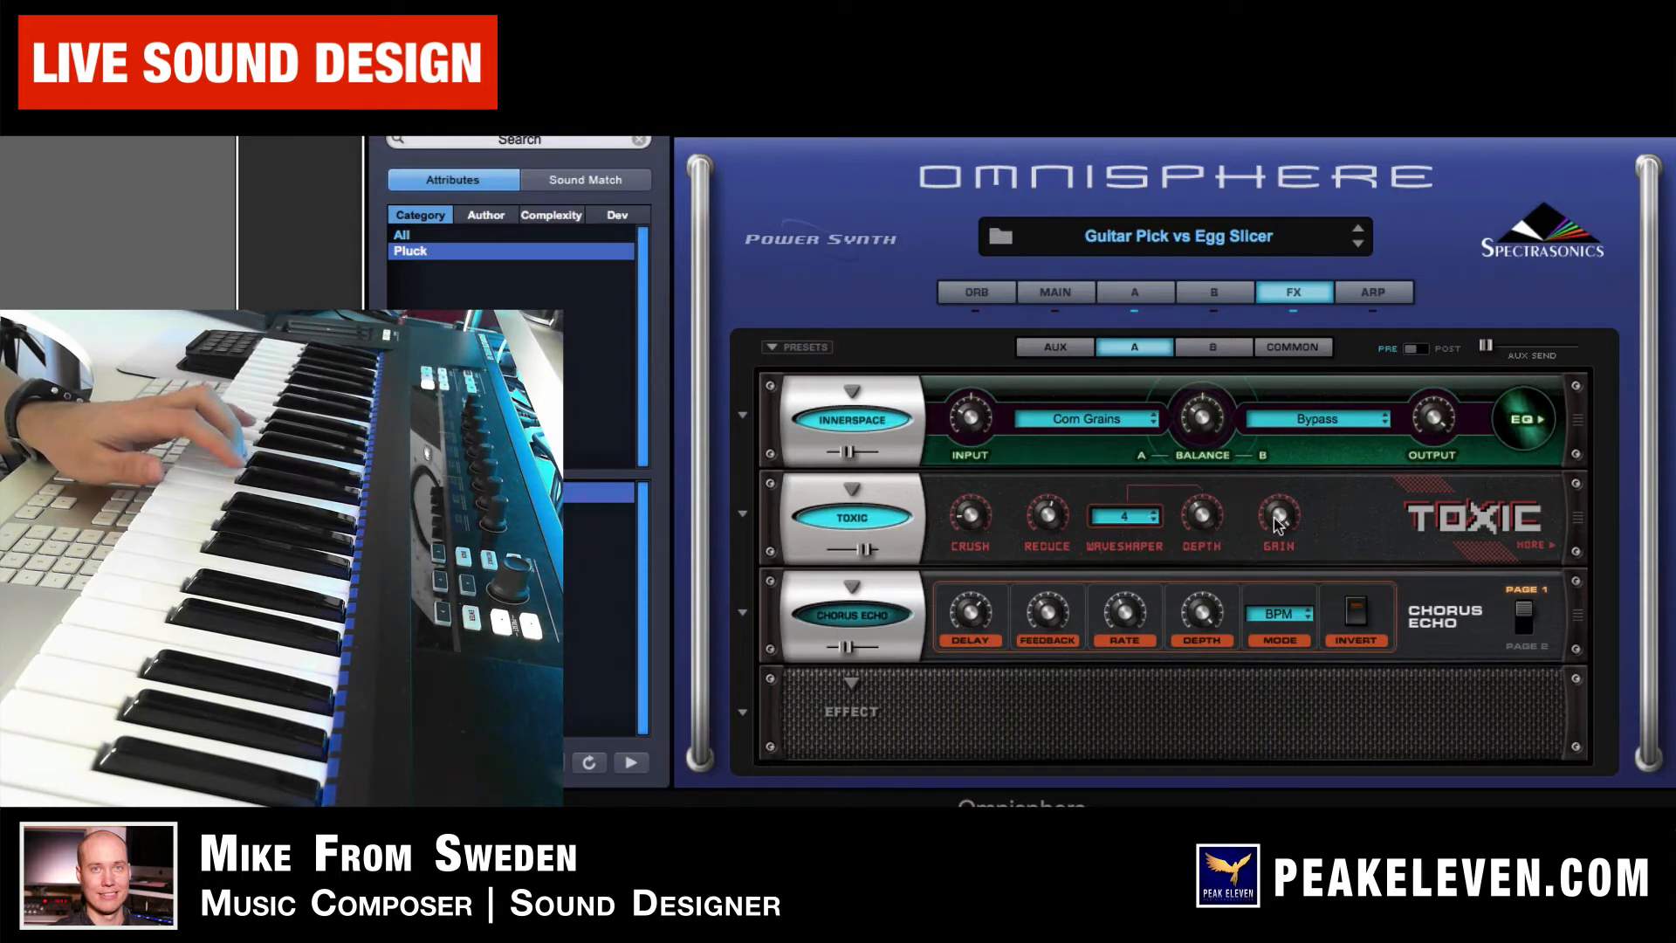
pyautogui.moveTo(1277, 516); pyautogui.dragTo(1288, 580)
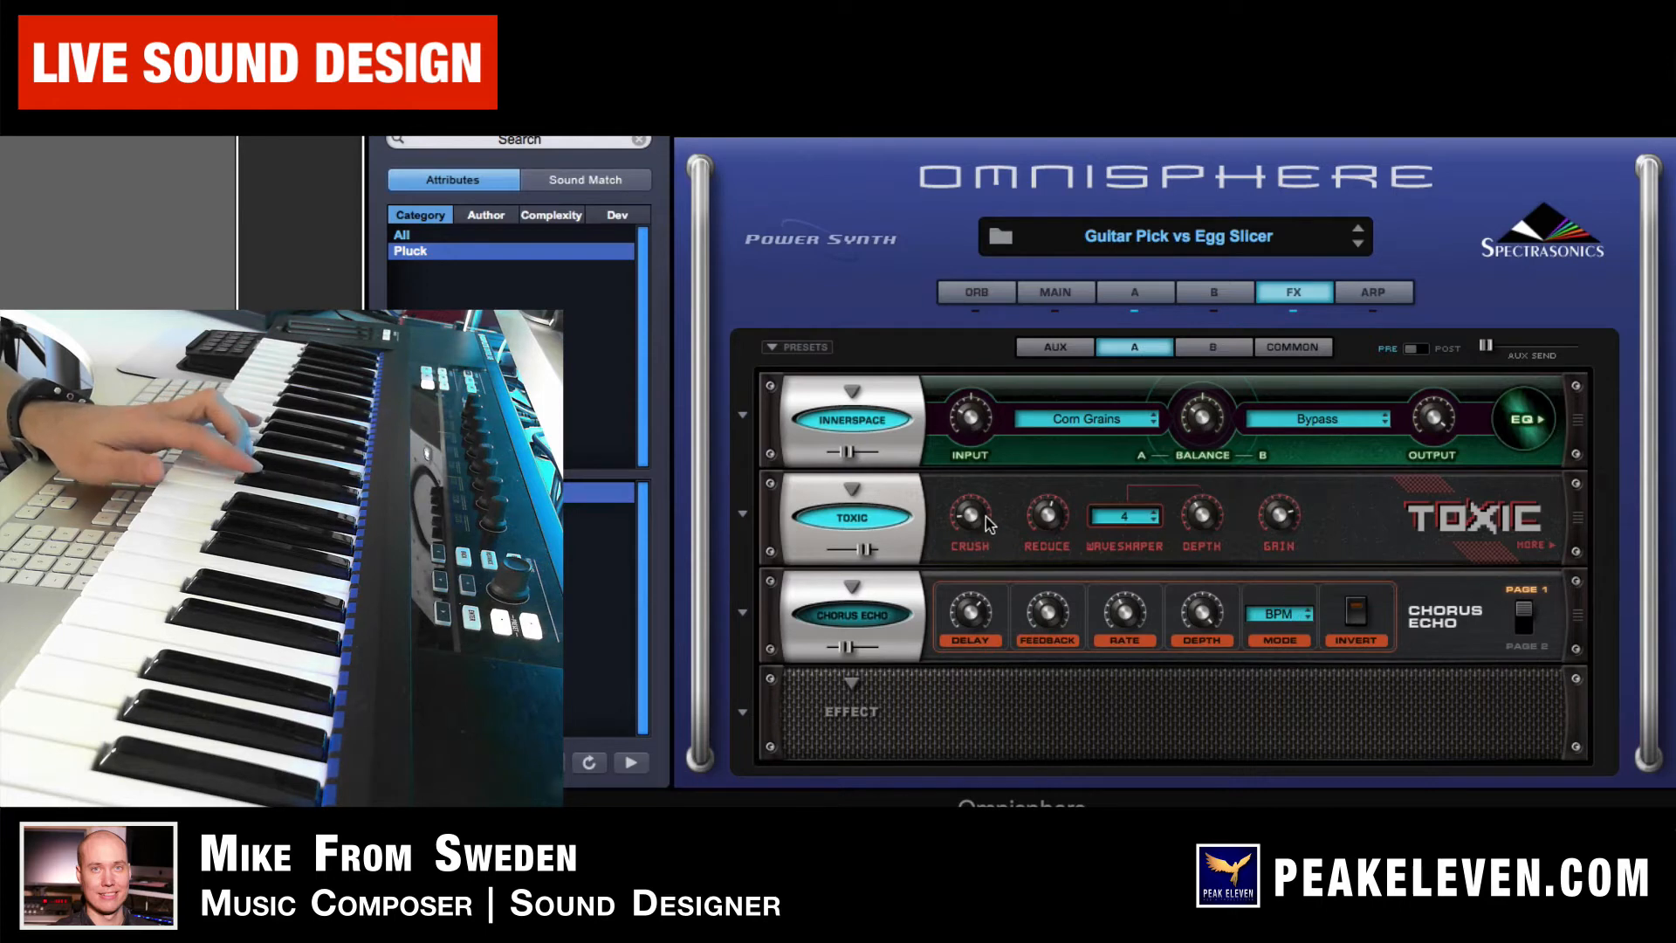
# Adjust the Toxic crush amount and lower the mix of the Toxic, Chorus Echo and Innerspace effects
pyautogui.moveTo(986, 517); pyautogui.dragTo(1042, 403)
pyautogui.moveTo(866, 550); pyautogui.dragTo(837, 558)
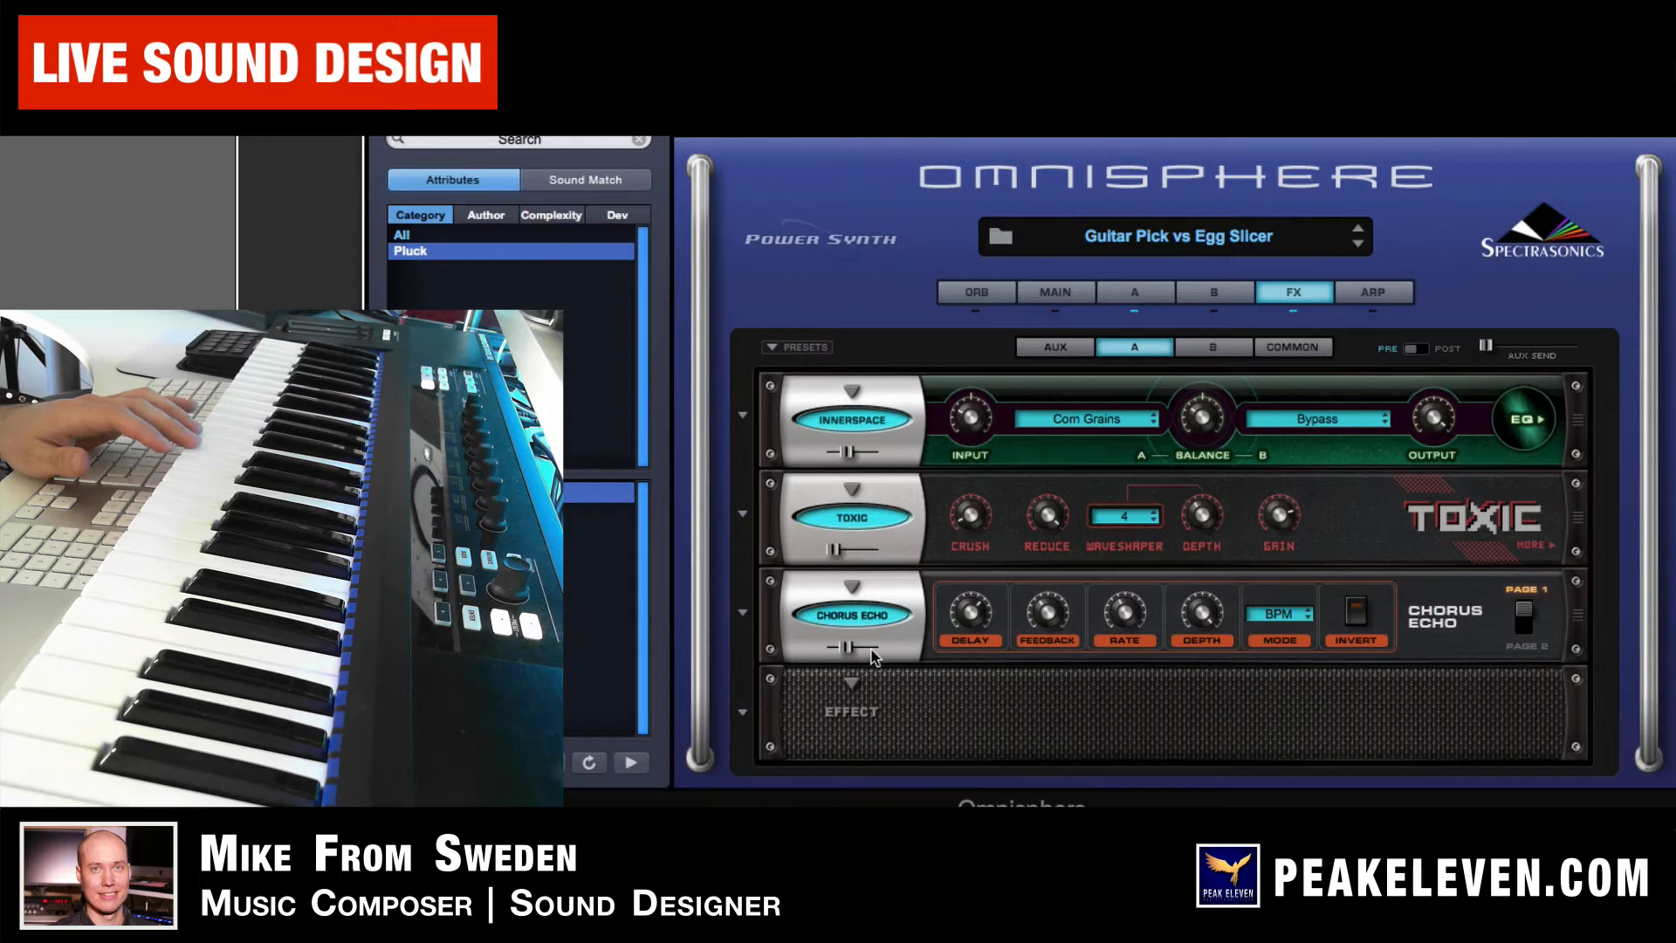
pyautogui.moveTo(968, 621)
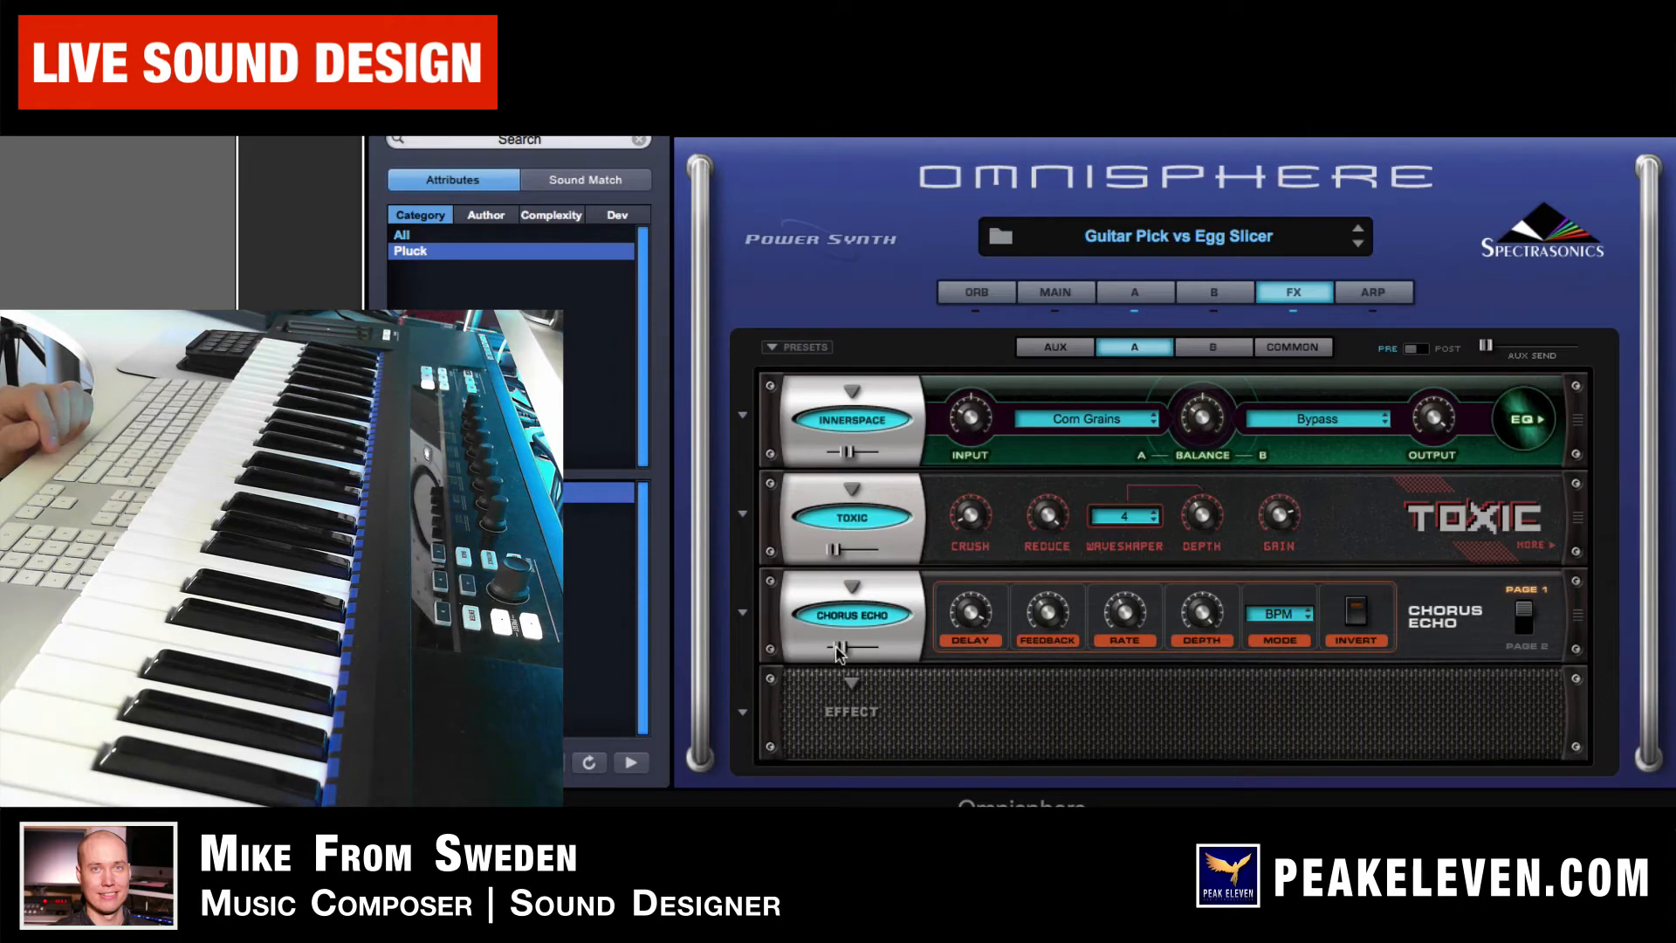
pyautogui.moveTo(838, 555)
pyautogui.moveTo(850, 455)
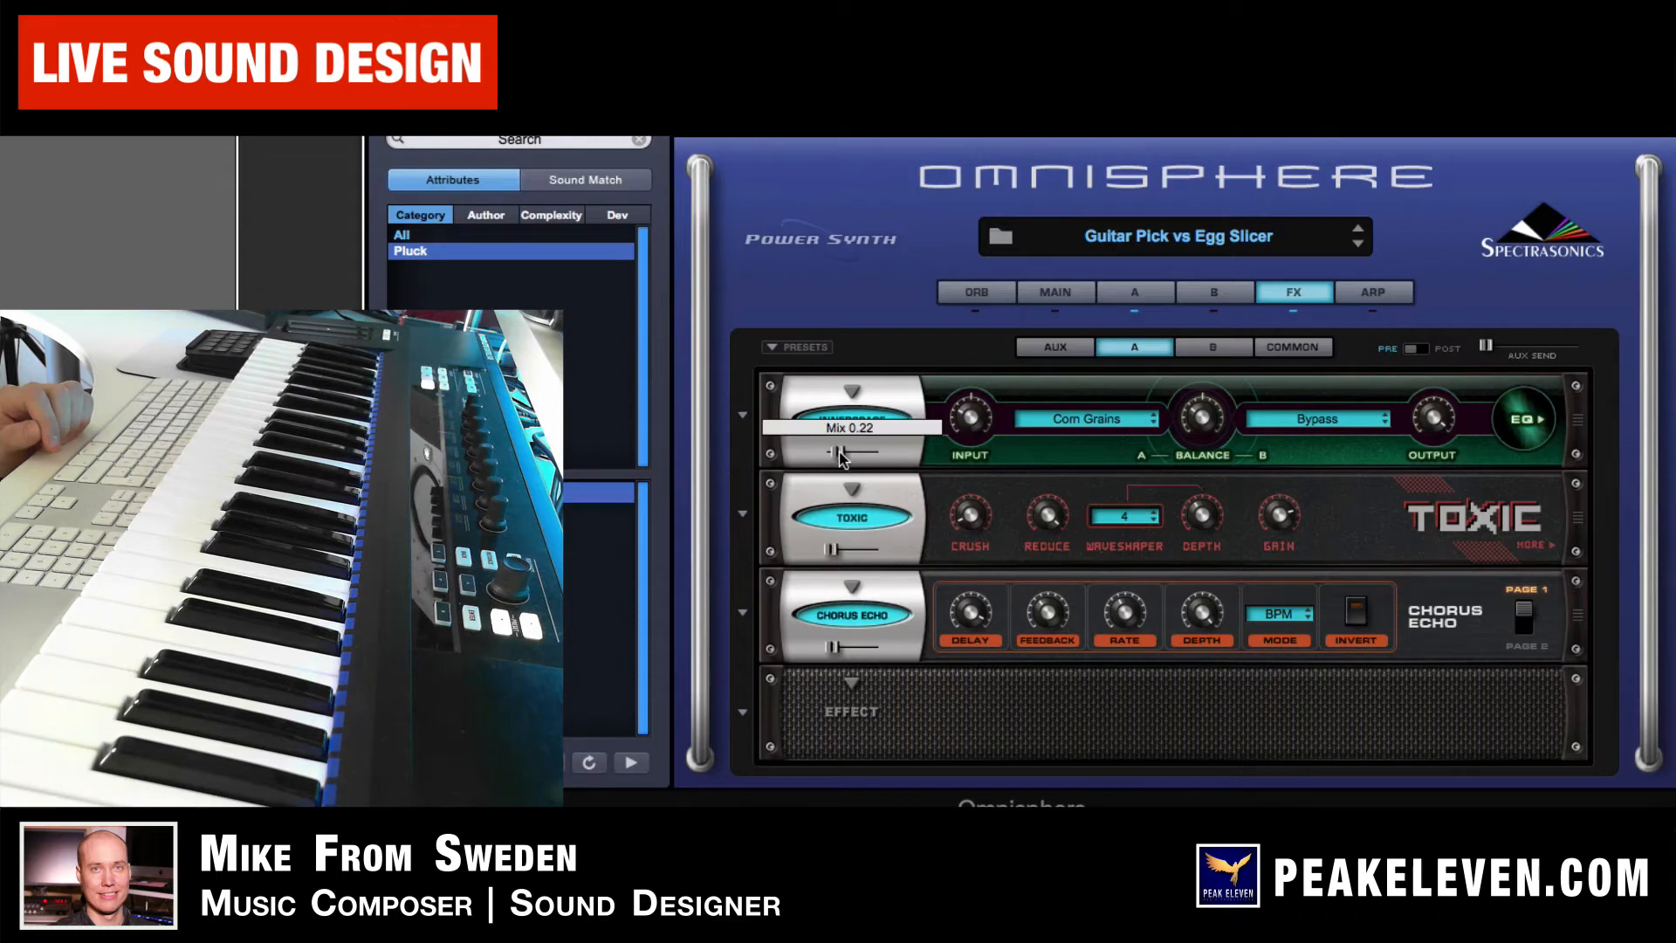
pyautogui.moveTo(838, 449); pyautogui.dragTo(833, 455)
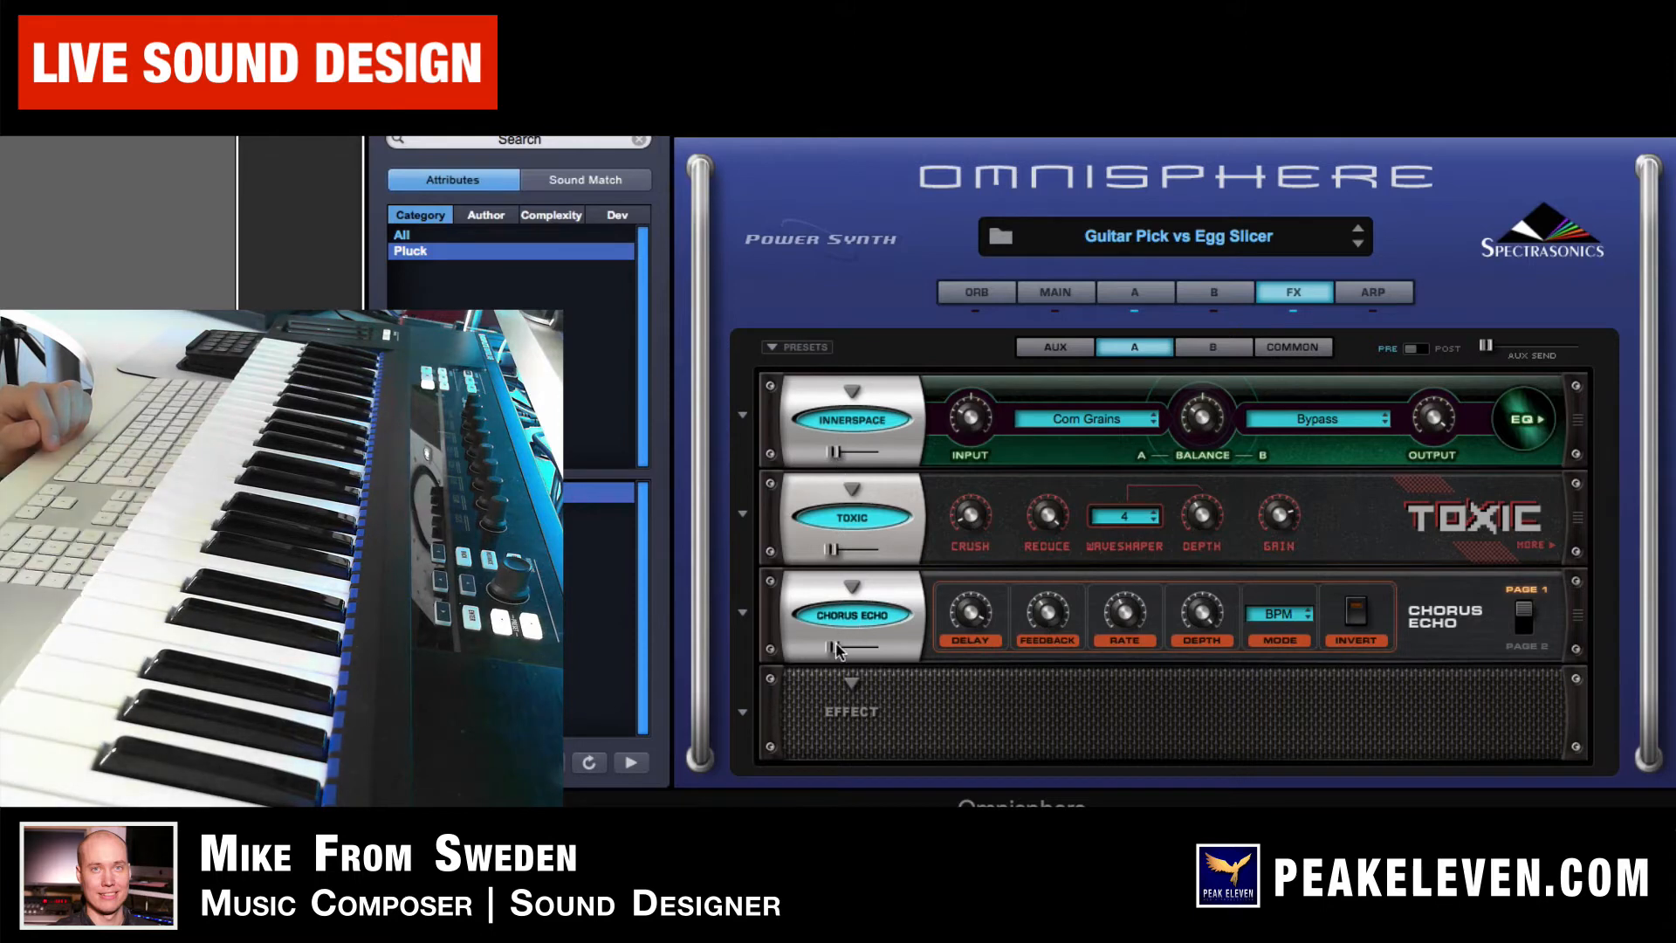
# Bypass the Chorus Echo and replace it with the Metalzone Distortion in the third effects slot
pyautogui.click(849, 611)
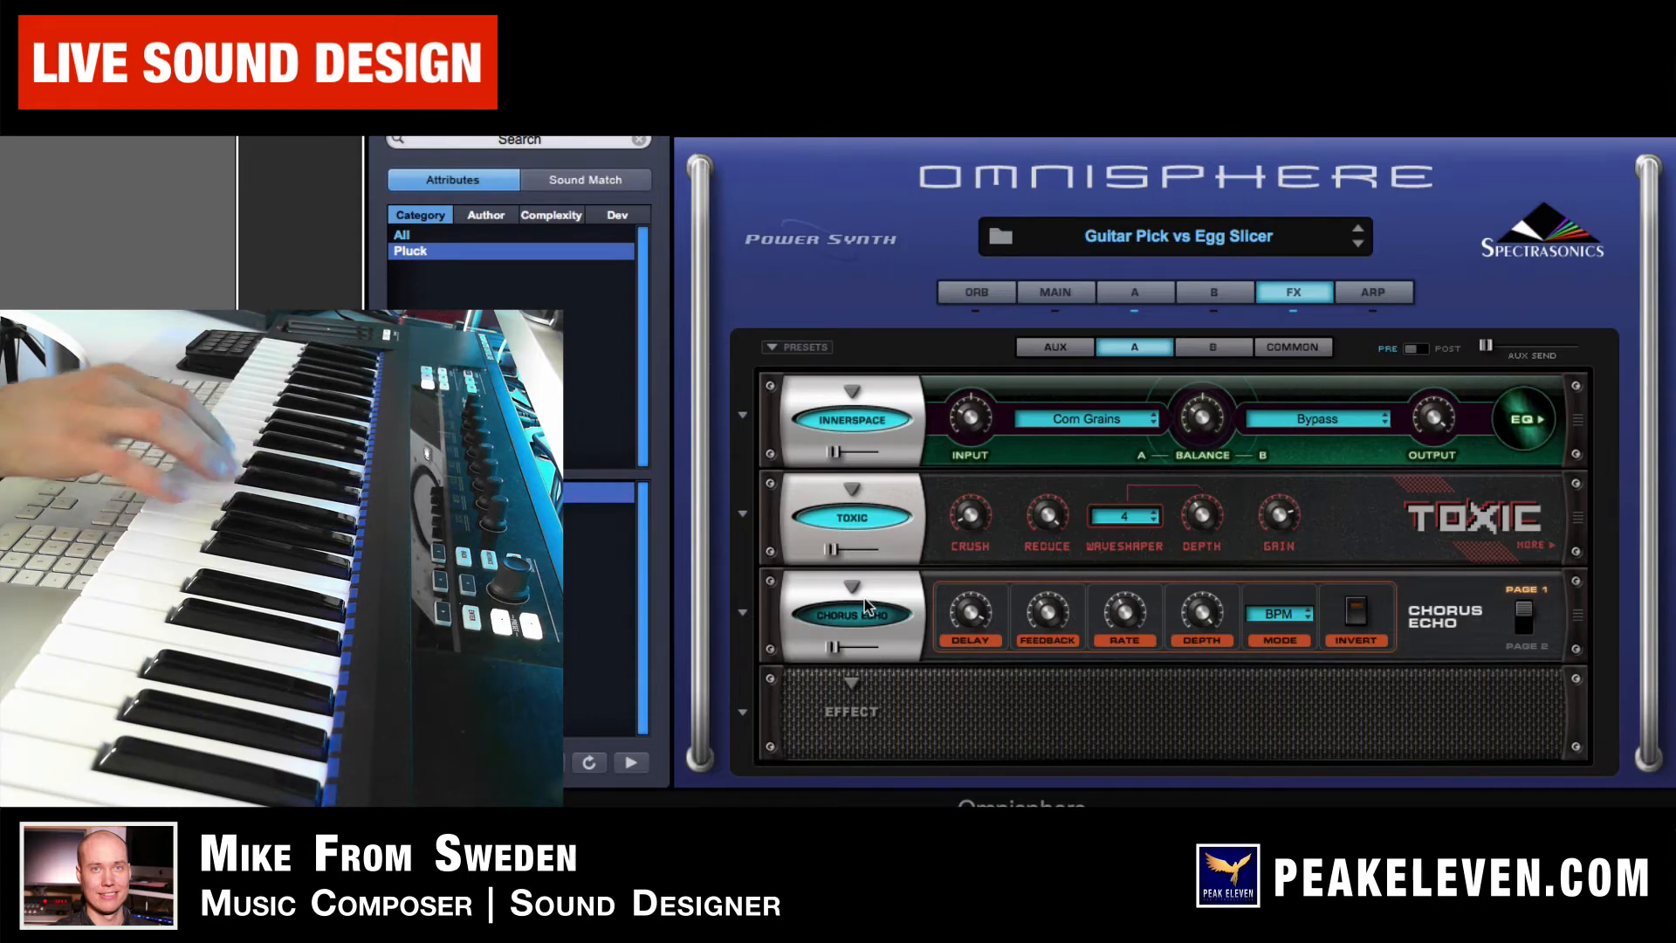
pyautogui.click(852, 589)
pyautogui.moveTo(941, 697)
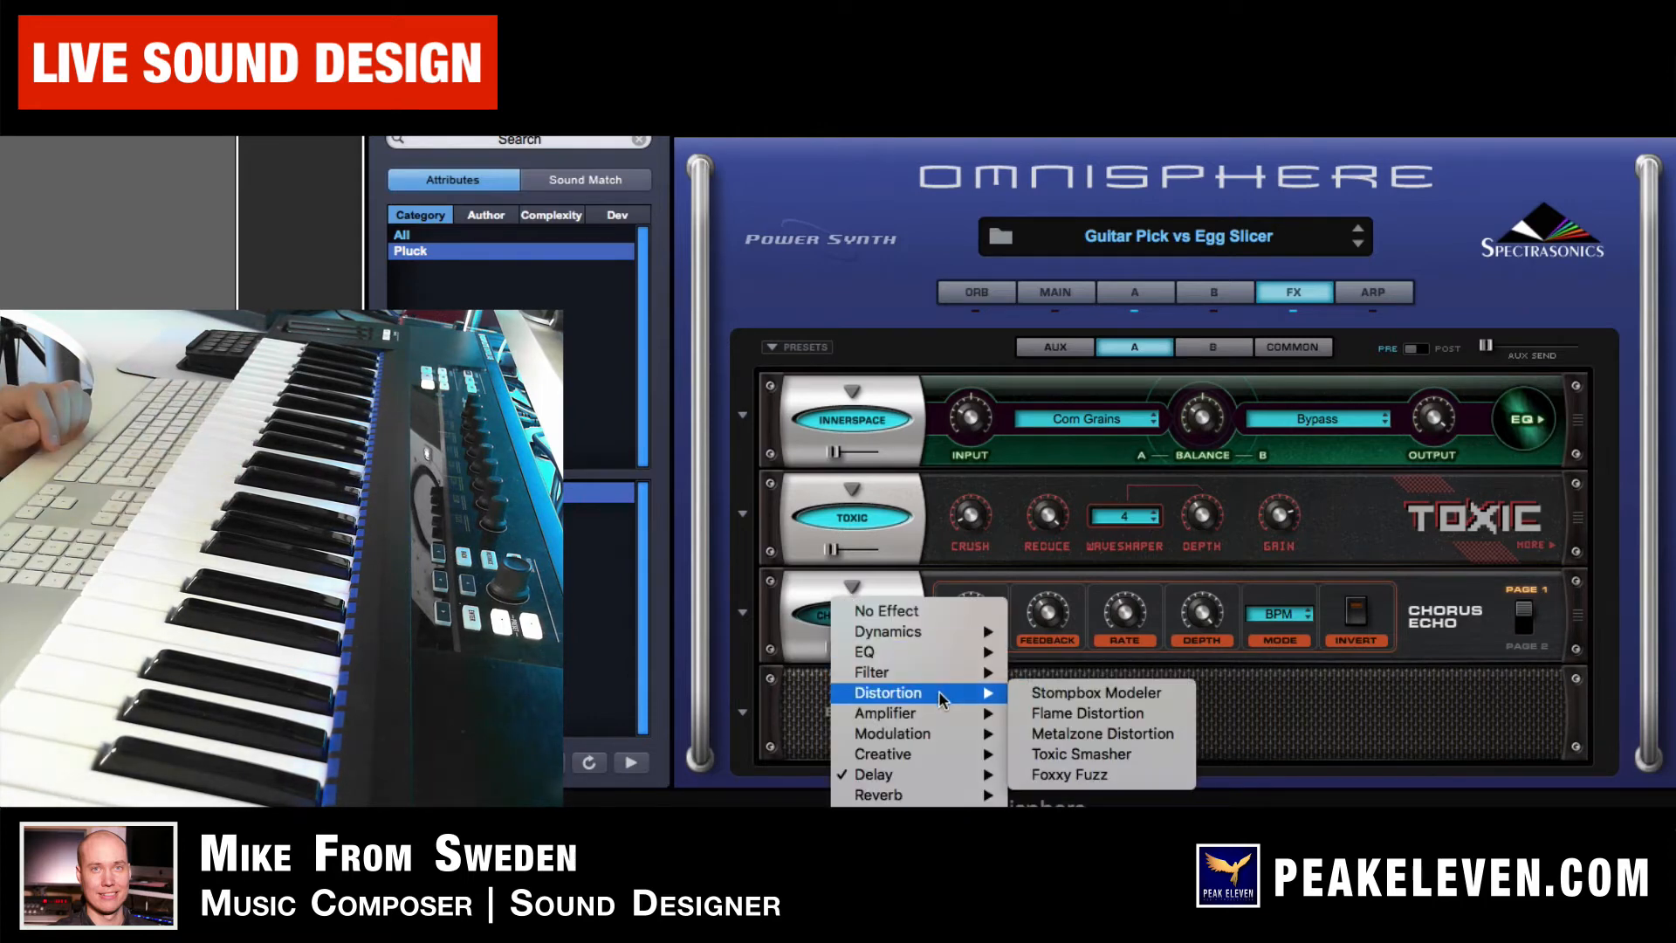
pyautogui.click(1088, 735)
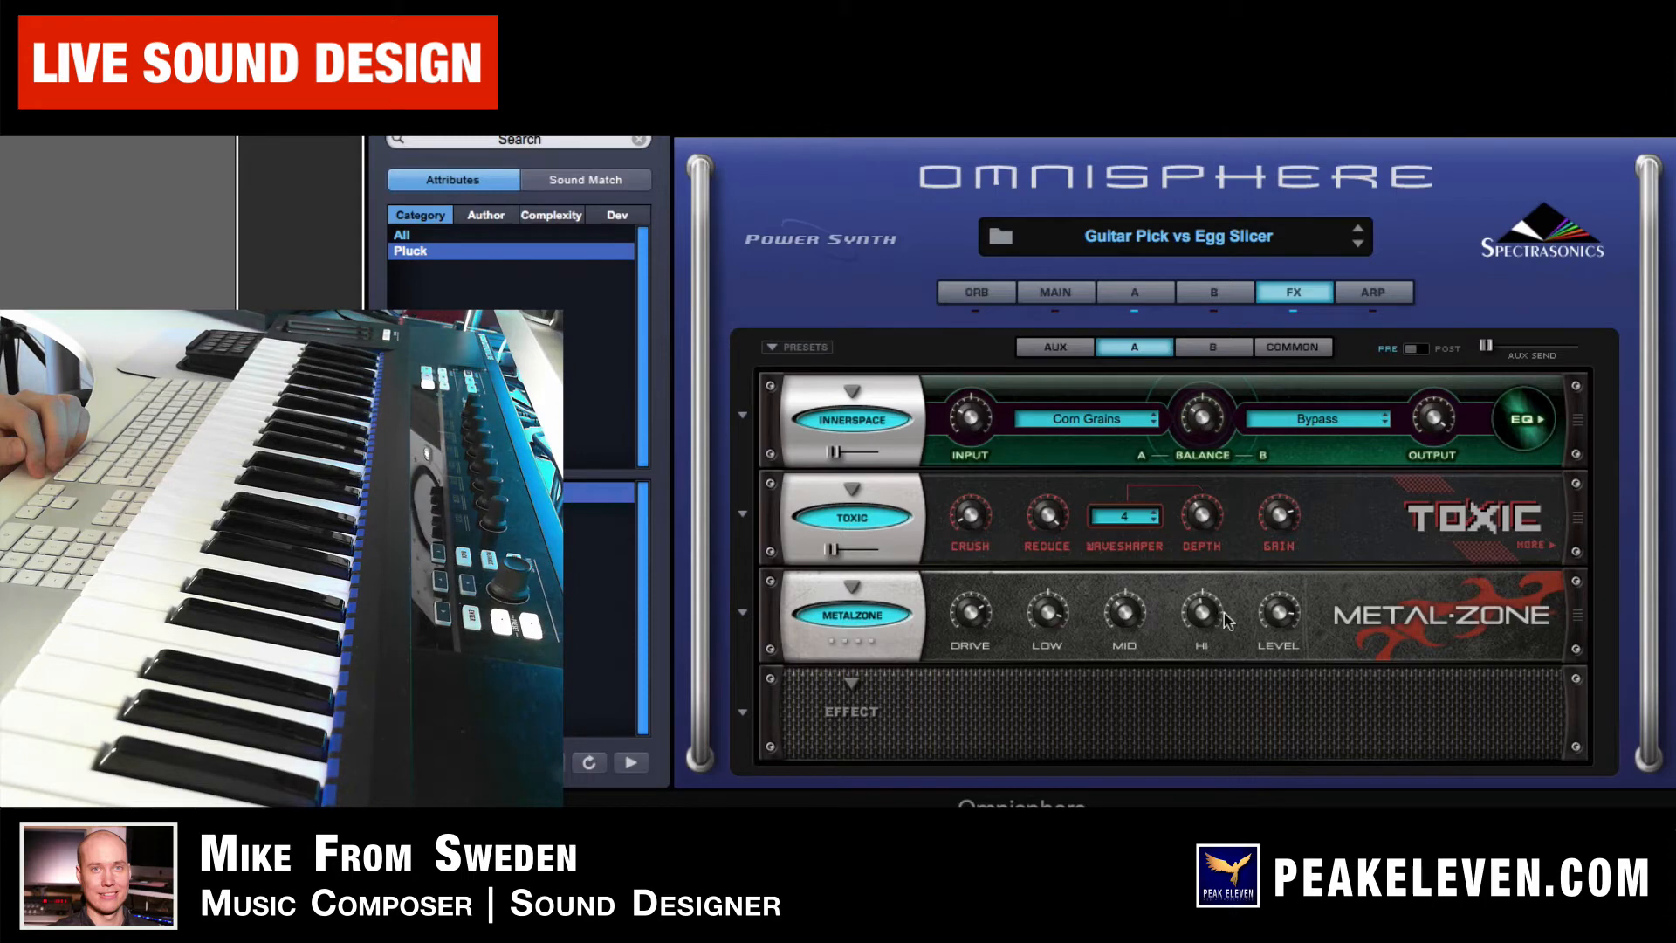
# Add the Gate Expander to the empty fourth effects slot of layer A and bypass Toxic
pyautogui.click(847, 685)
pyautogui.moveTo(975, 733)
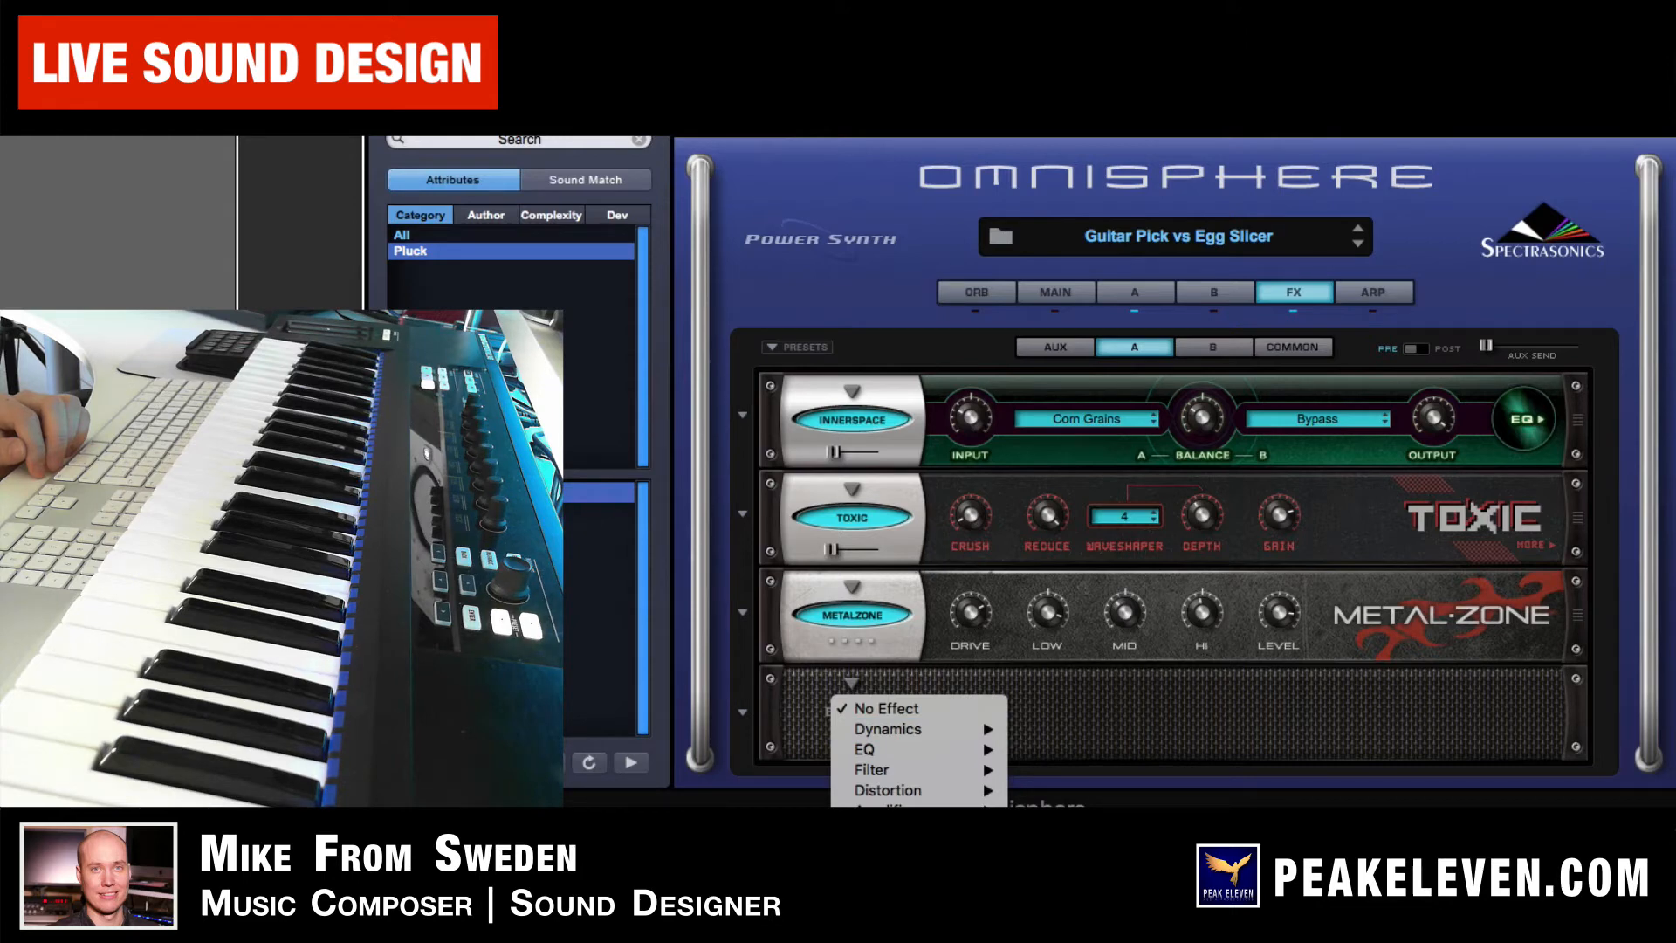
pyautogui.moveTo(899, 808)
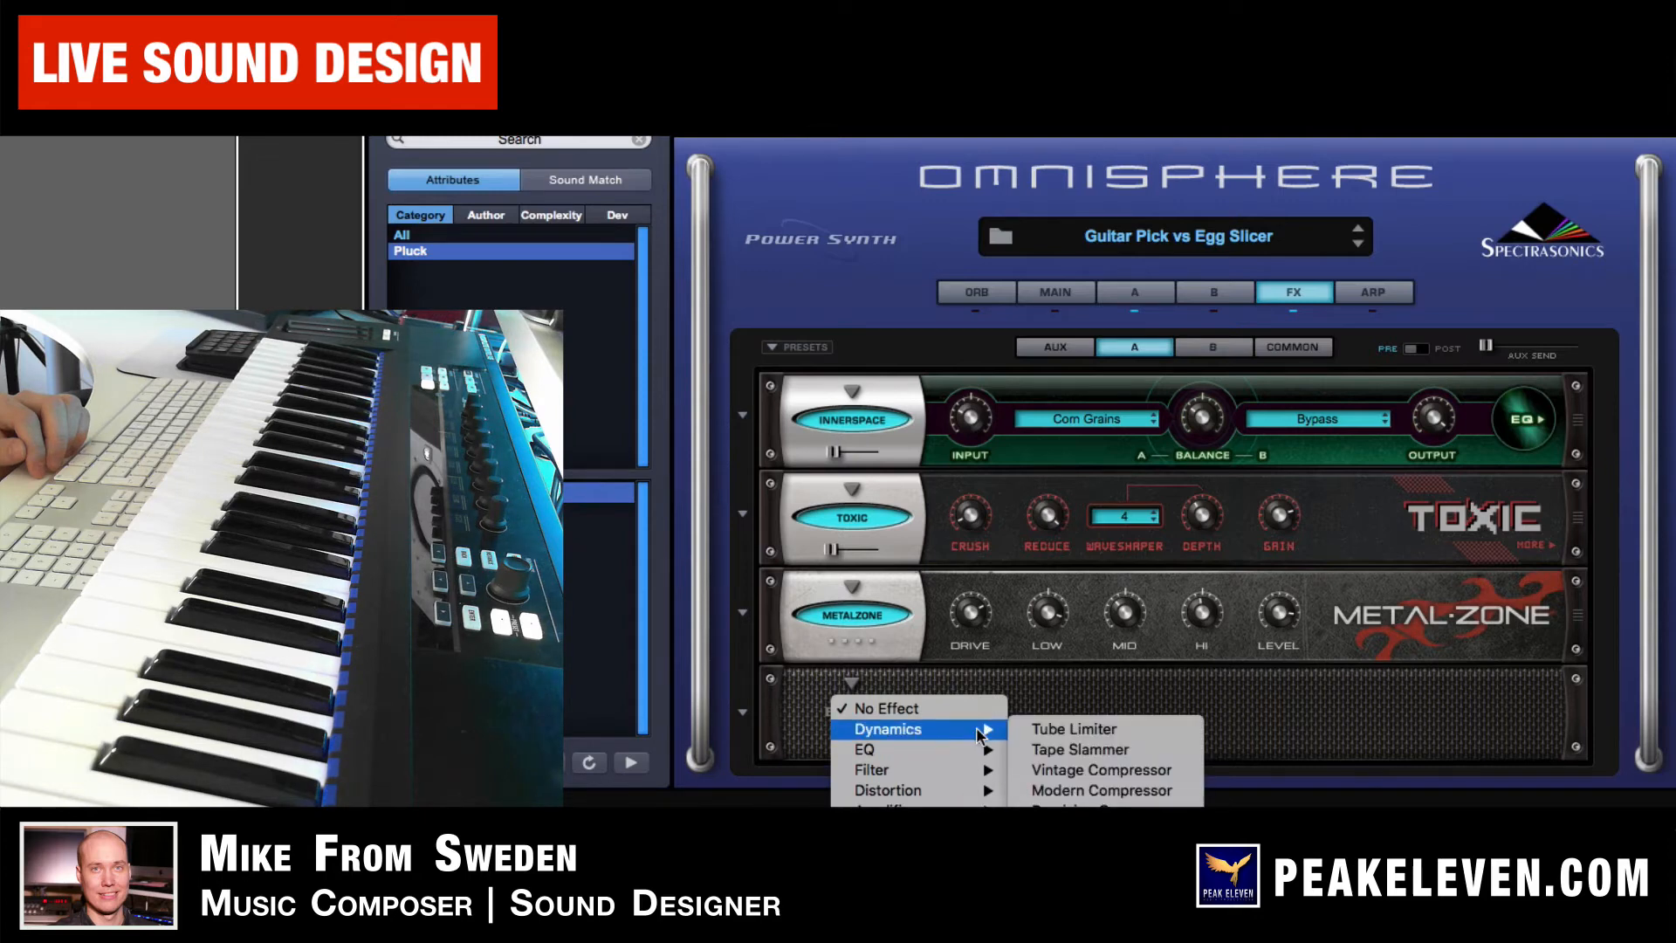
pyautogui.click(1065, 831)
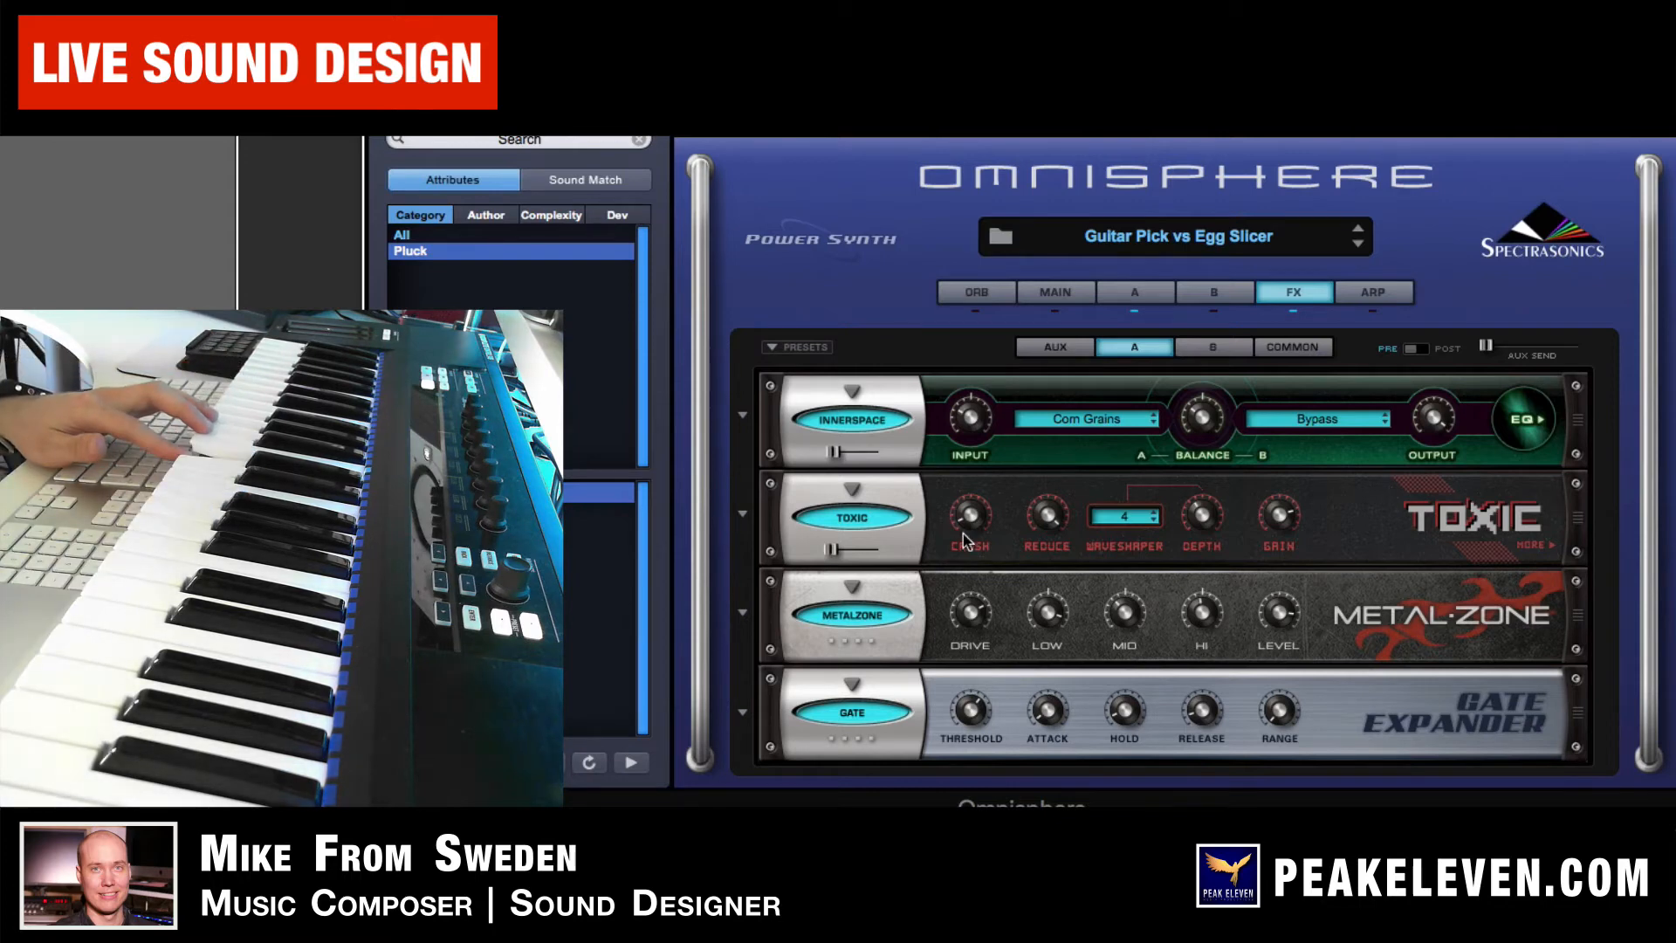
pyautogui.click(852, 490)
pyautogui.click(830, 511)
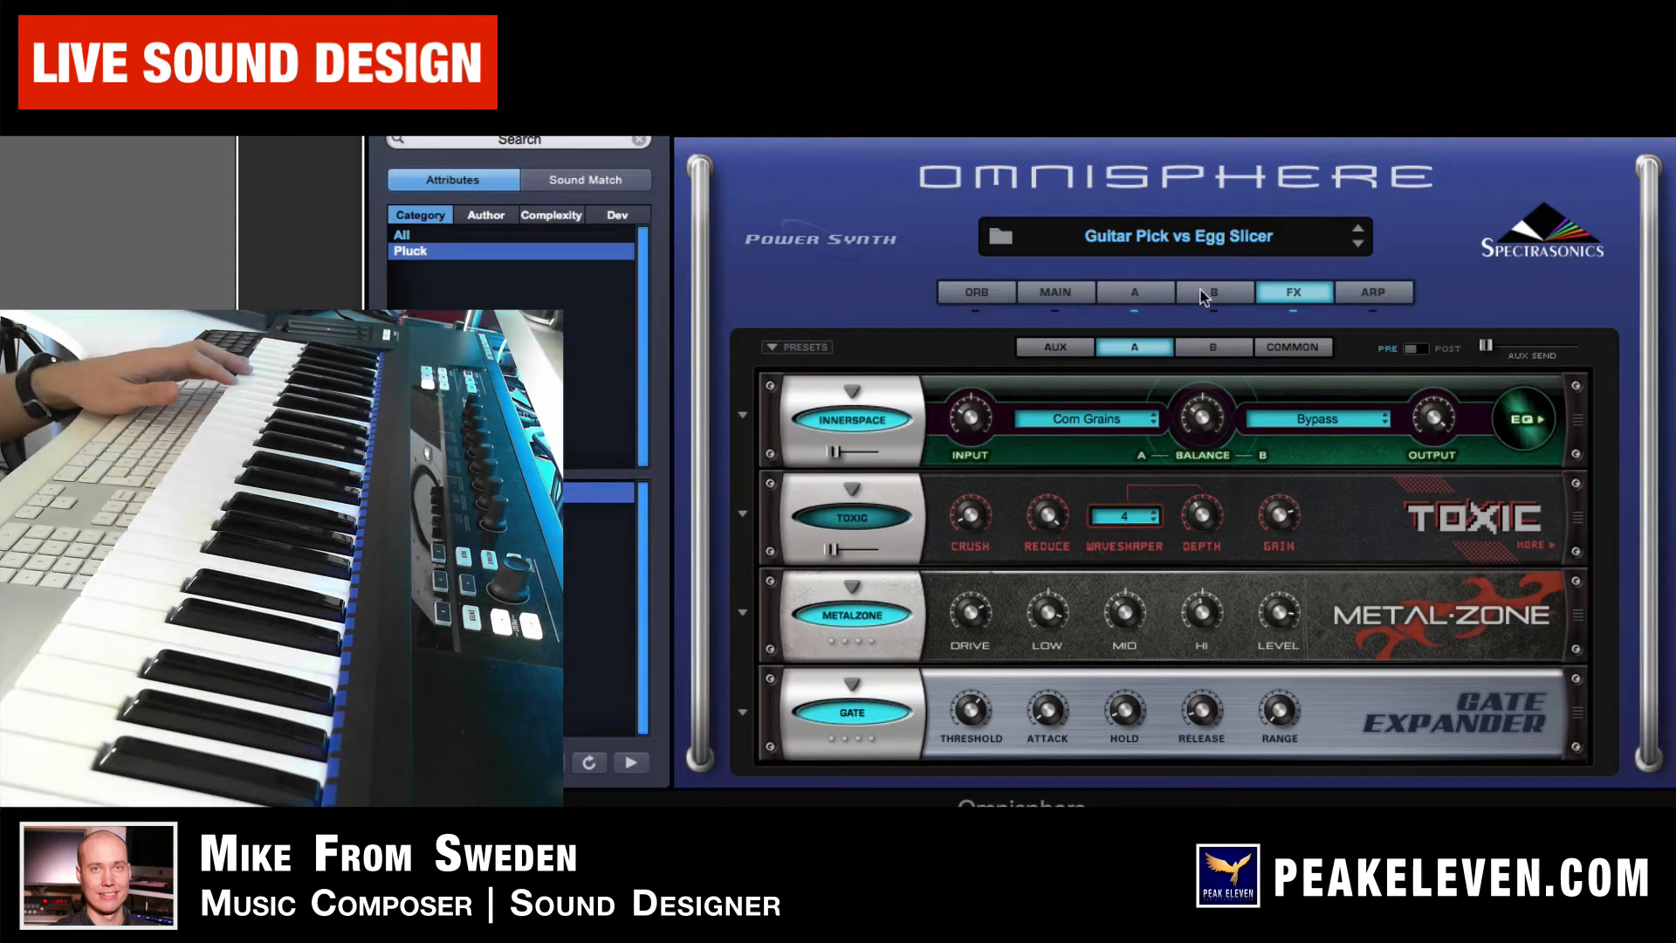
# Try the arpeggiator with a preset pattern in Up/Down mode and switch it off again
pyautogui.click(1371, 293)
pyautogui.click(1059, 364)
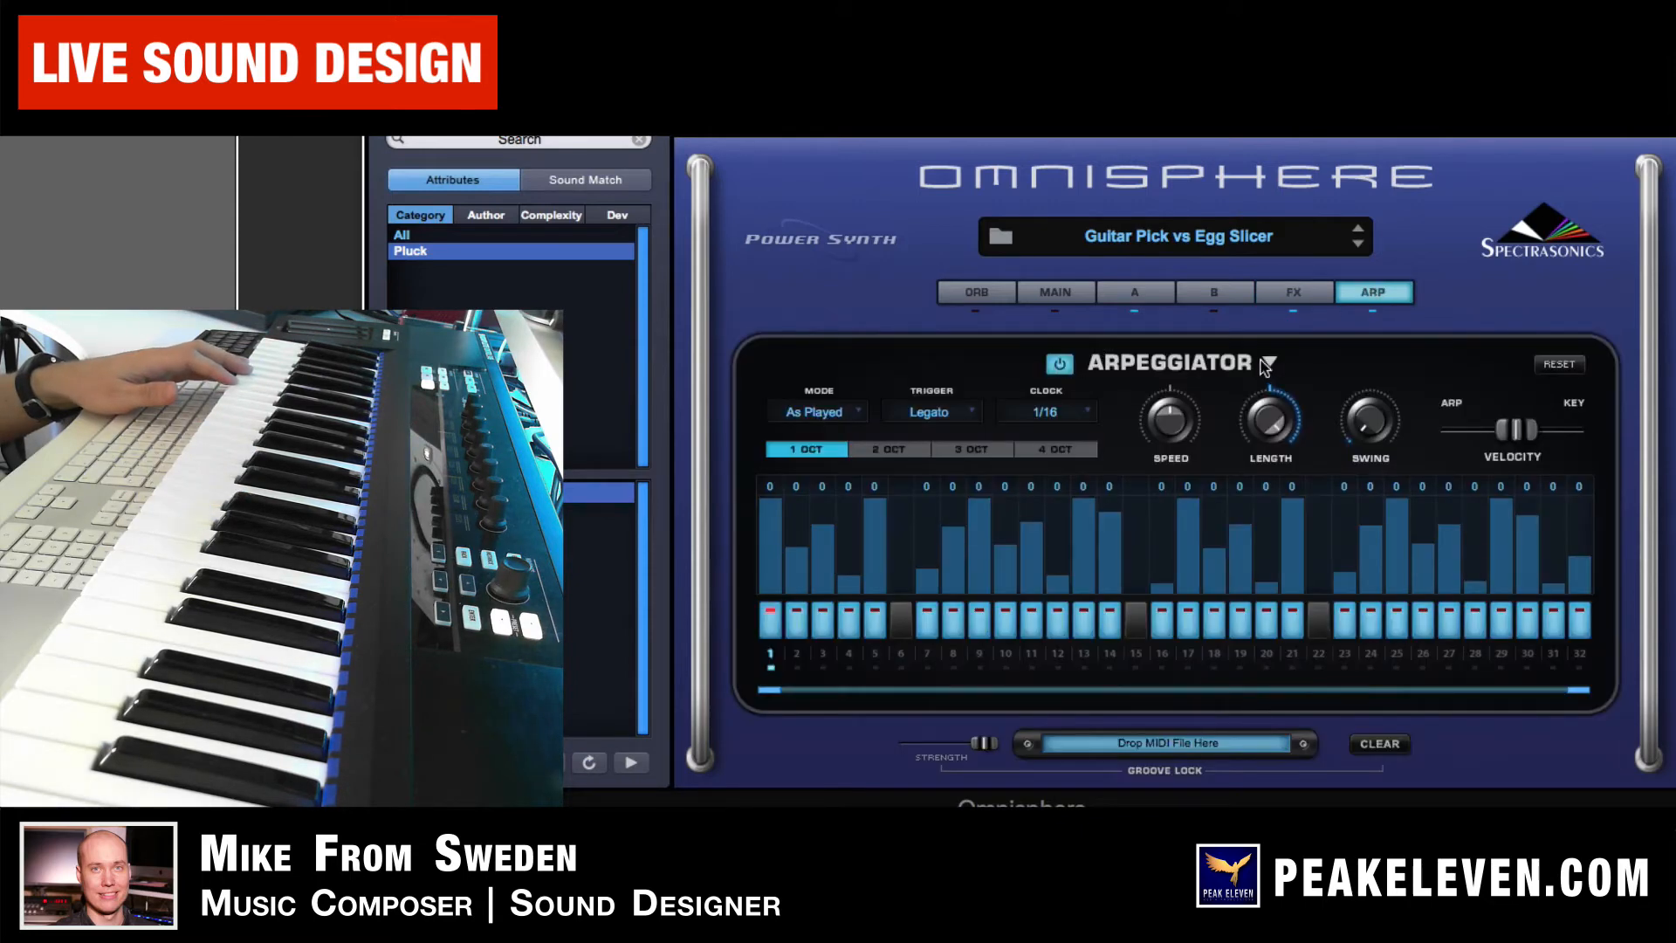
pyautogui.click(1268, 361)
pyautogui.click(1314, 519)
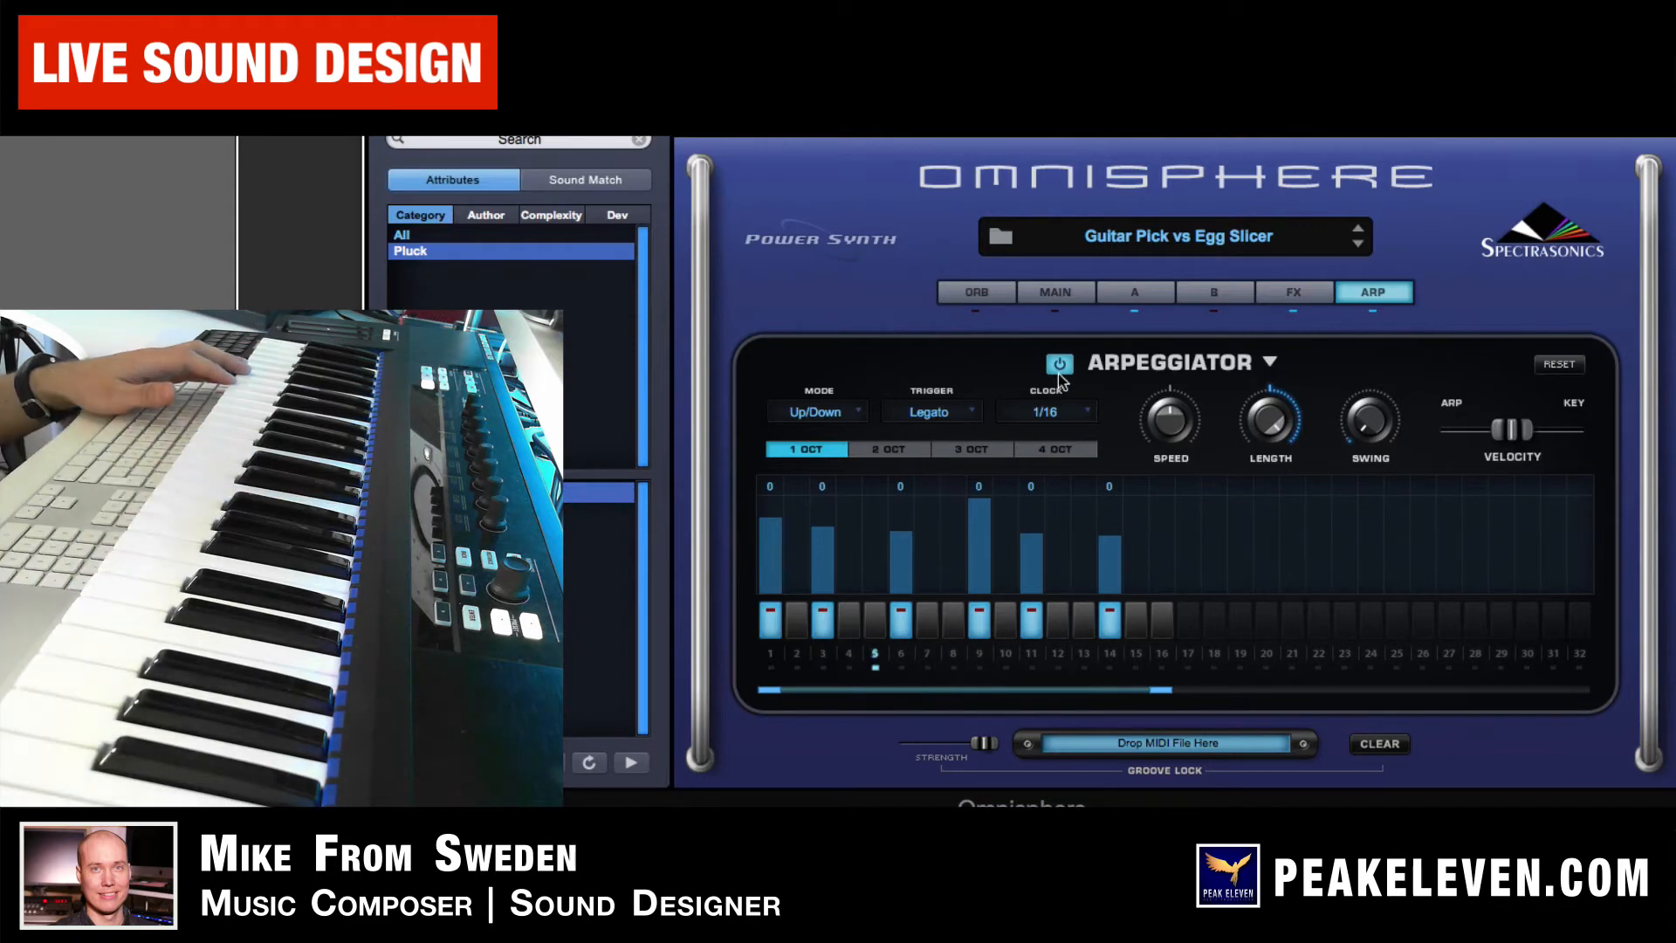
# Try the LPF Power Juice 48db filter on layer A and switch the filter section off again
pyautogui.click(1299, 297)
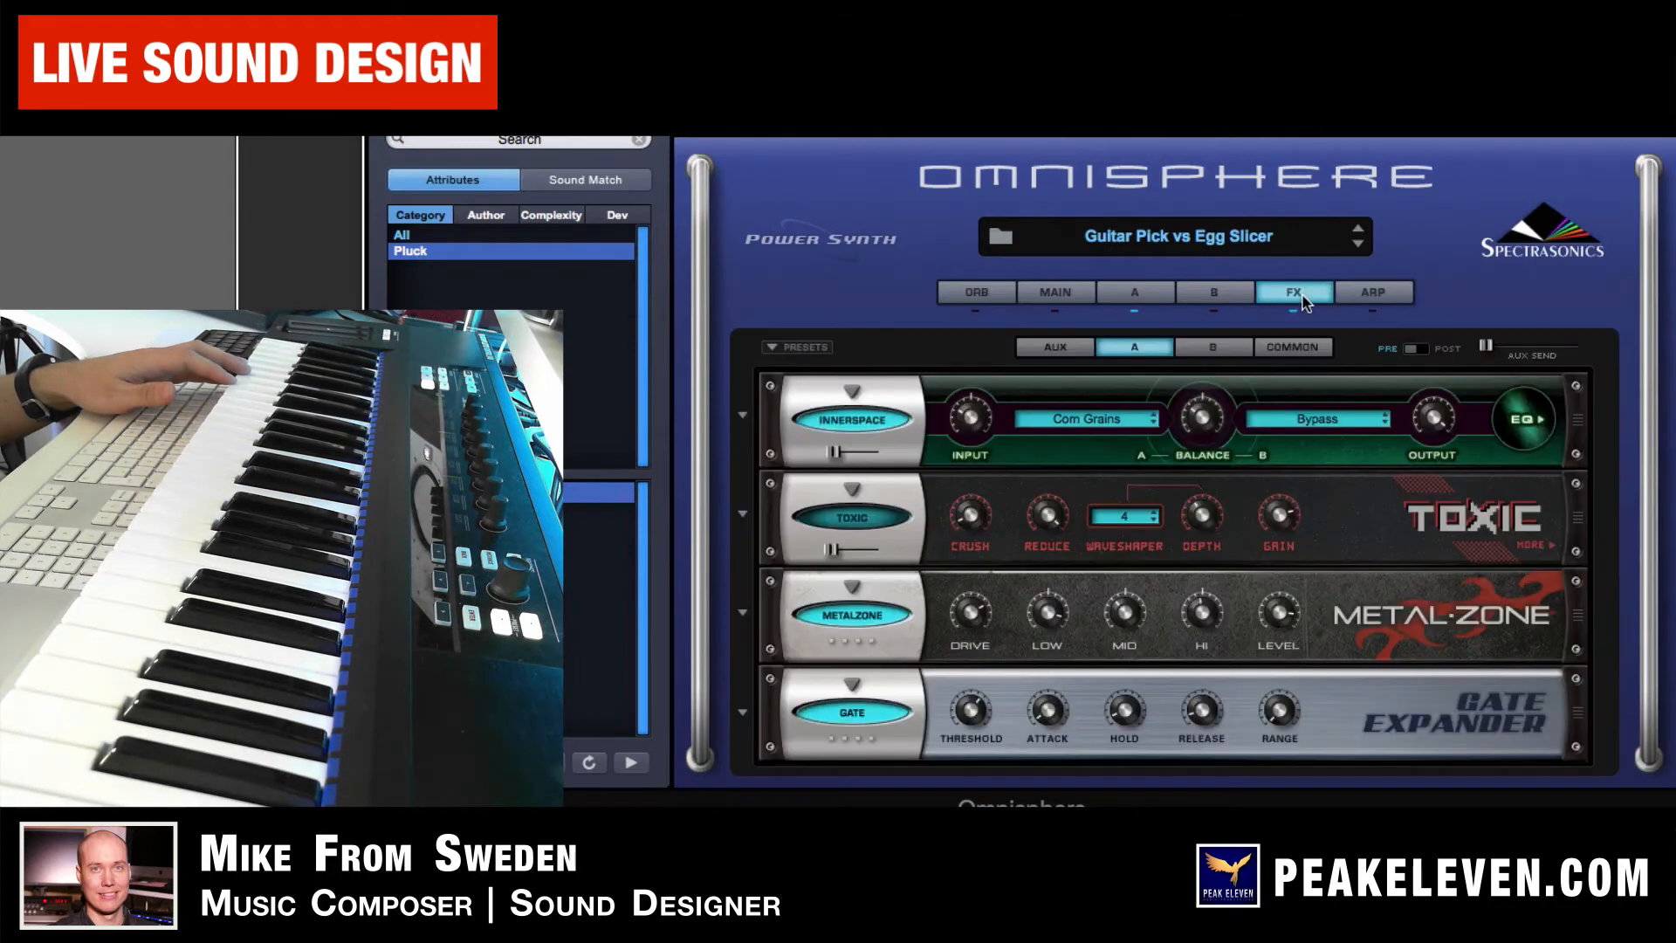
pyautogui.click(1057, 300)
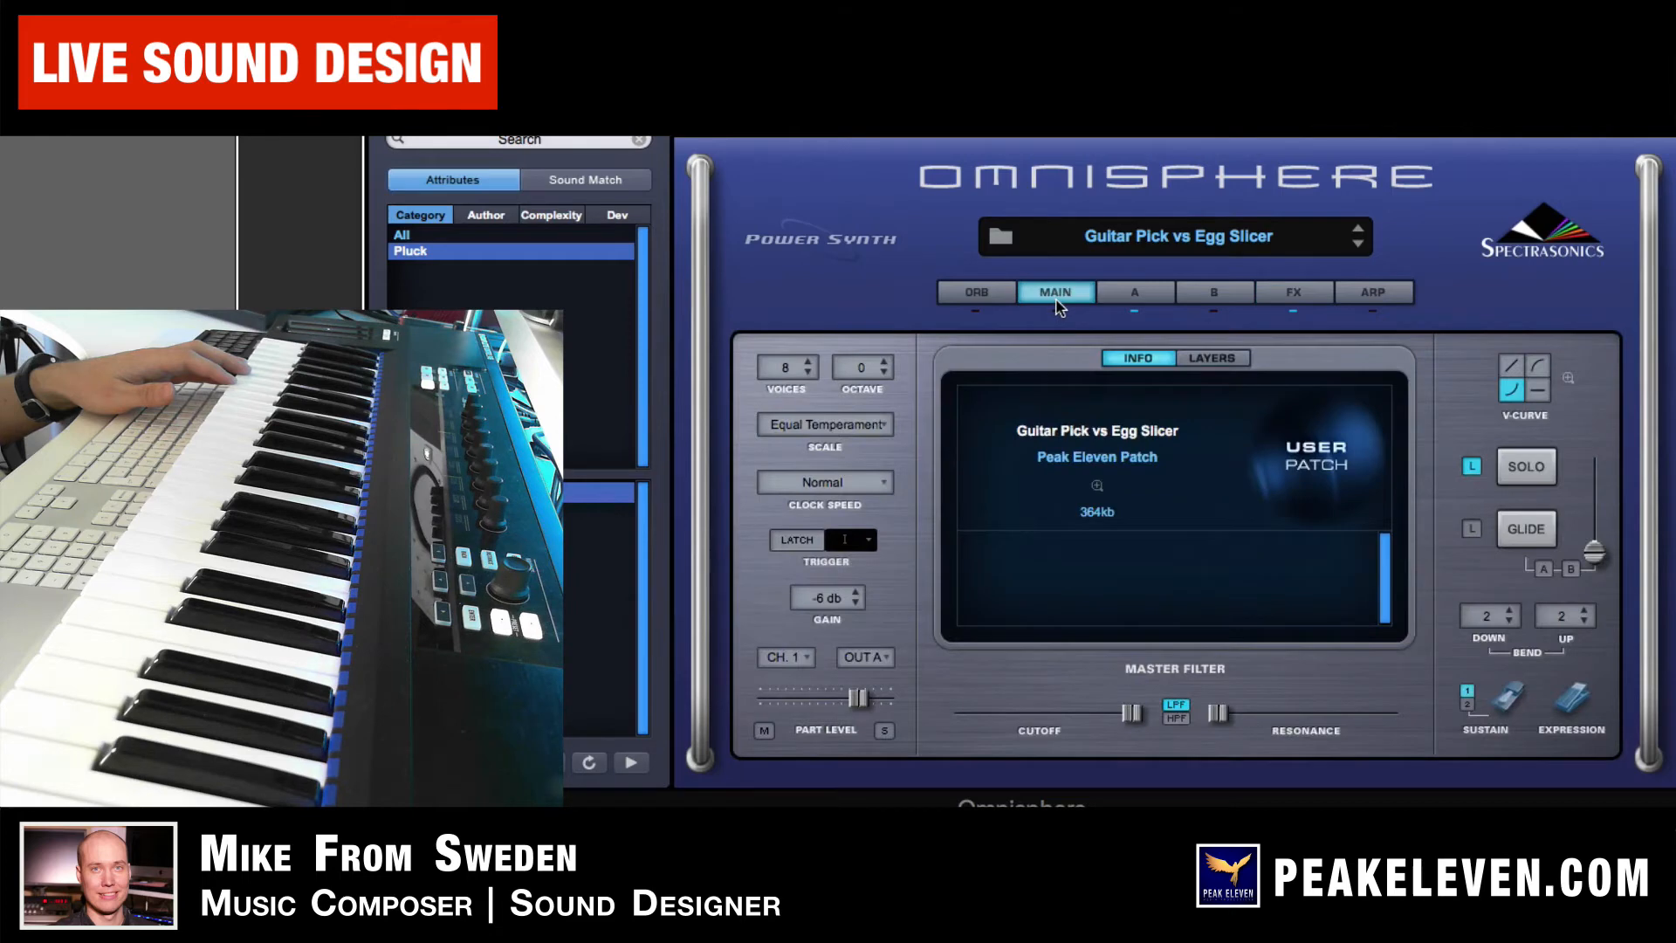
pyautogui.click(1139, 295)
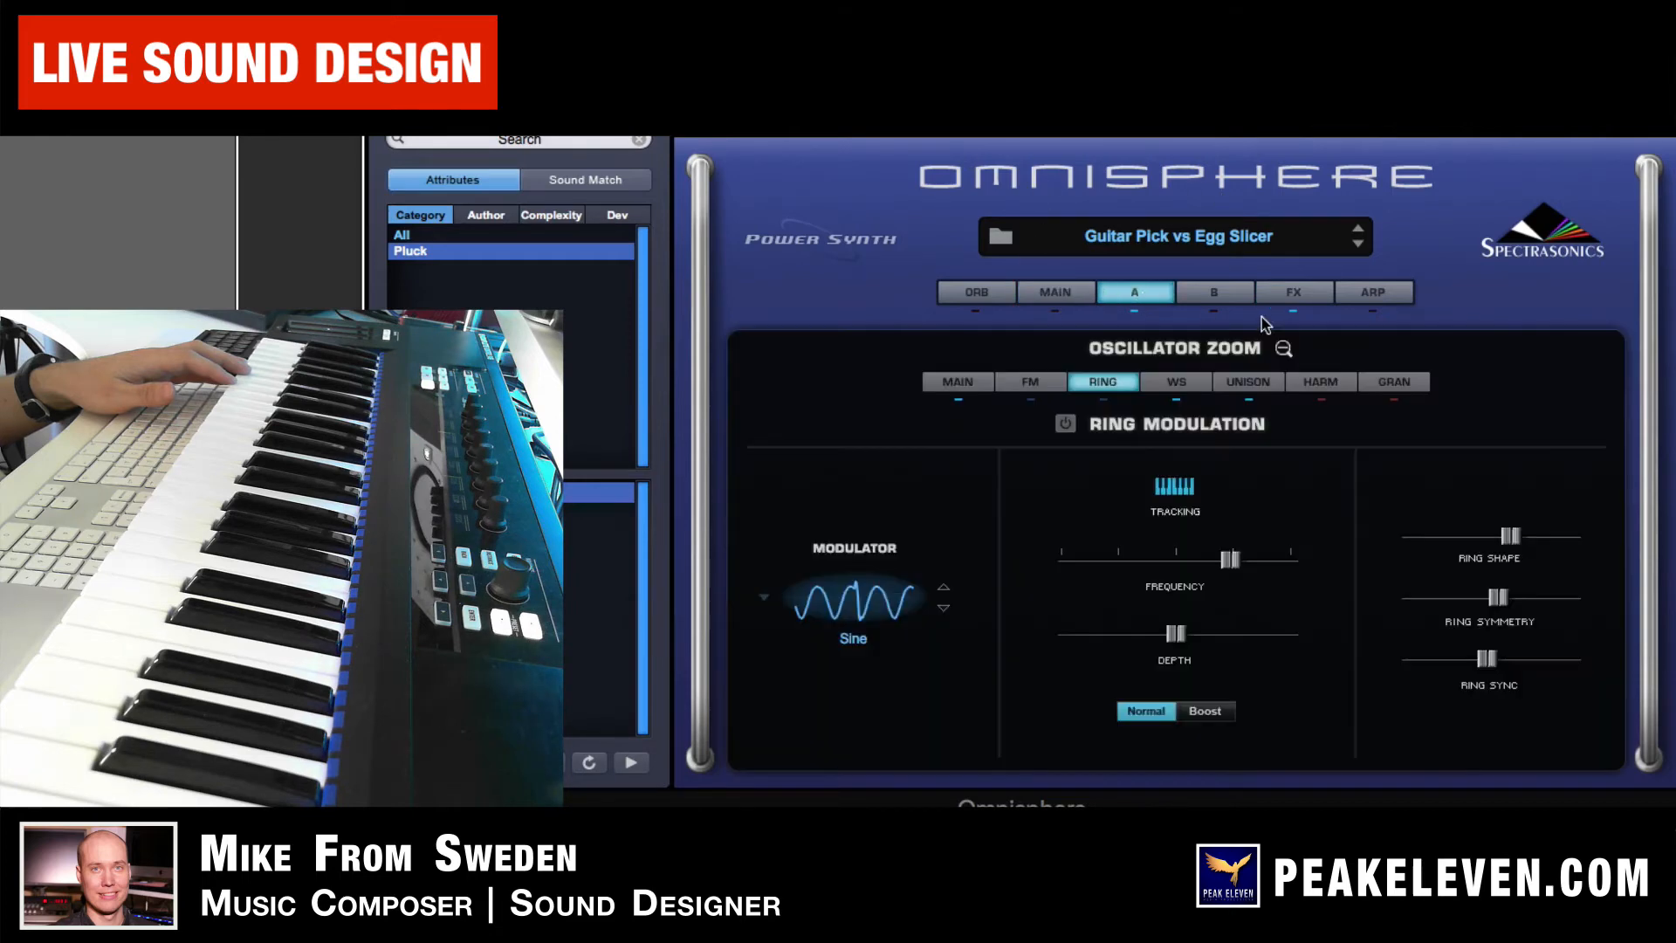
pyautogui.click(1063, 295)
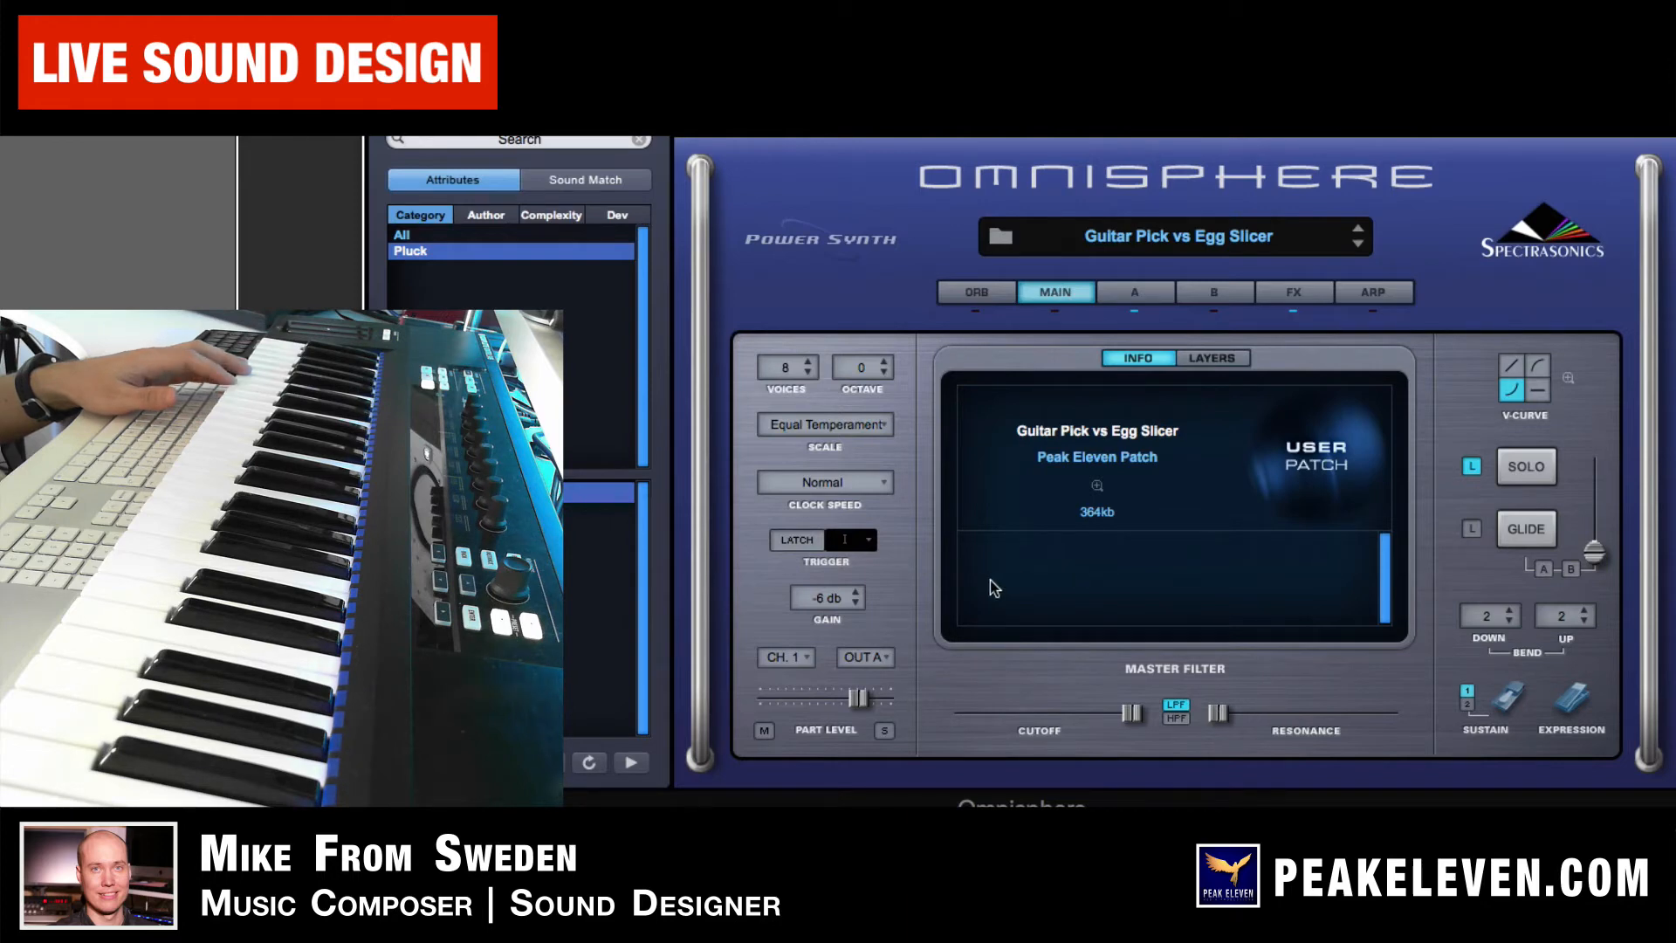
pyautogui.click(1122, 295)
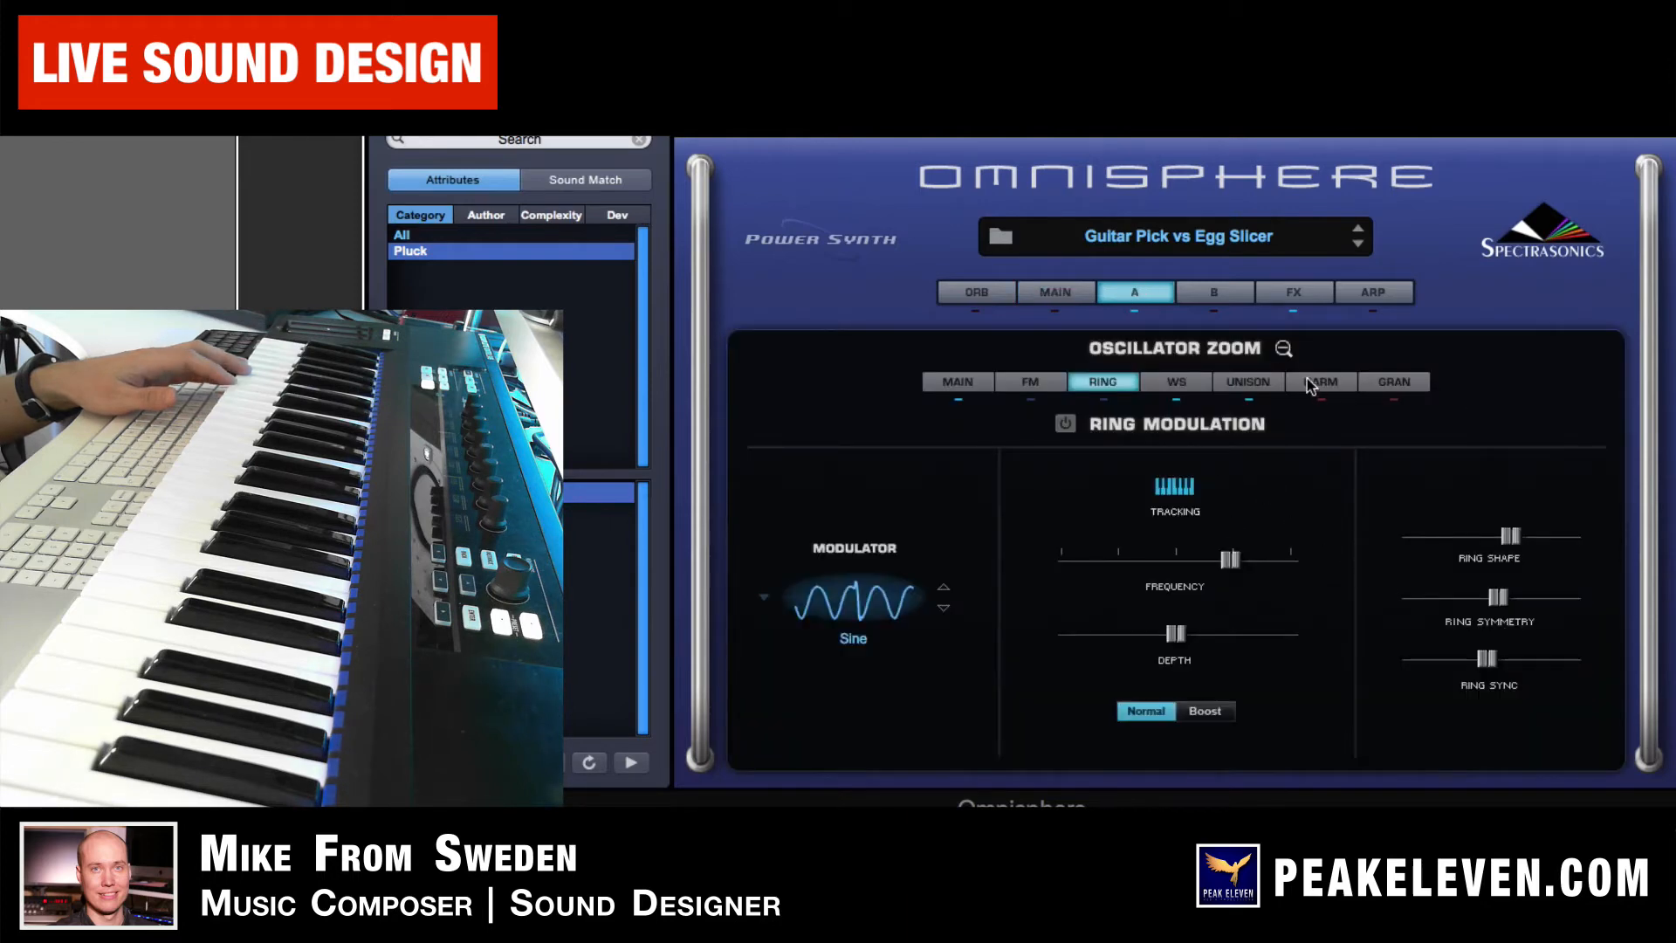
pyautogui.click(1284, 349)
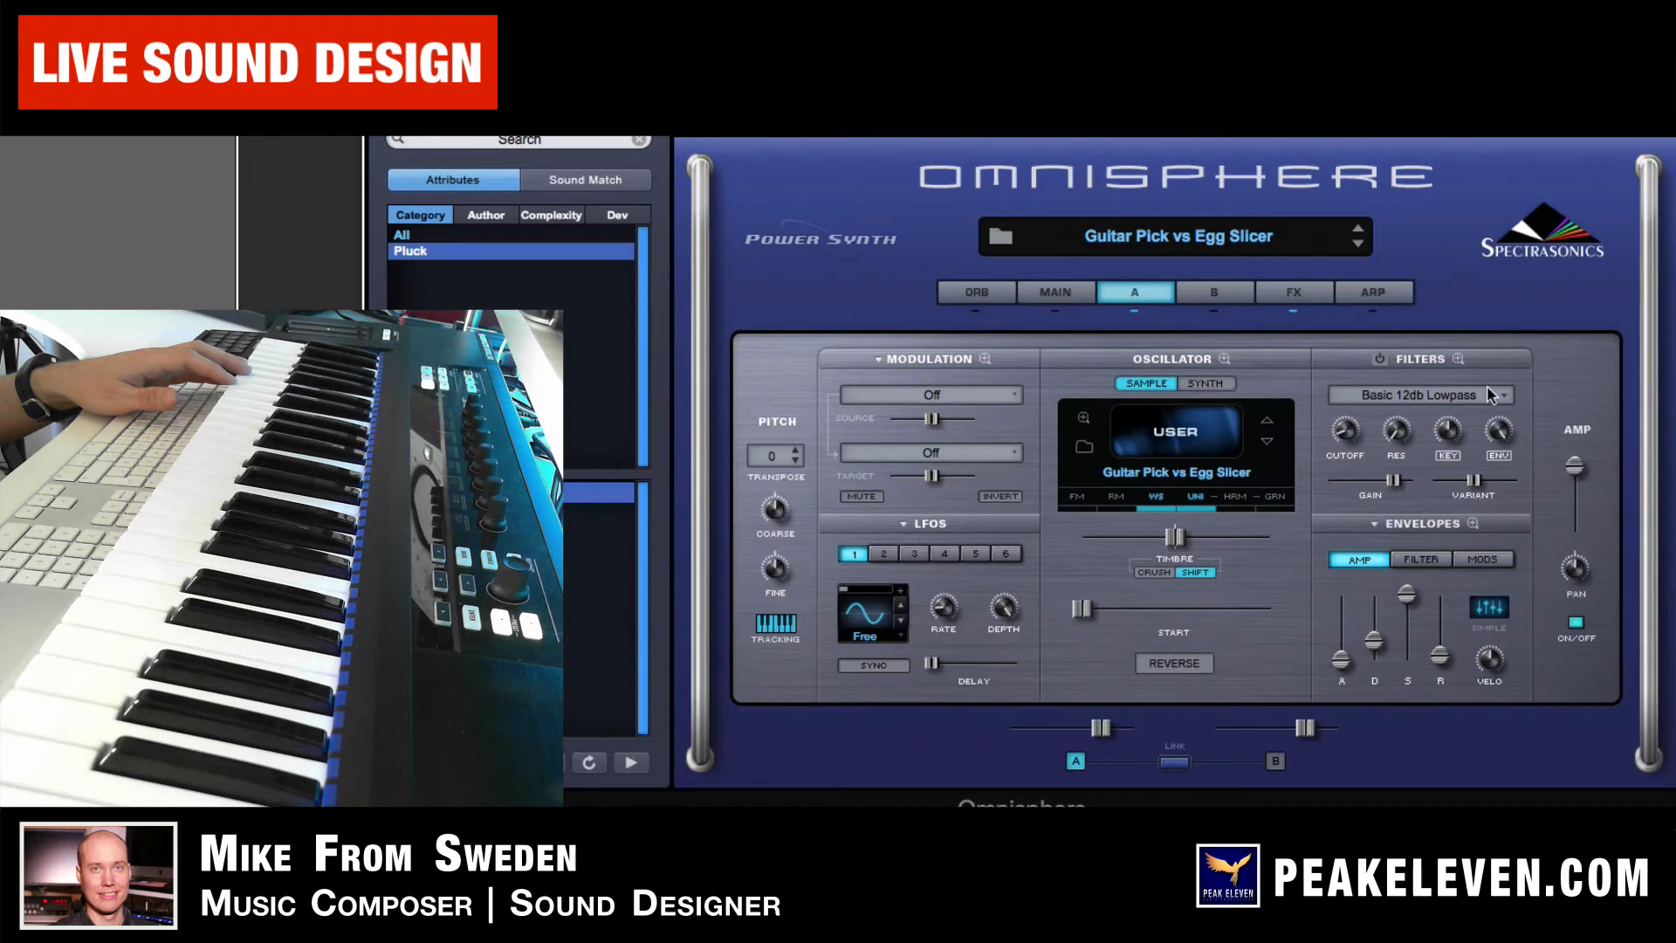
pyautogui.click(1398, 398)
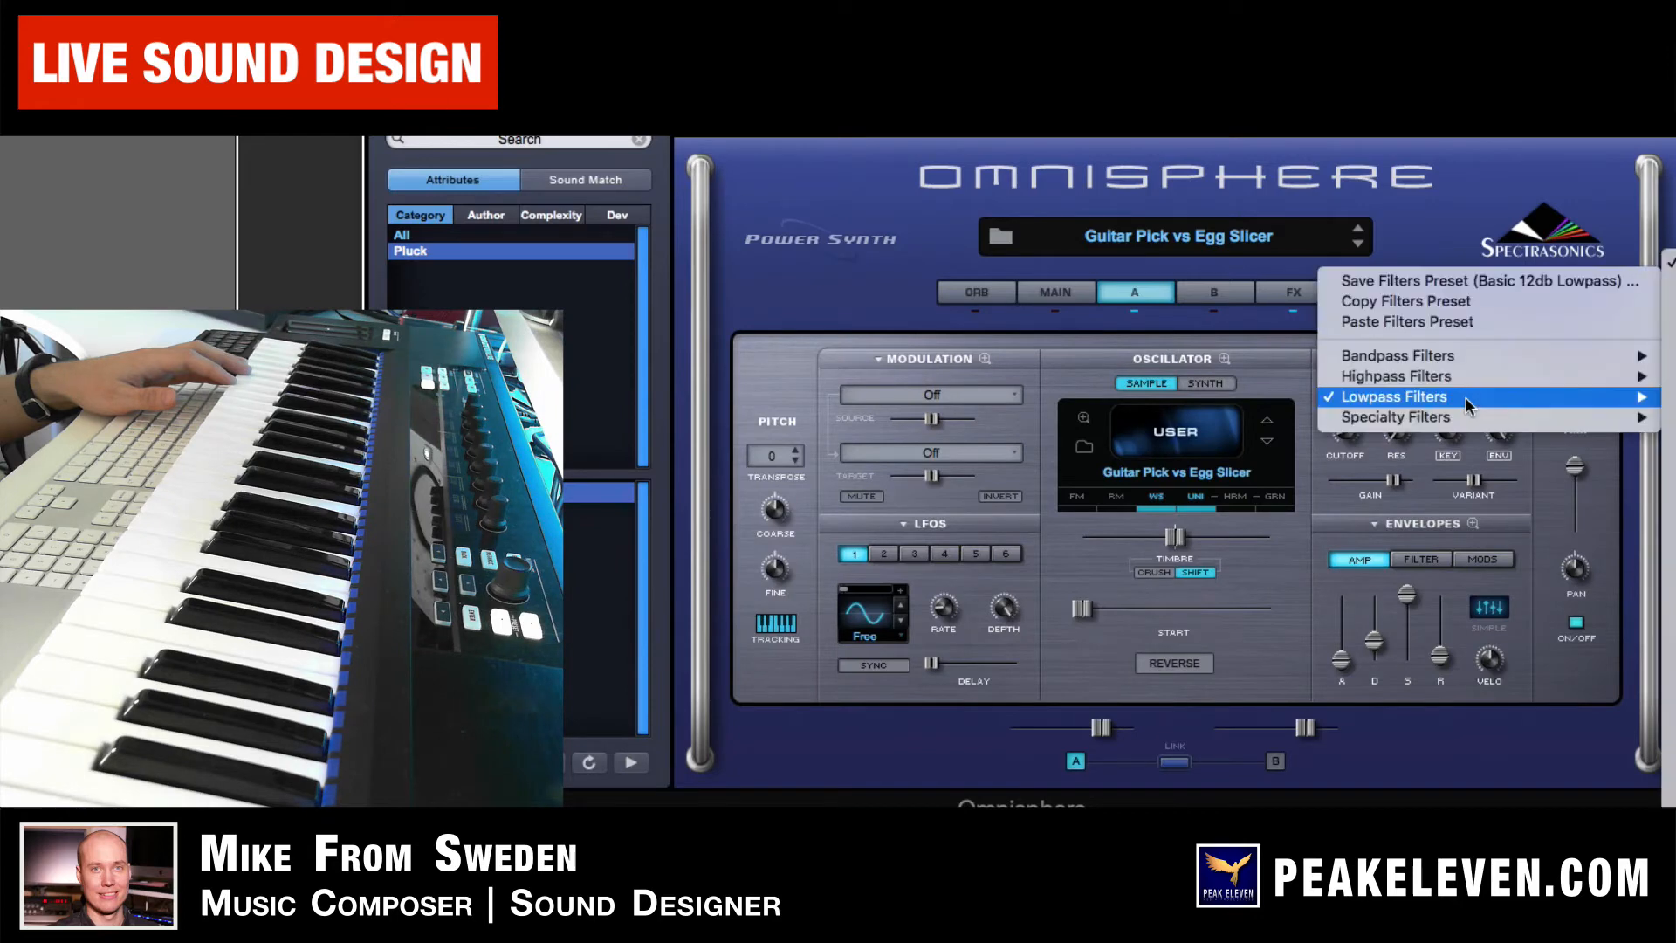
pyautogui.click(1588, 504)
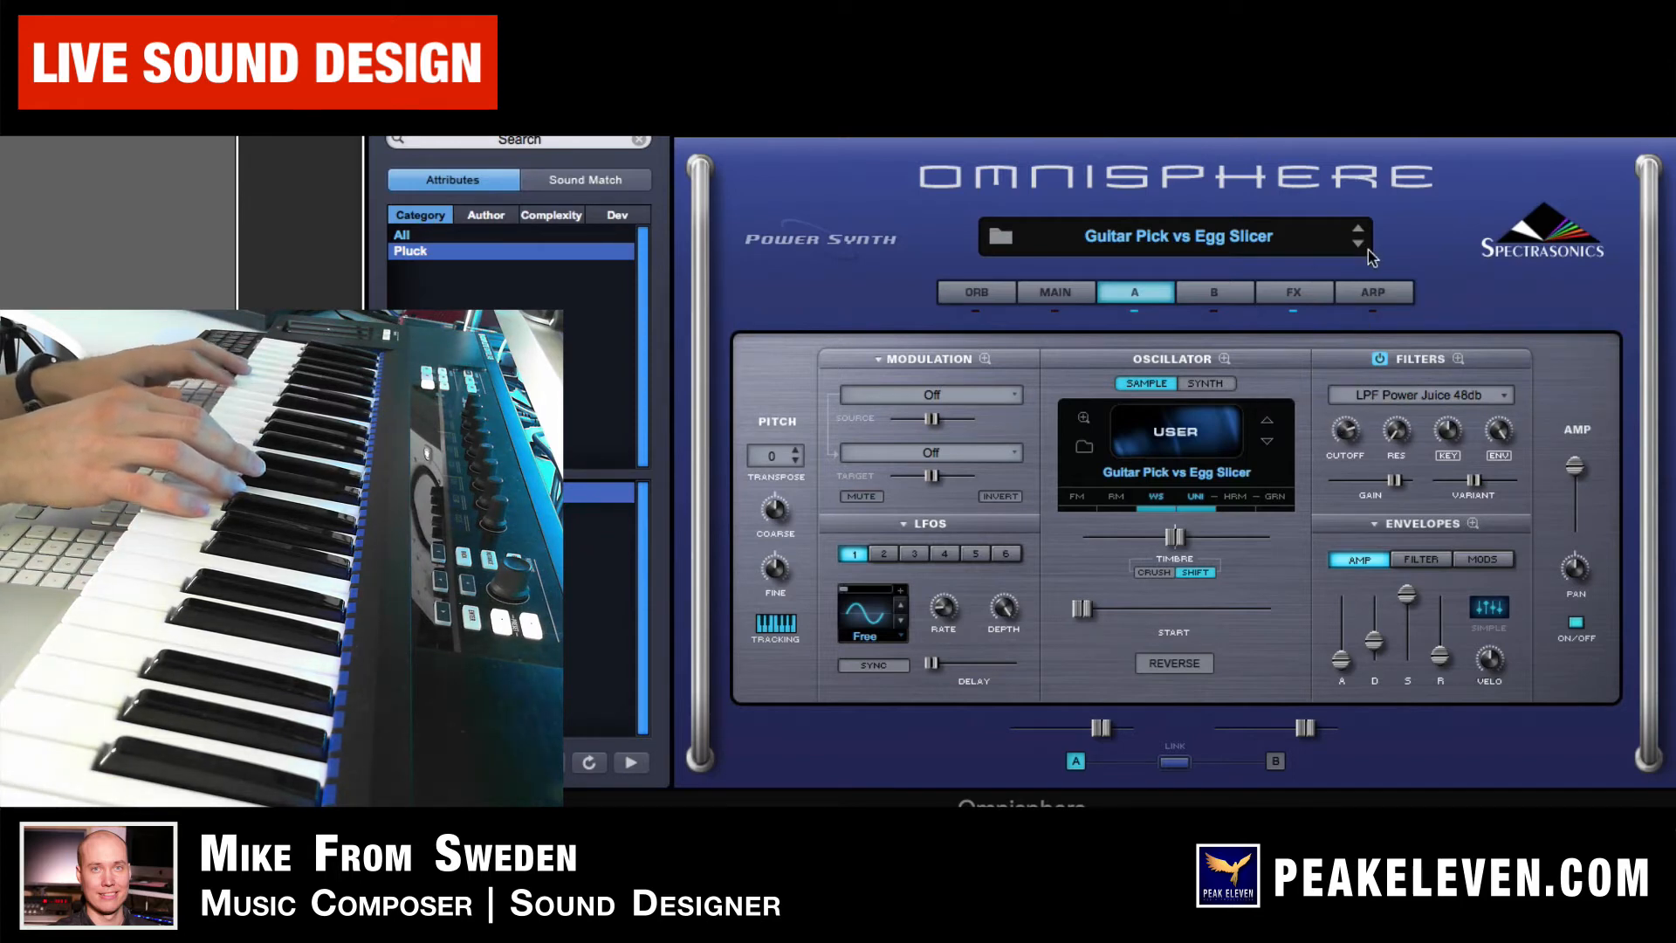
pyautogui.click(1380, 358)
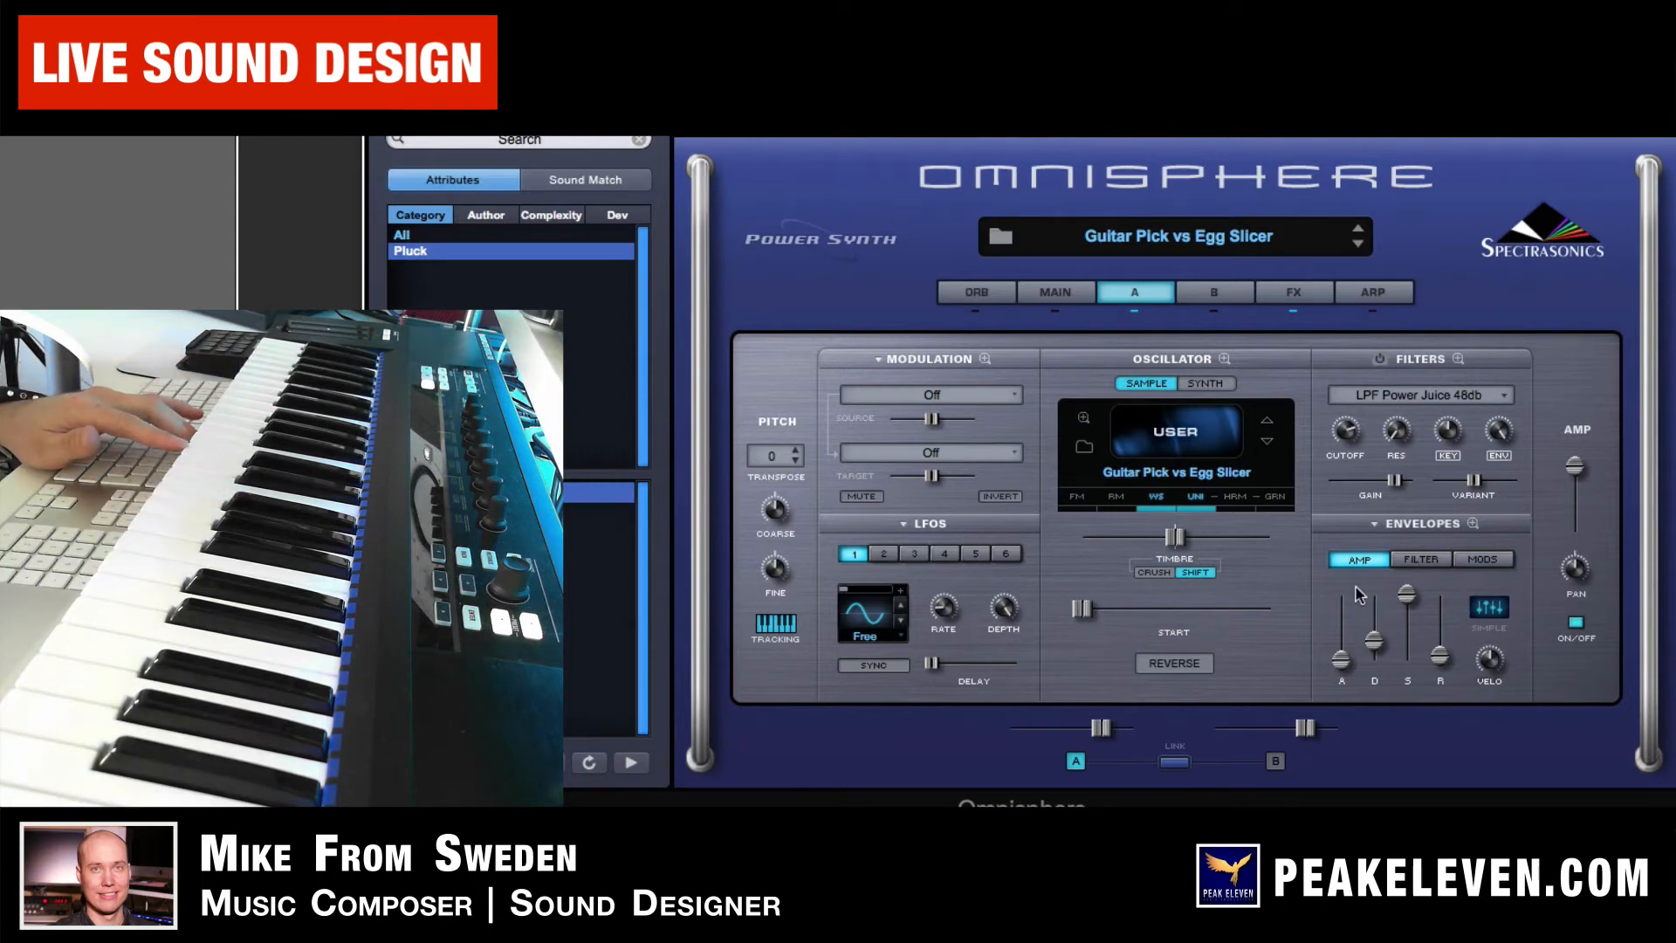
# Add the PRO-Verb reverb to the first slot of the patch's aux effects rack
pyautogui.click(1301, 293)
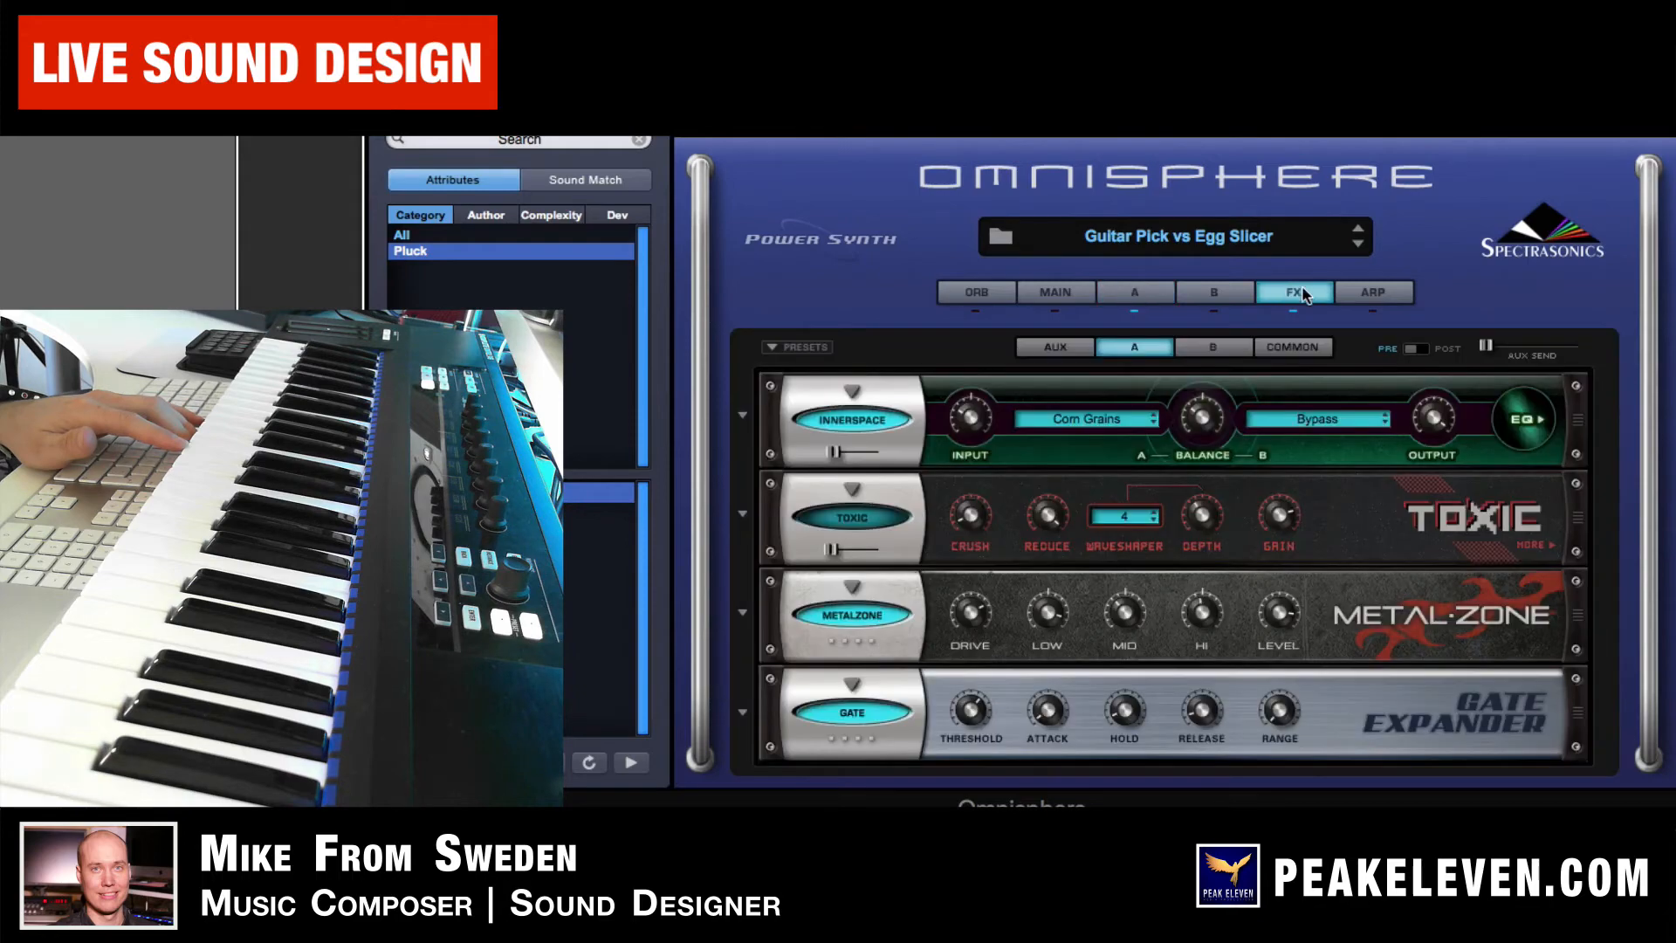
pyautogui.click(1054, 348)
pyautogui.click(852, 391)
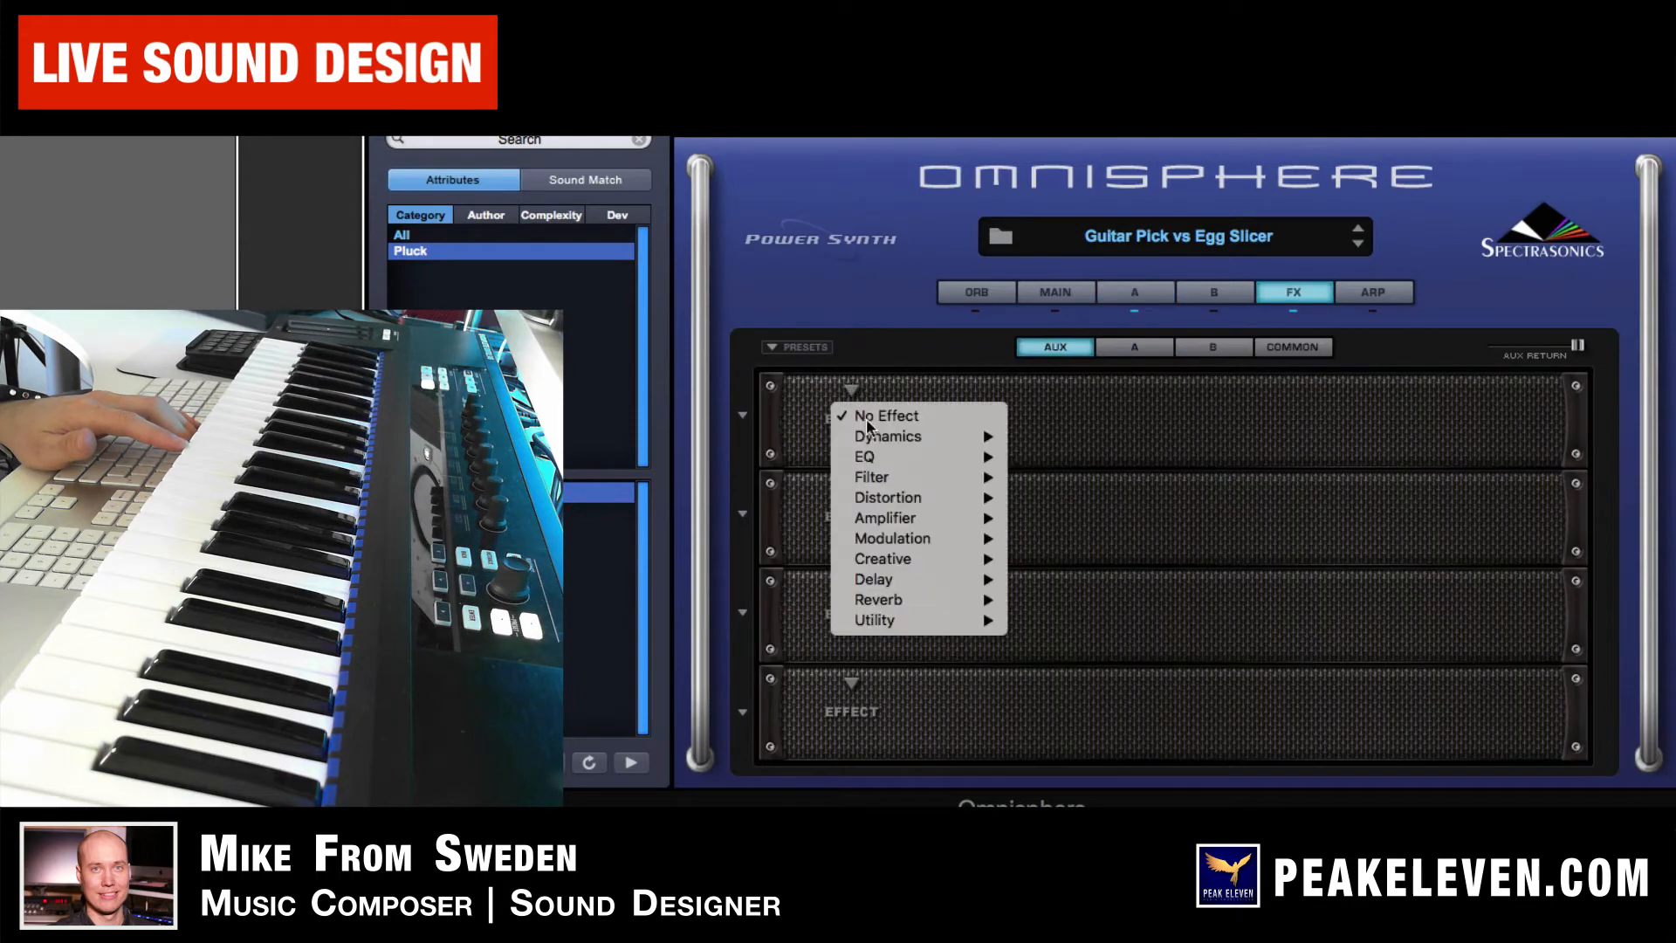
pyautogui.moveTo(886, 439)
pyautogui.moveTo(890, 599)
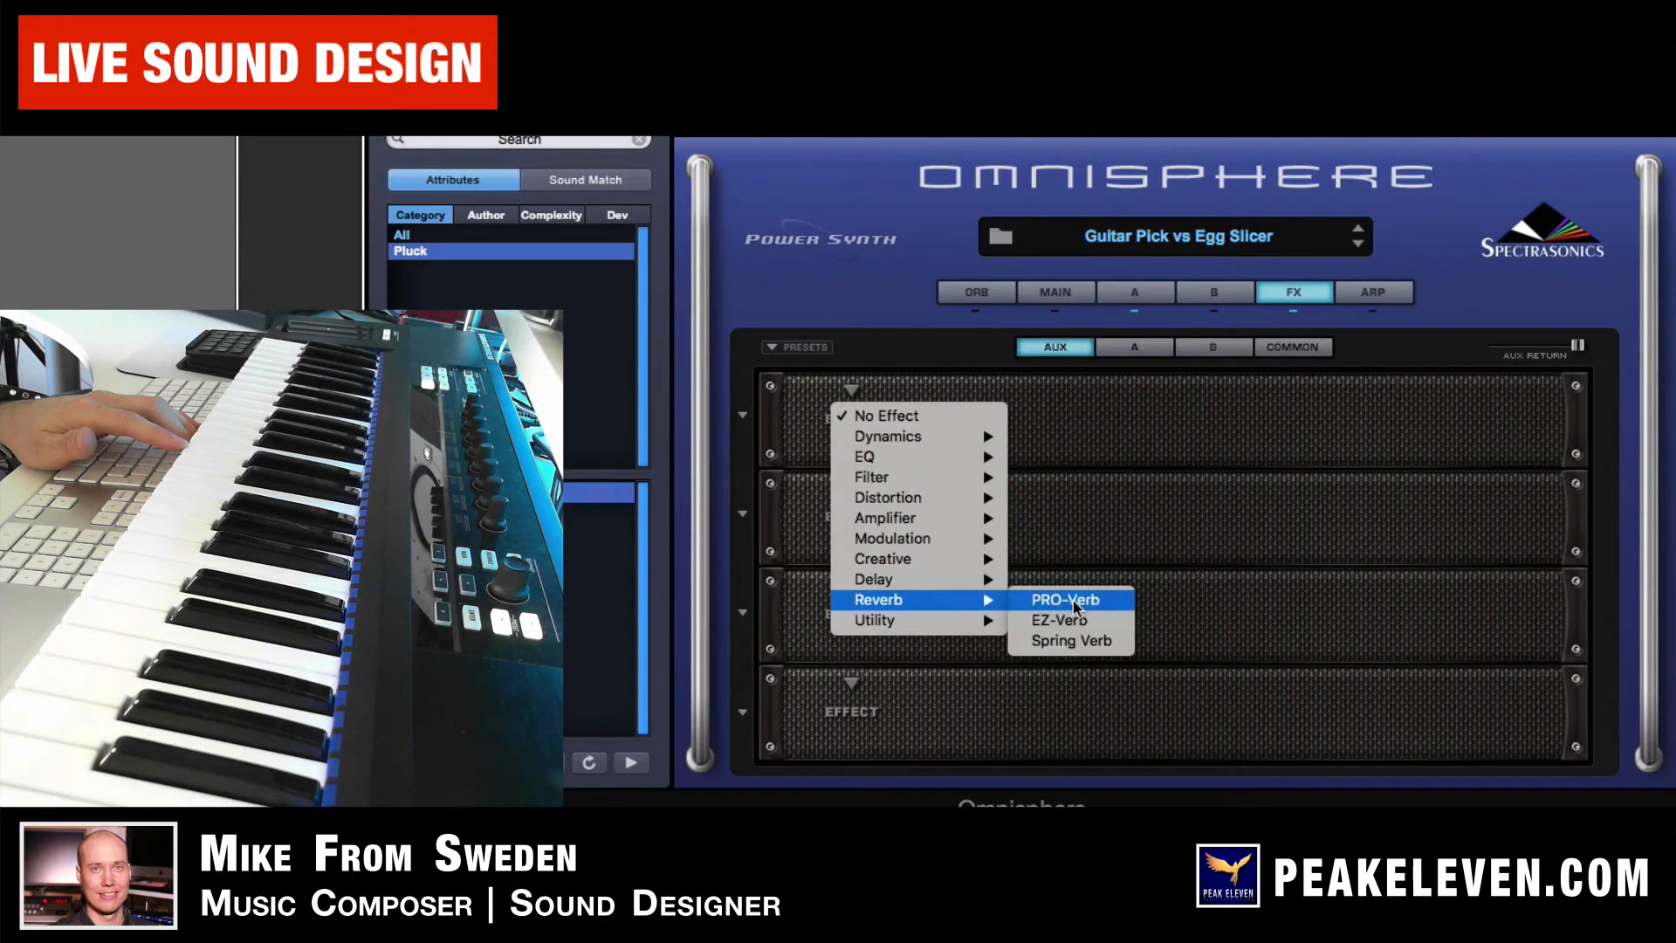
pyautogui.click(1072, 600)
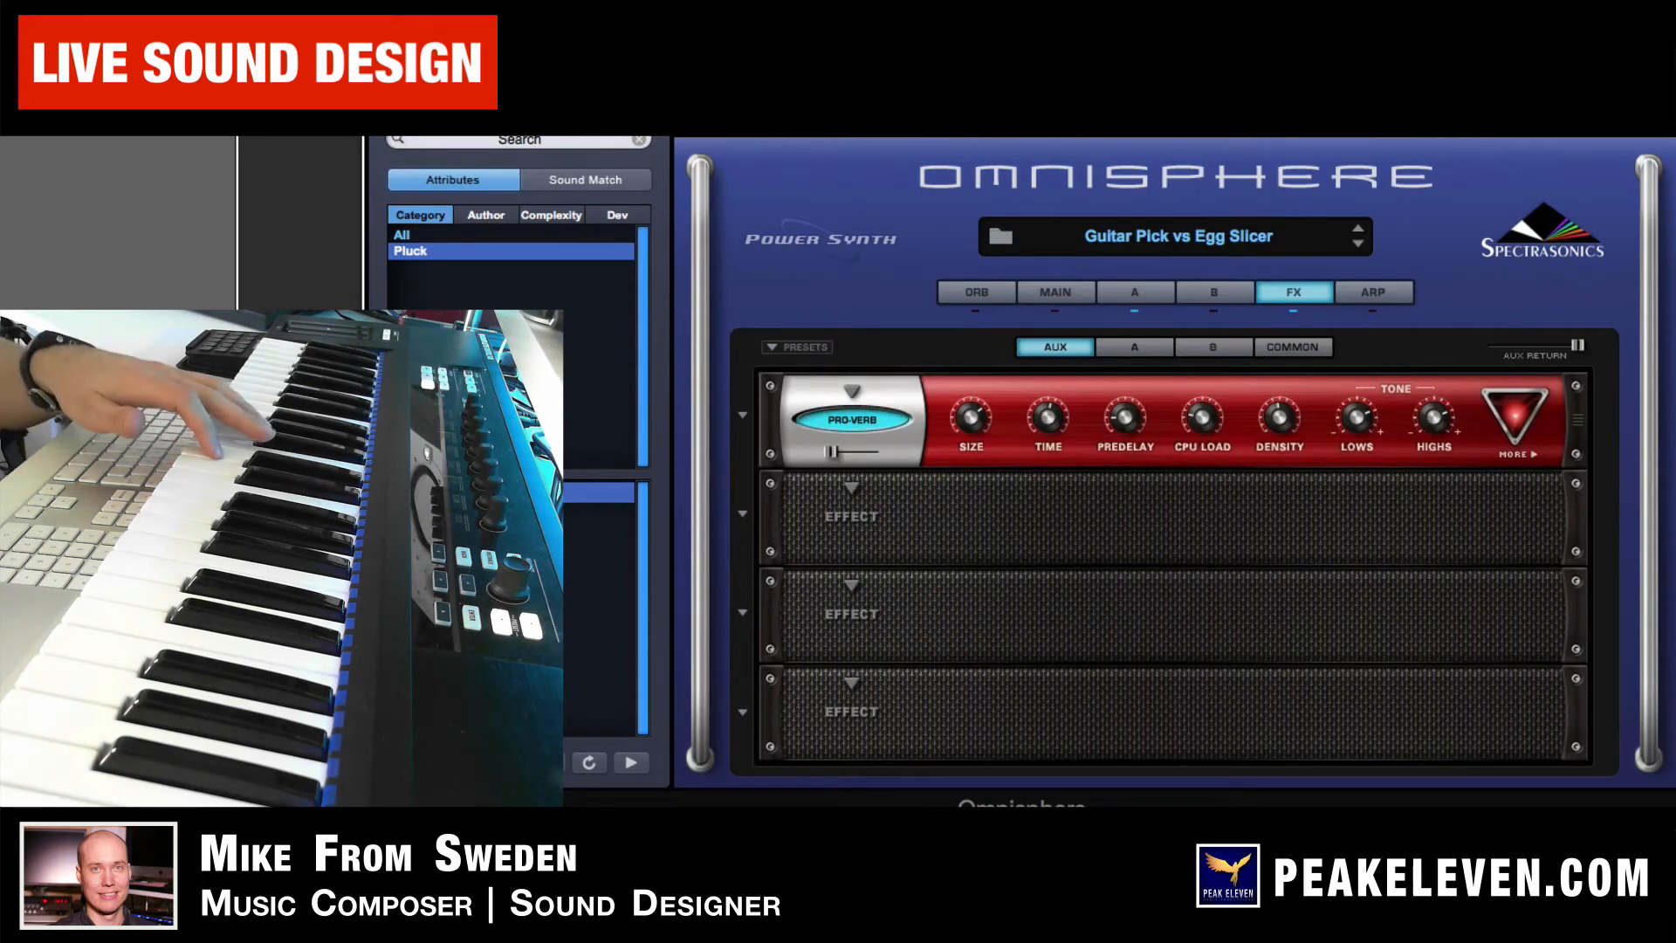
# Raise the AUX 1 send of part 1, Guitar Pick vs Egg Slicer, in the multi mixer
pyautogui.click(1414, 127)
pyautogui.moveTo(1403, 290)
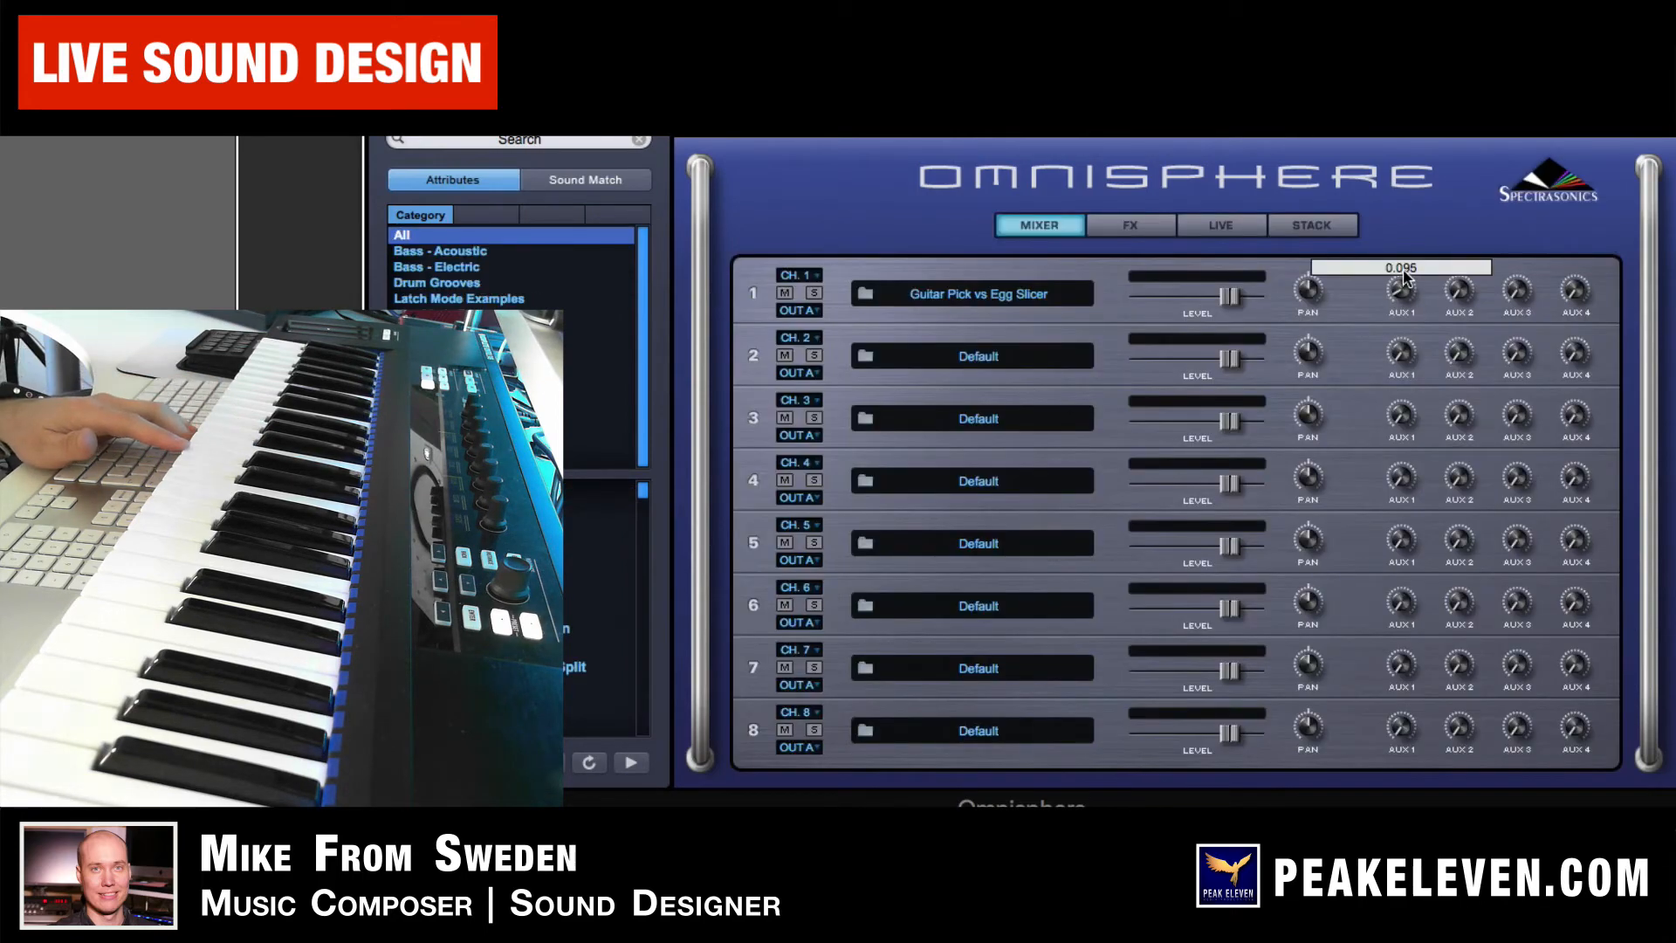
pyautogui.moveTo(1404, 276); pyautogui.dragTo(1404, 268)
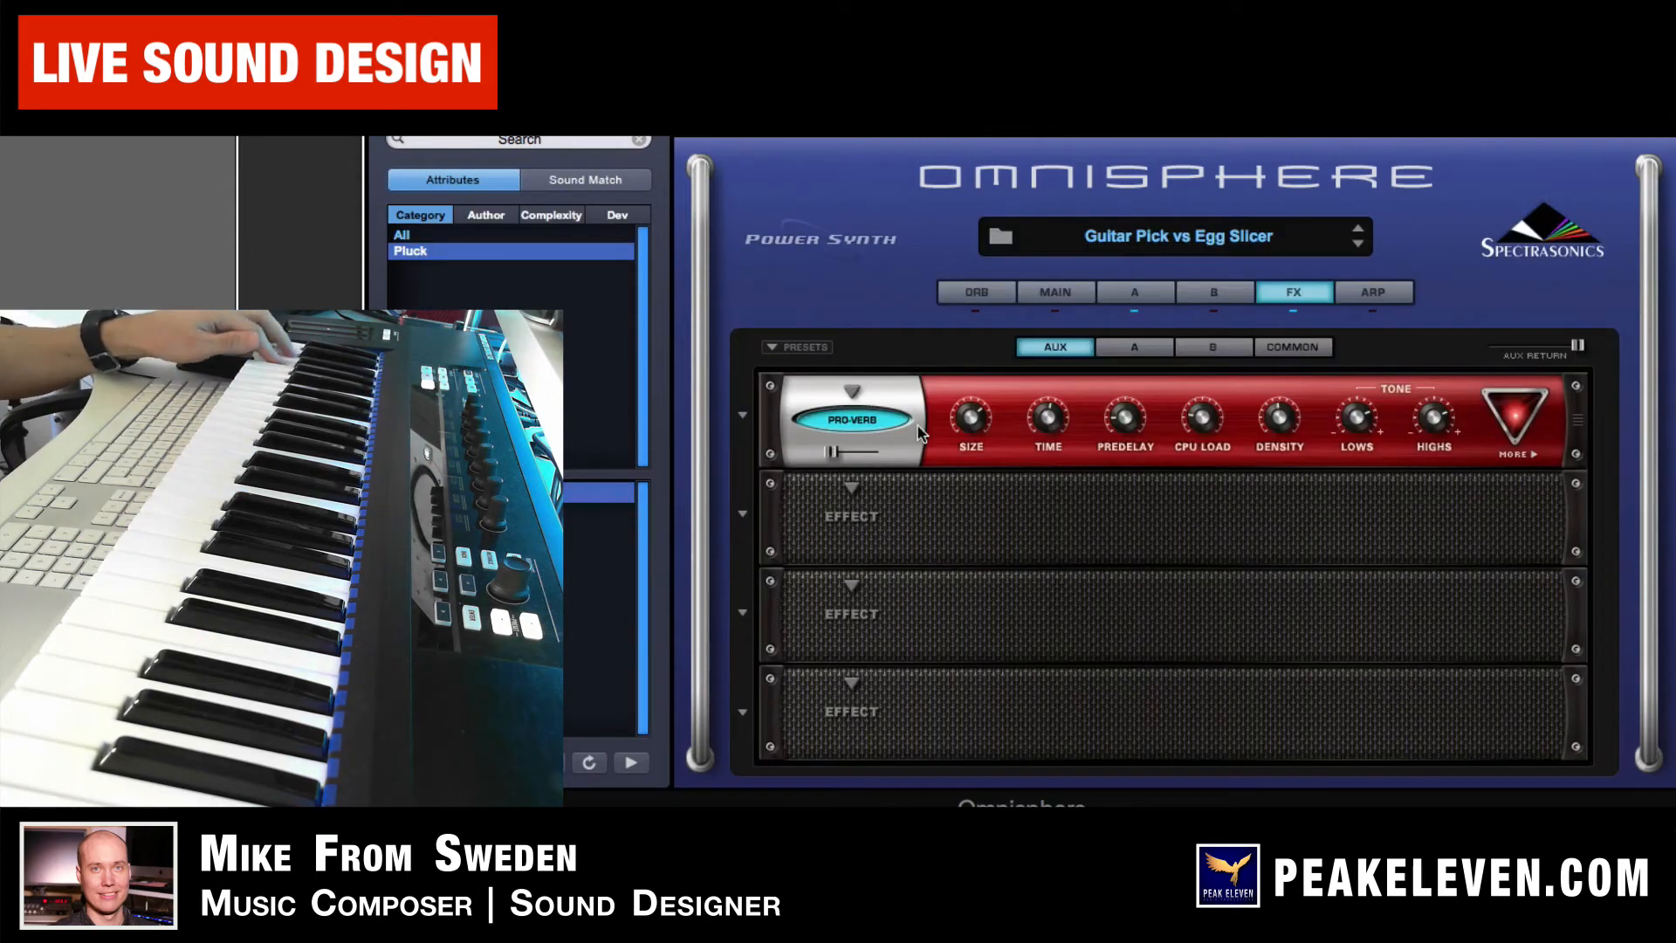
# Replace the Metalzone distortion in layer A's third effects slot with the Boutique amplifier
pyautogui.click(1154, 297)
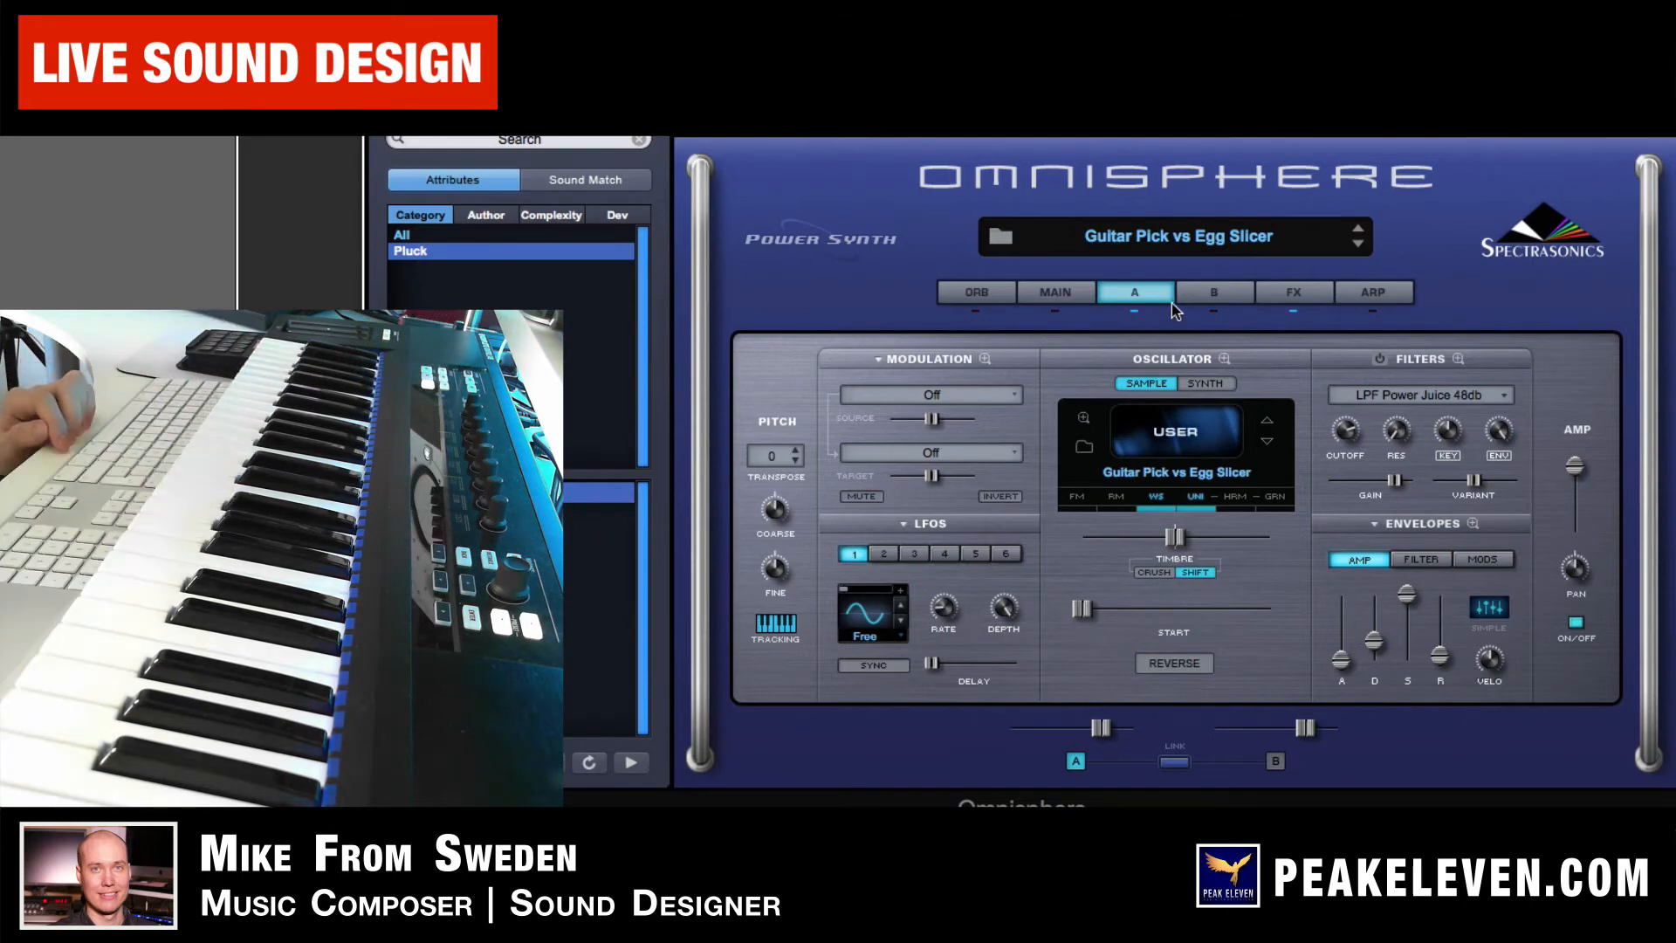
pyautogui.click(1310, 291)
pyautogui.click(1135, 293)
pyautogui.click(1295, 301)
pyautogui.click(1135, 349)
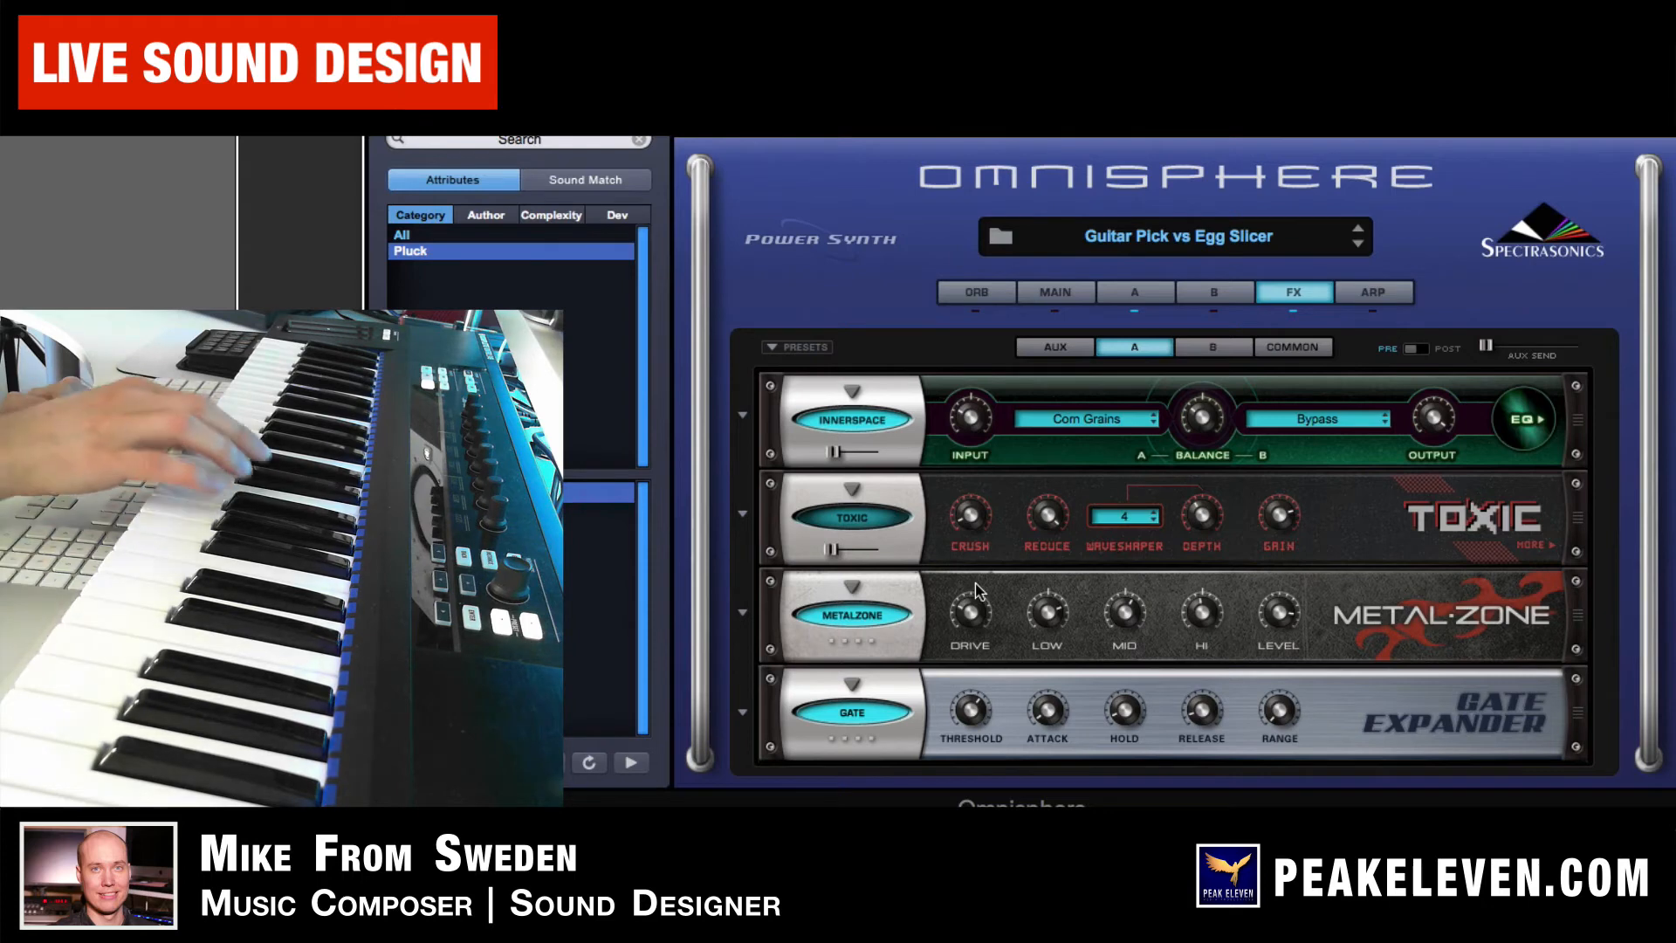
pyautogui.click(852, 592)
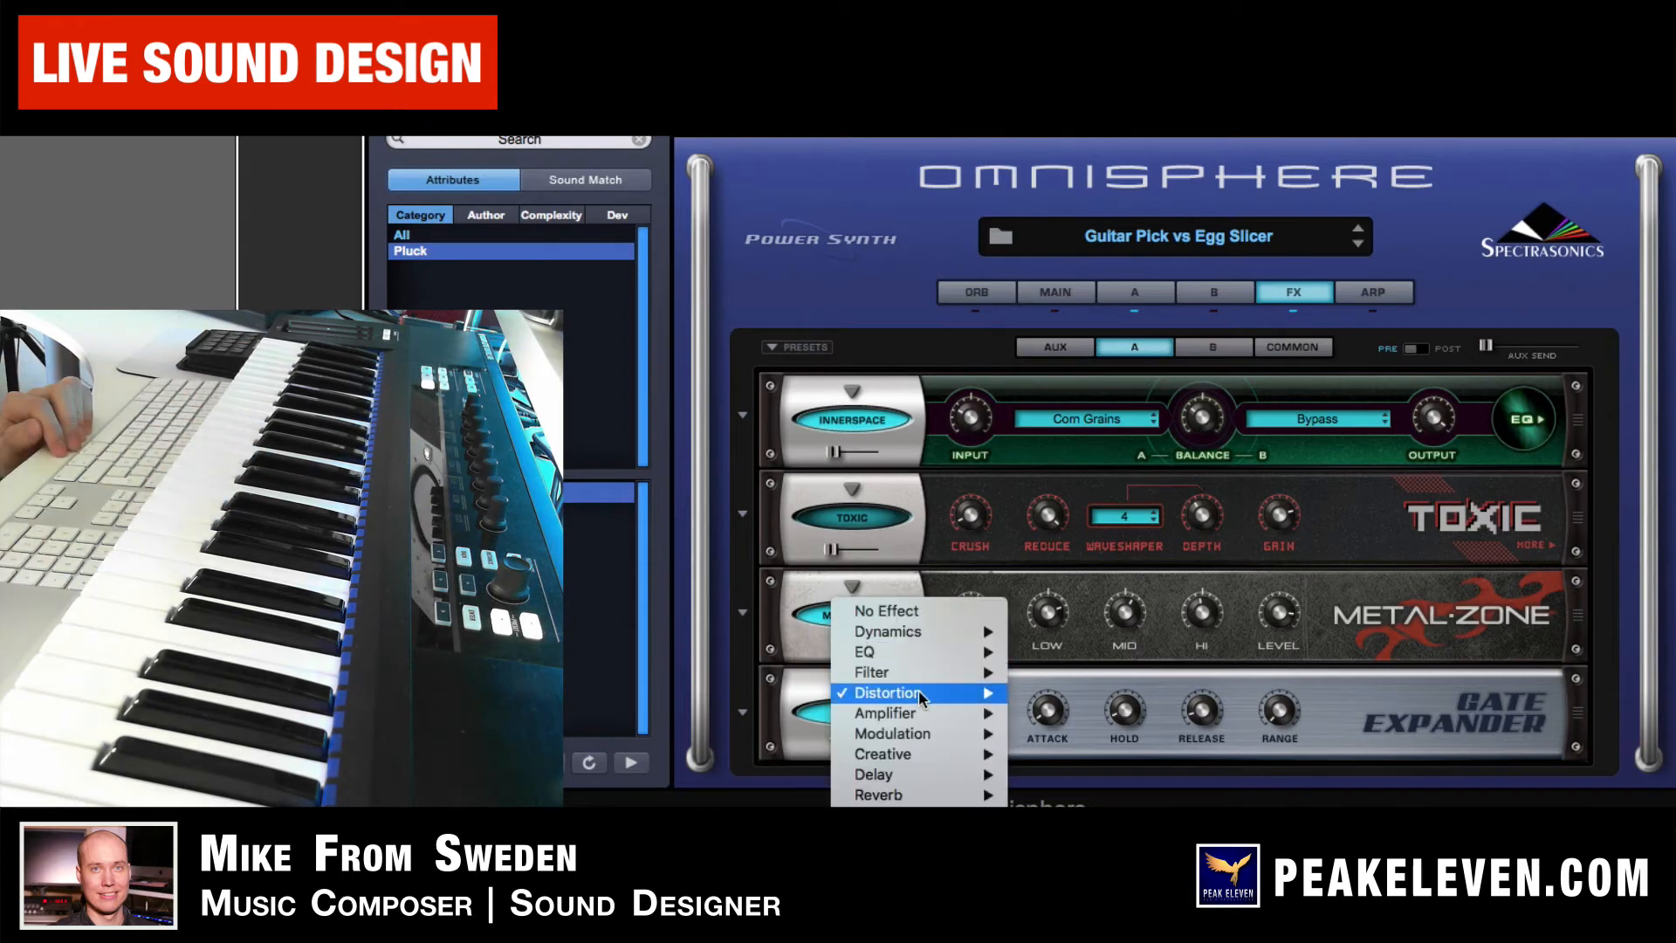
pyautogui.moveTo(939, 716)
pyautogui.click(1046, 734)
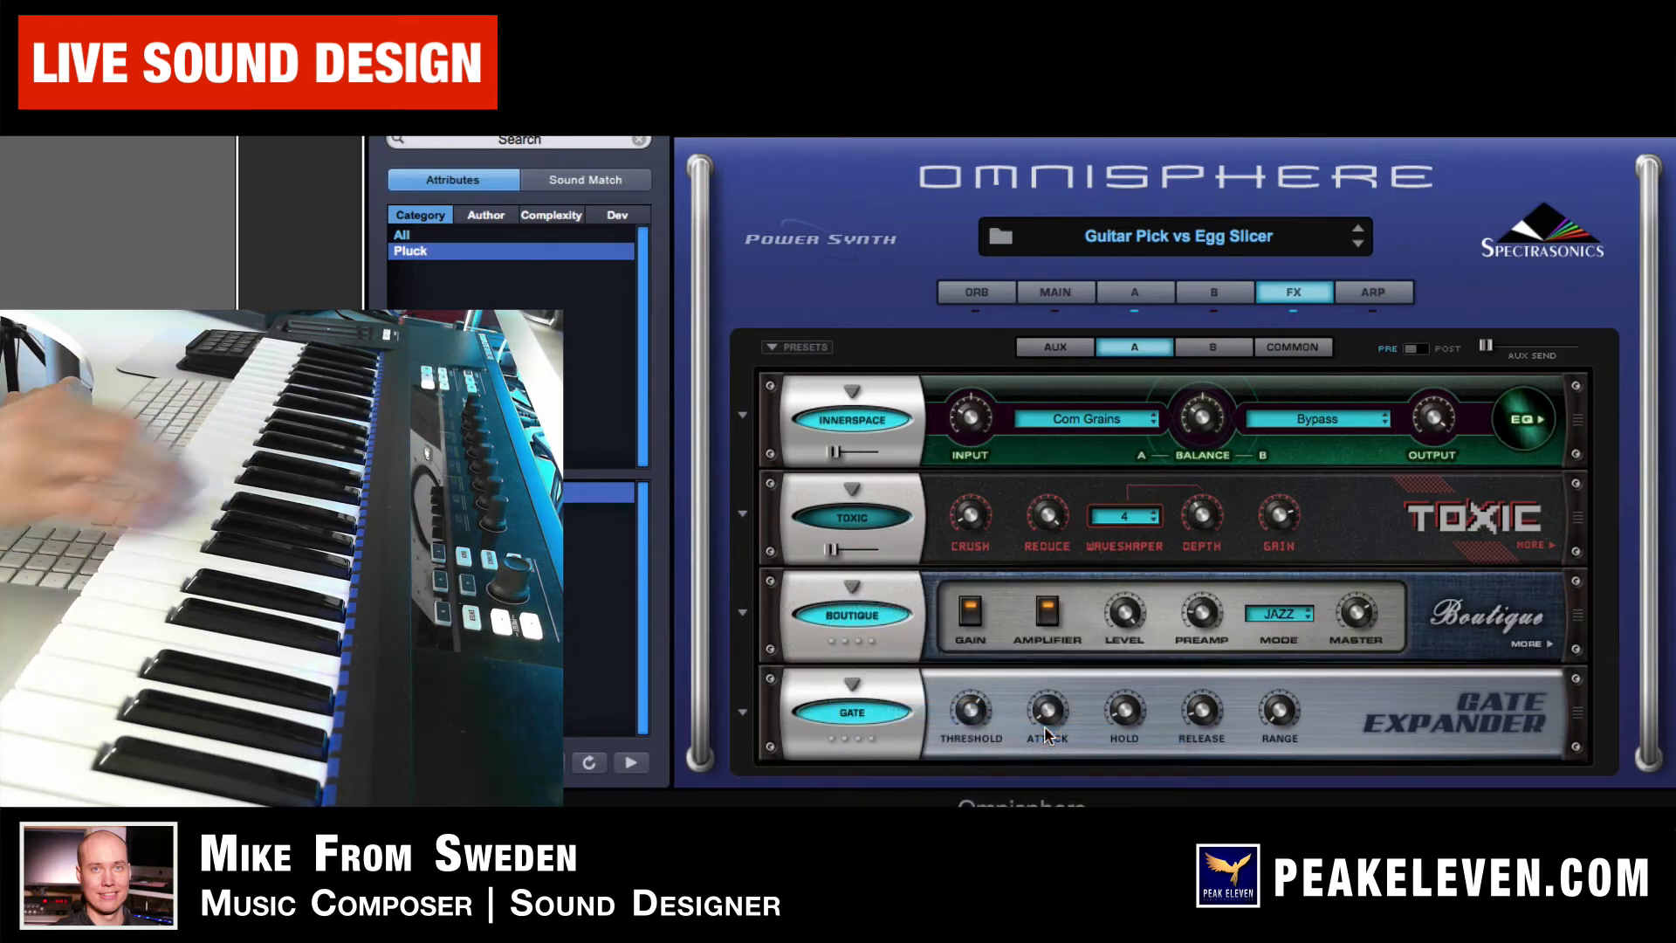
# Reactivate Toxic, bypass the gate and move the Boutique amplifier up to the second effects slot
pyautogui.click(877, 619)
pyautogui.click(876, 528)
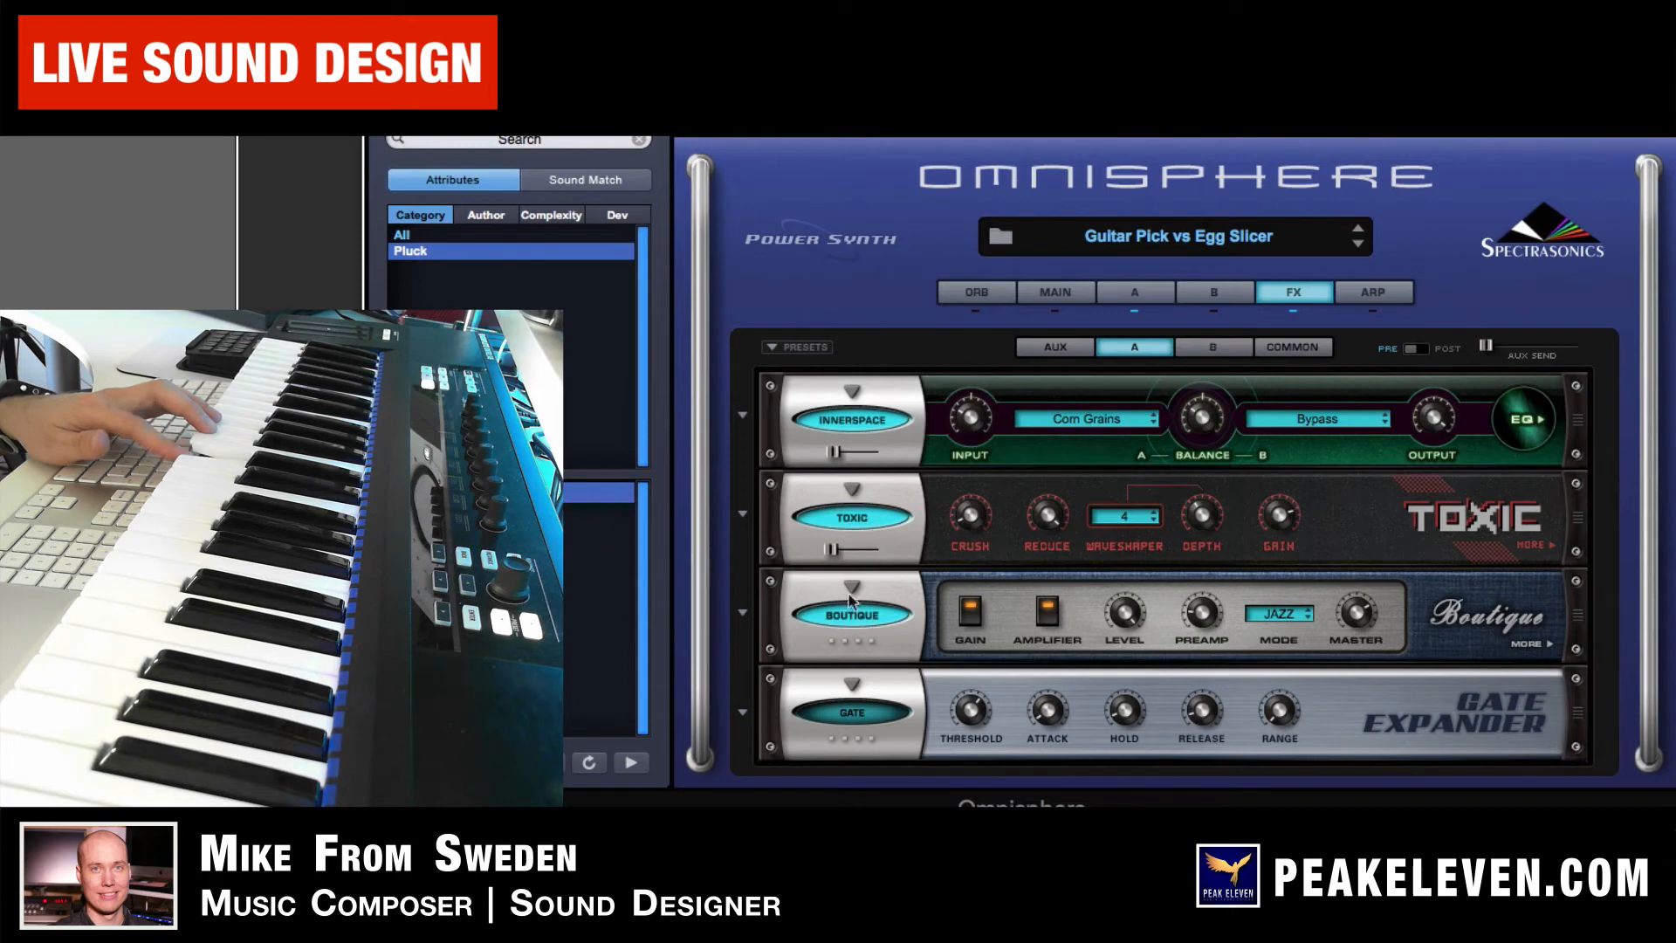
pyautogui.moveTo(773, 611); pyautogui.dragTo(790, 512)
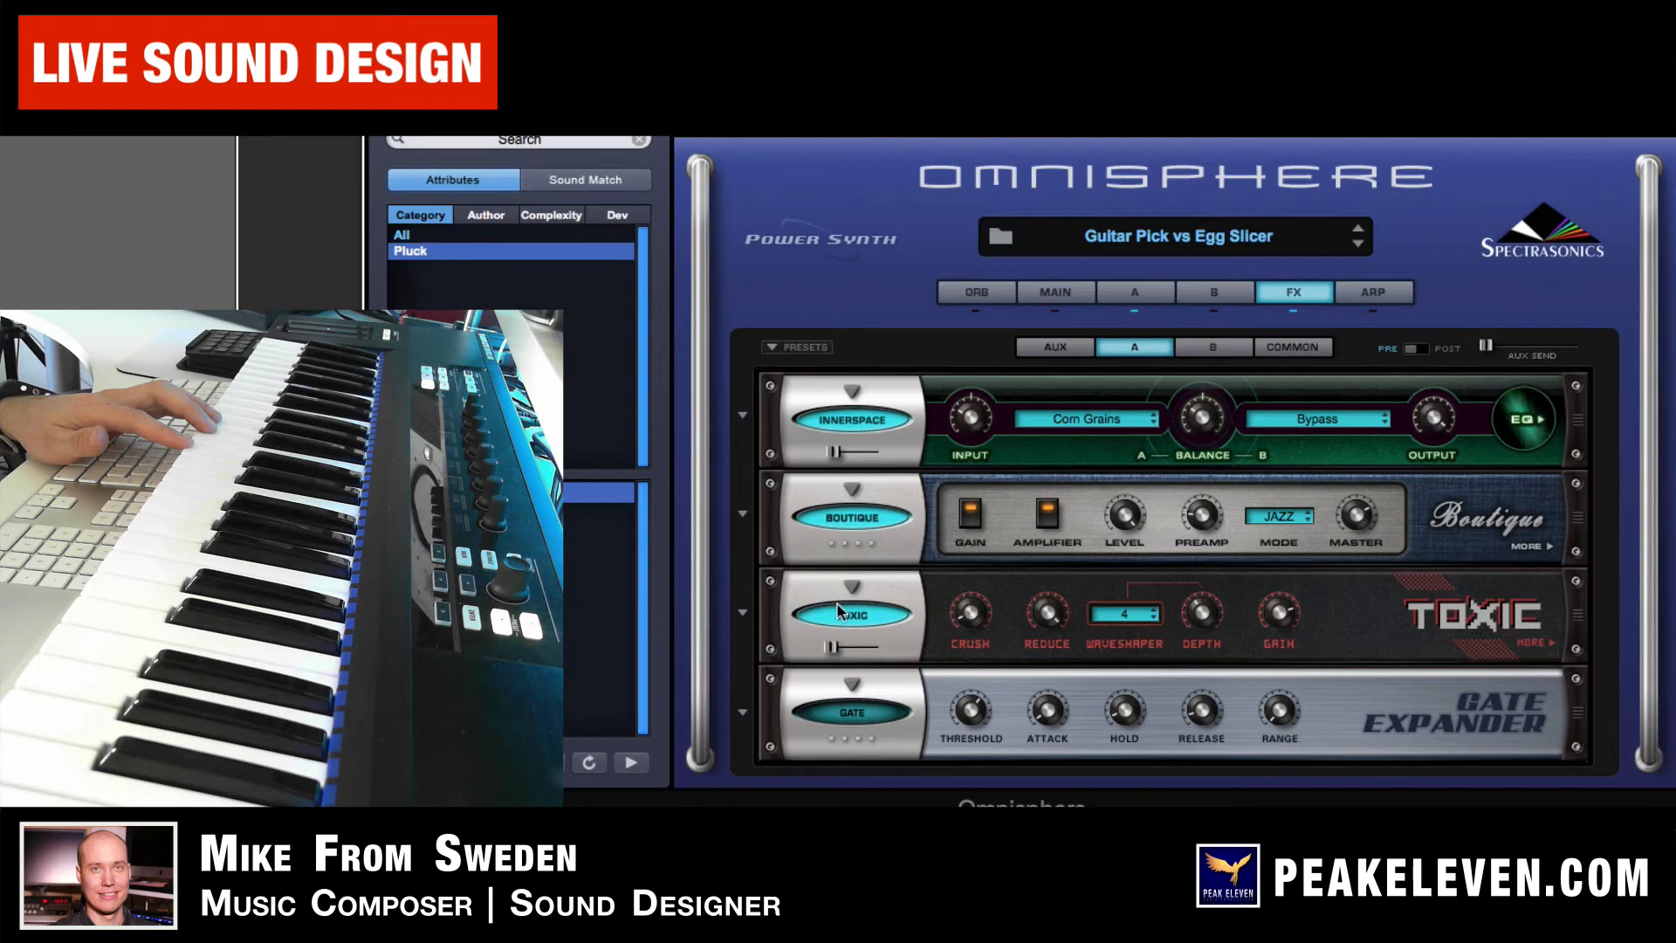
# Replace the Toxic distortion in layer A's third effects slot with the Tape Slammer dynamics effect
pyautogui.click(853, 588)
pyautogui.moveTo(947, 631)
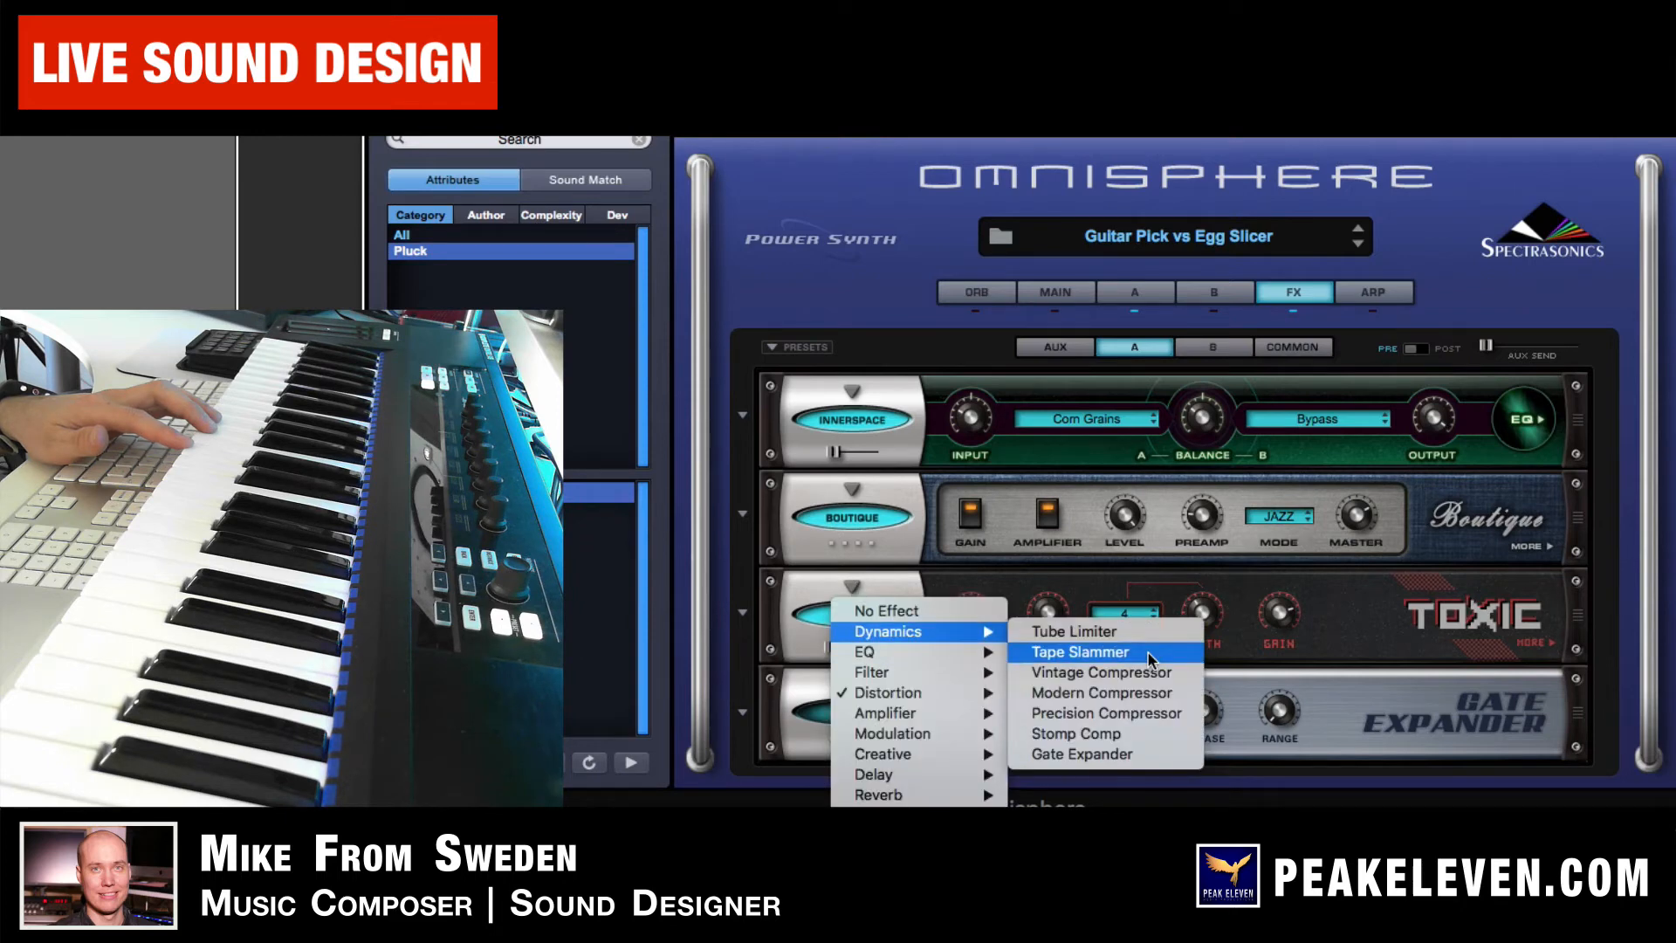
pyautogui.click(1113, 653)
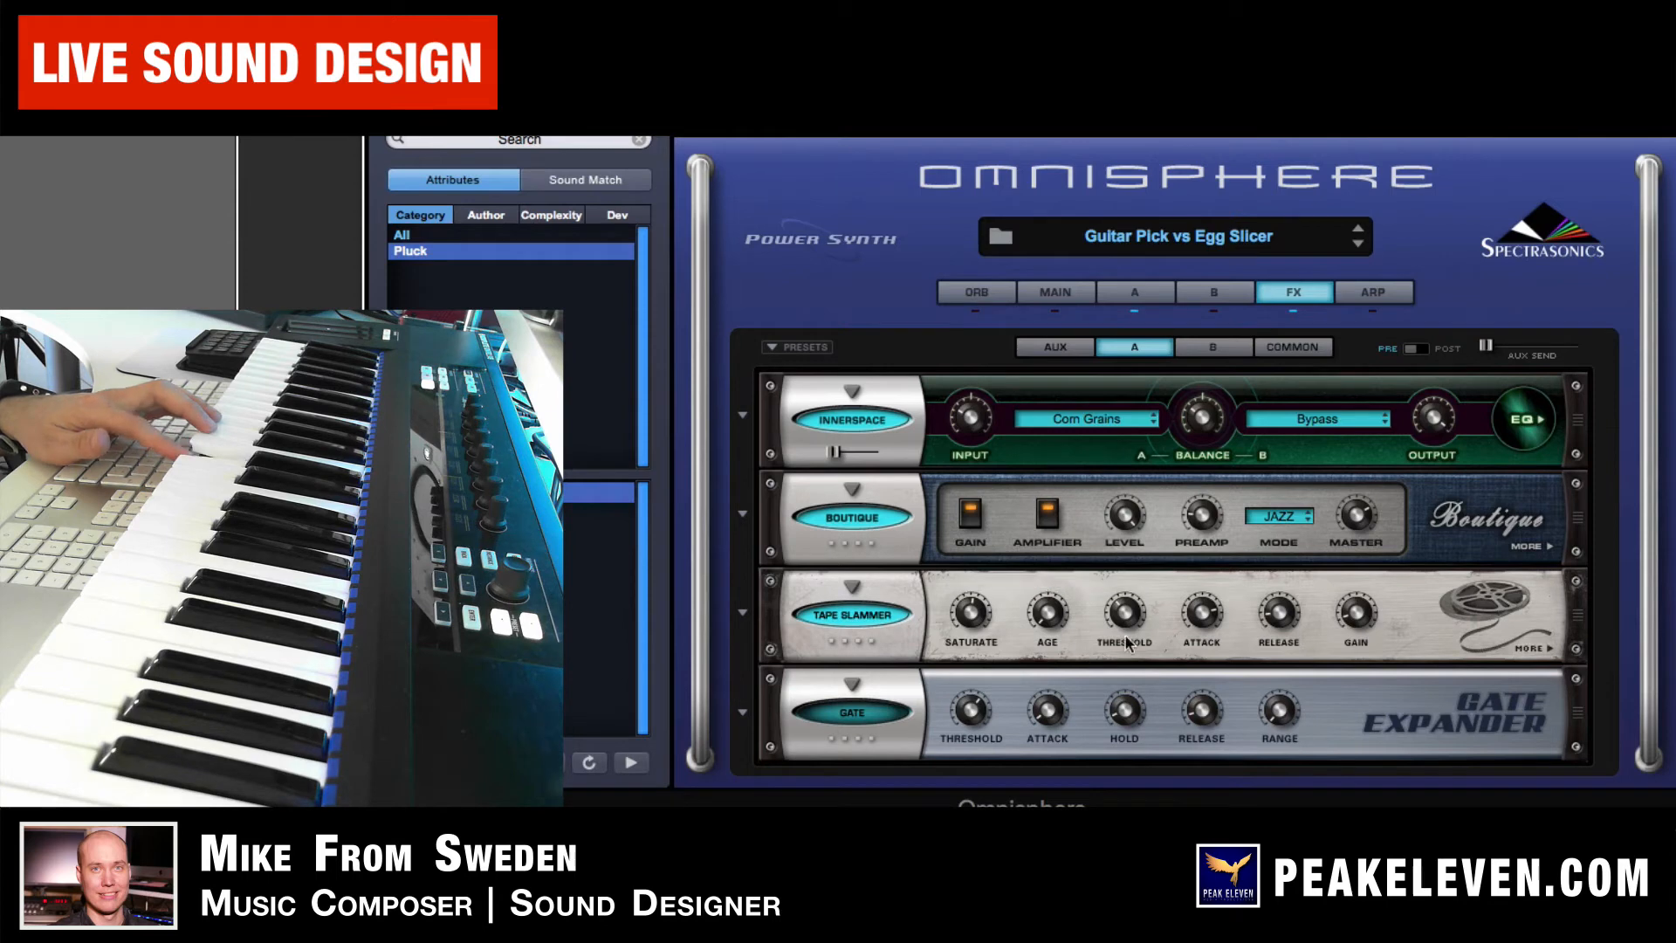
pyautogui.click(887, 718)
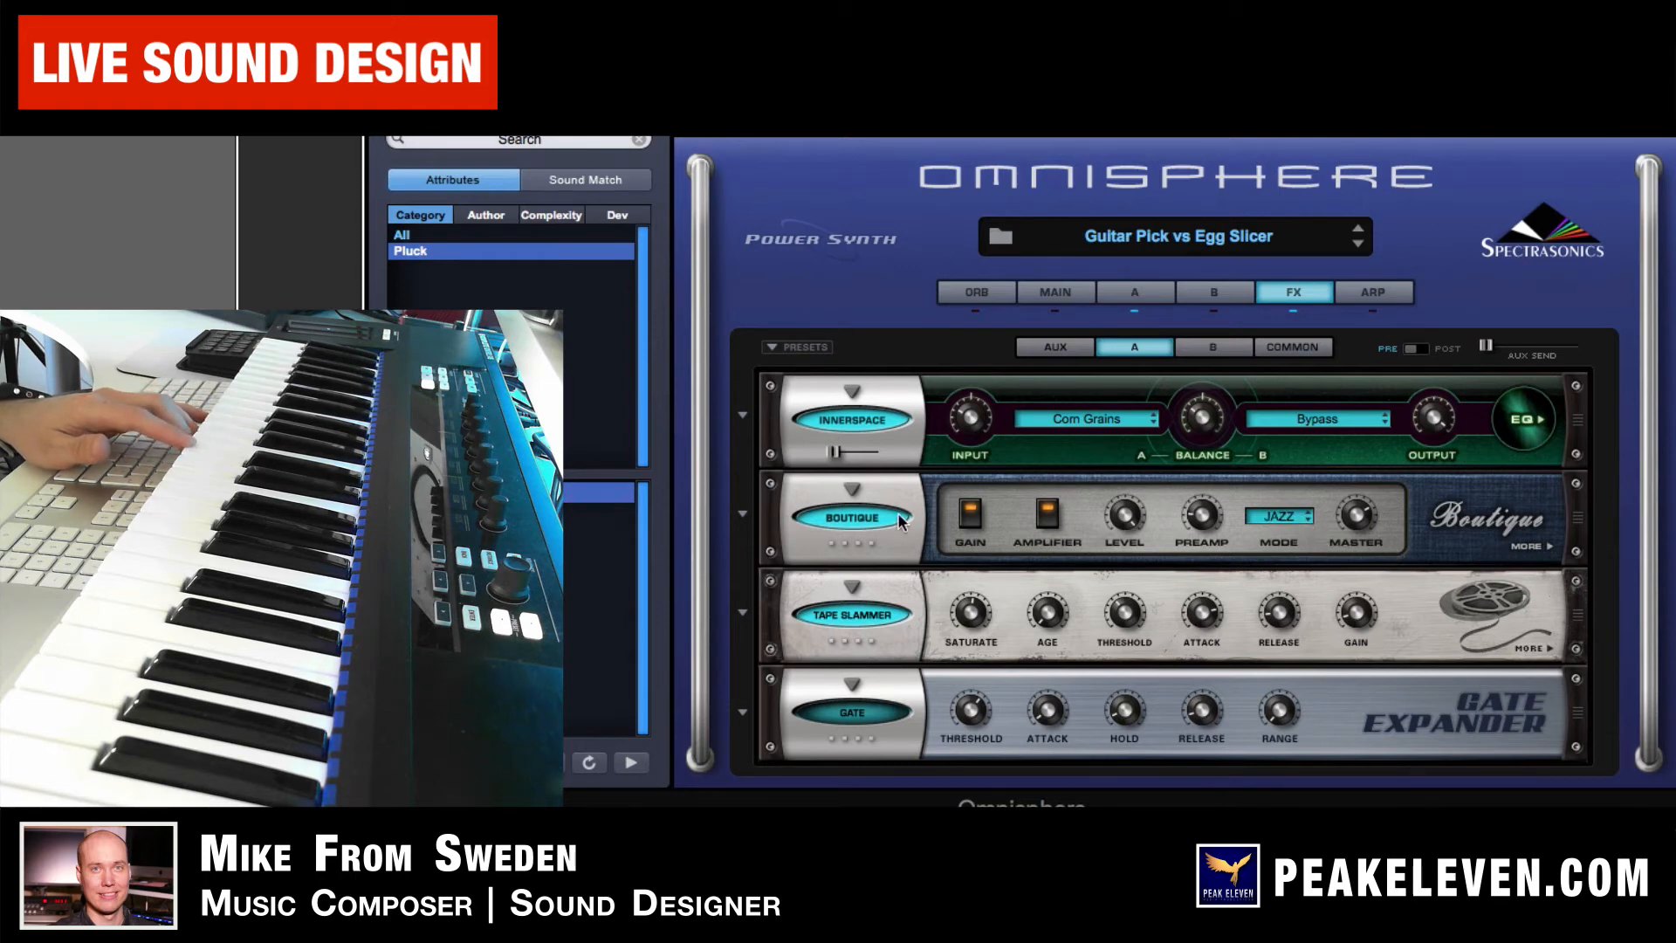
# Try the Classic Twin amplifier in place of Boutique in layer A's second effects slot, both active and bypassed
pyautogui.click(852, 493)
pyautogui.moveTo(949, 618)
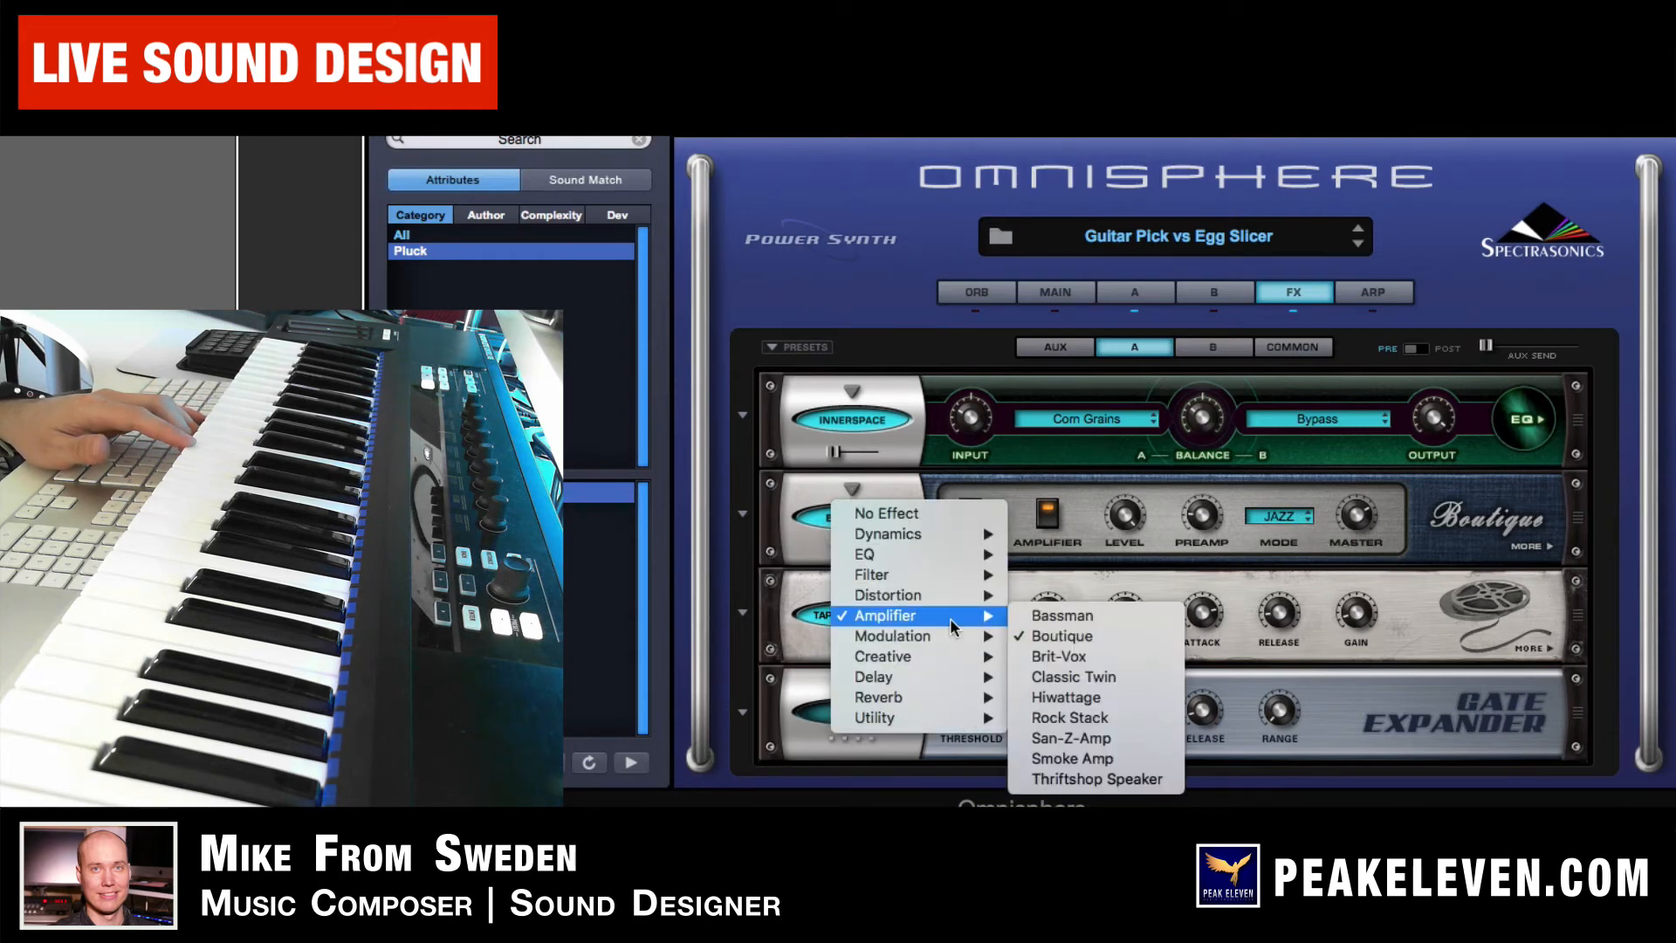
pyautogui.click(1097, 681)
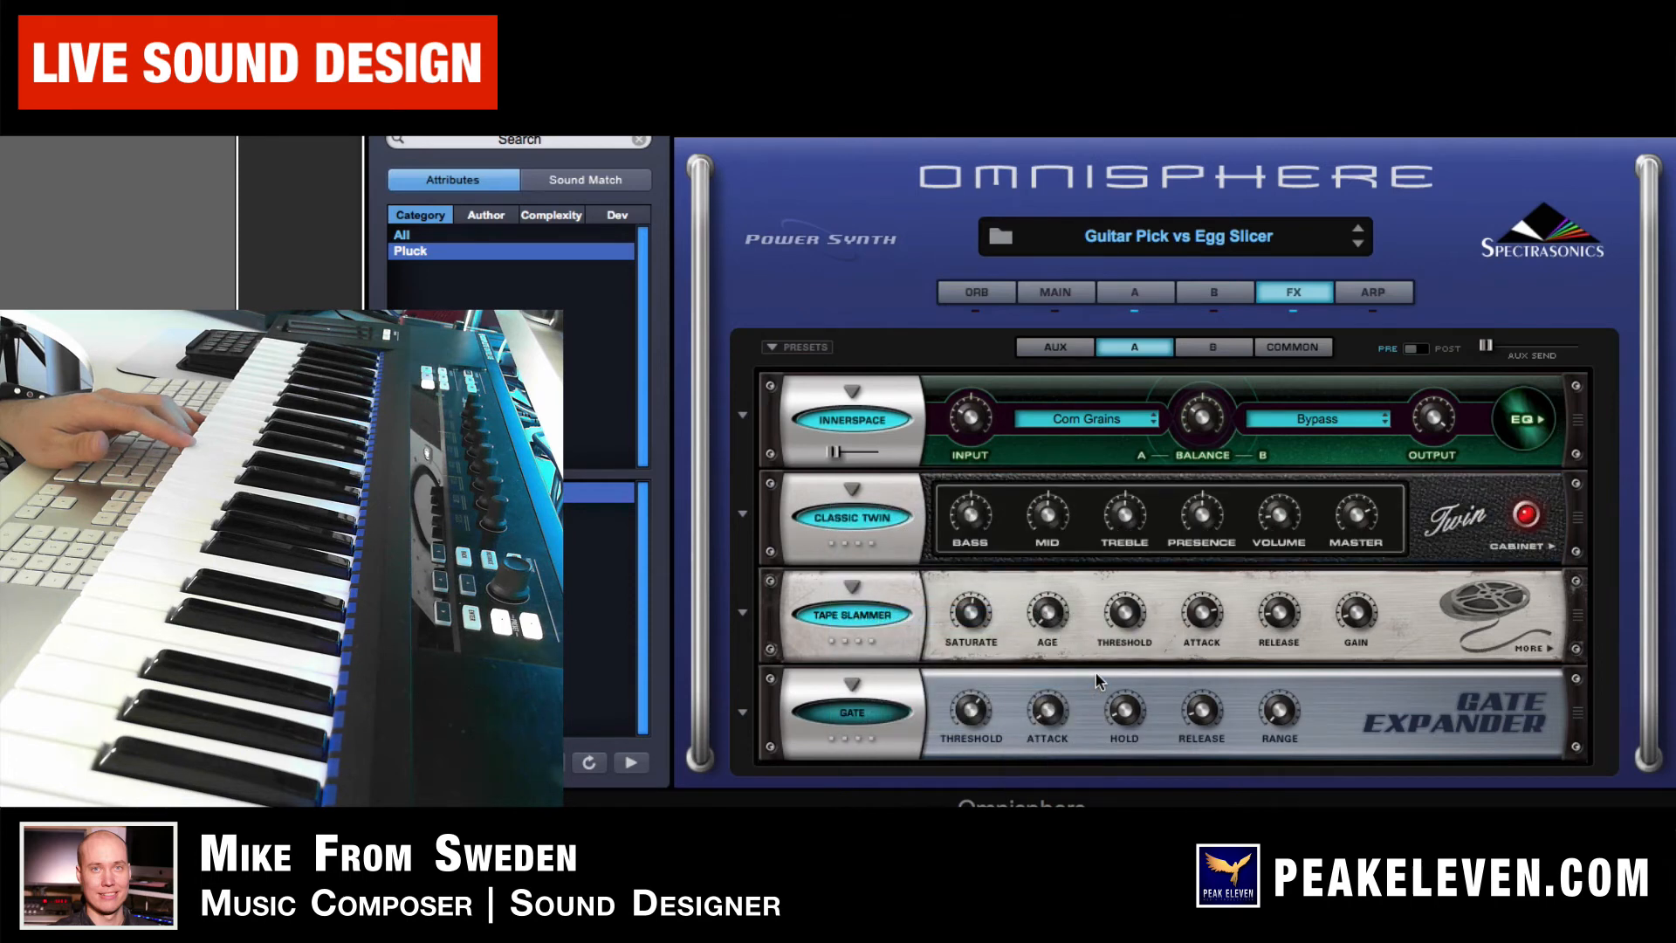
pyautogui.moveTo(1217, 524)
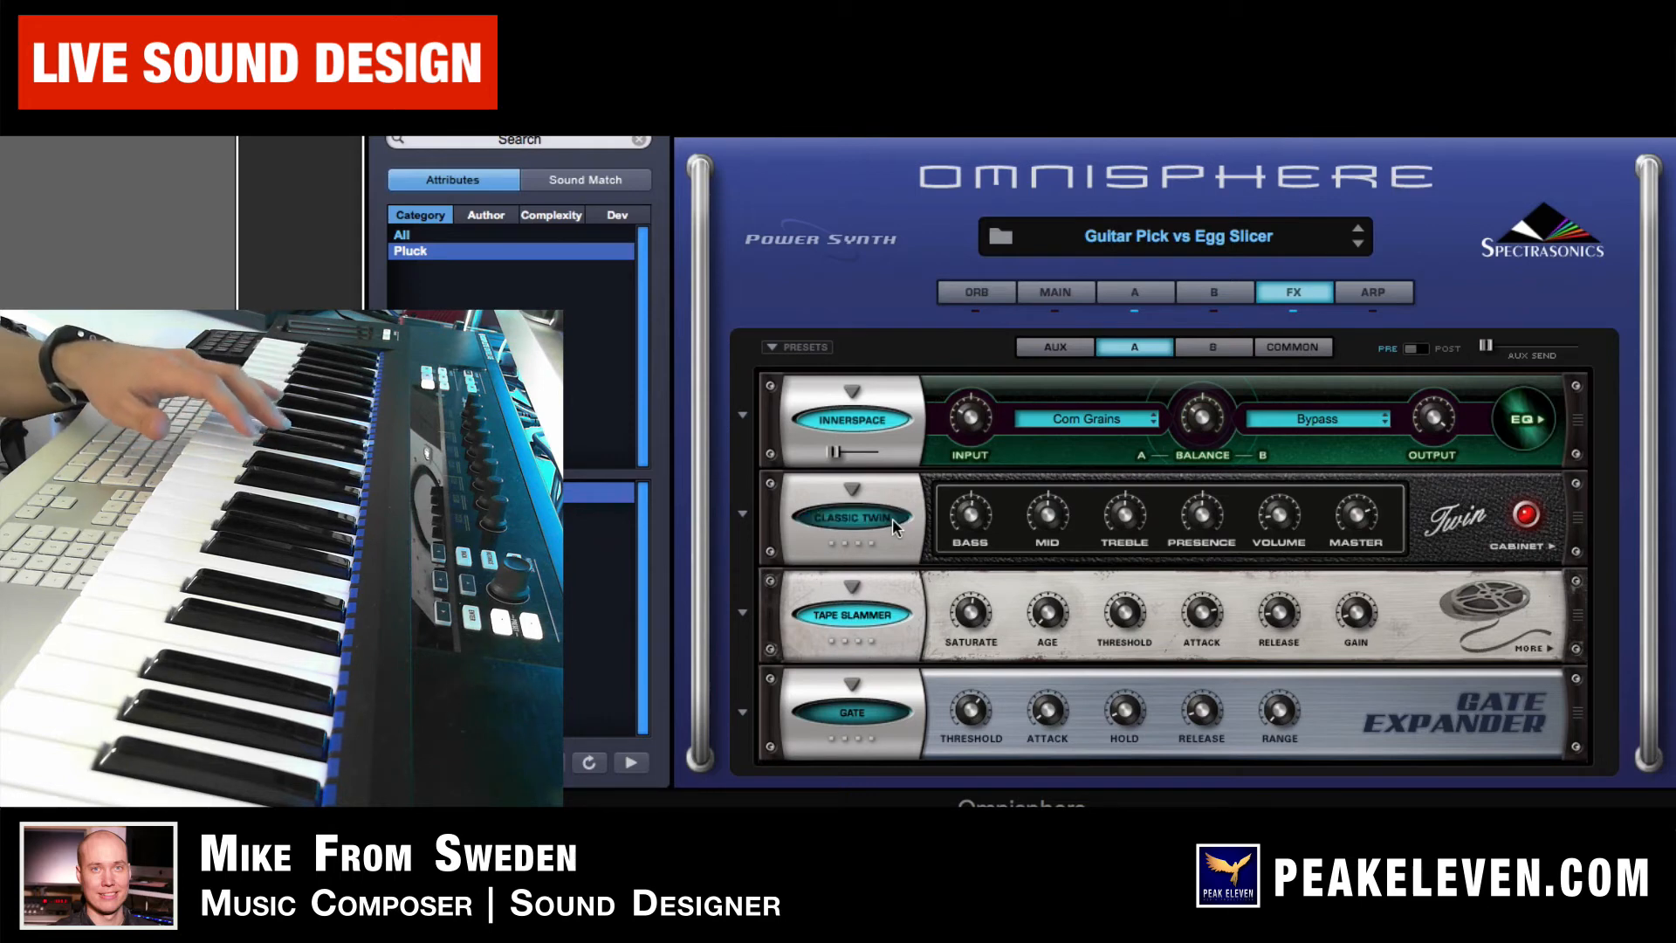
pyautogui.click(855, 487)
pyautogui.click(904, 477)
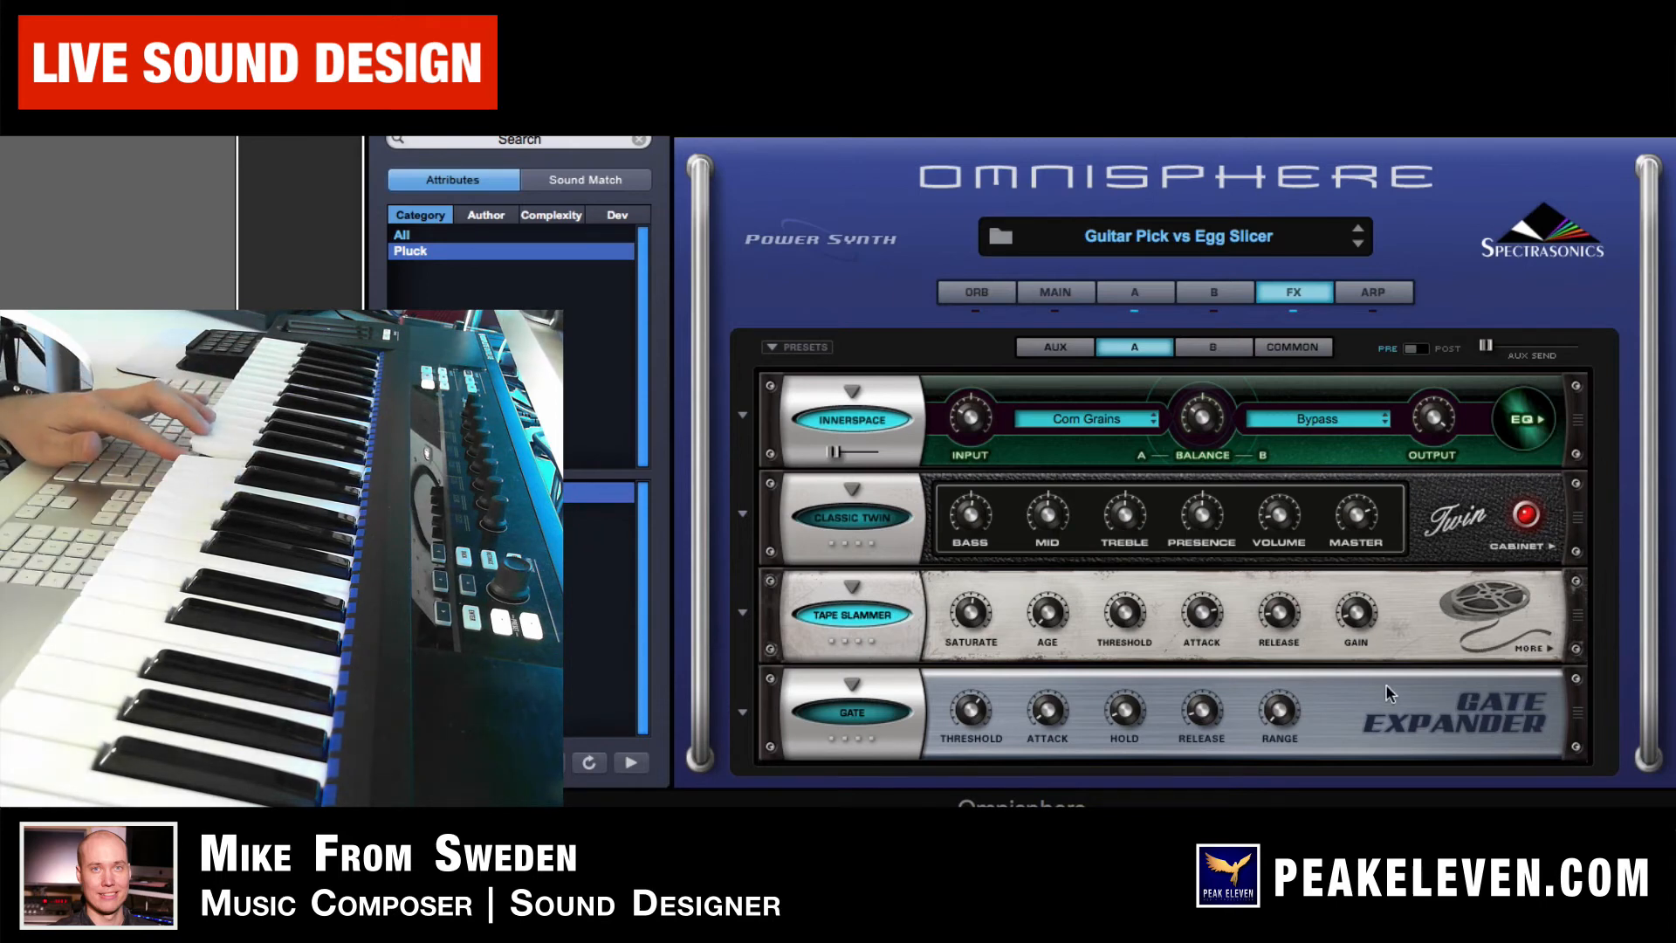
# Swap the Classic Twin and the Tape Slammer so the Tape Slammer sits in layer A's second effects slot
pyautogui.click(751, 608)
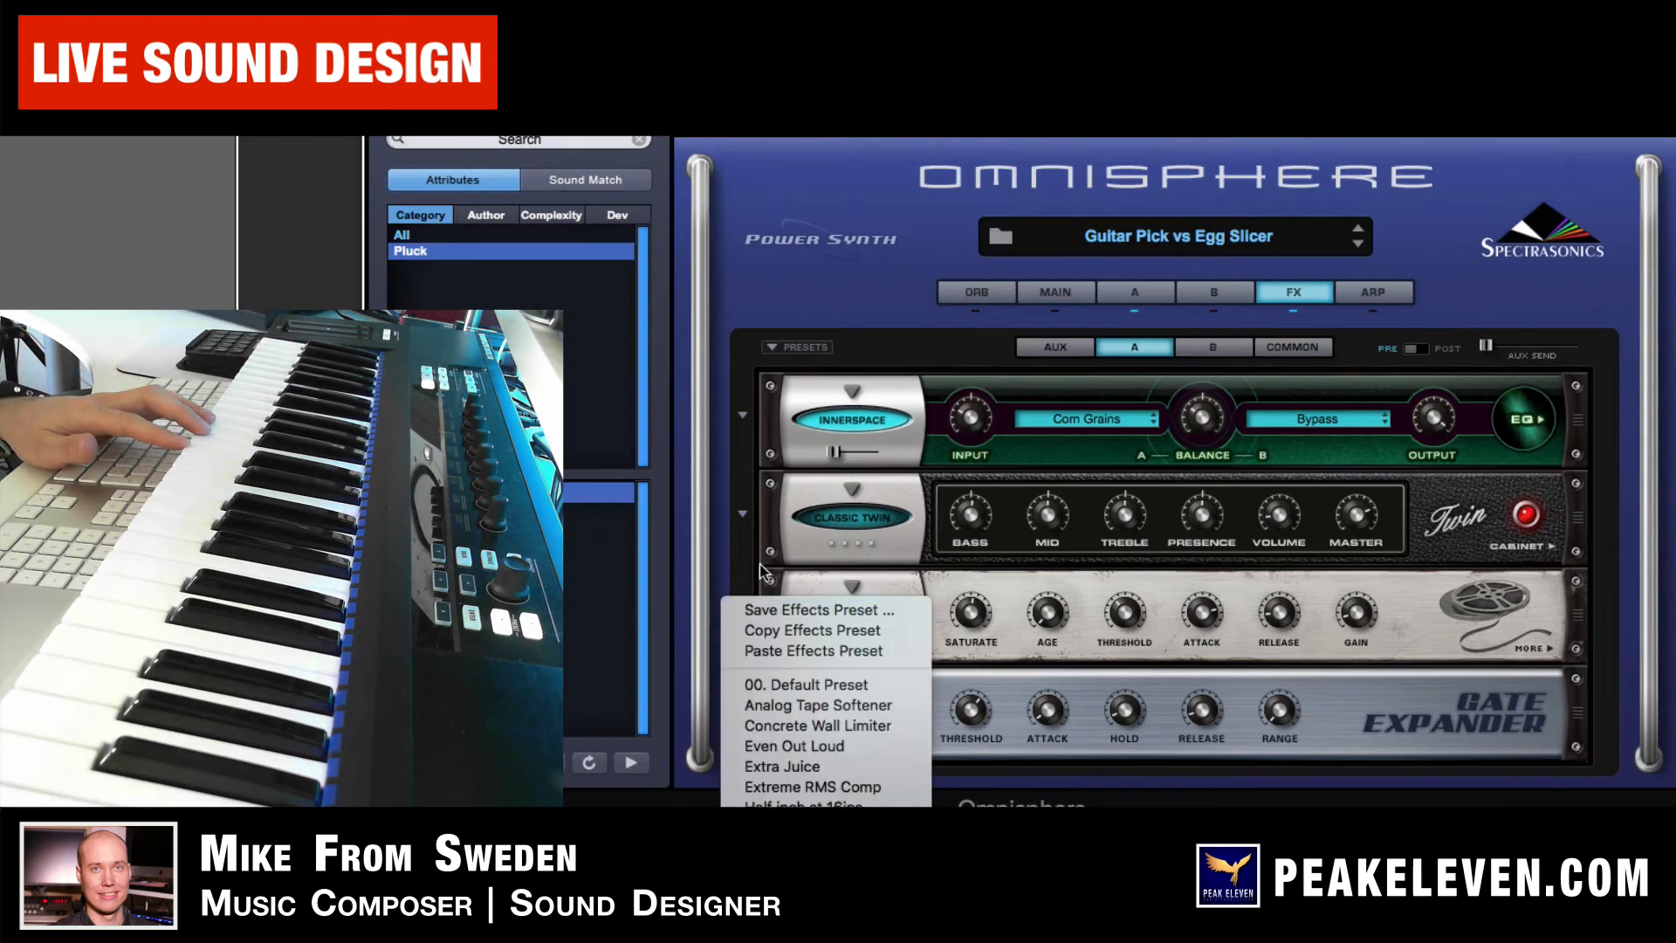
pyautogui.click(780, 535)
pyautogui.moveTo(847, 518); pyautogui.dragTo(846, 615)
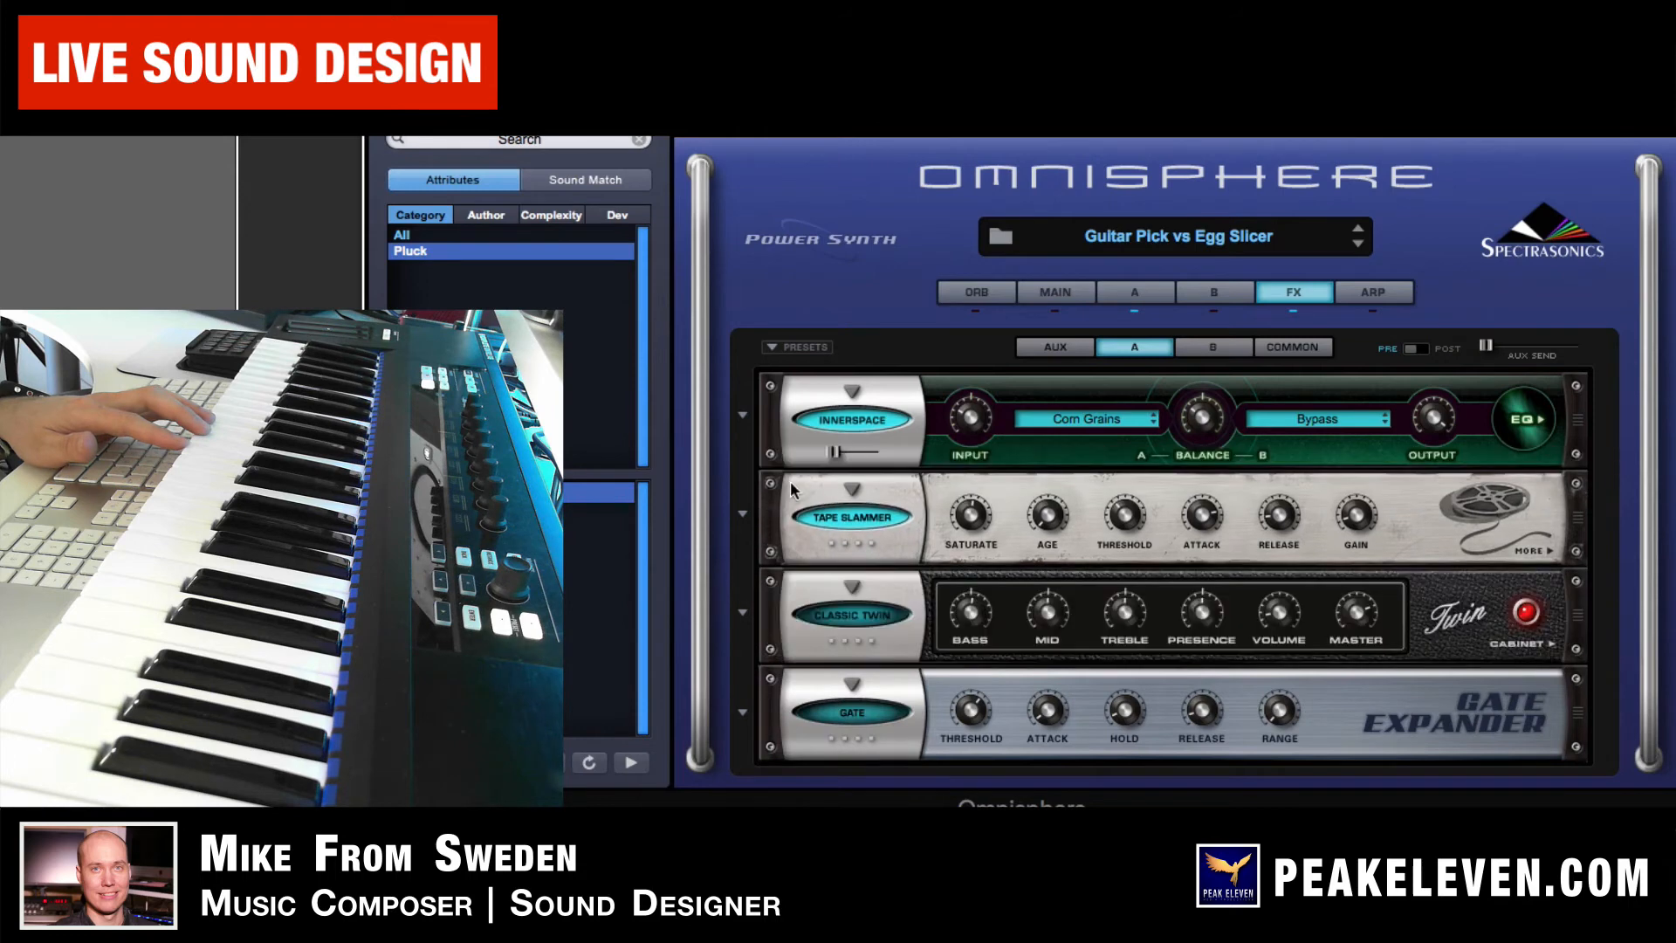
# Replace the Classic Twin amplifier in layer A's third effects slot with the BPM Delay X3
pyautogui.click(847, 616)
pyautogui.moveTo(940, 674)
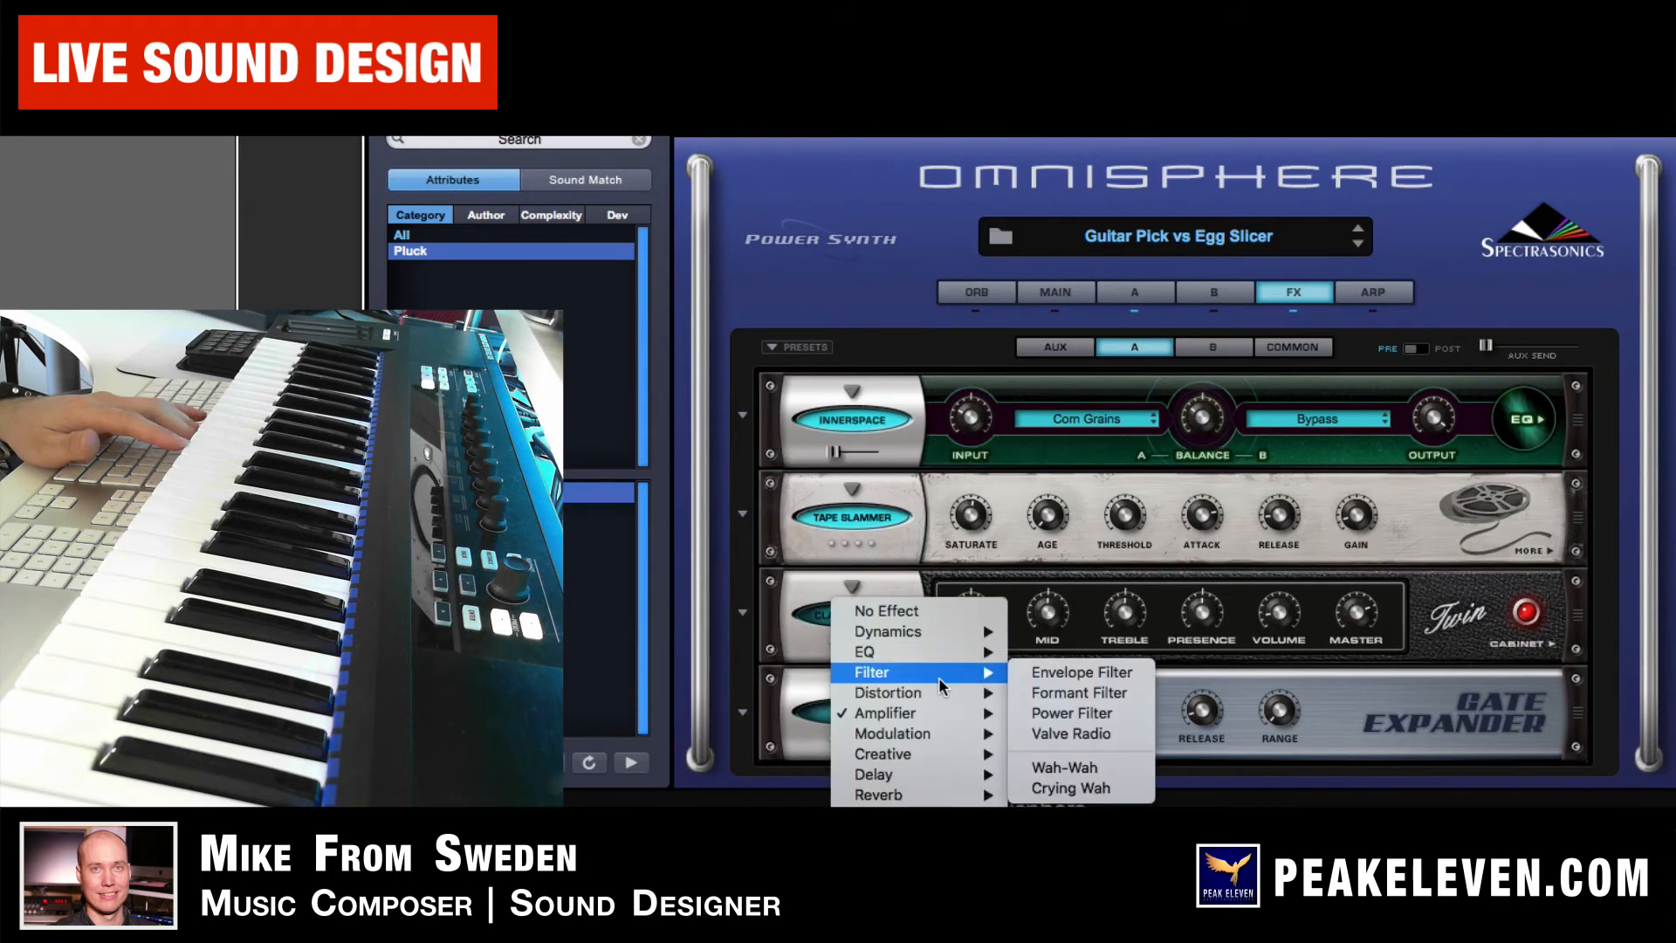
pyautogui.moveTo(956, 730)
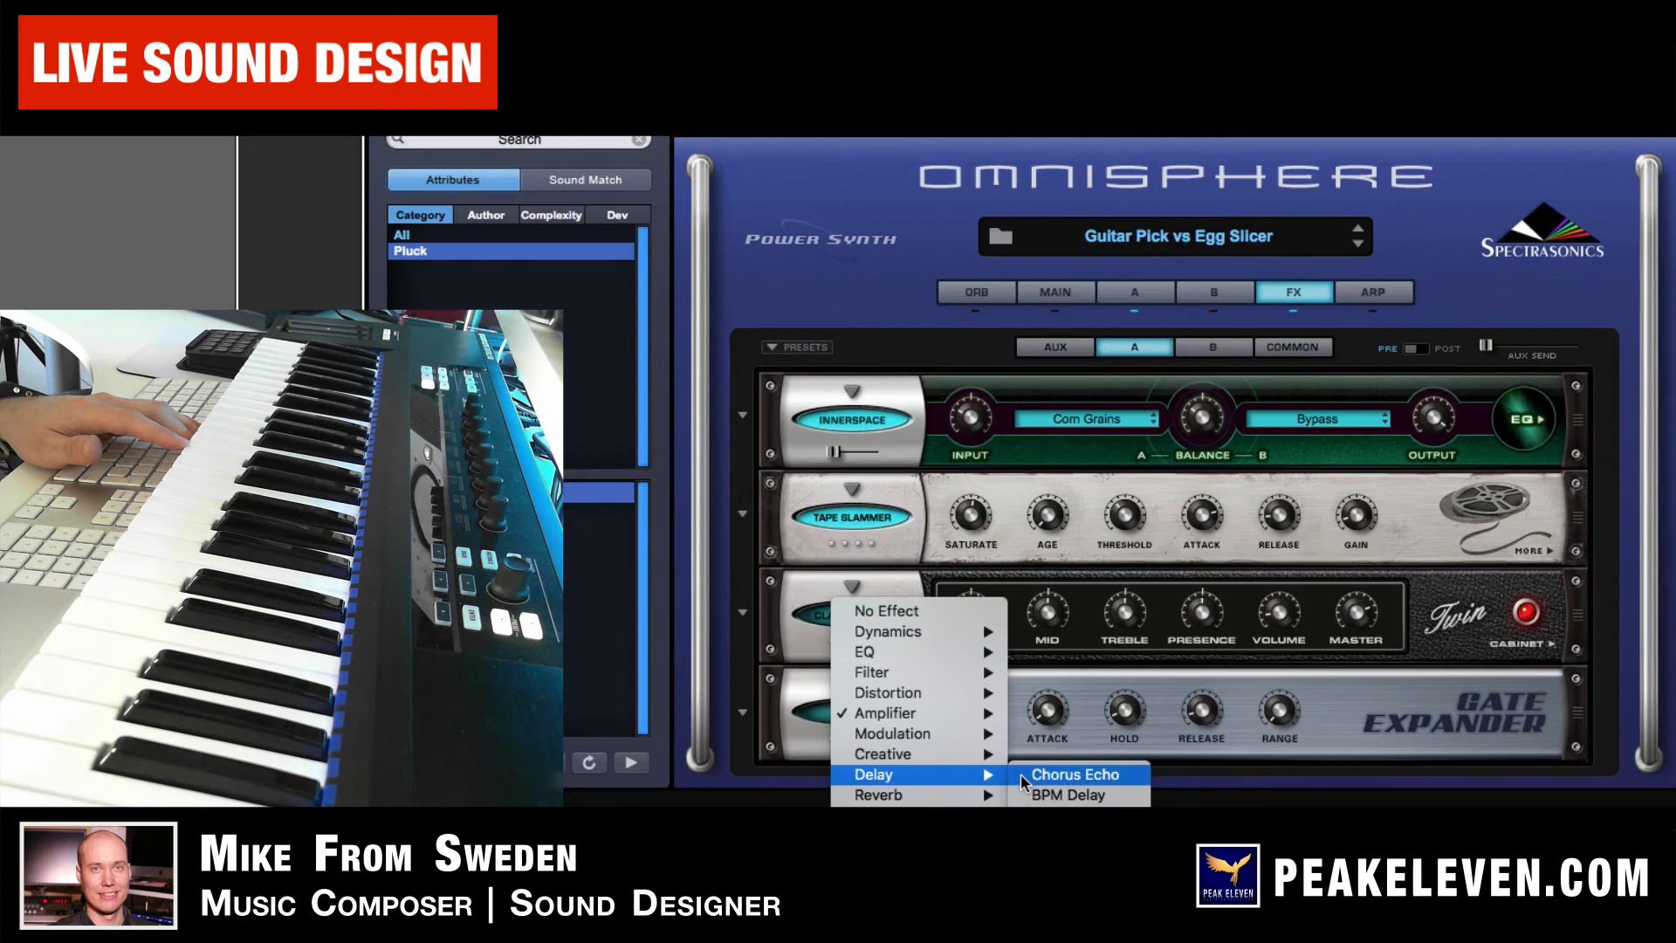
pyautogui.click(1077, 790)
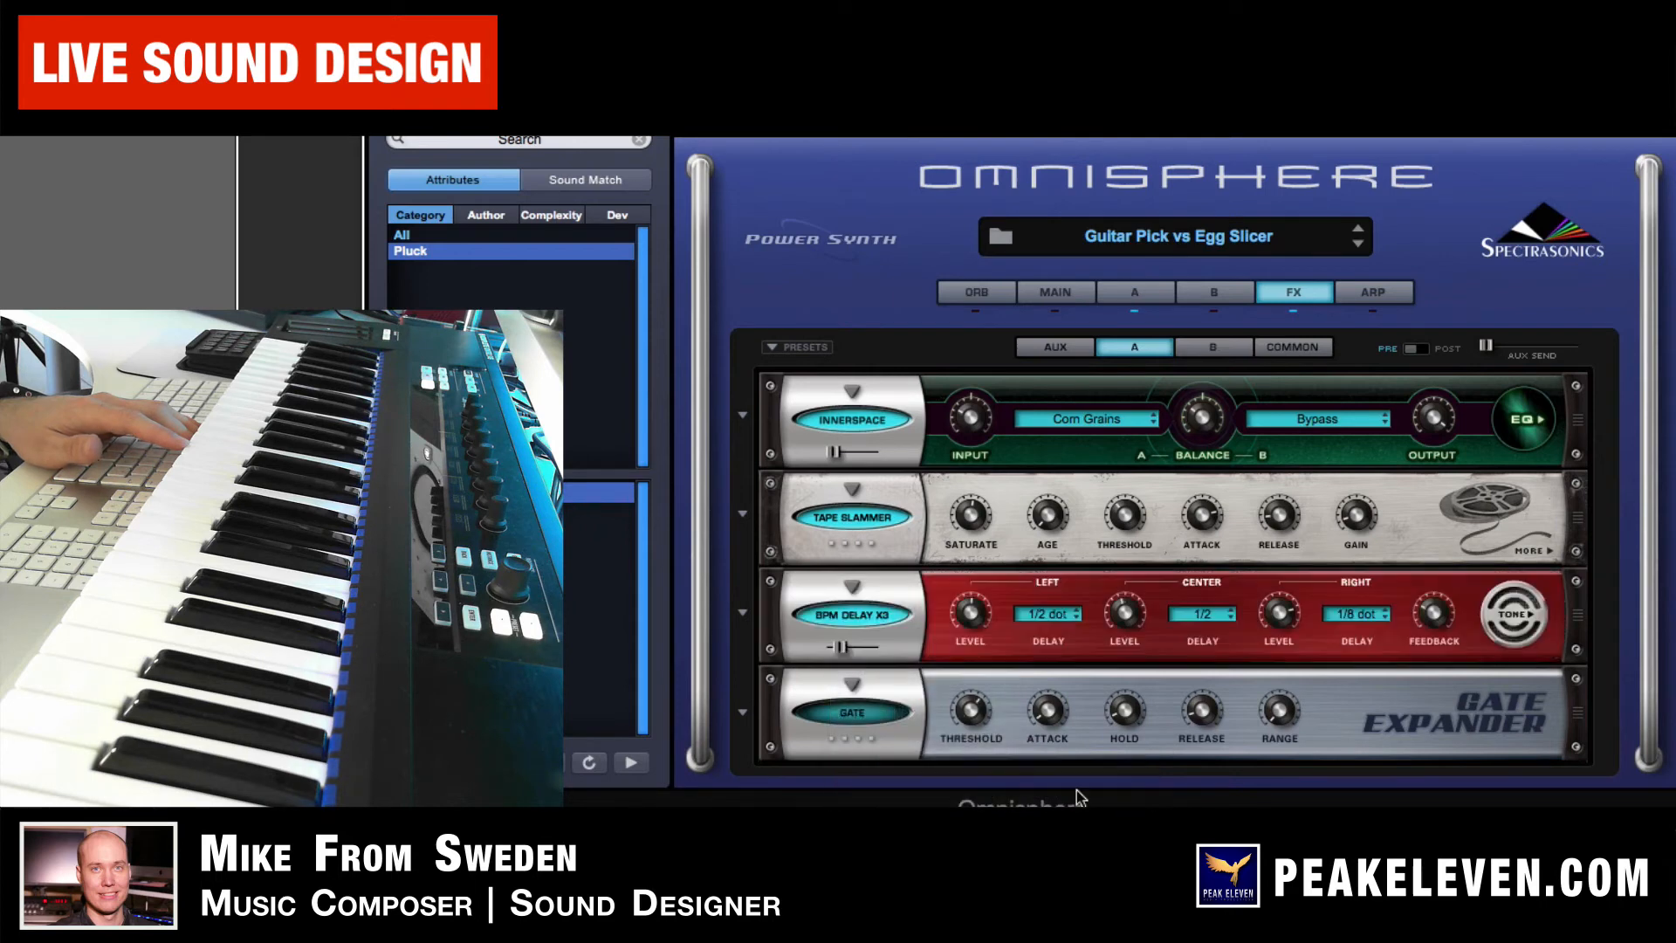
# Set the BPM Delay X3's left delay to 1/8 dot and lower the effect's mix
pyautogui.click(1046, 616)
pyautogui.click(1050, 657)
pyautogui.click(1059, 615)
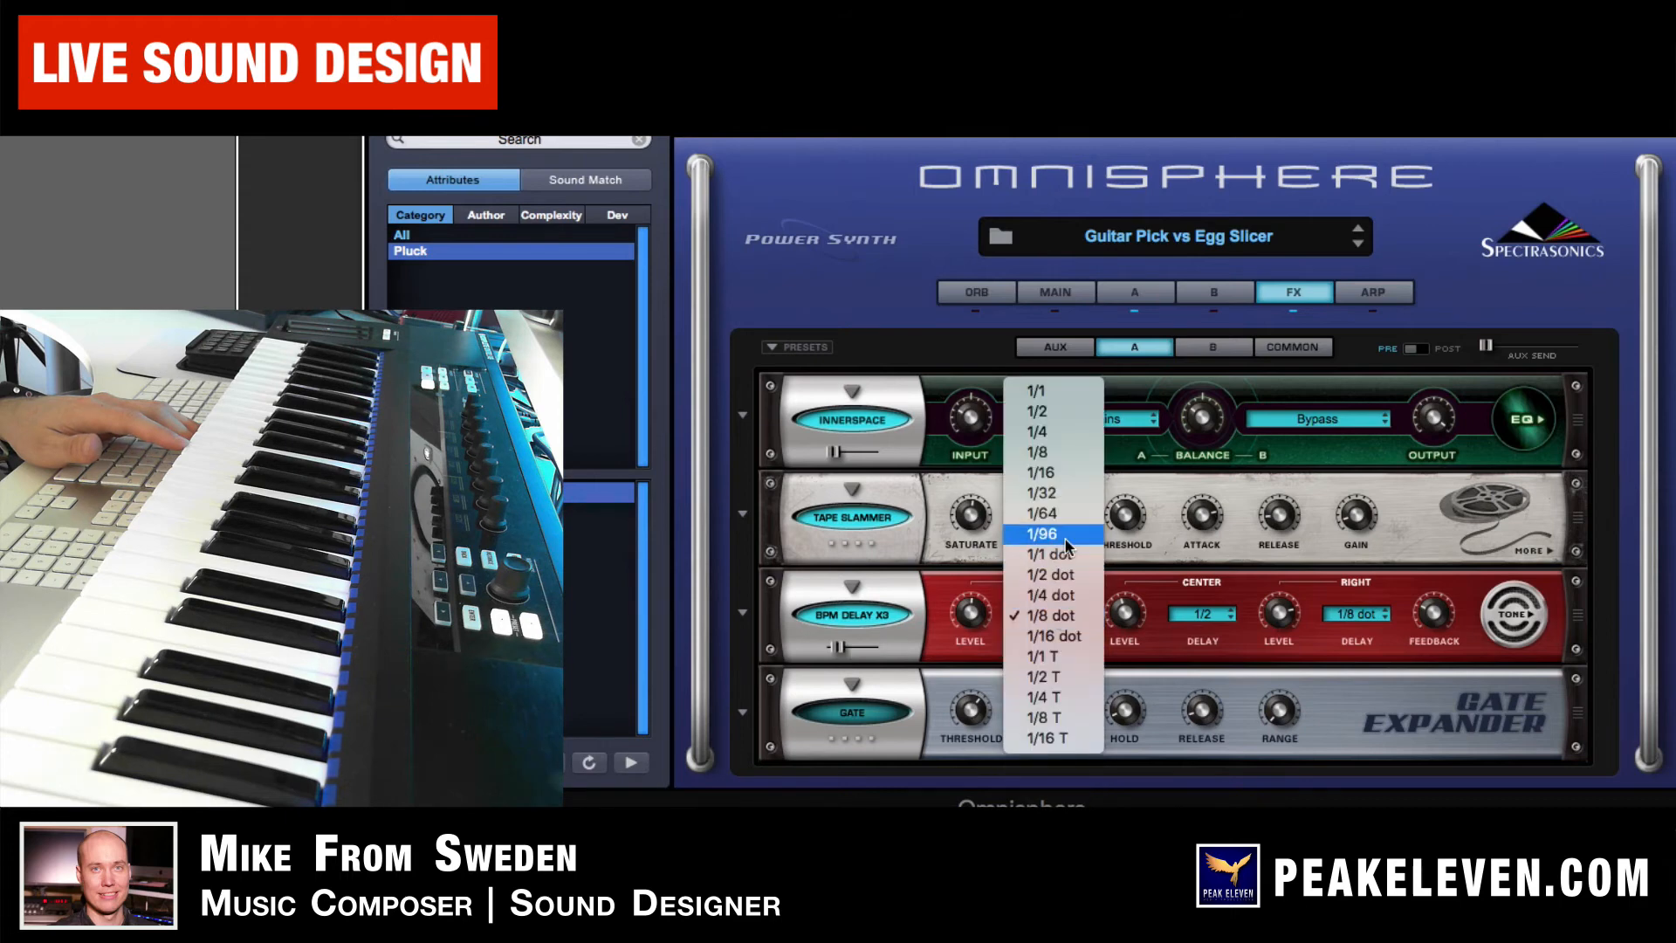
pyautogui.click(1066, 617)
pyautogui.moveTo(838, 647); pyautogui.dragTo(832, 644)
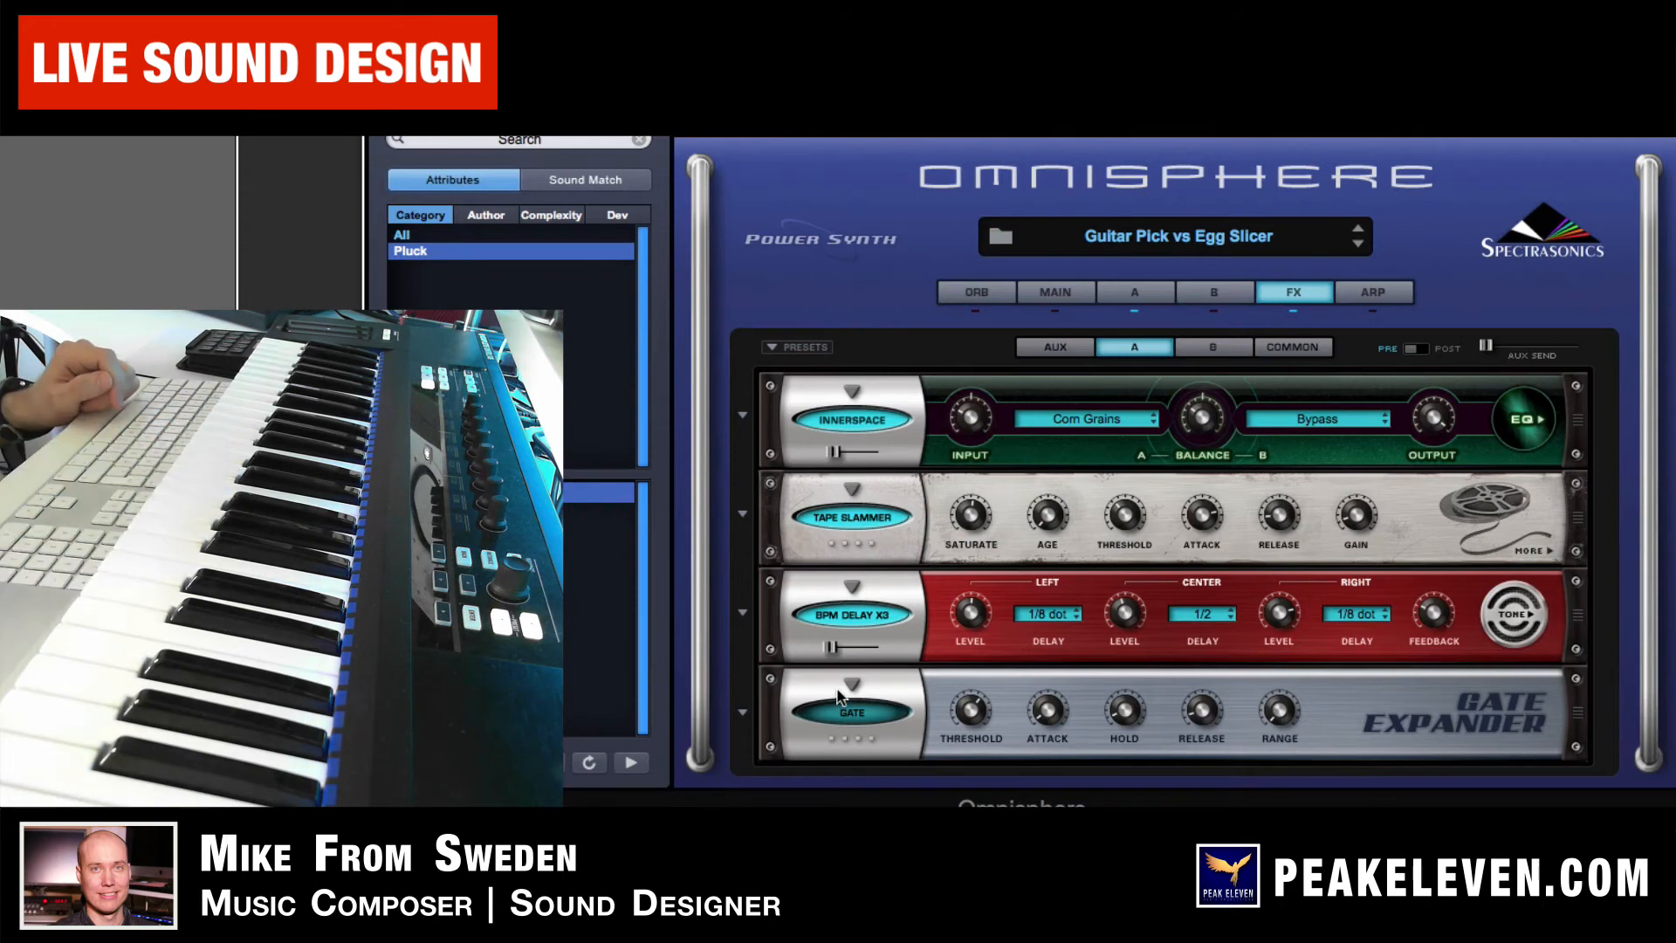
# Swap Innerspace with the Gate Expander between layer A's first and fourth effects slots, activating the gate with a lower threshold
pyautogui.click(873, 420)
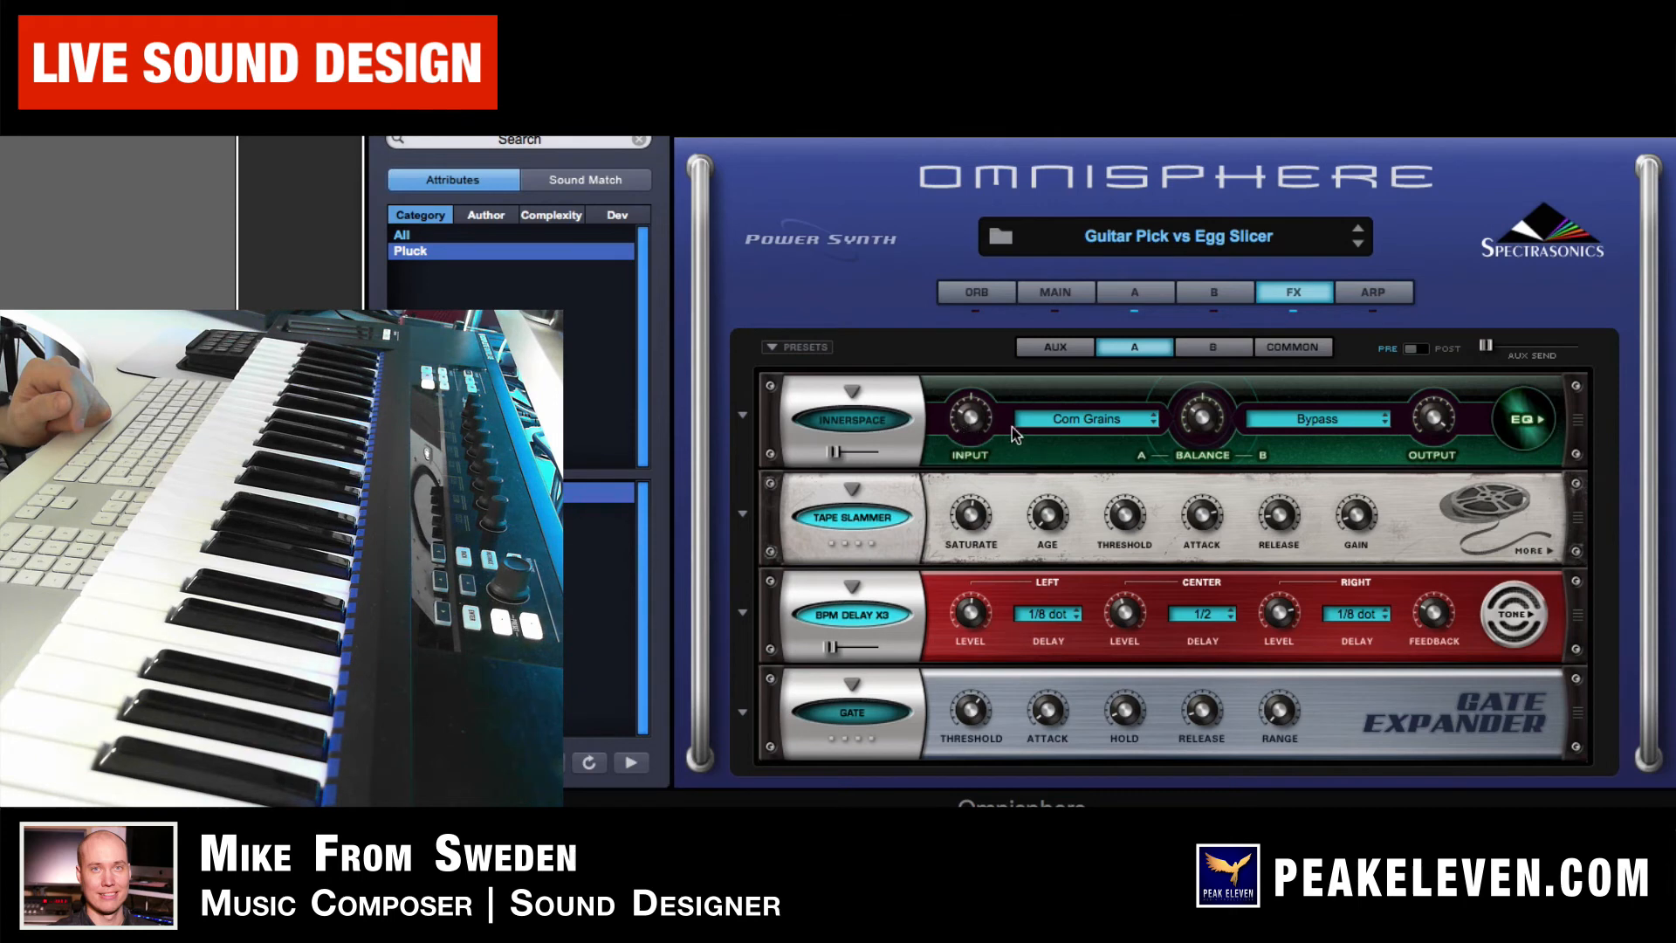
pyautogui.moveTo(835, 454)
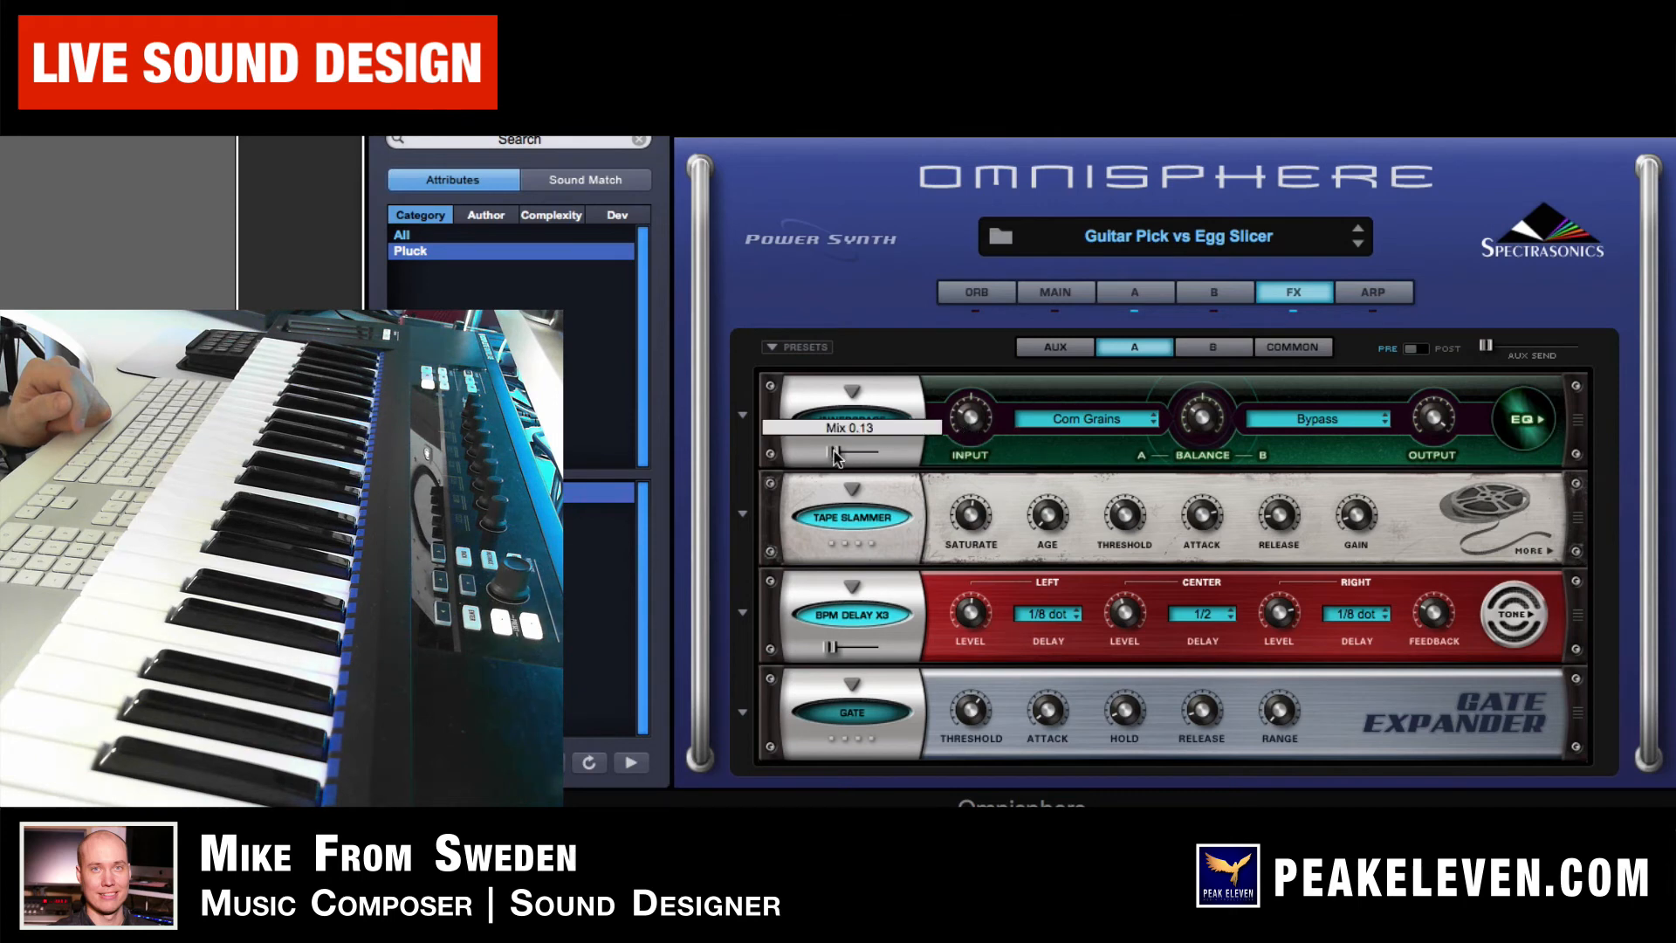
pyautogui.moveTo(775, 419); pyautogui.dragTo(788, 673)
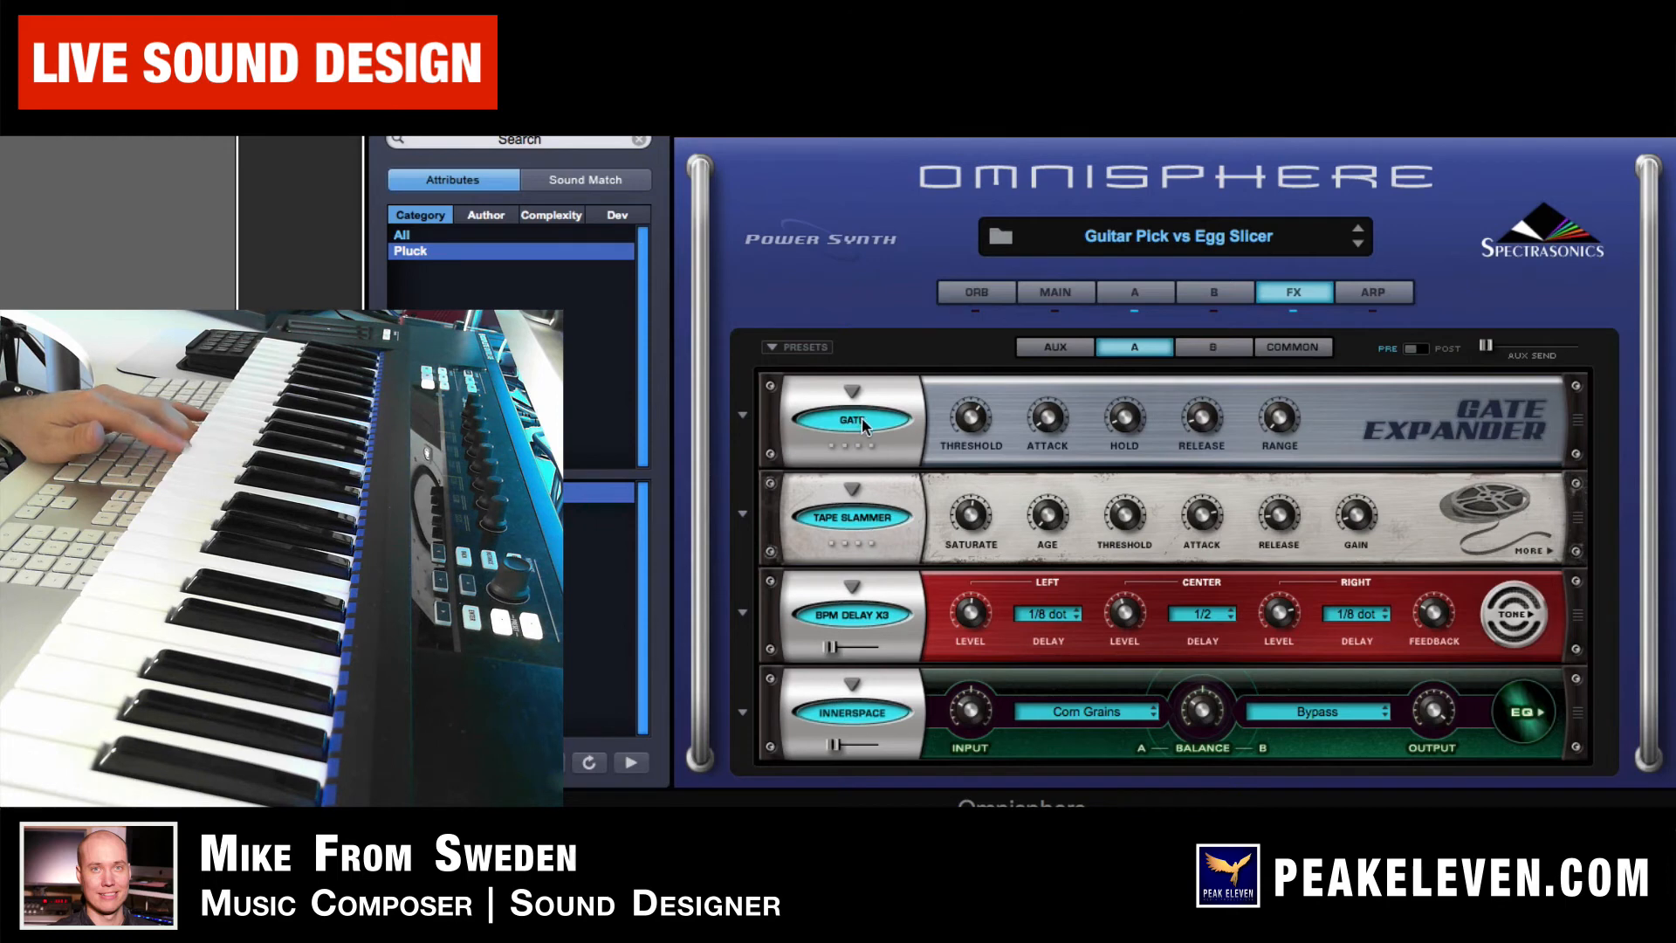
pyautogui.moveTo(975, 421); pyautogui.dragTo(982, 528)
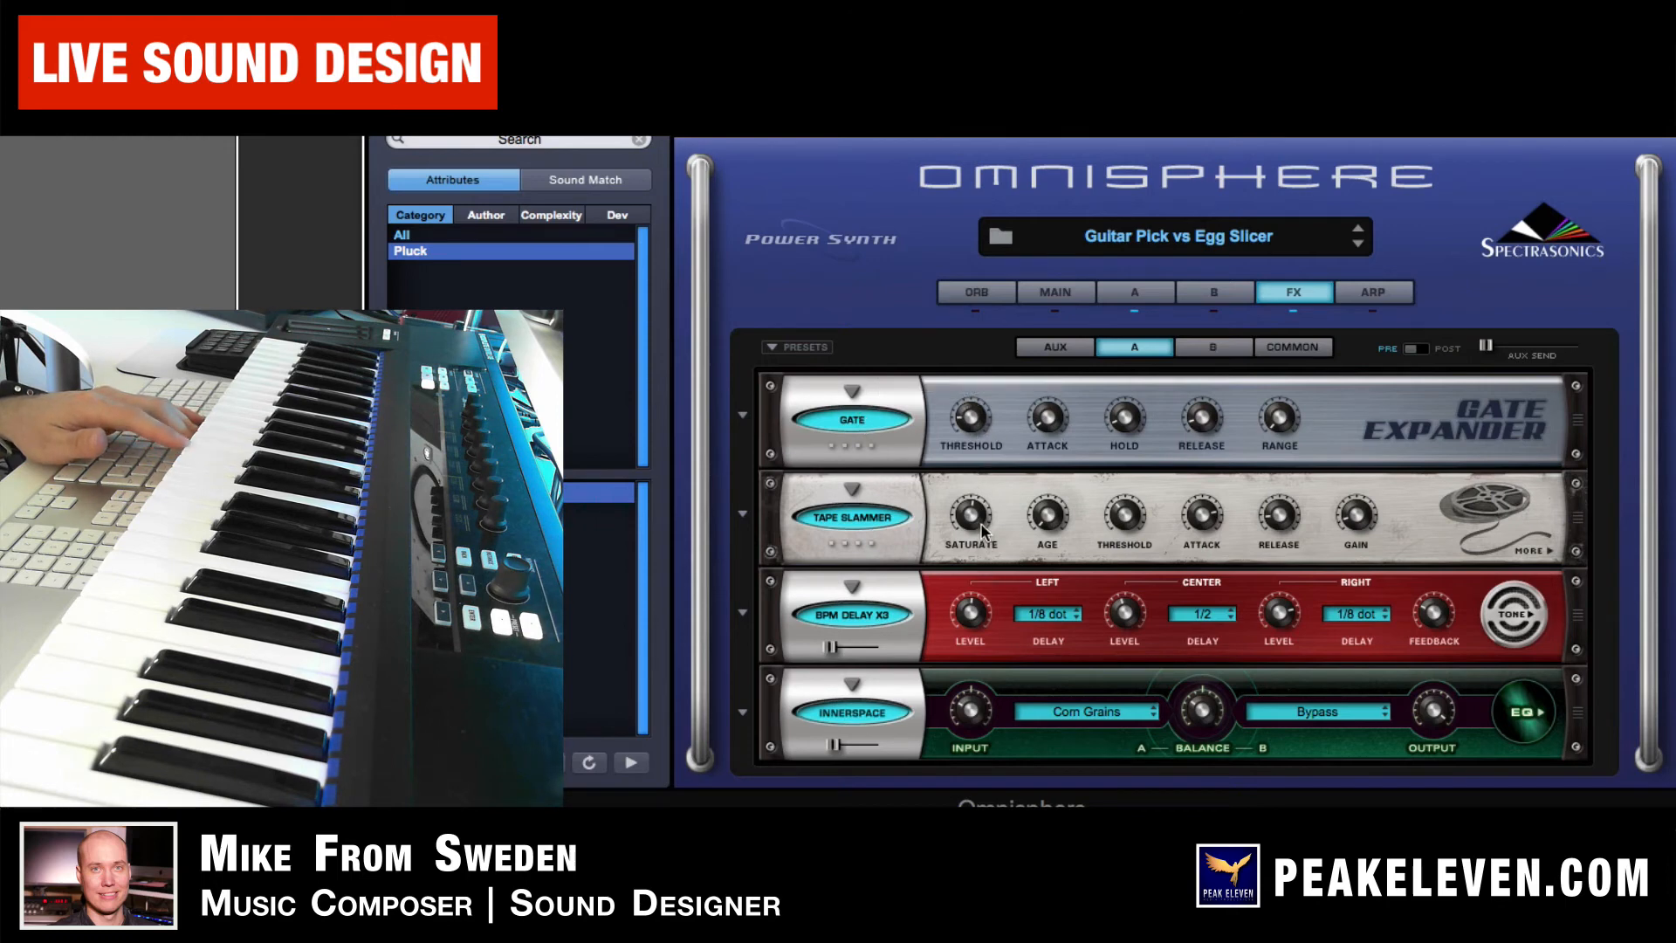
# Try the Stompbox Modeler distortion in place of the Gate Expander in layer A's first effects slot
pyautogui.click(844, 425)
pyautogui.moveTo(918, 474)
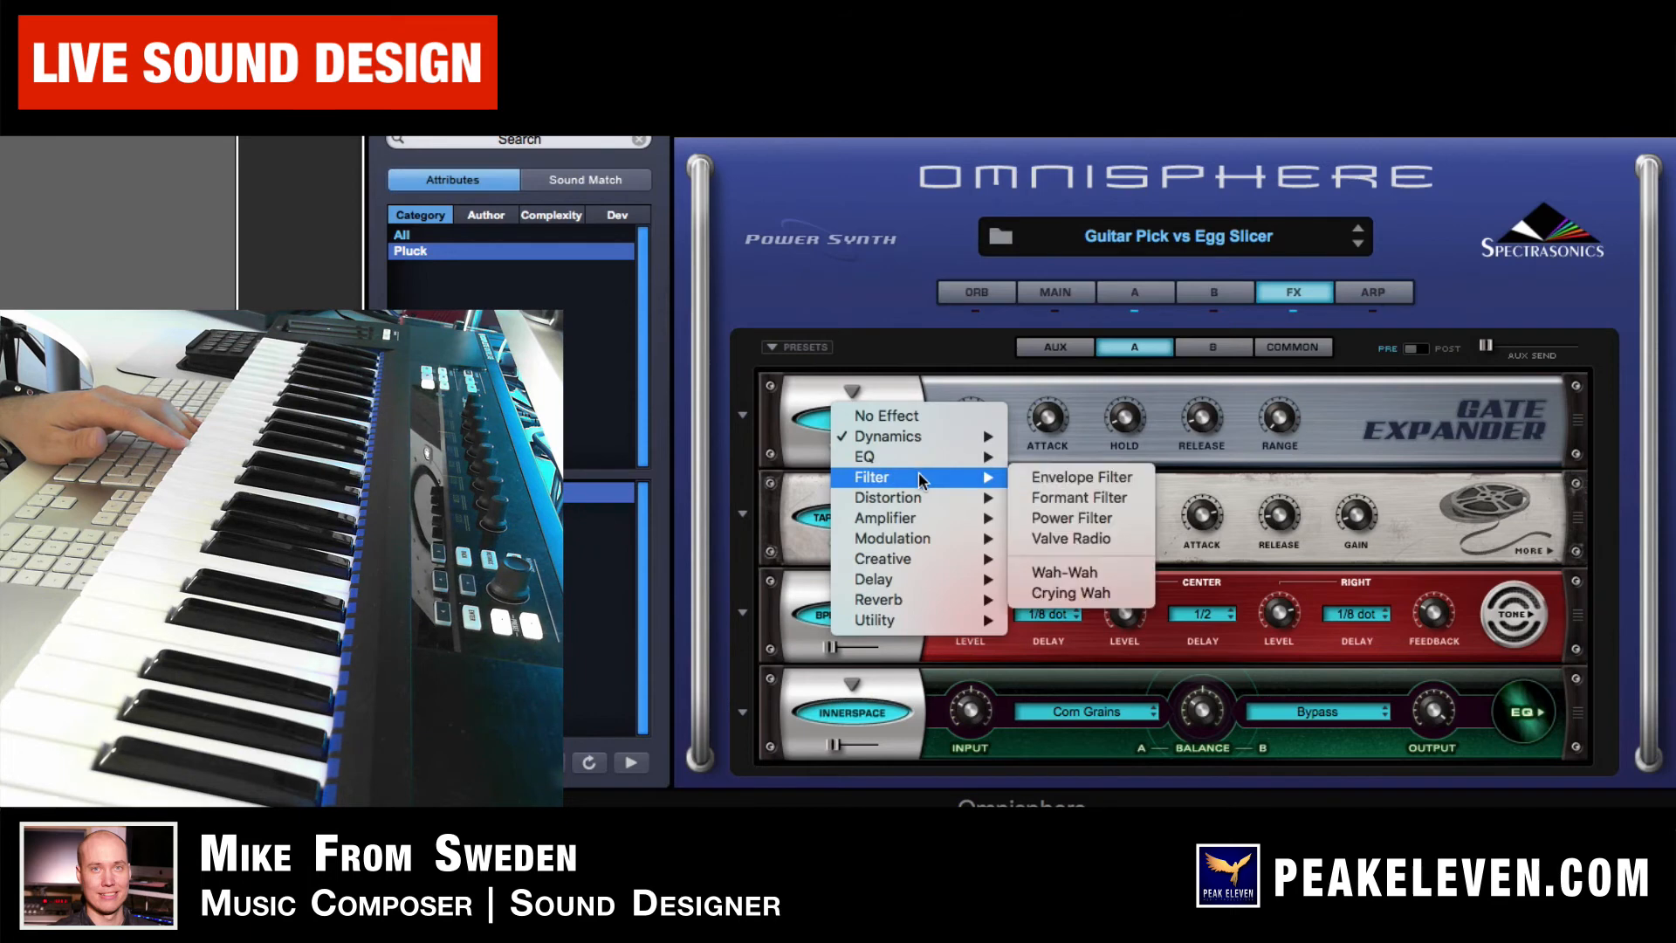
pyautogui.click(906, 390)
pyautogui.click(853, 407)
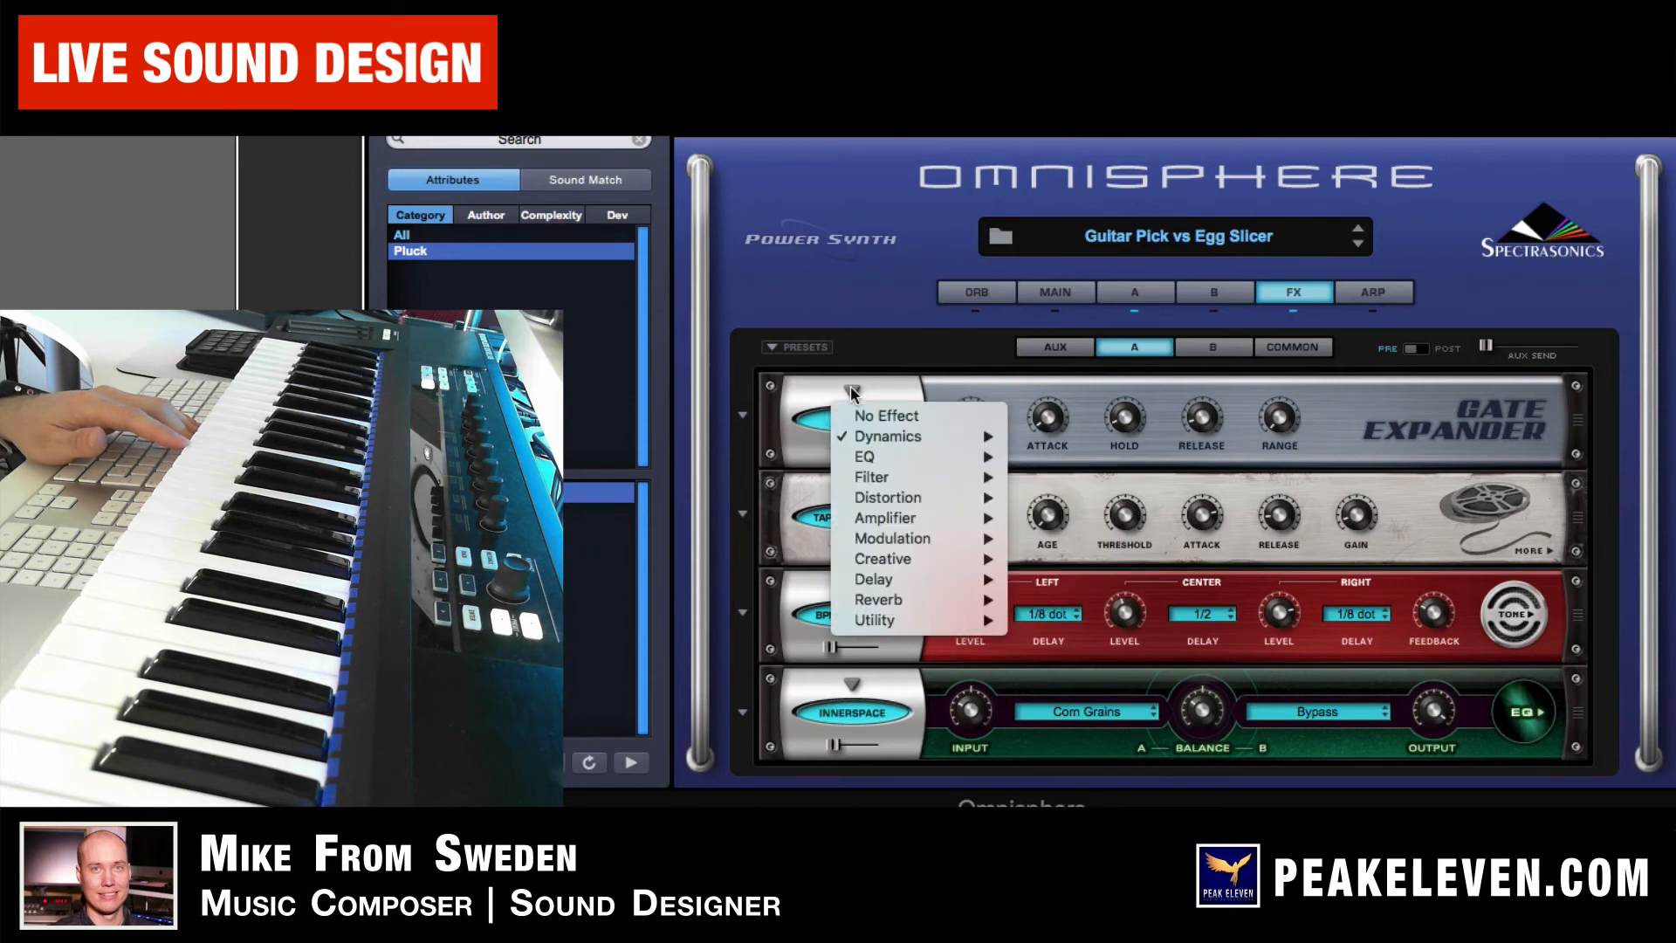
pyautogui.moveTo(949, 563)
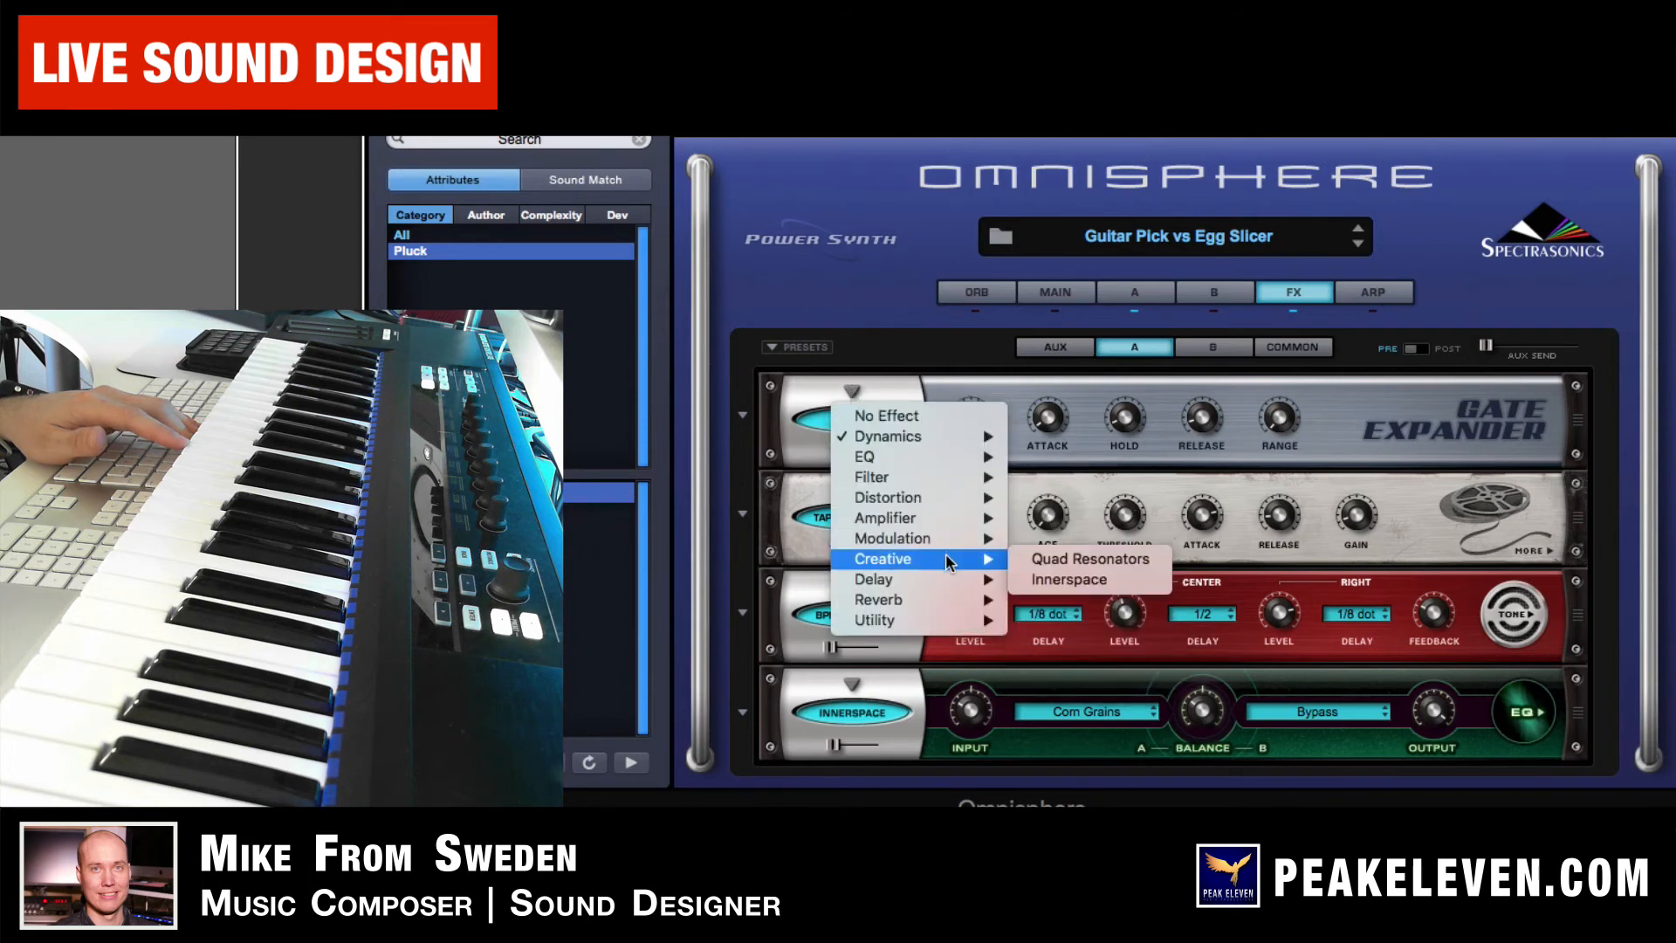
pyautogui.moveTo(955, 500)
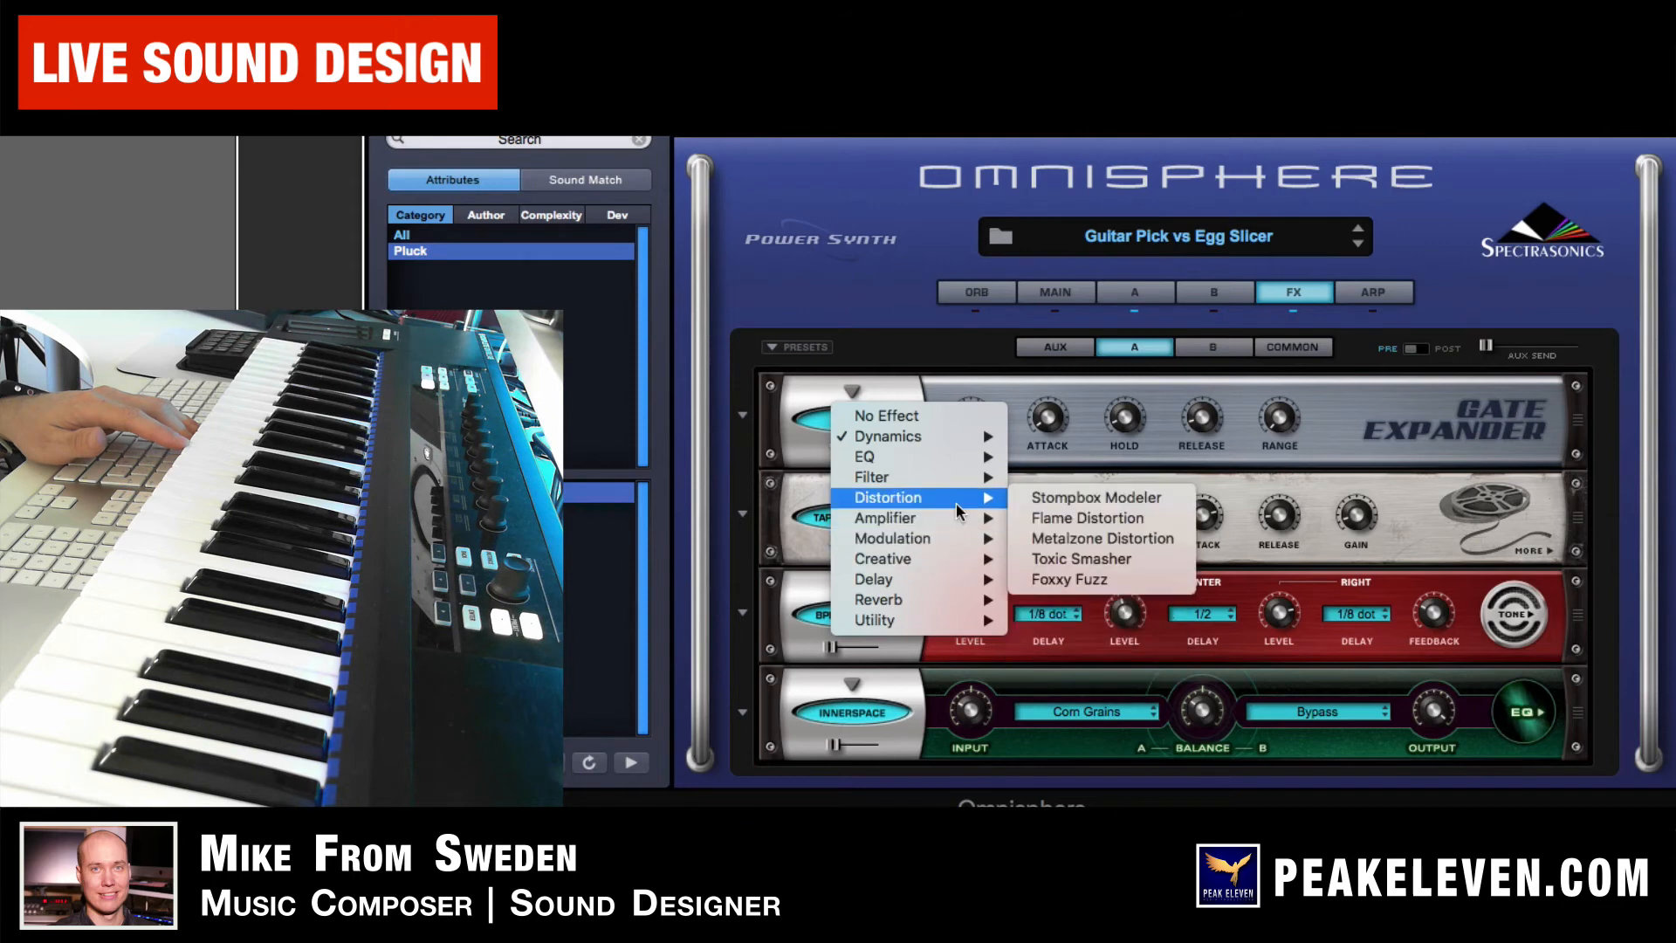
pyautogui.click(1069, 501)
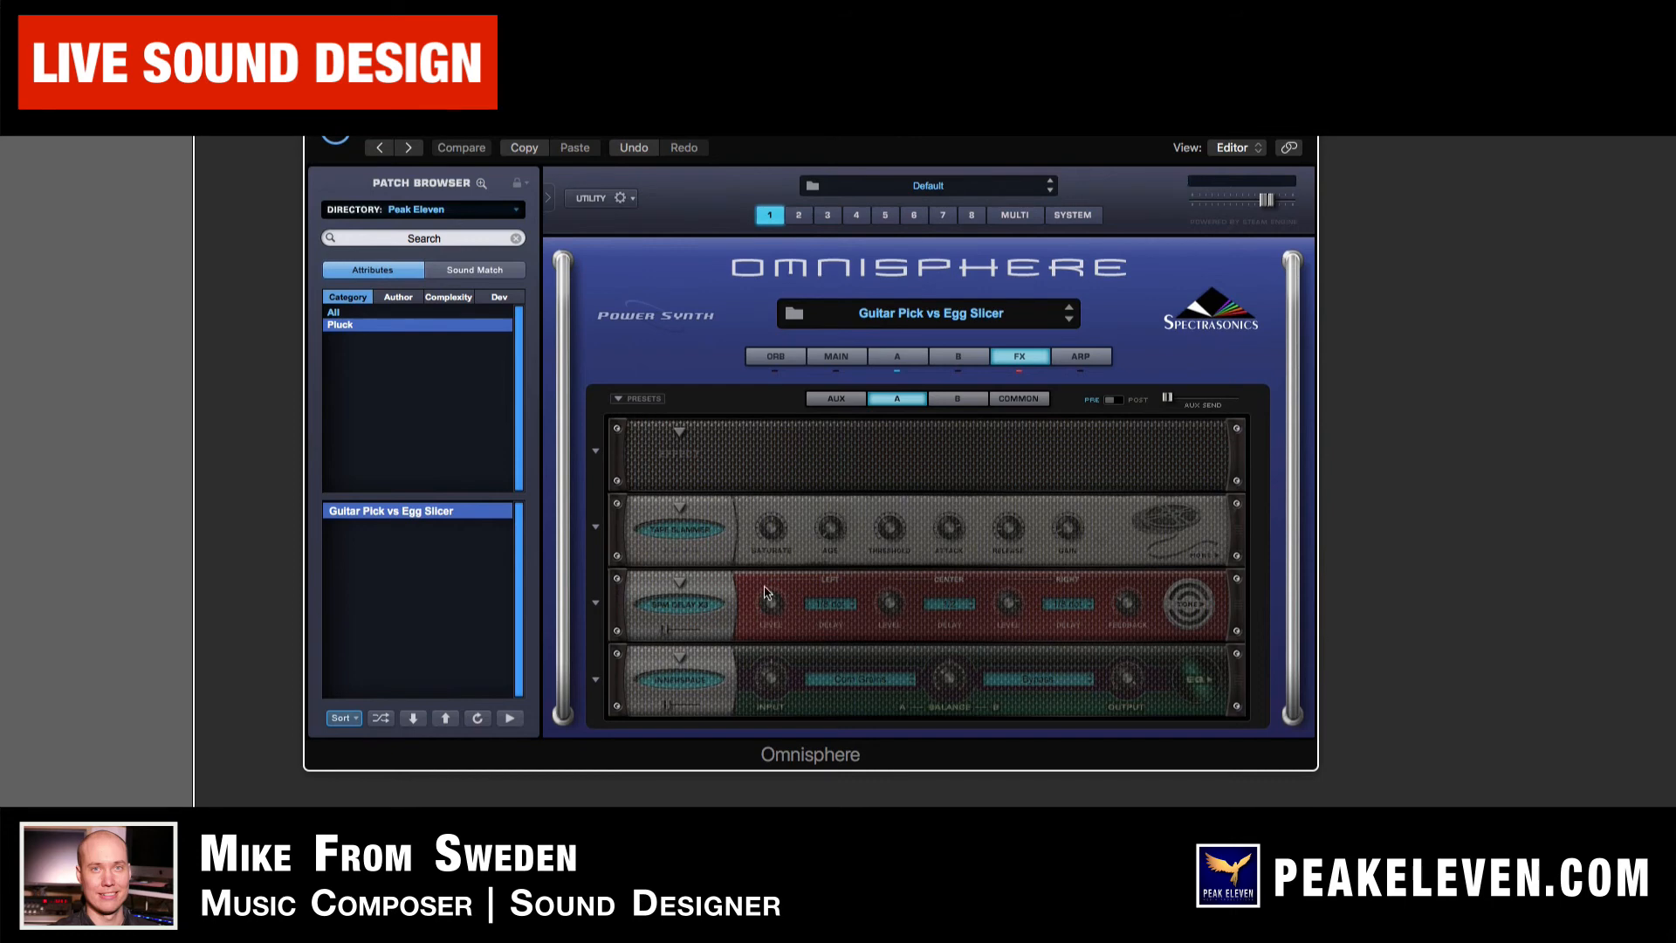
# Review layer A's oscillator settings alongside its effects rack
pyautogui.click(912, 356)
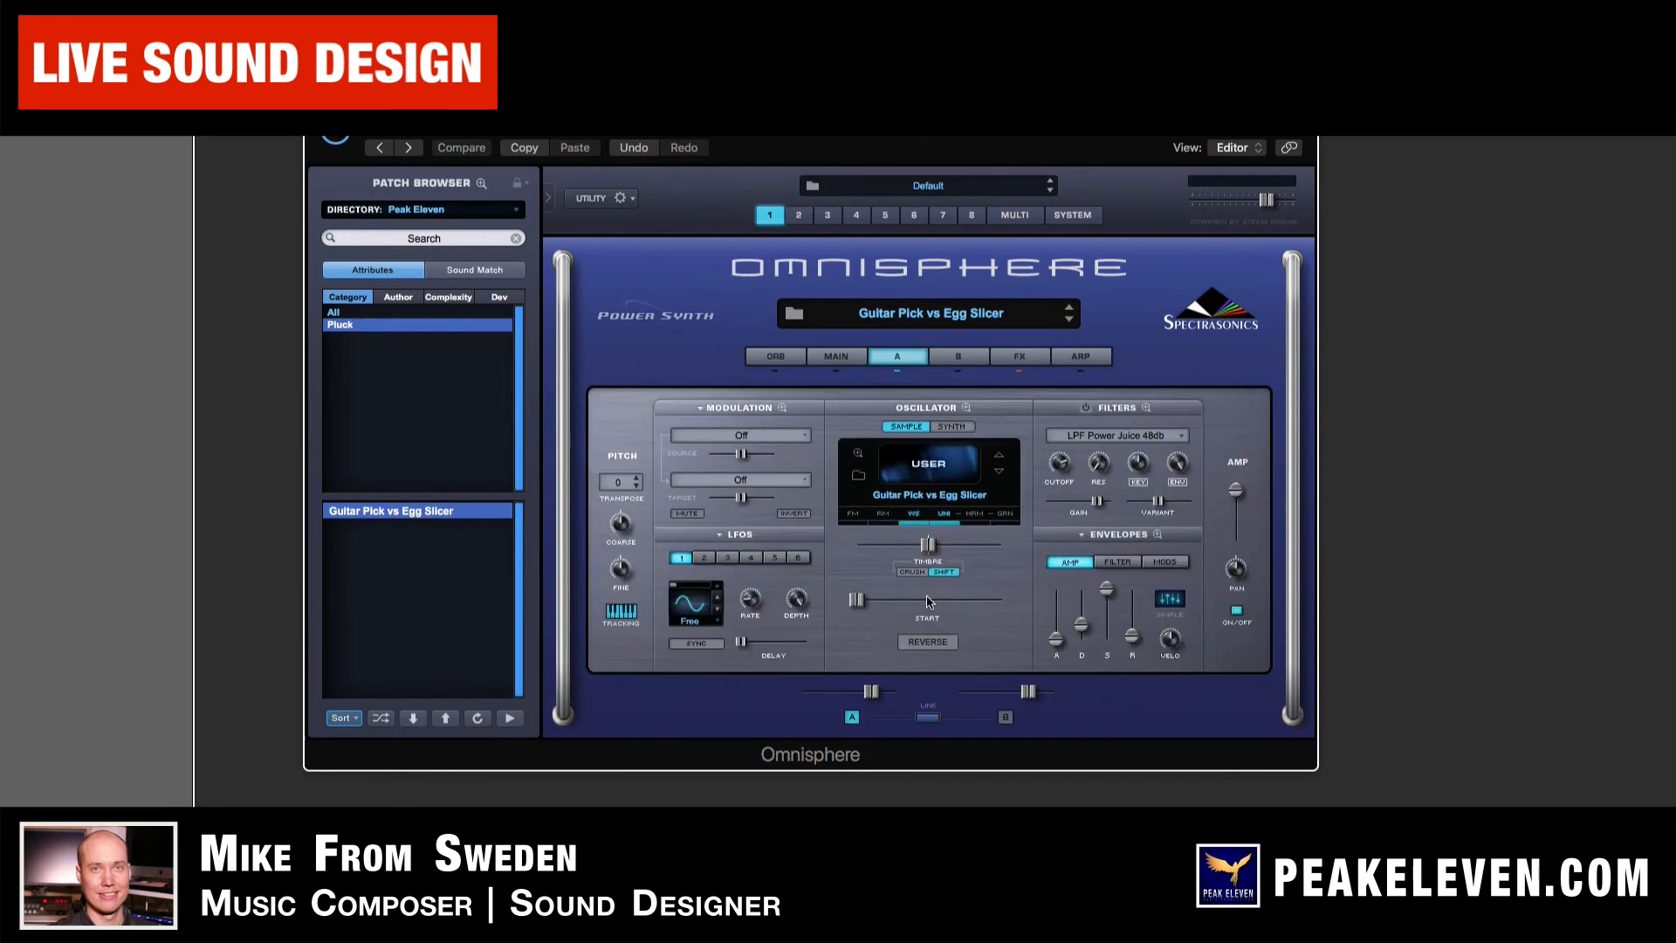
pyautogui.click(1018, 354)
pyautogui.click(912, 356)
pyautogui.click(1017, 362)
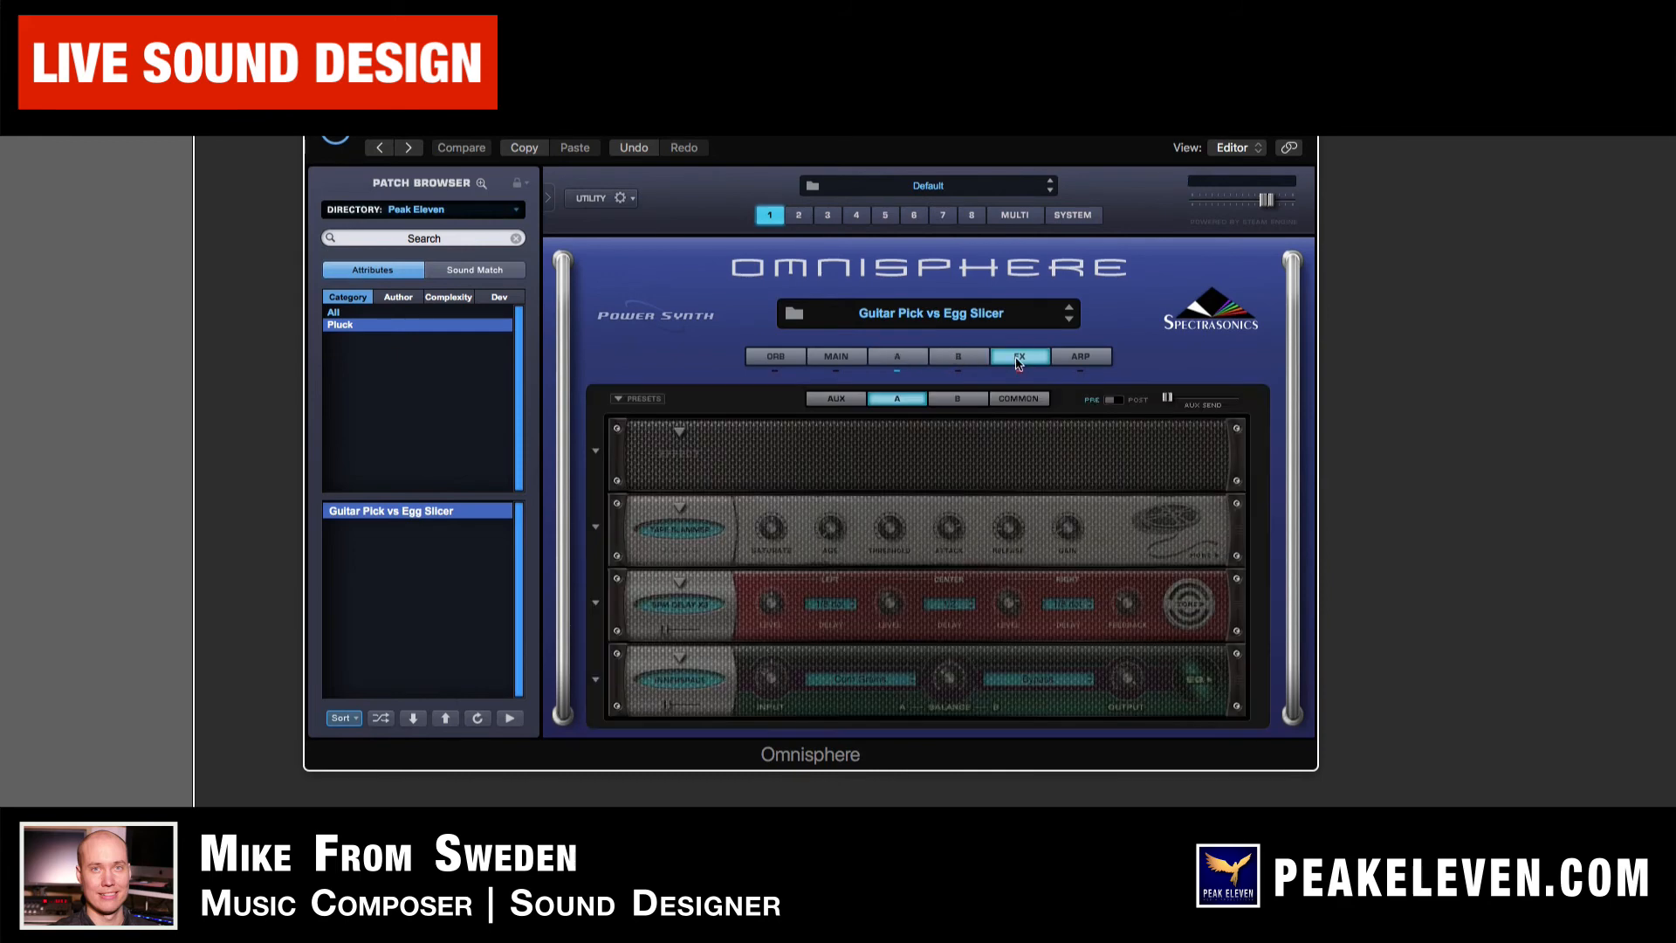
pyautogui.click(898, 358)
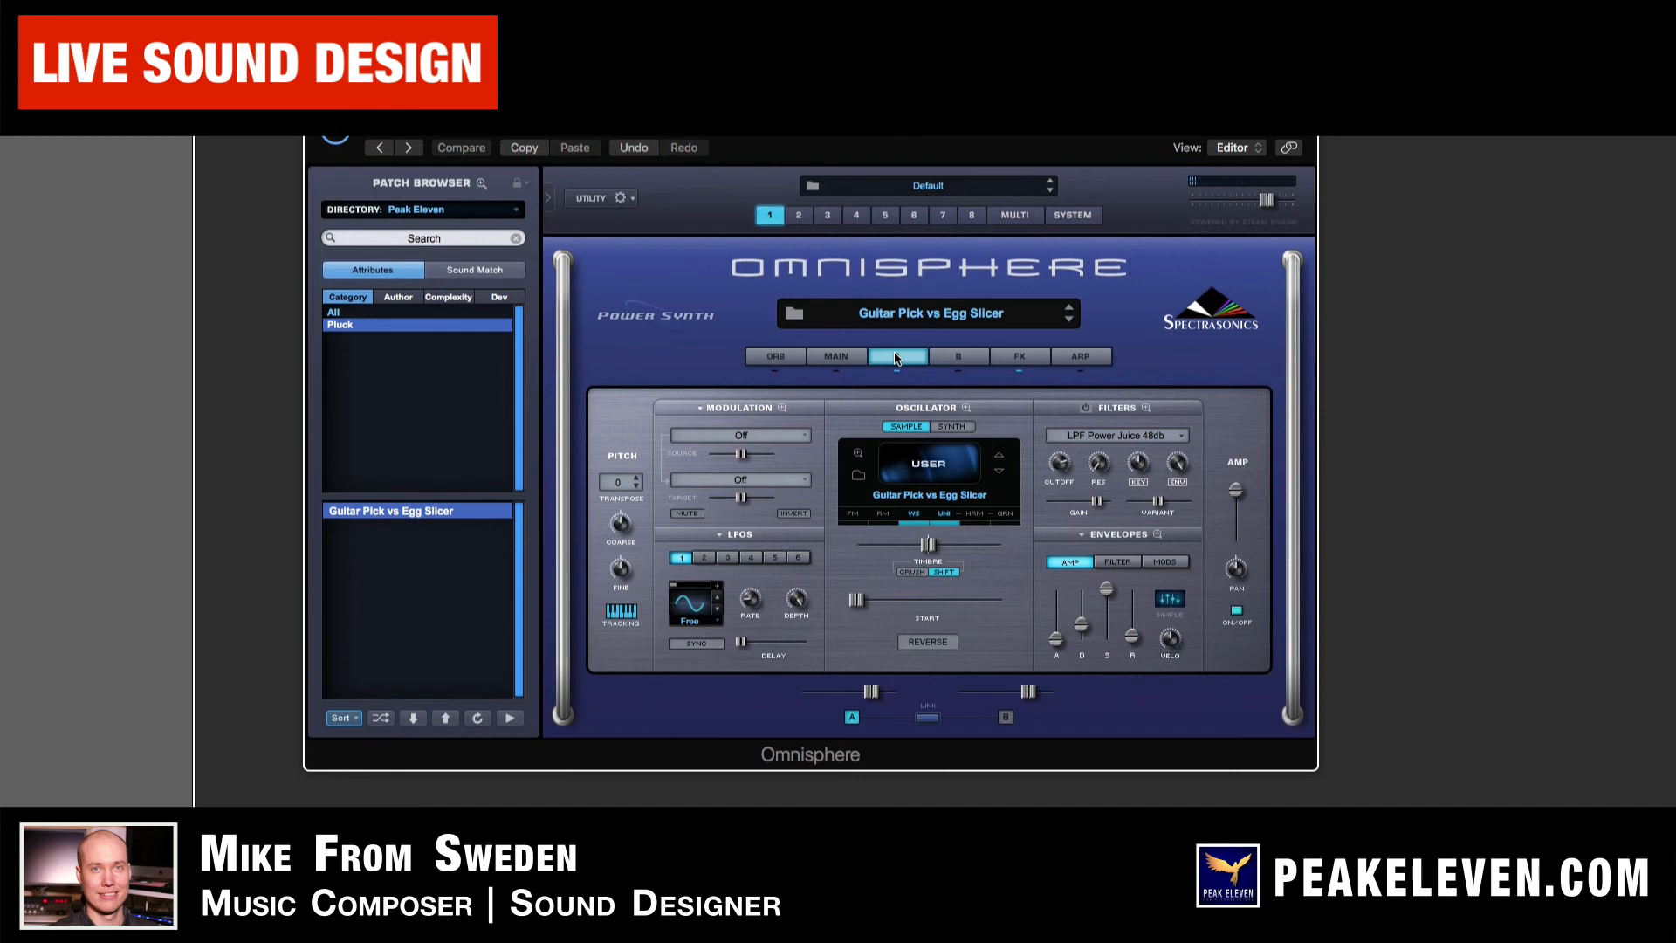
# Activate layer B in Sample mode and open the soundsource browser for its oscillator
pyautogui.click(952, 364)
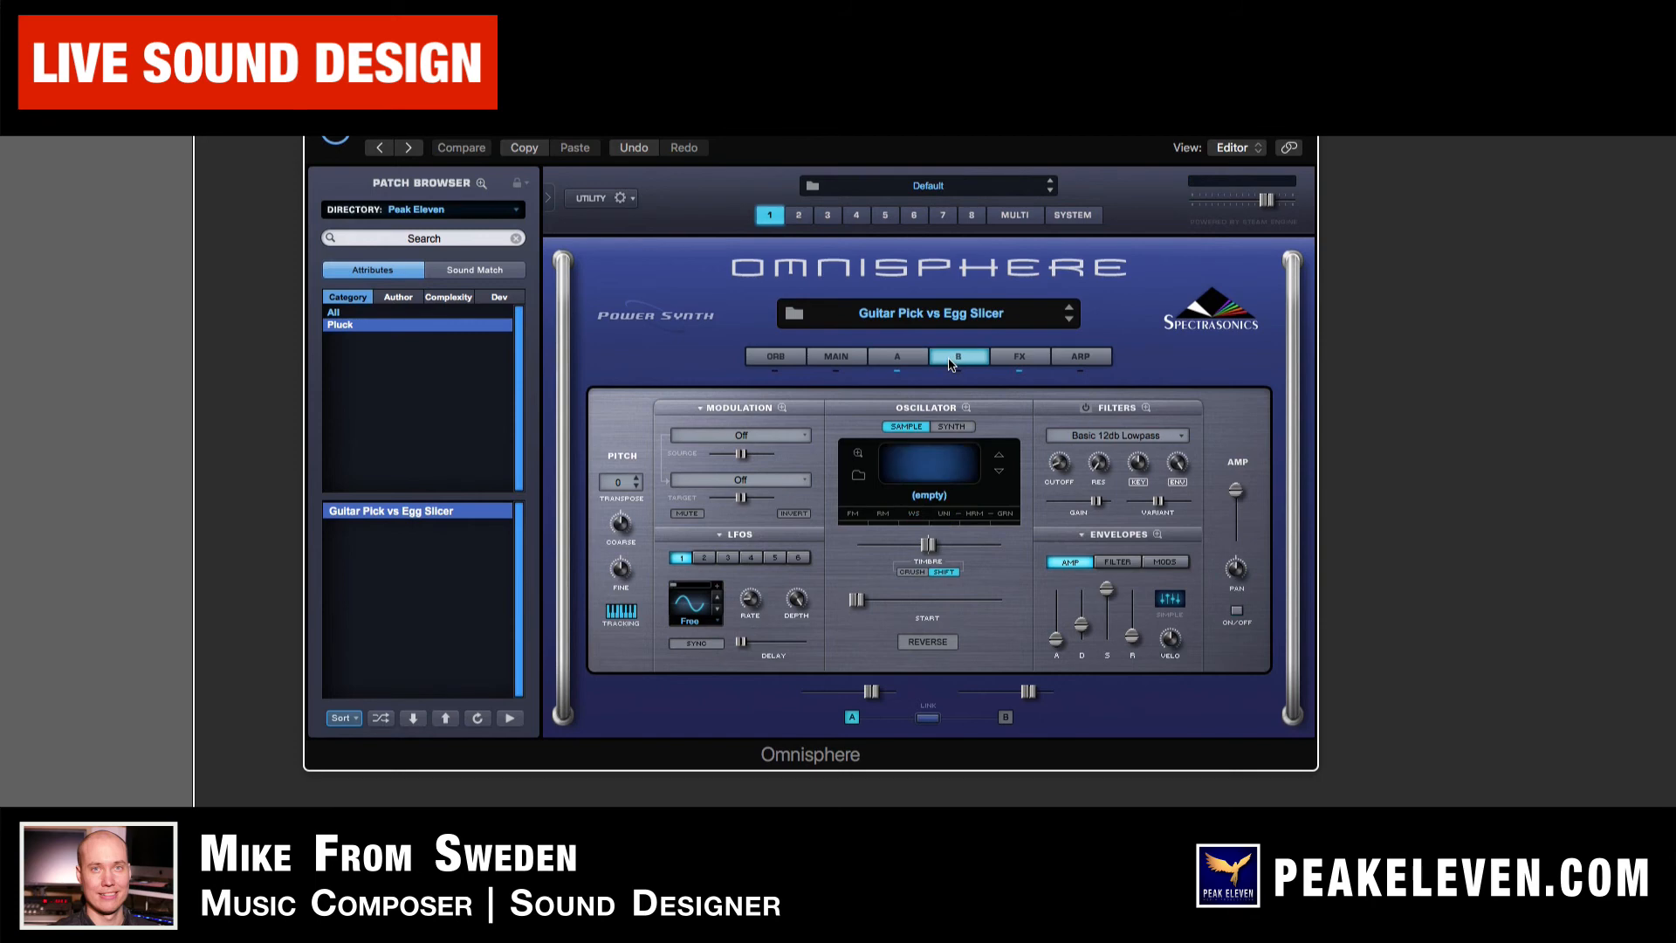
pyautogui.click(923, 469)
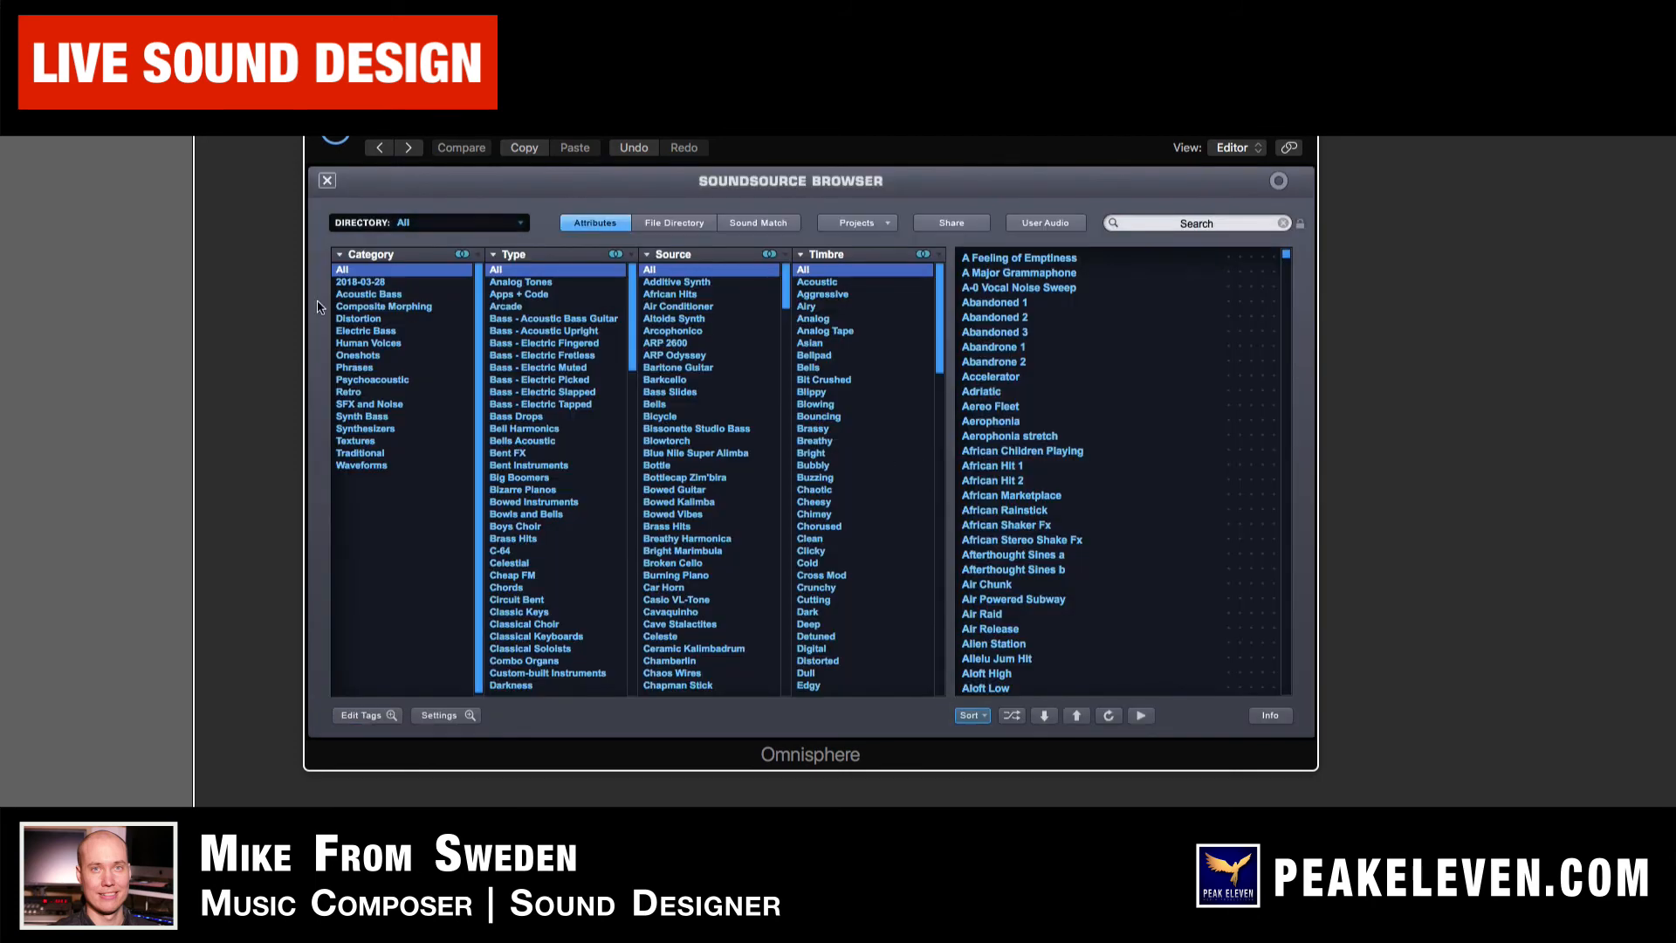
pyautogui.click(327, 181)
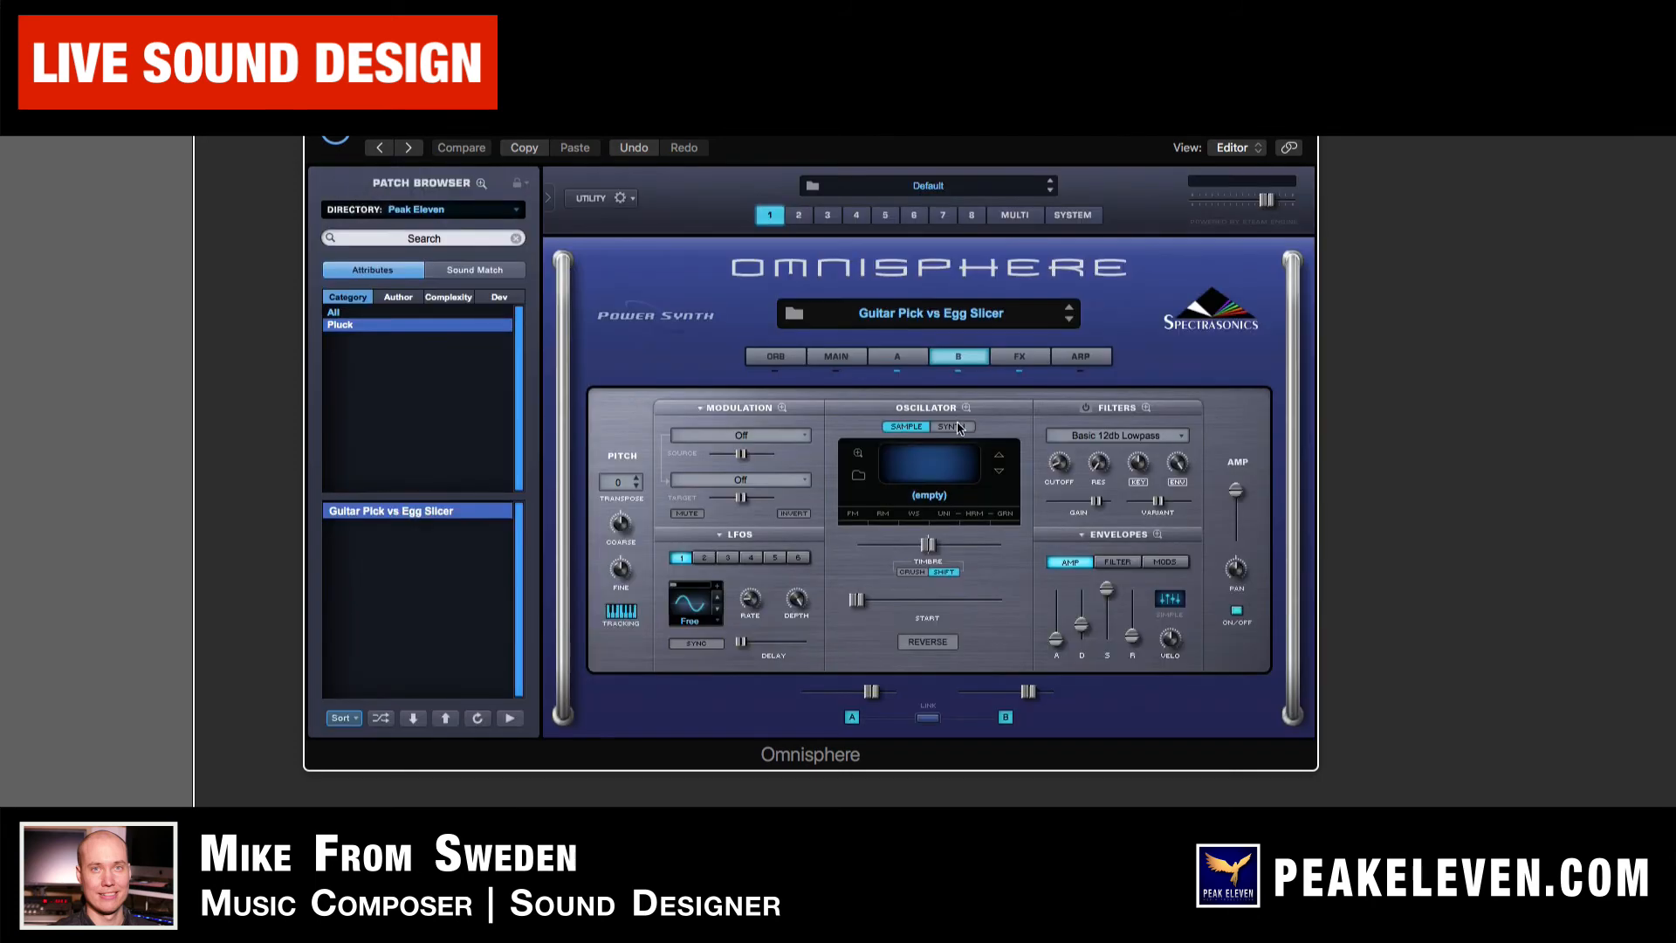
pyautogui.click(942, 428)
pyautogui.click(906, 430)
pyautogui.click(933, 464)
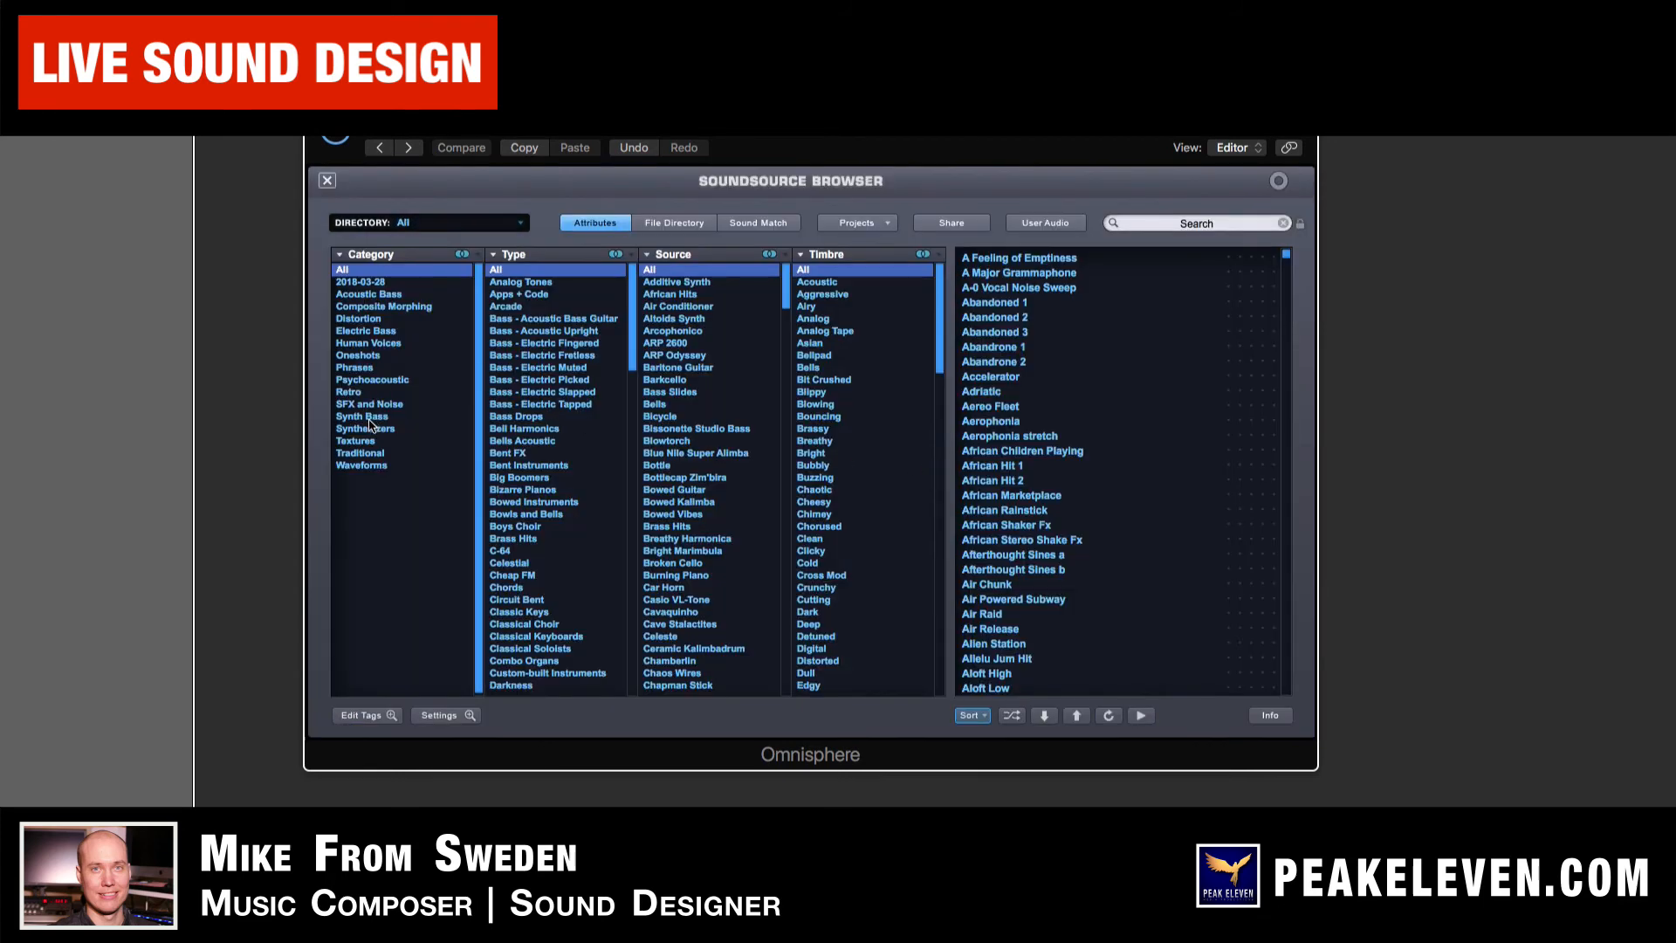
# Try Bass Station Power PWM 2 and Bass Station Power PWM 1 from the Synth Bass category as layer B's soundsource
pyautogui.click(371, 417)
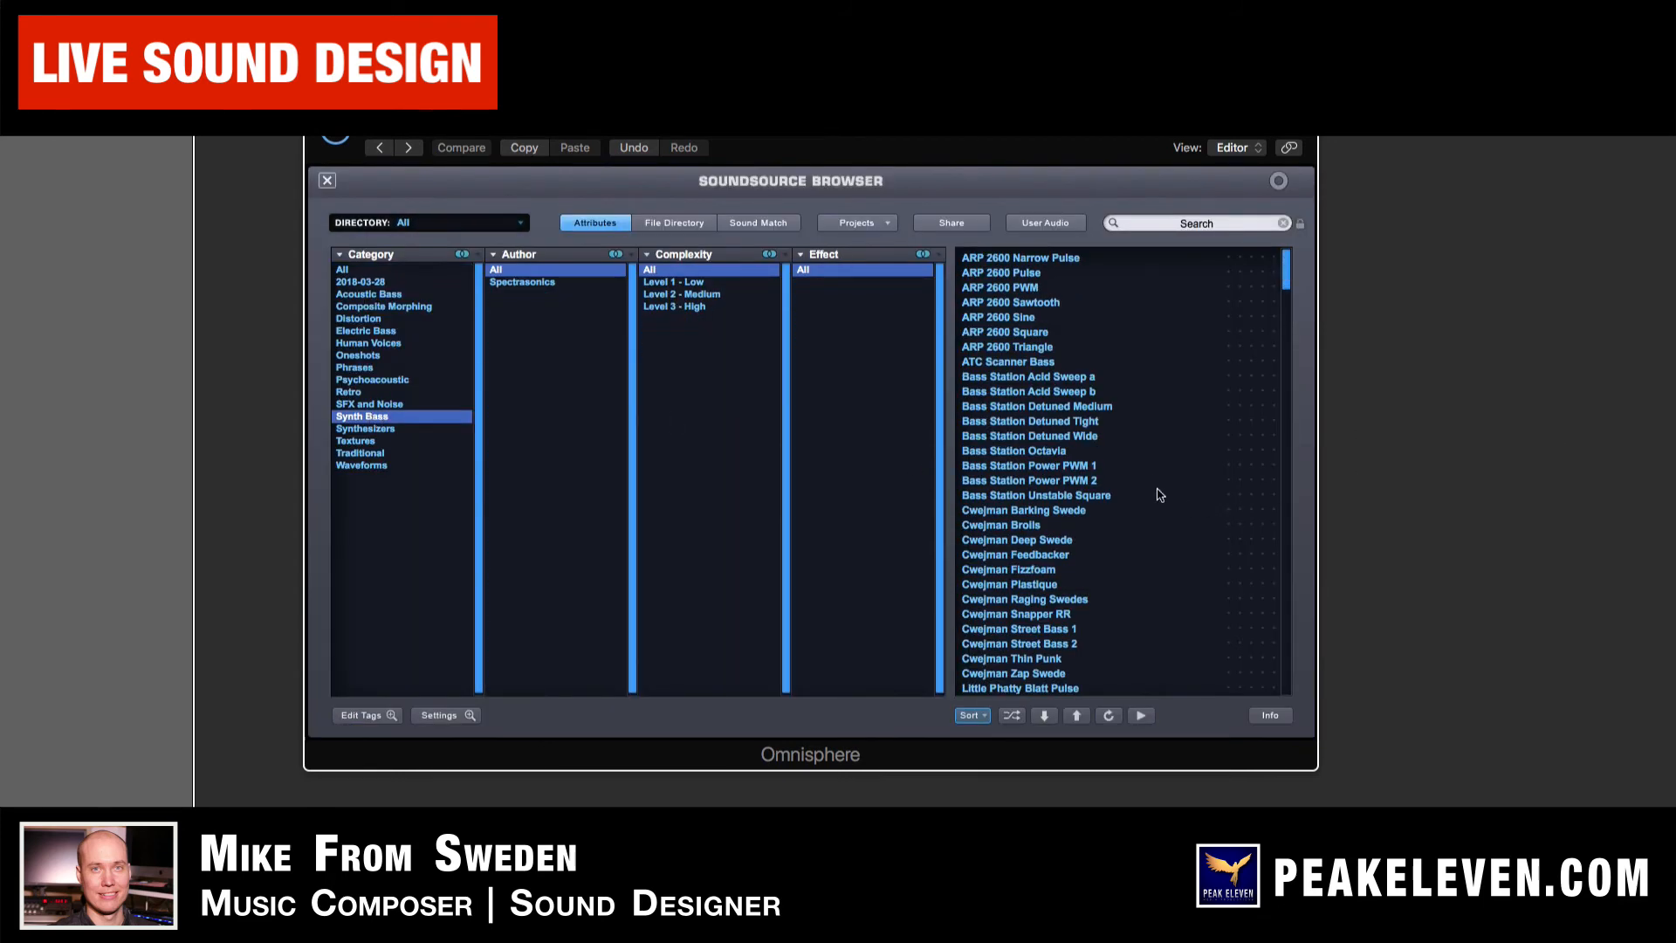
pyautogui.click(1052, 477)
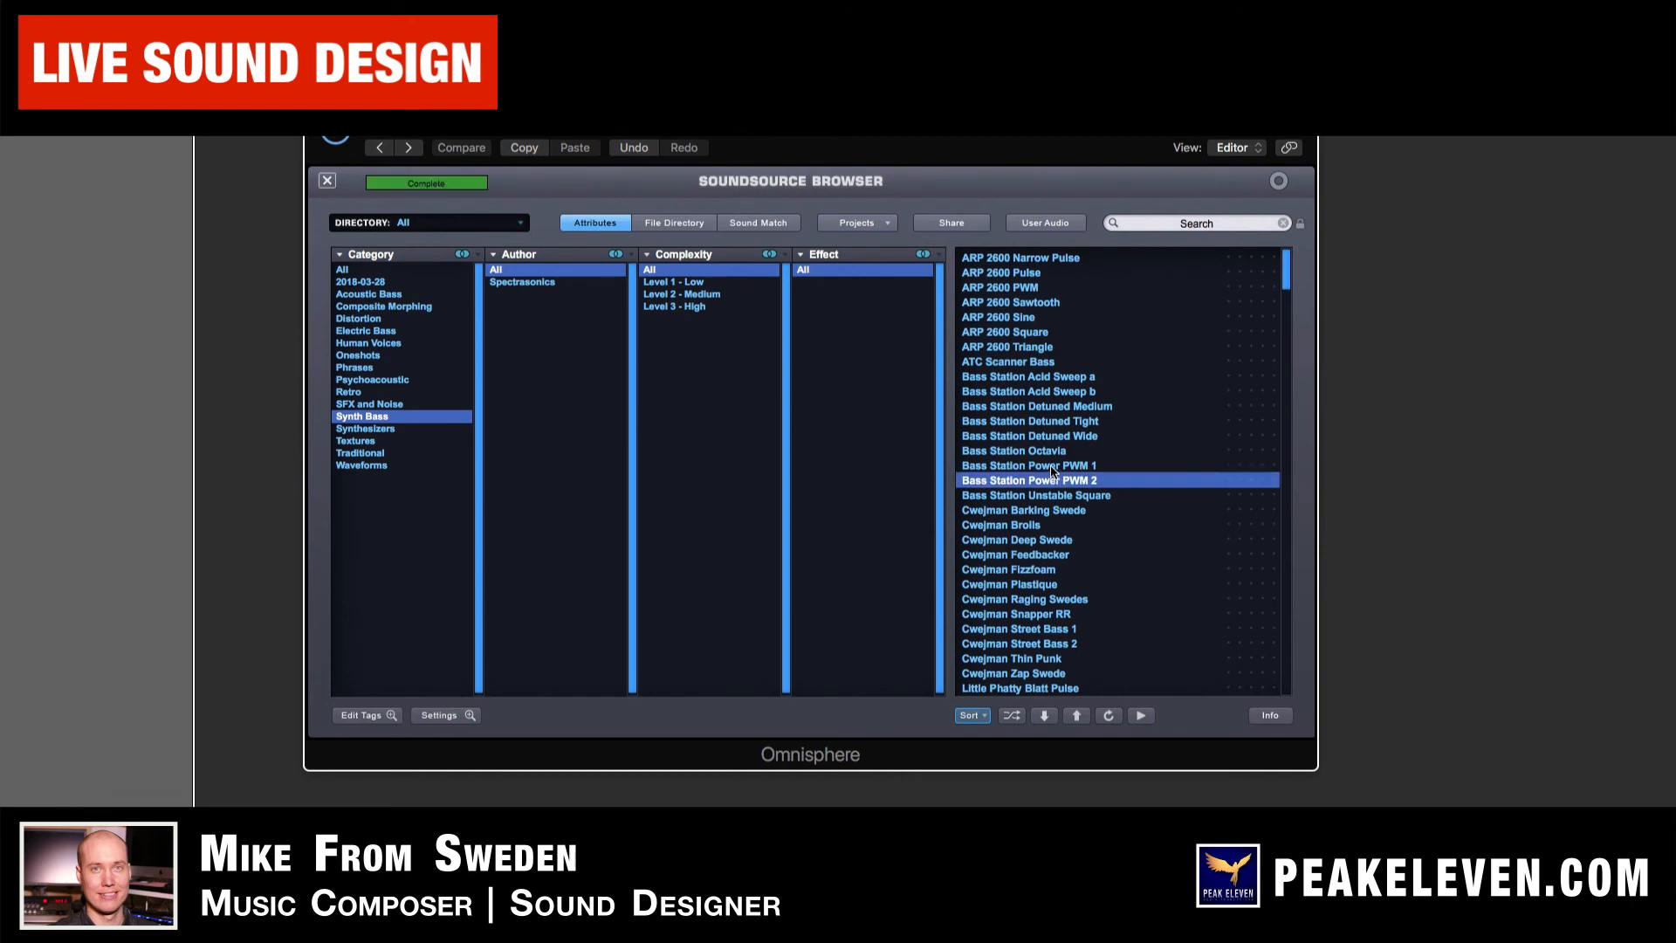
pyautogui.click(1052, 467)
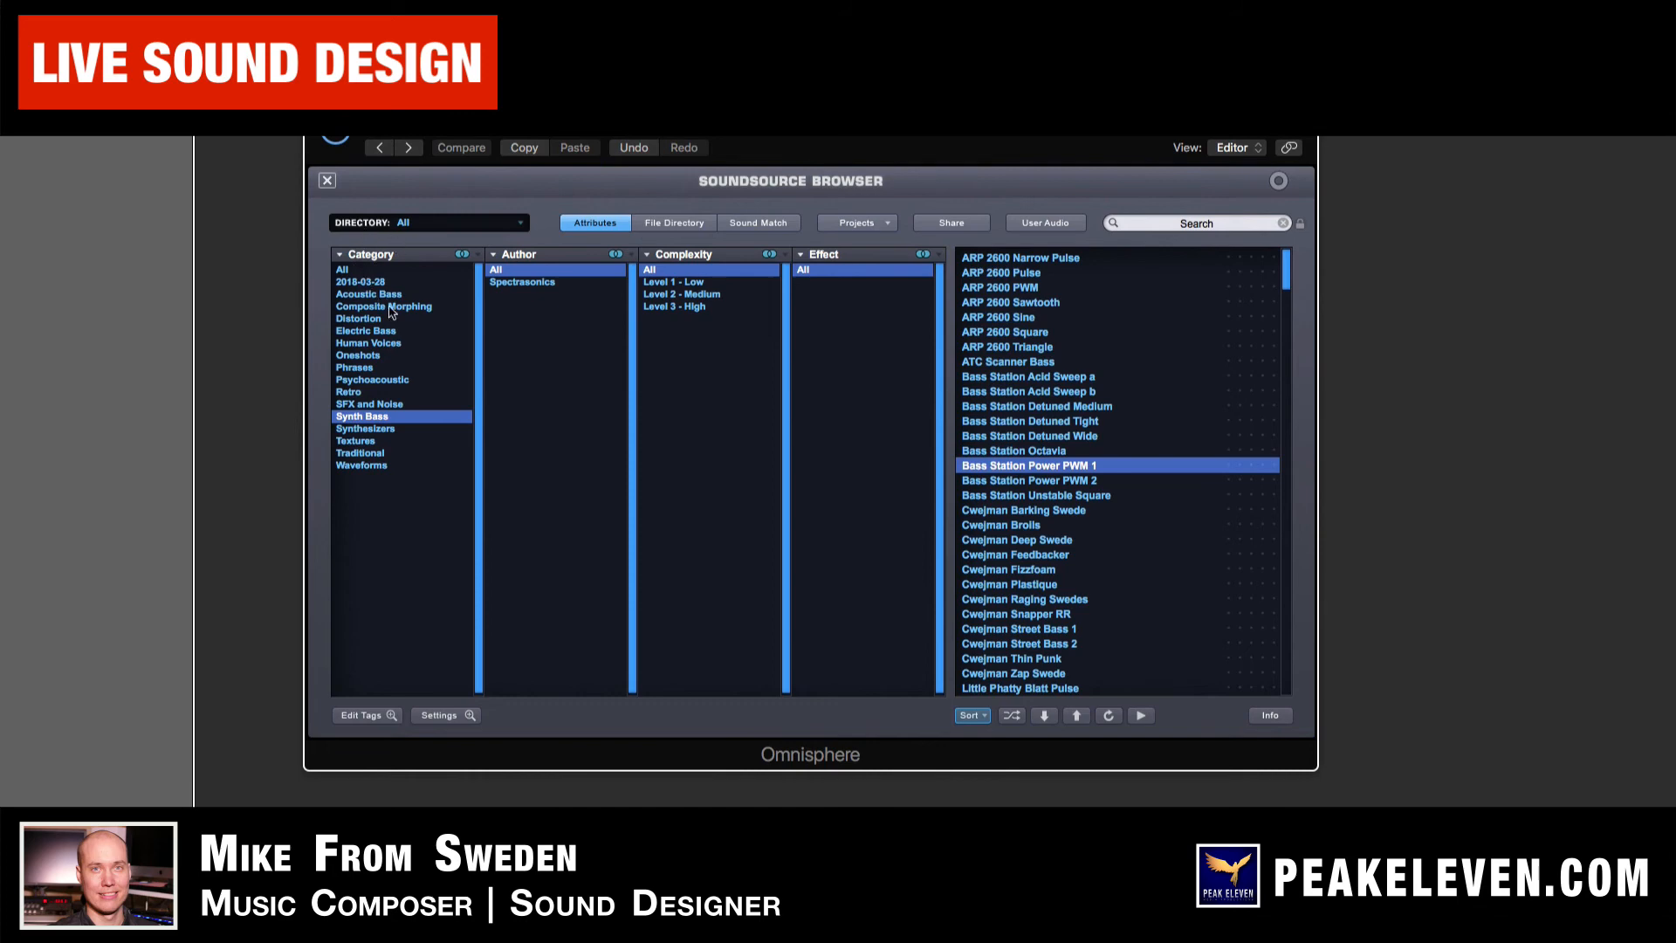
# Load the Altoids Wiggler soundsource from the Synthesizers category into layer B
pyautogui.click(358, 441)
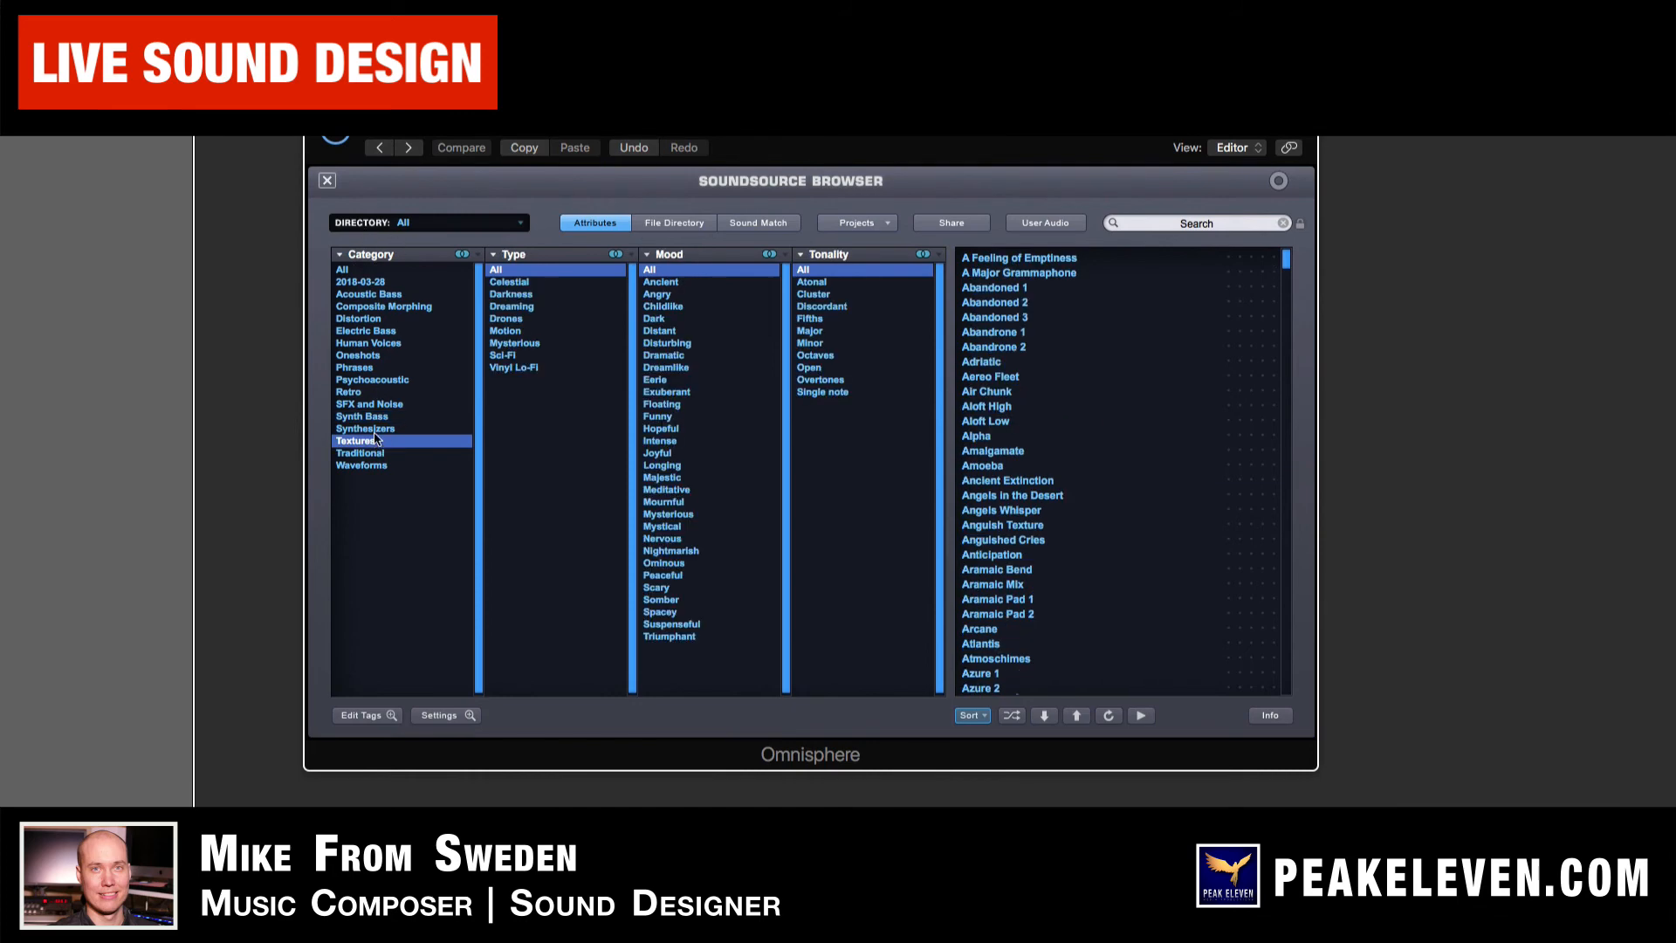
pyautogui.click(374, 429)
pyautogui.click(1013, 437)
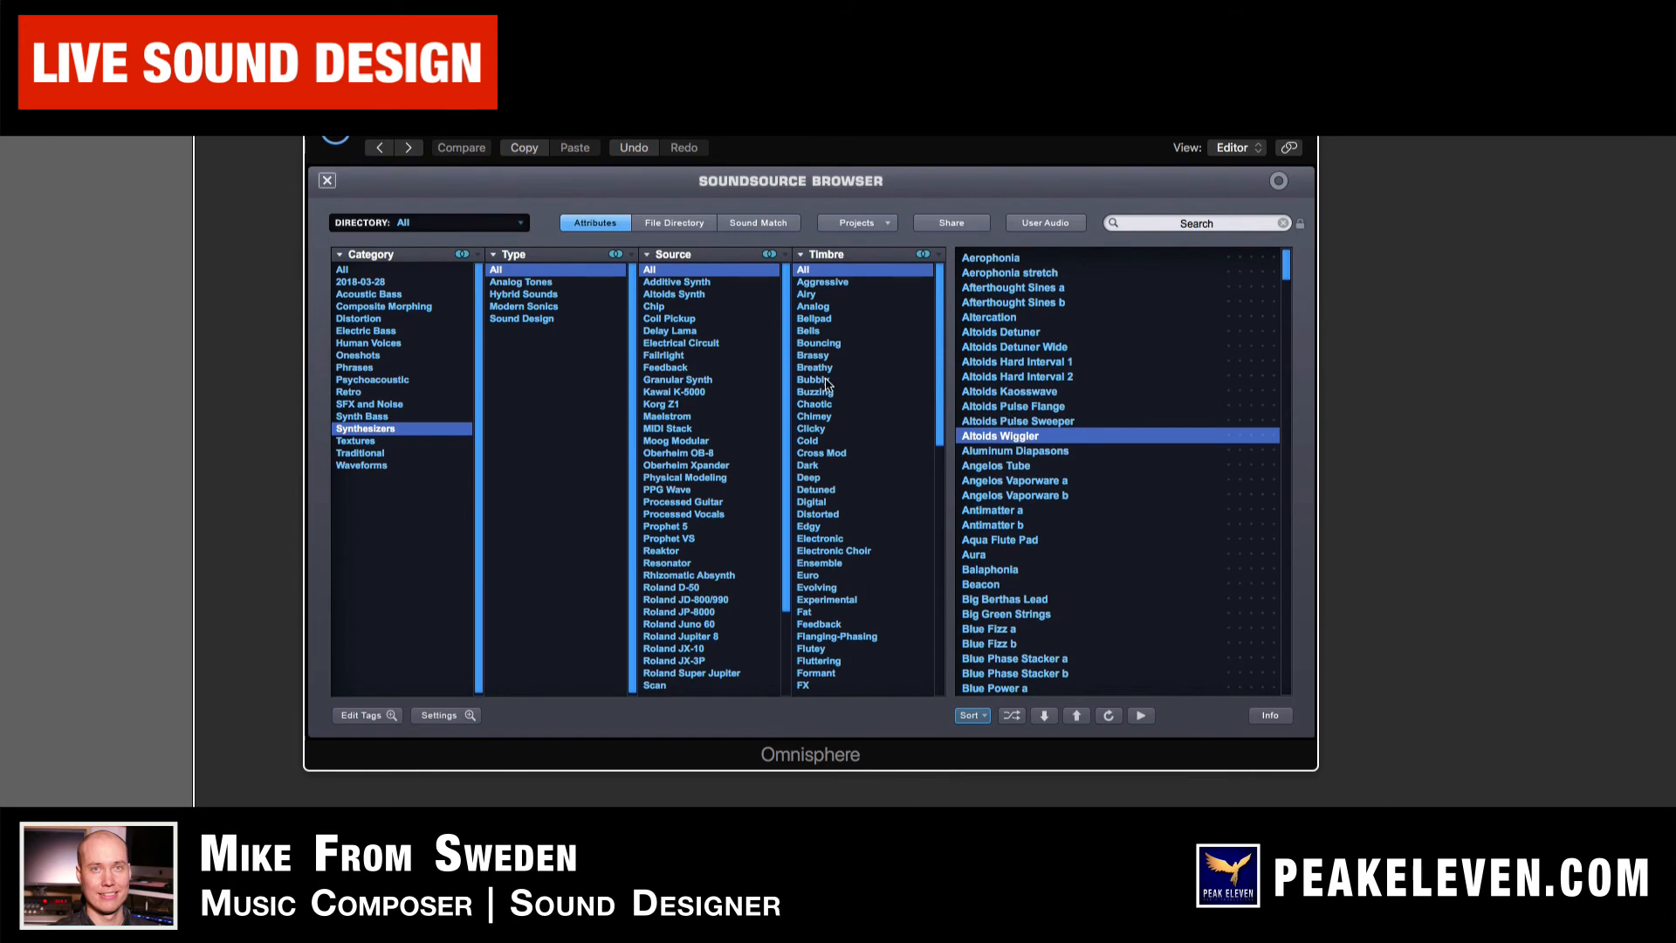
# Return to layer B's settings, shift its oscillator timbre down, and lower the amp envelope's decay and sustain
pyautogui.click(326, 181)
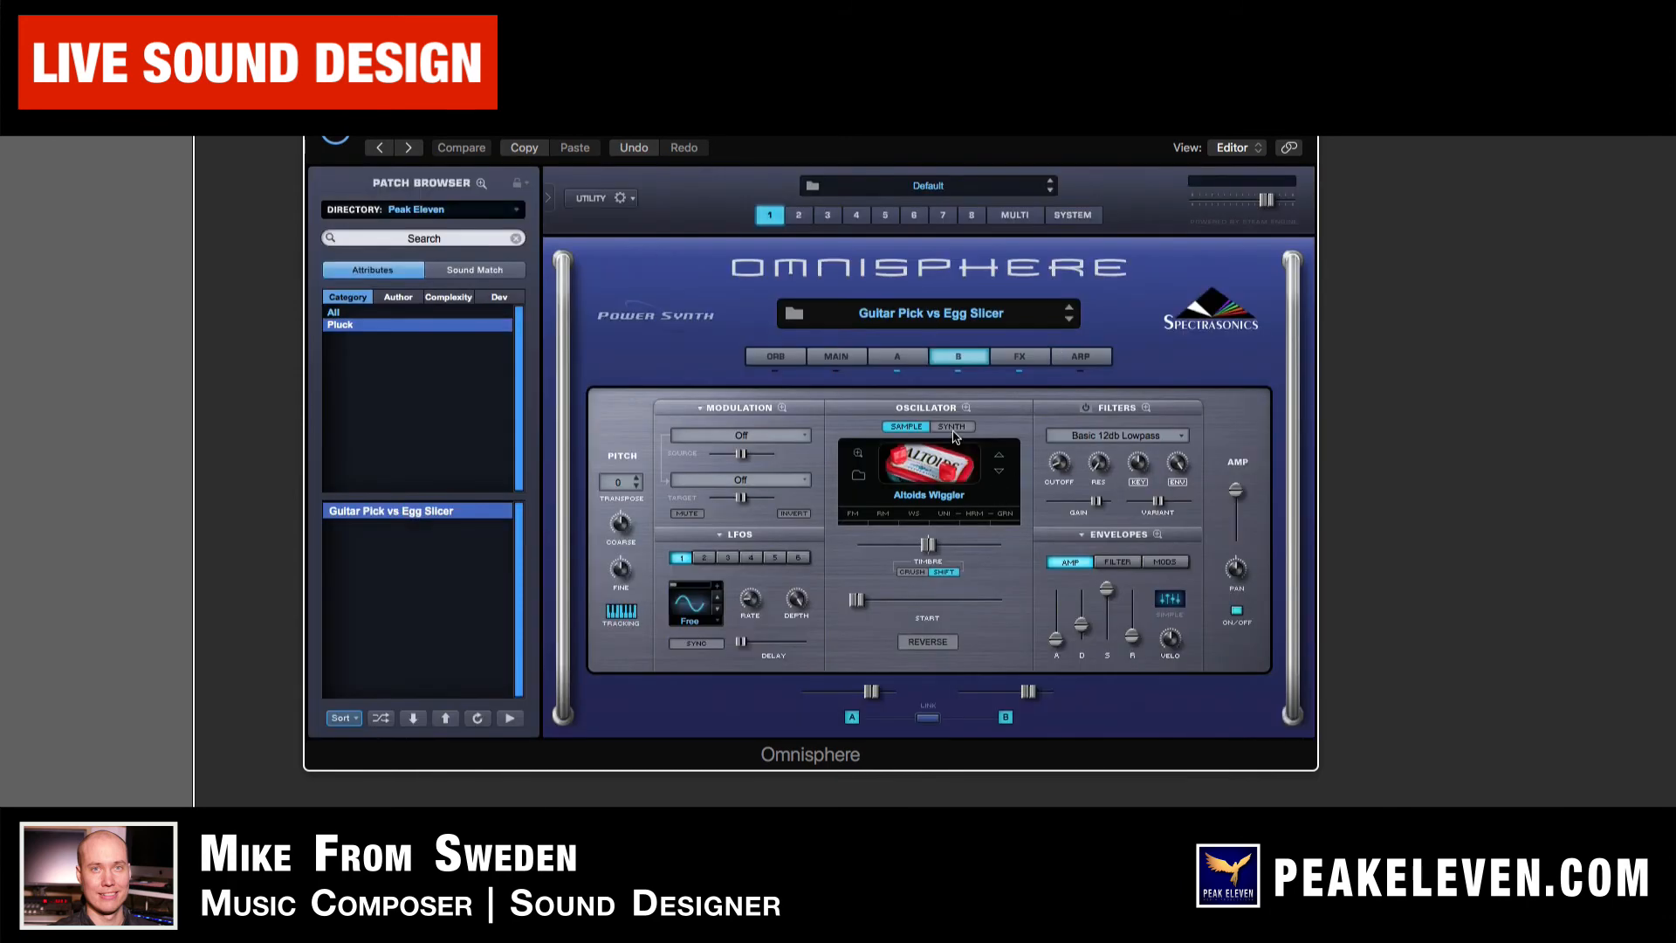
pyautogui.moveTo(927, 545); pyautogui.dragTo(900, 545)
pyautogui.moveTo(1081, 625); pyautogui.dragTo(1083, 629)
pyautogui.moveTo(1108, 589); pyautogui.dragTo(1133, 638)
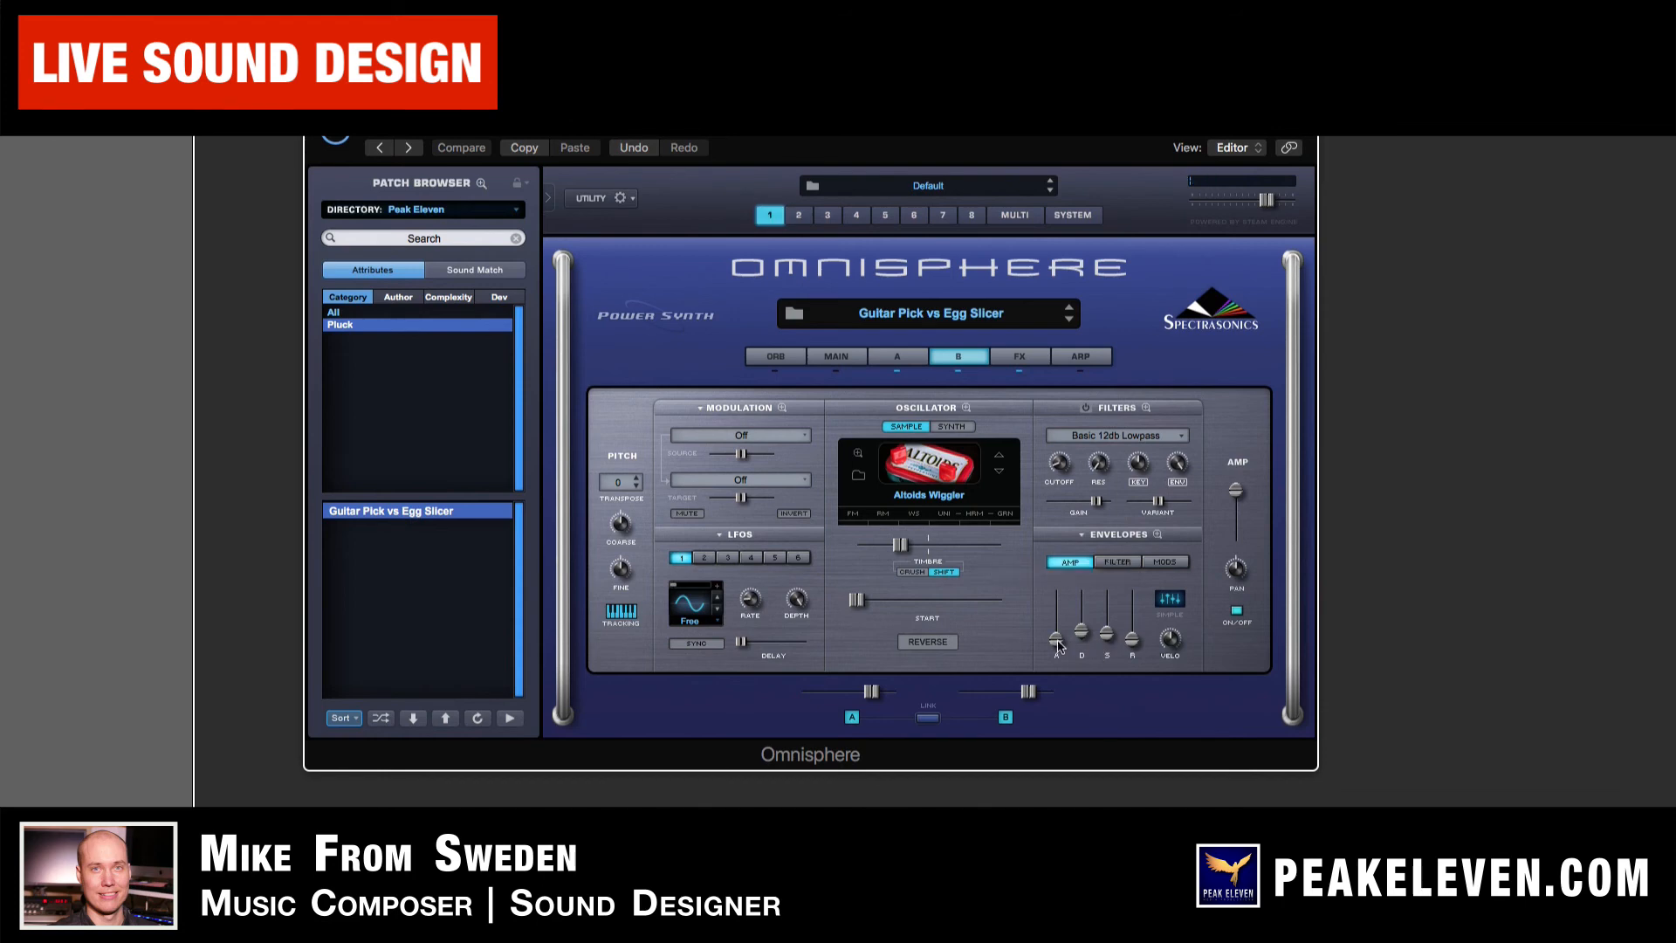
# Check layer B's filter and modulation envelopes and fine-tune its amp envelope with sustain at 0.07
pyautogui.click(1118, 562)
pyautogui.click(1166, 562)
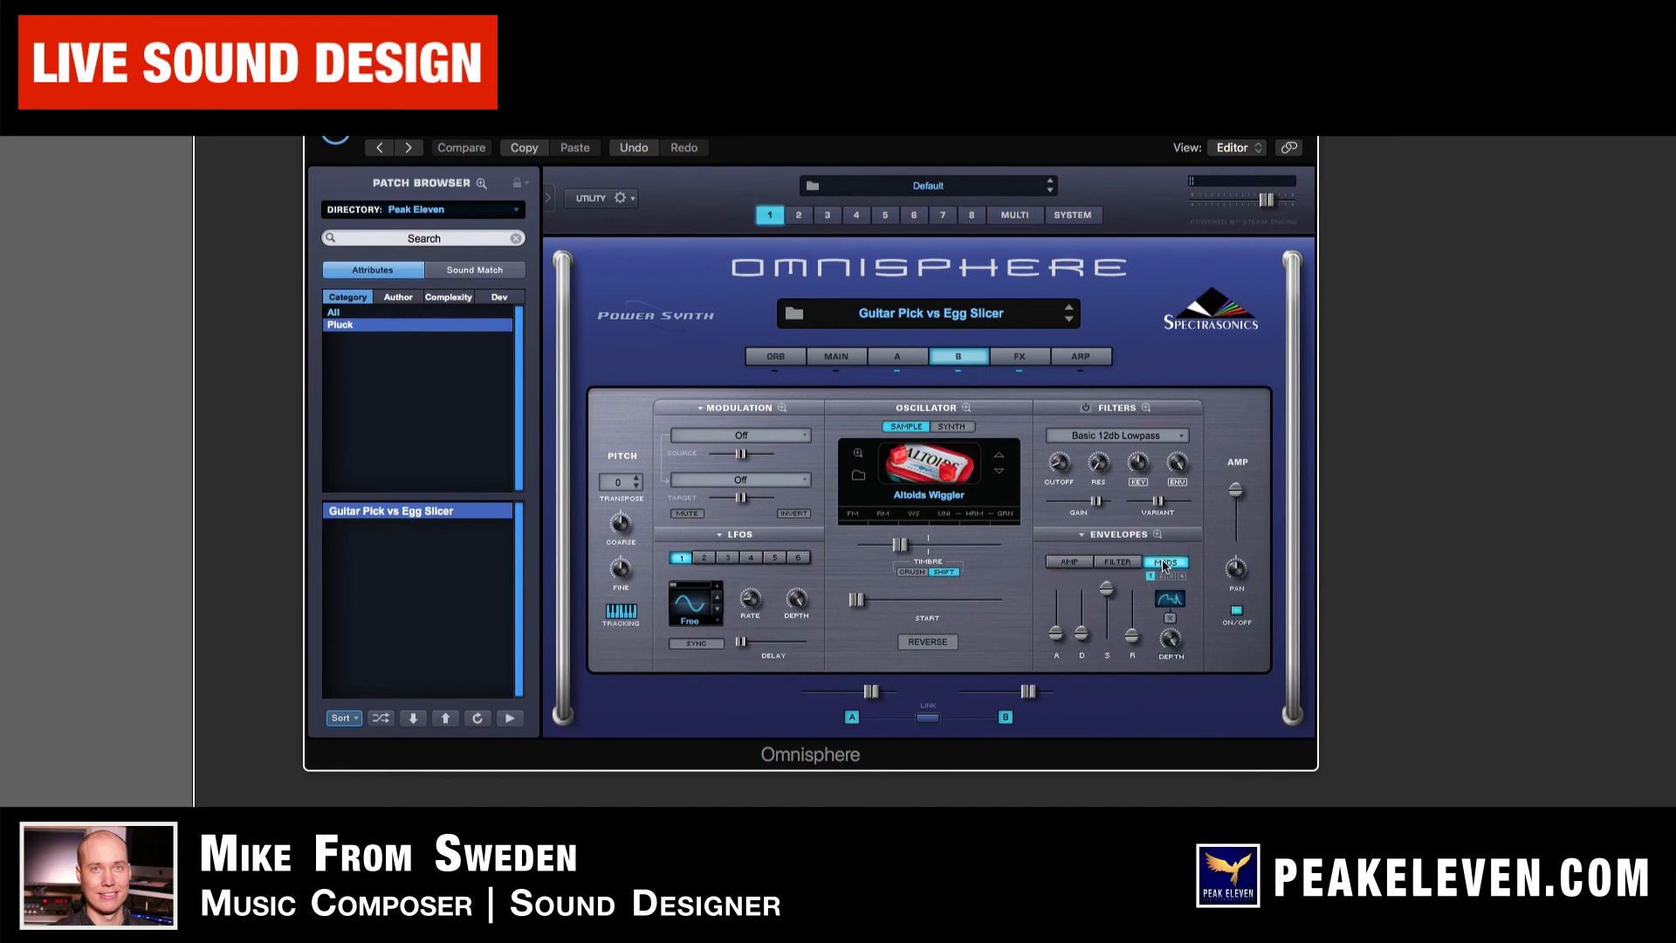
pyautogui.click(1083, 564)
pyautogui.moveTo(1086, 637); pyautogui.dragTo(1085, 640)
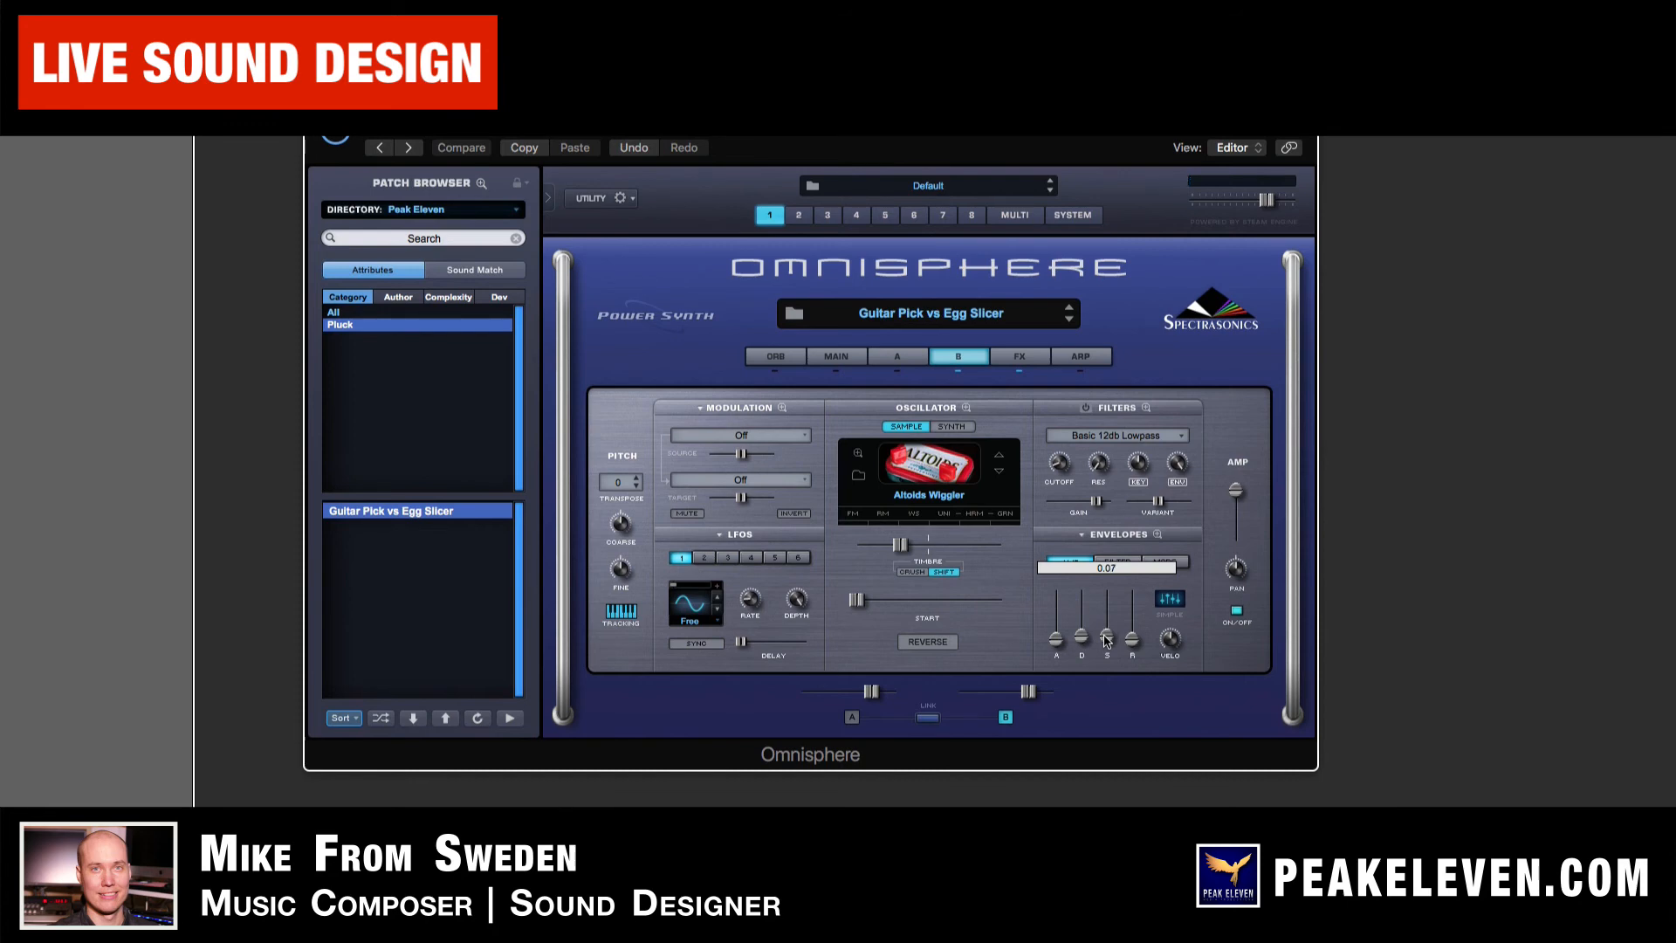
pyautogui.moveTo(1130, 648)
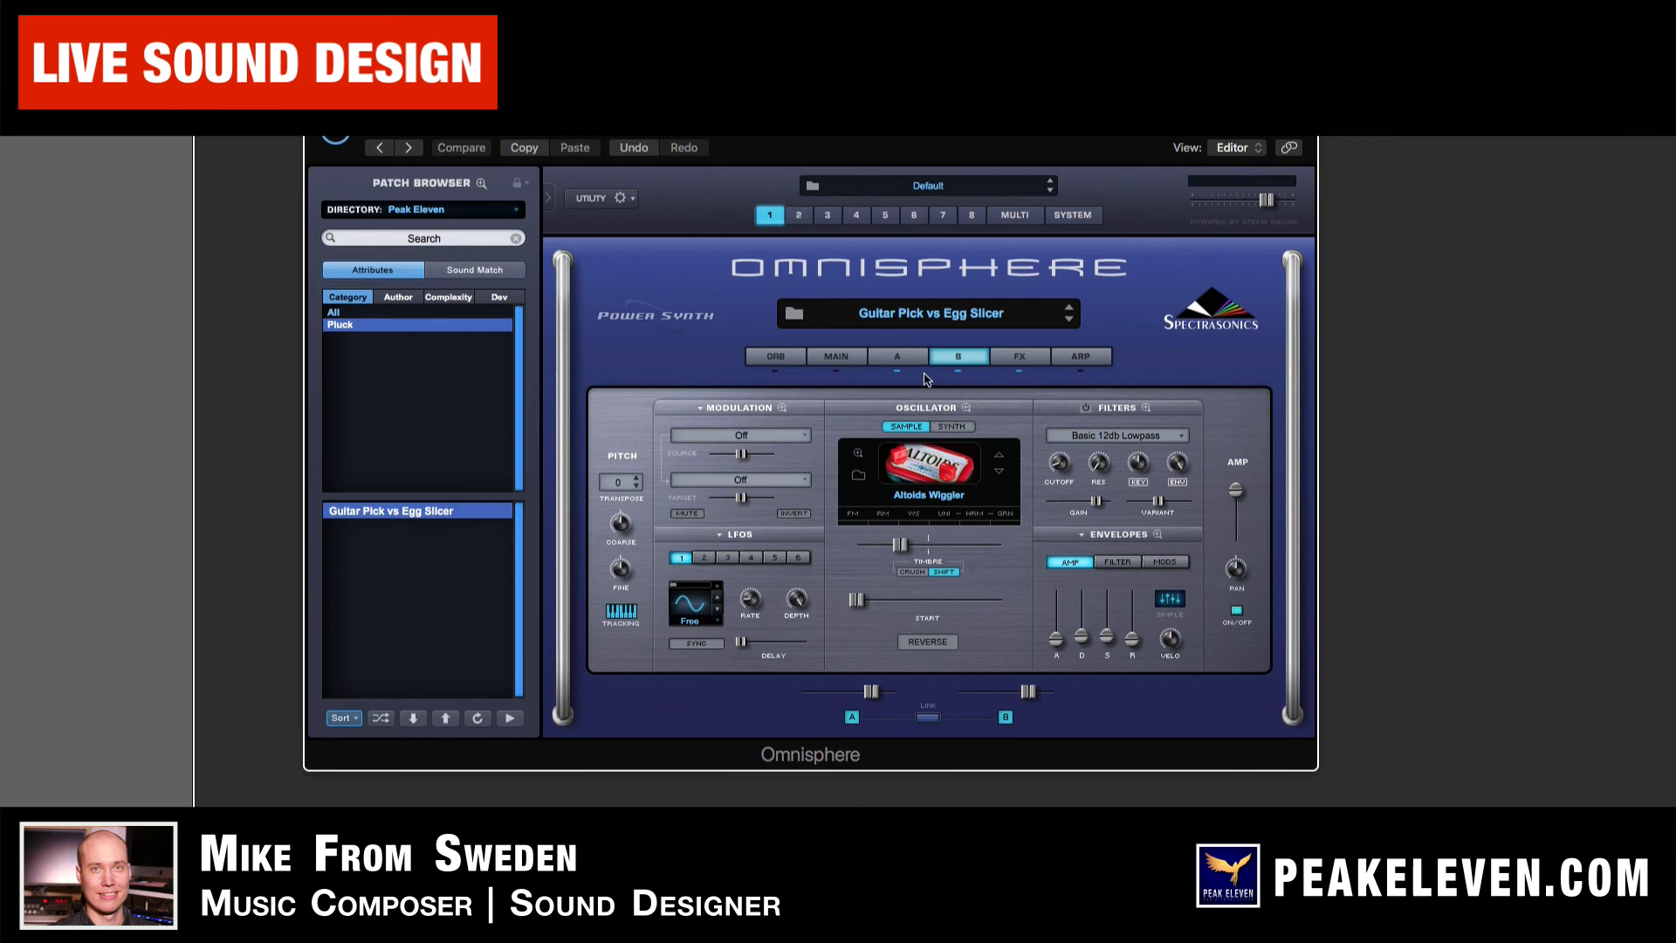
# Add the Flame effect to the first slot of layer B's effects rack and reduce its mix
pyautogui.click(1013, 363)
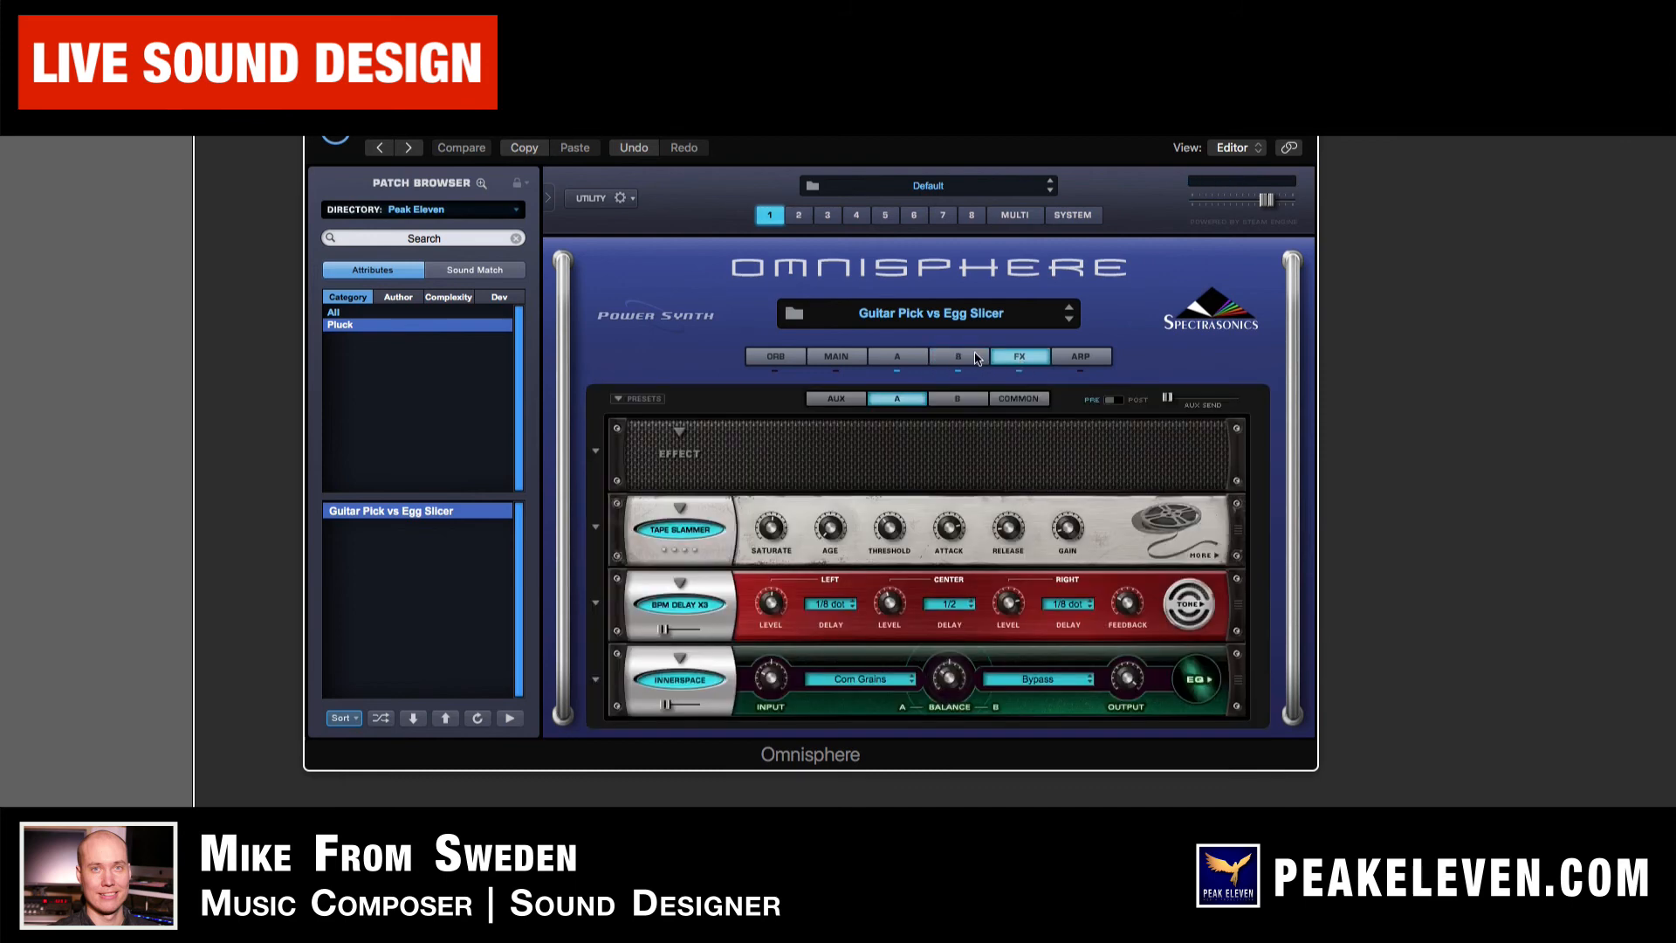
pyautogui.click(963, 401)
pyautogui.click(679, 432)
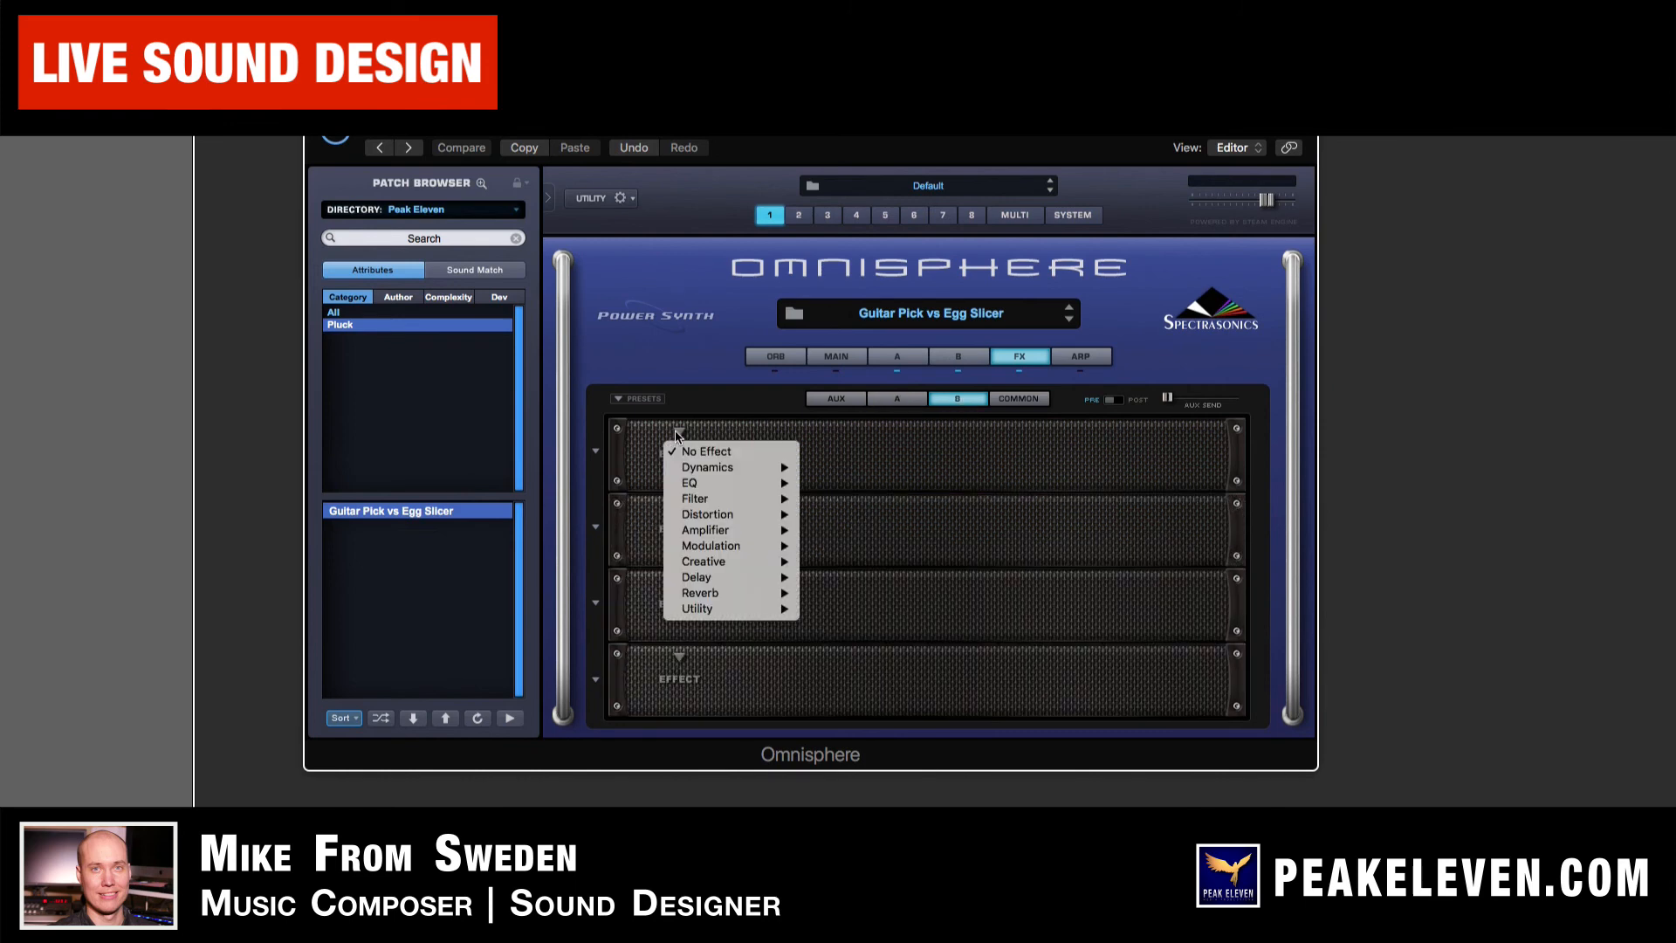
pyautogui.moveTo(764, 517)
pyautogui.click(861, 530)
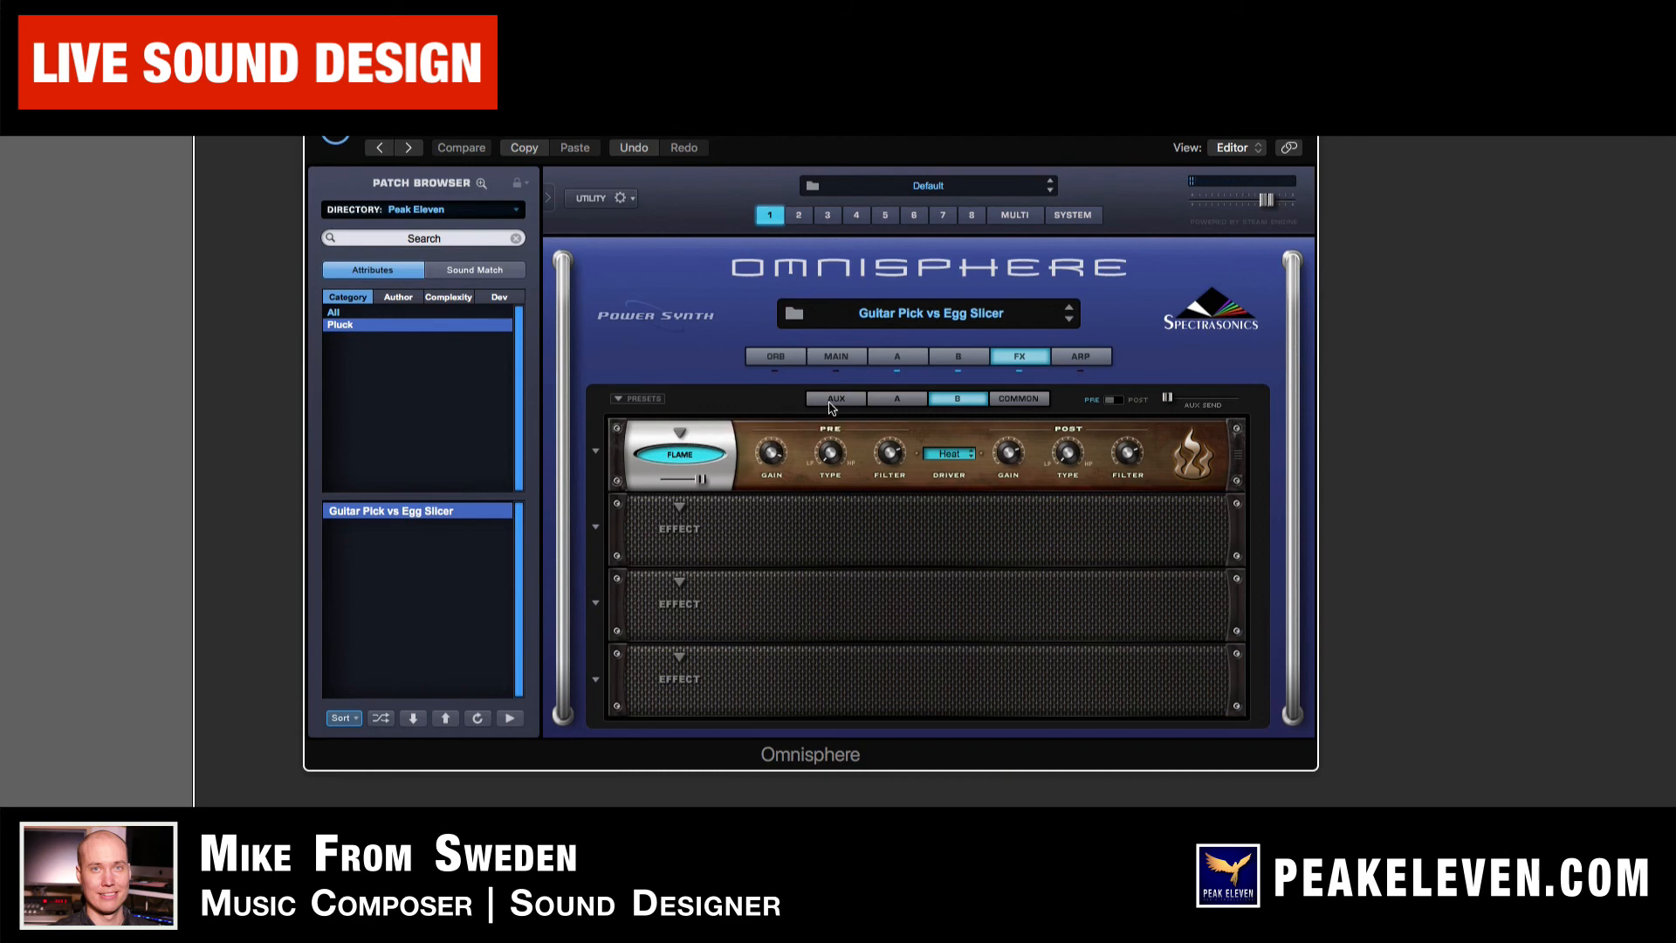
pyautogui.moveTo(701, 479); pyautogui.dragTo(677, 479)
# Switch layer B off and return to layer A, briefly opening the soundsource browser for its oscillator
pyautogui.click(957, 356)
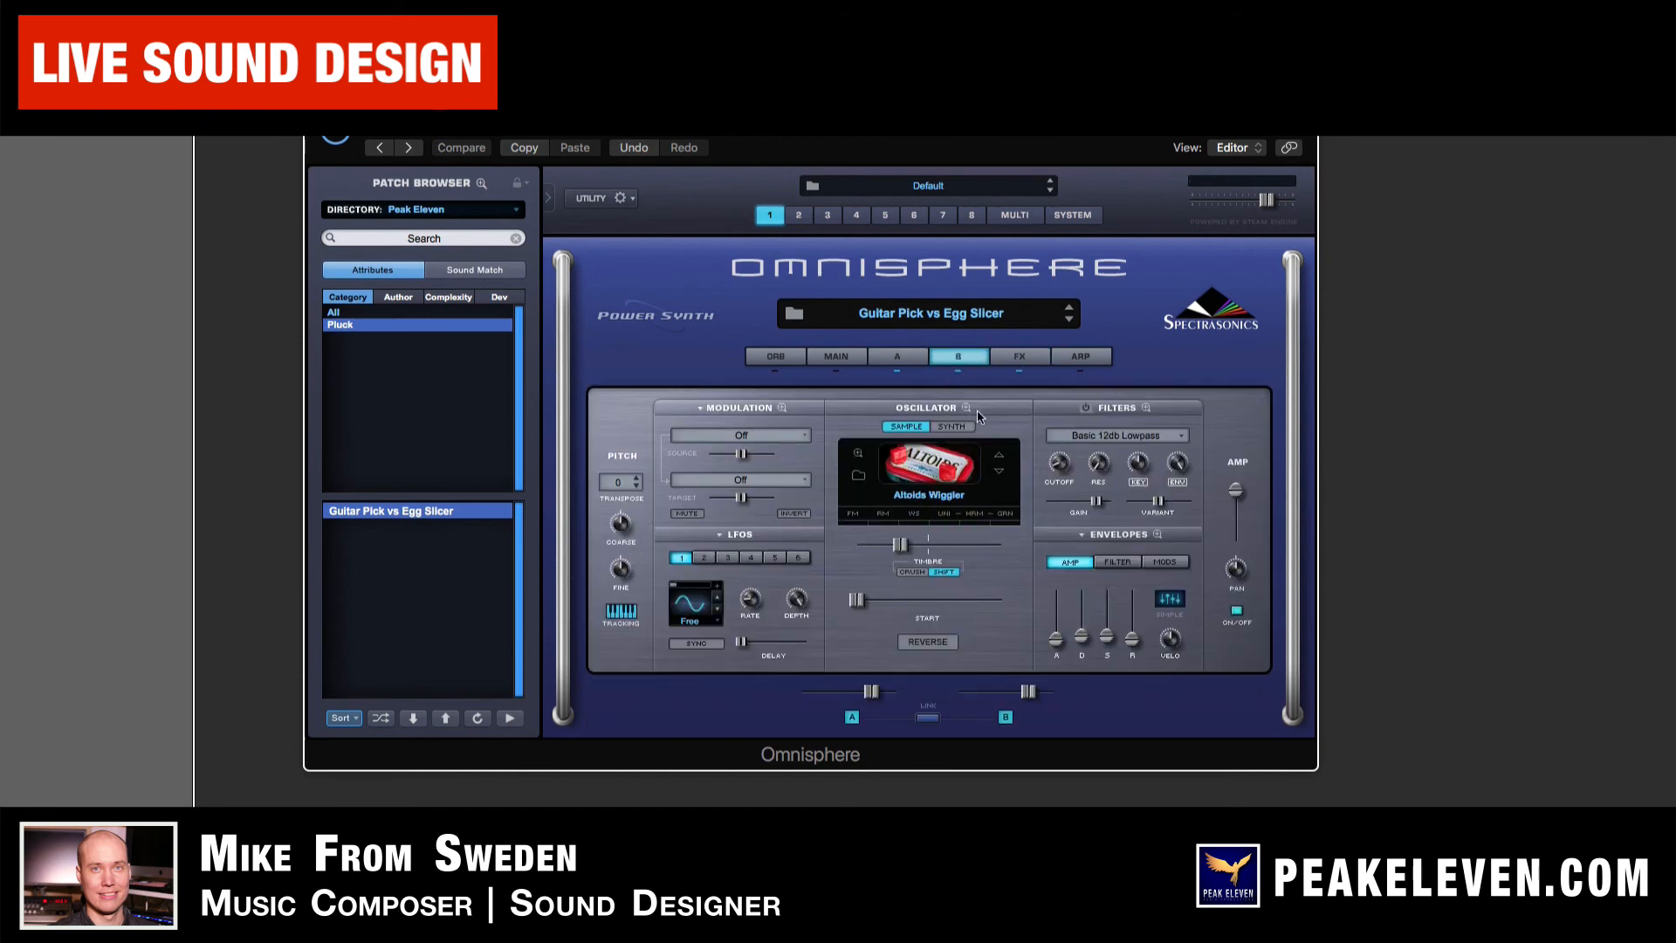
pyautogui.click(959, 373)
pyautogui.click(902, 361)
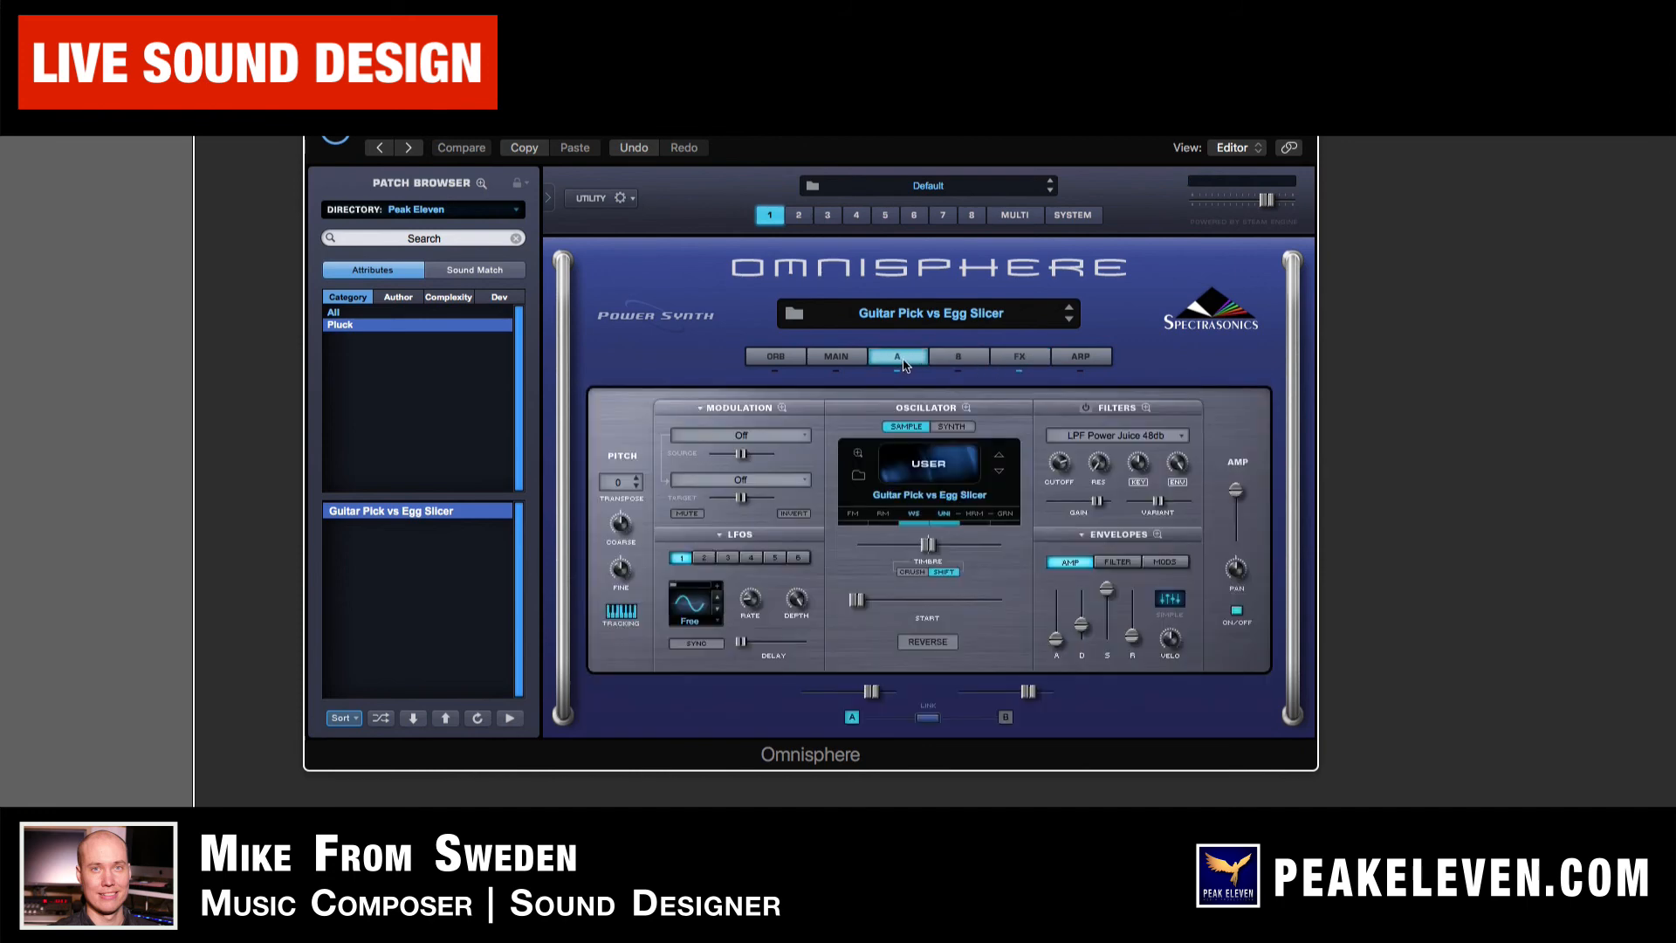
pyautogui.click(927, 478)
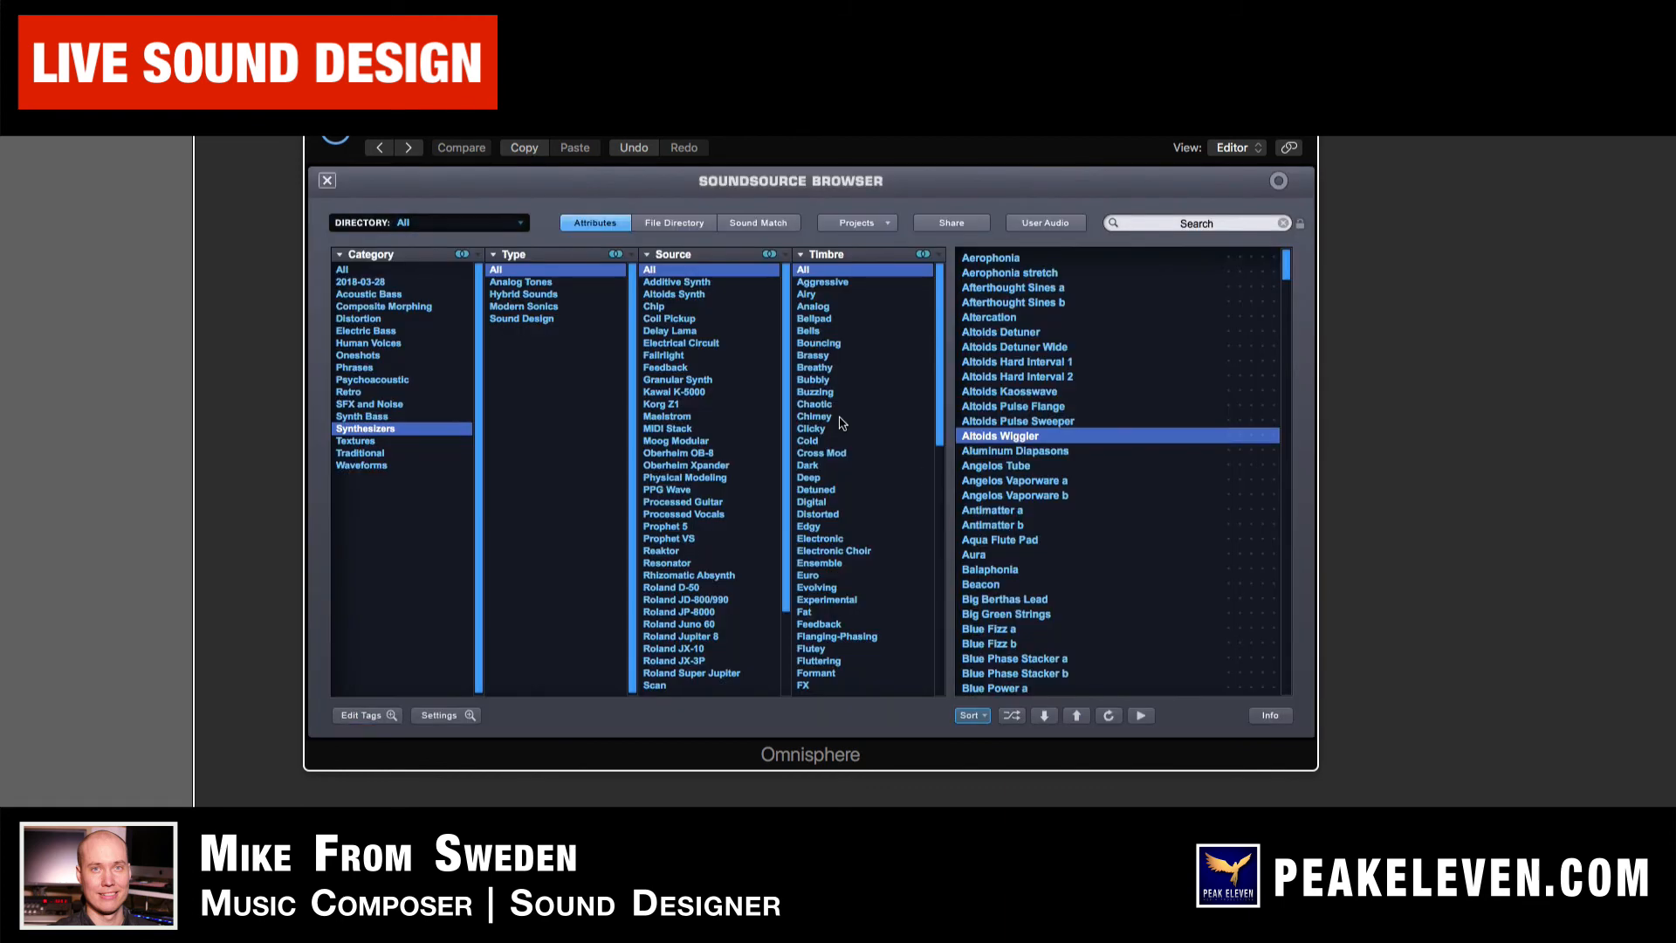
pyautogui.click(328, 181)
# Clear layer B and confirm the removal of its Altoids Wiggler sound
pyautogui.rightClick(957, 352)
pyautogui.moveTo(957, 352)
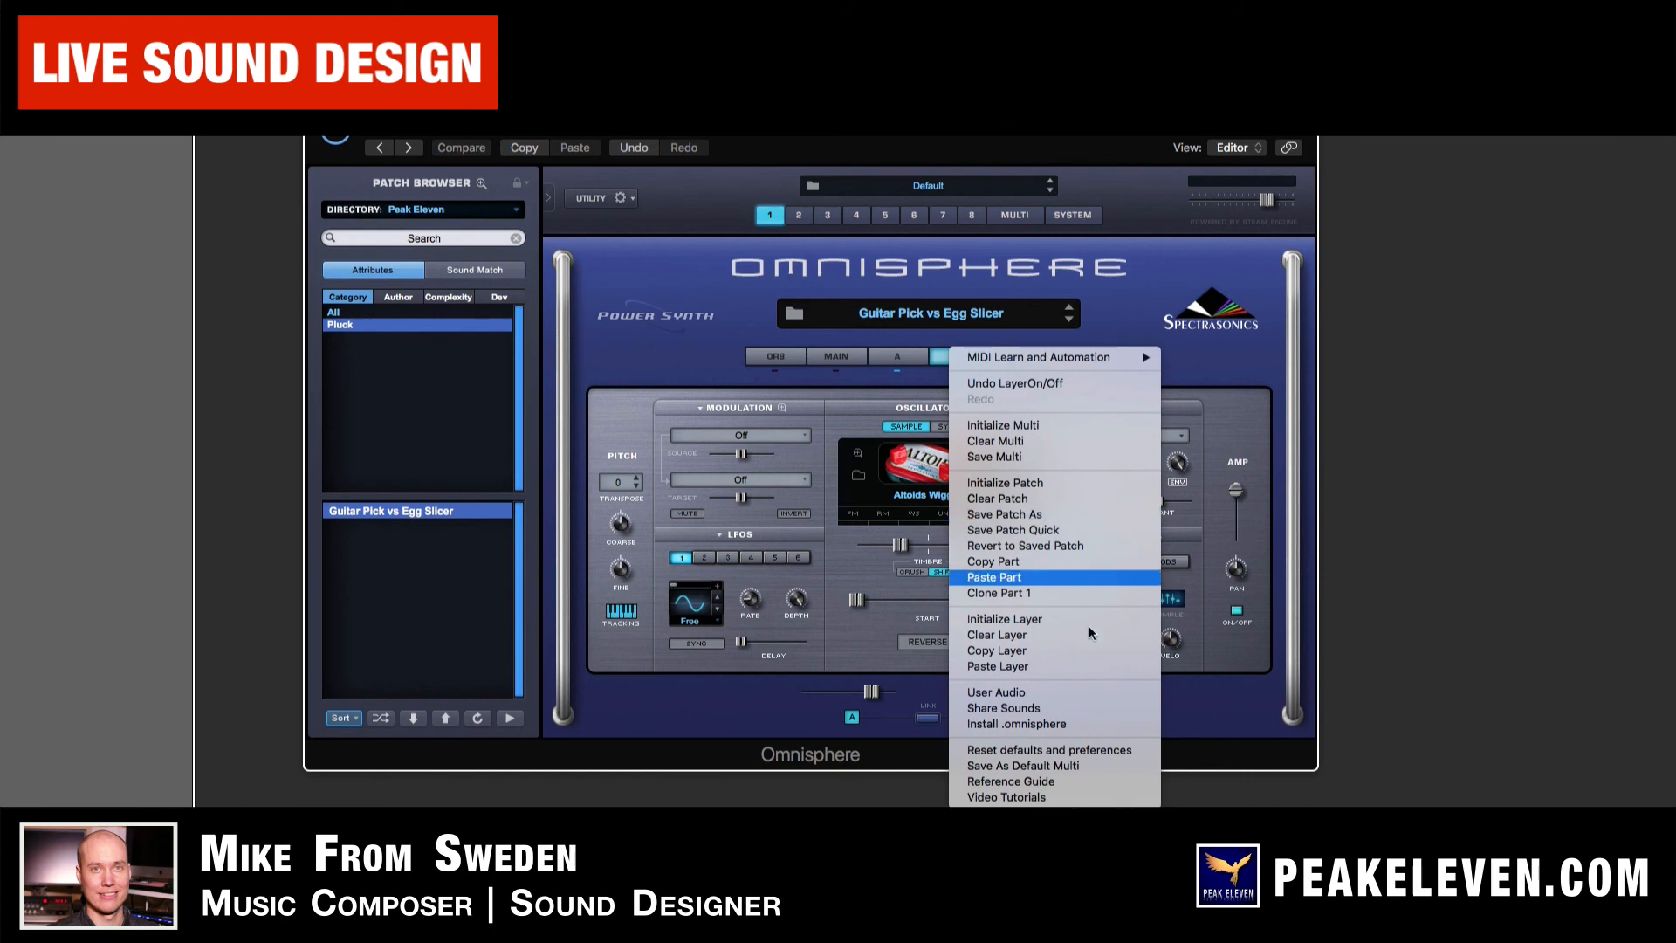
pyautogui.click(1023, 636)
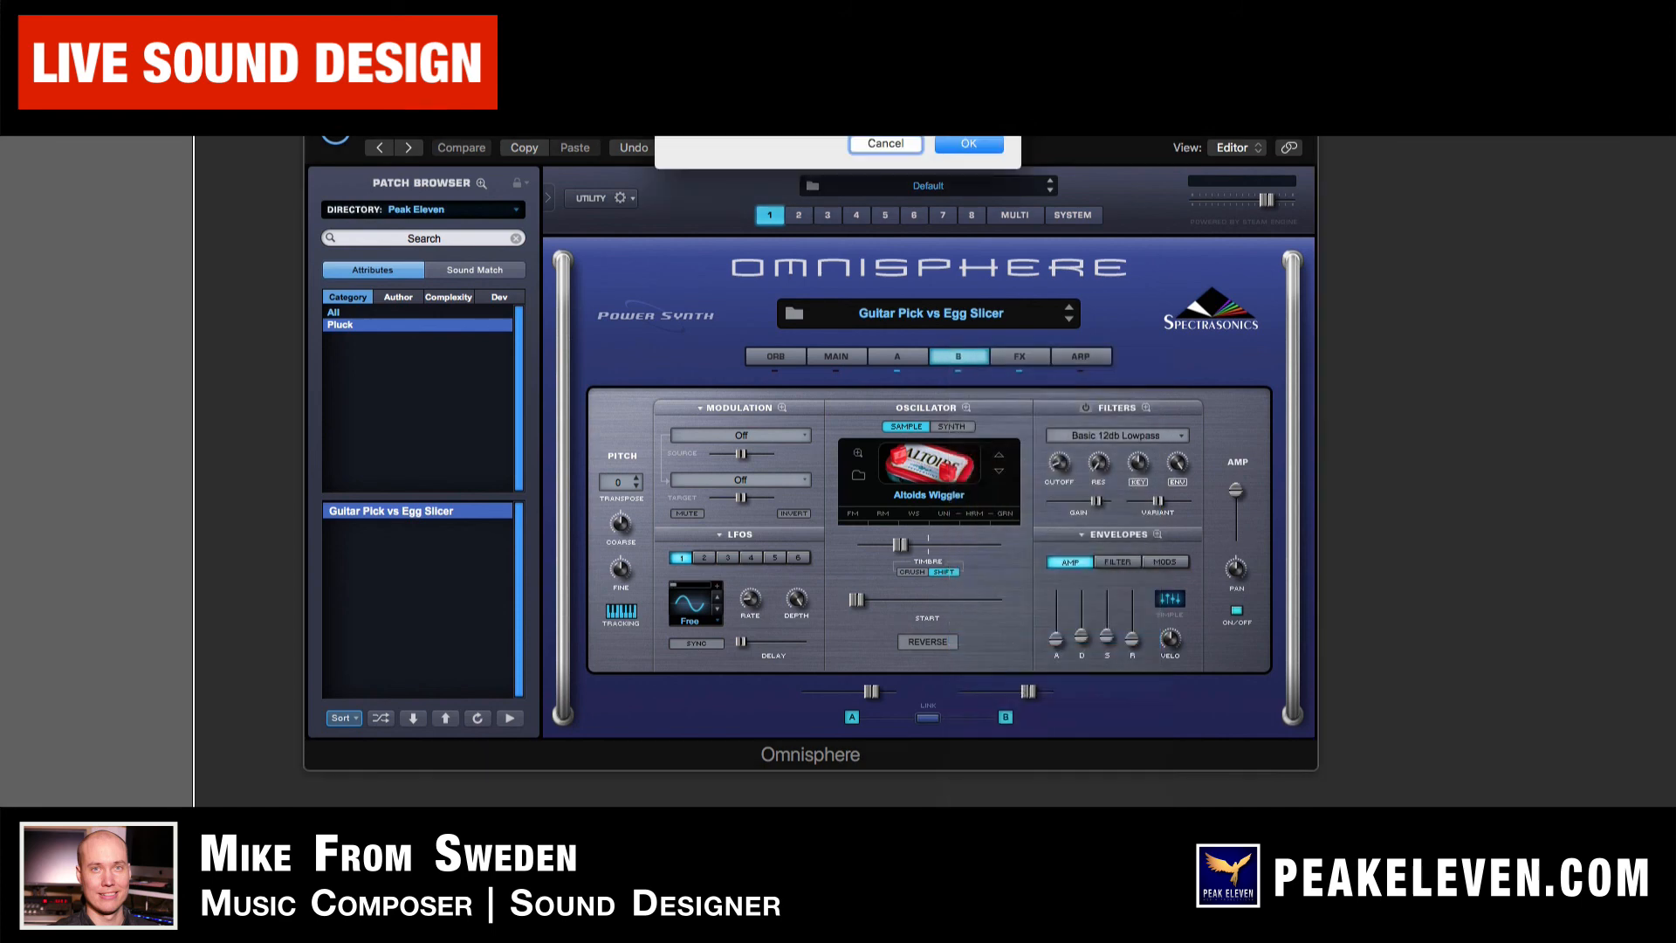
pyautogui.click(969, 145)
# Quick-save the Guitar Pick vs Egg Slicer patch from layer A, overwriting the stored version, and check layer B's effects rack
pyautogui.click(913, 359)
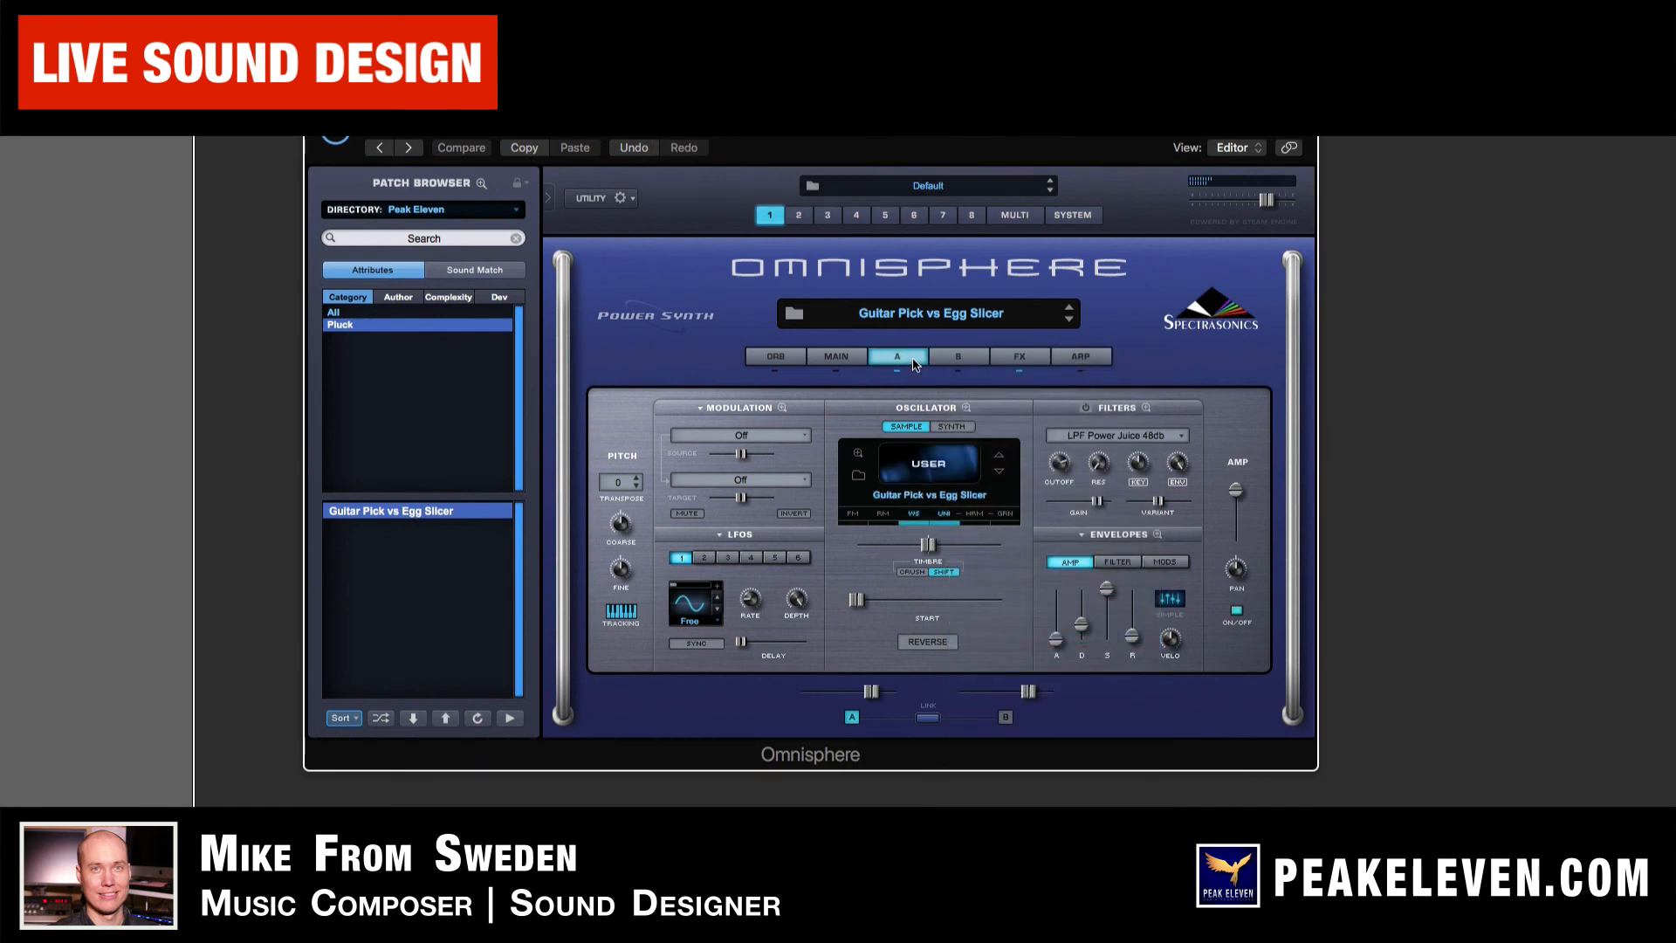
pyautogui.click(632, 199)
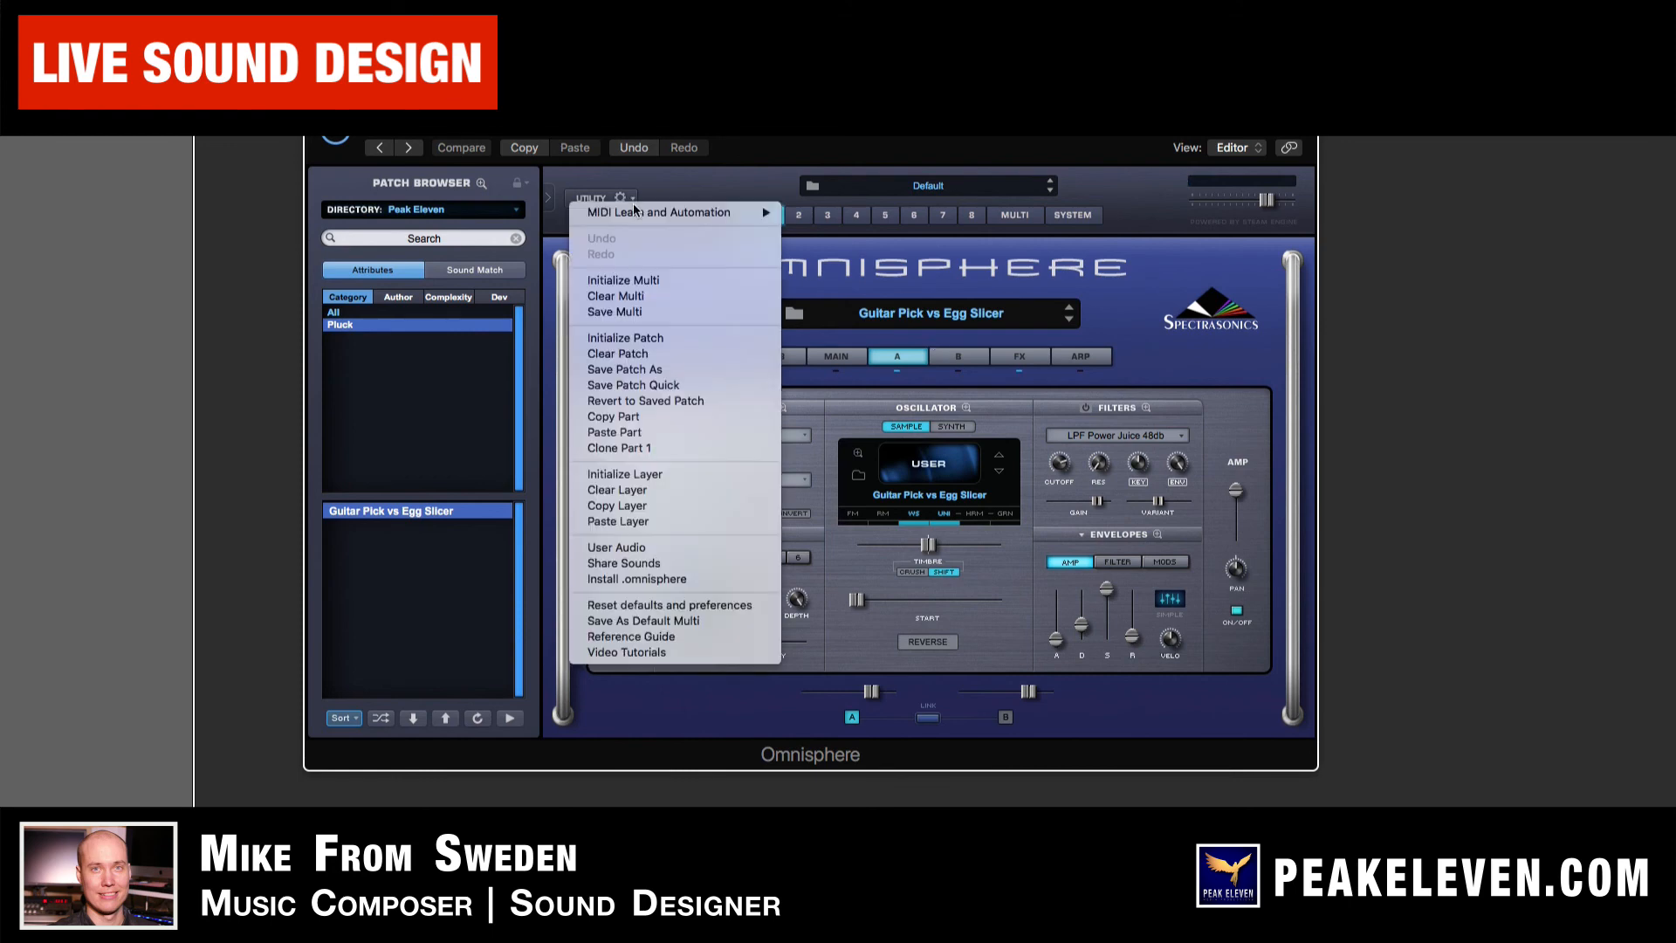
pyautogui.click(657, 390)
pyautogui.click(970, 142)
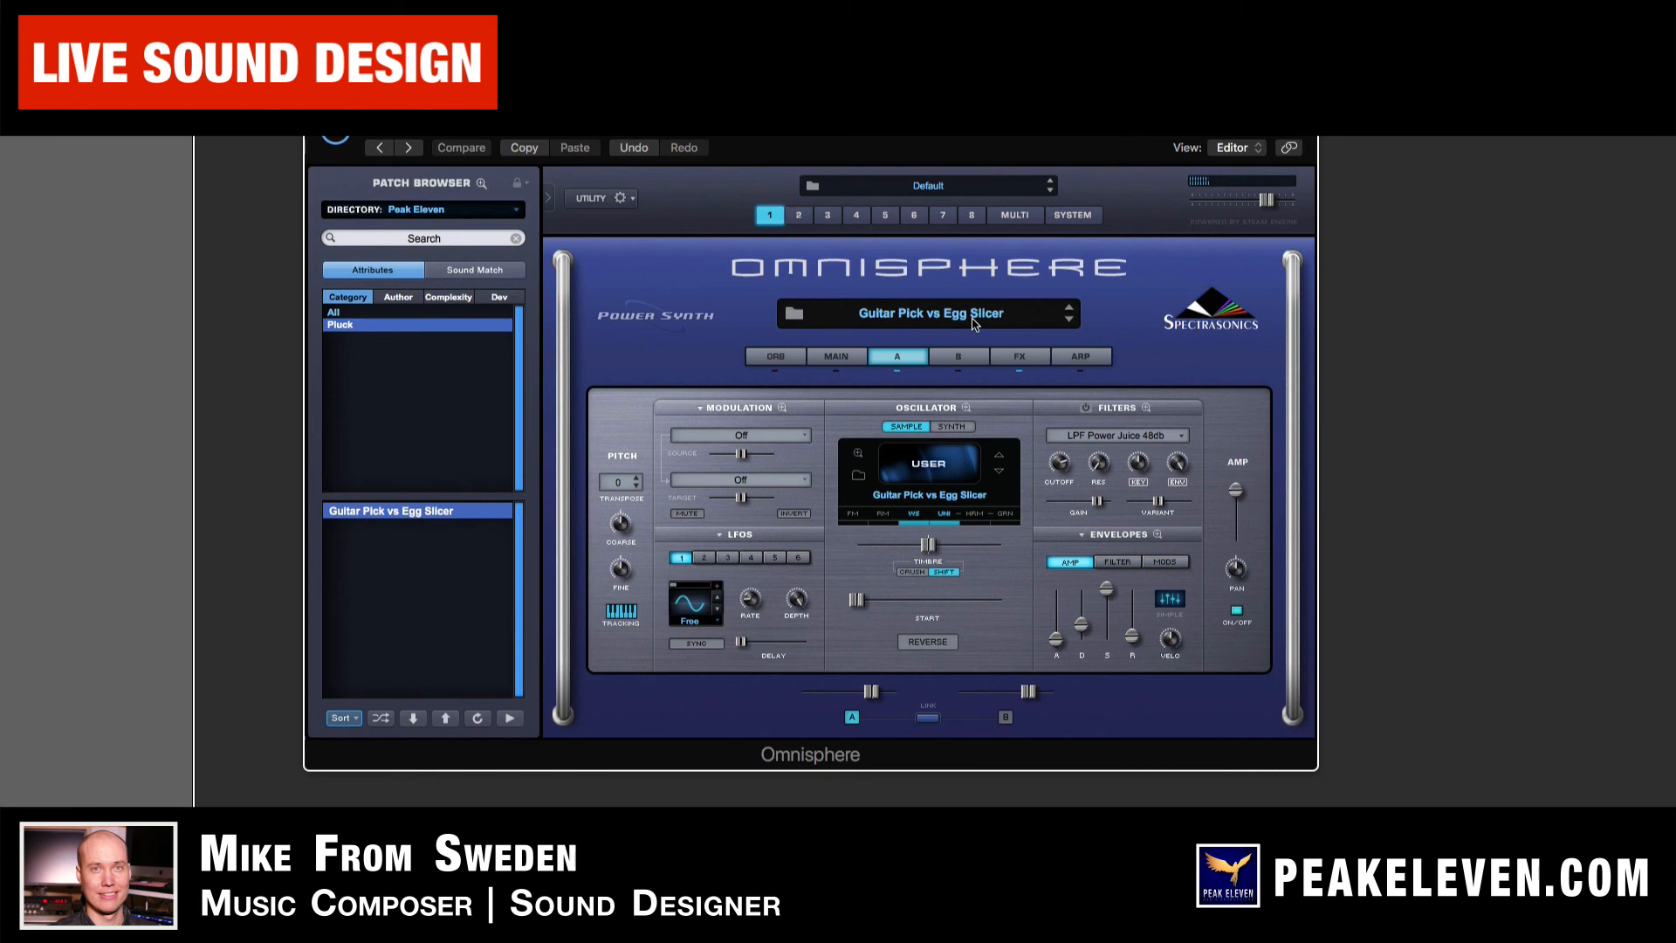
pyautogui.click(1015, 360)
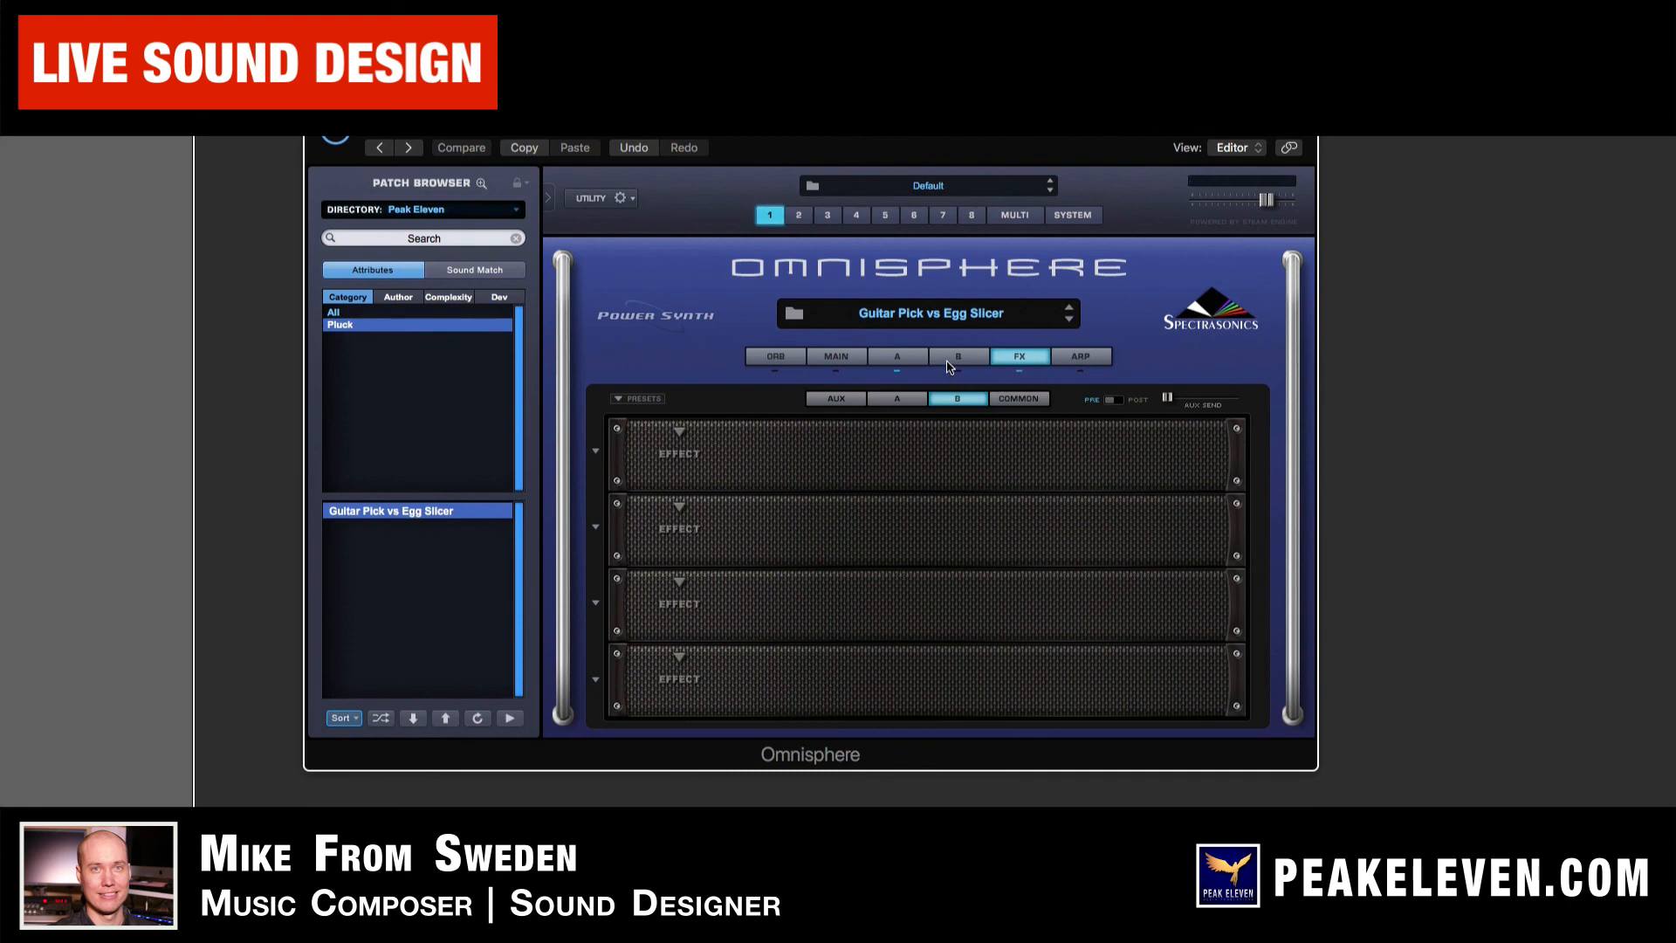
pyautogui.click(891, 364)
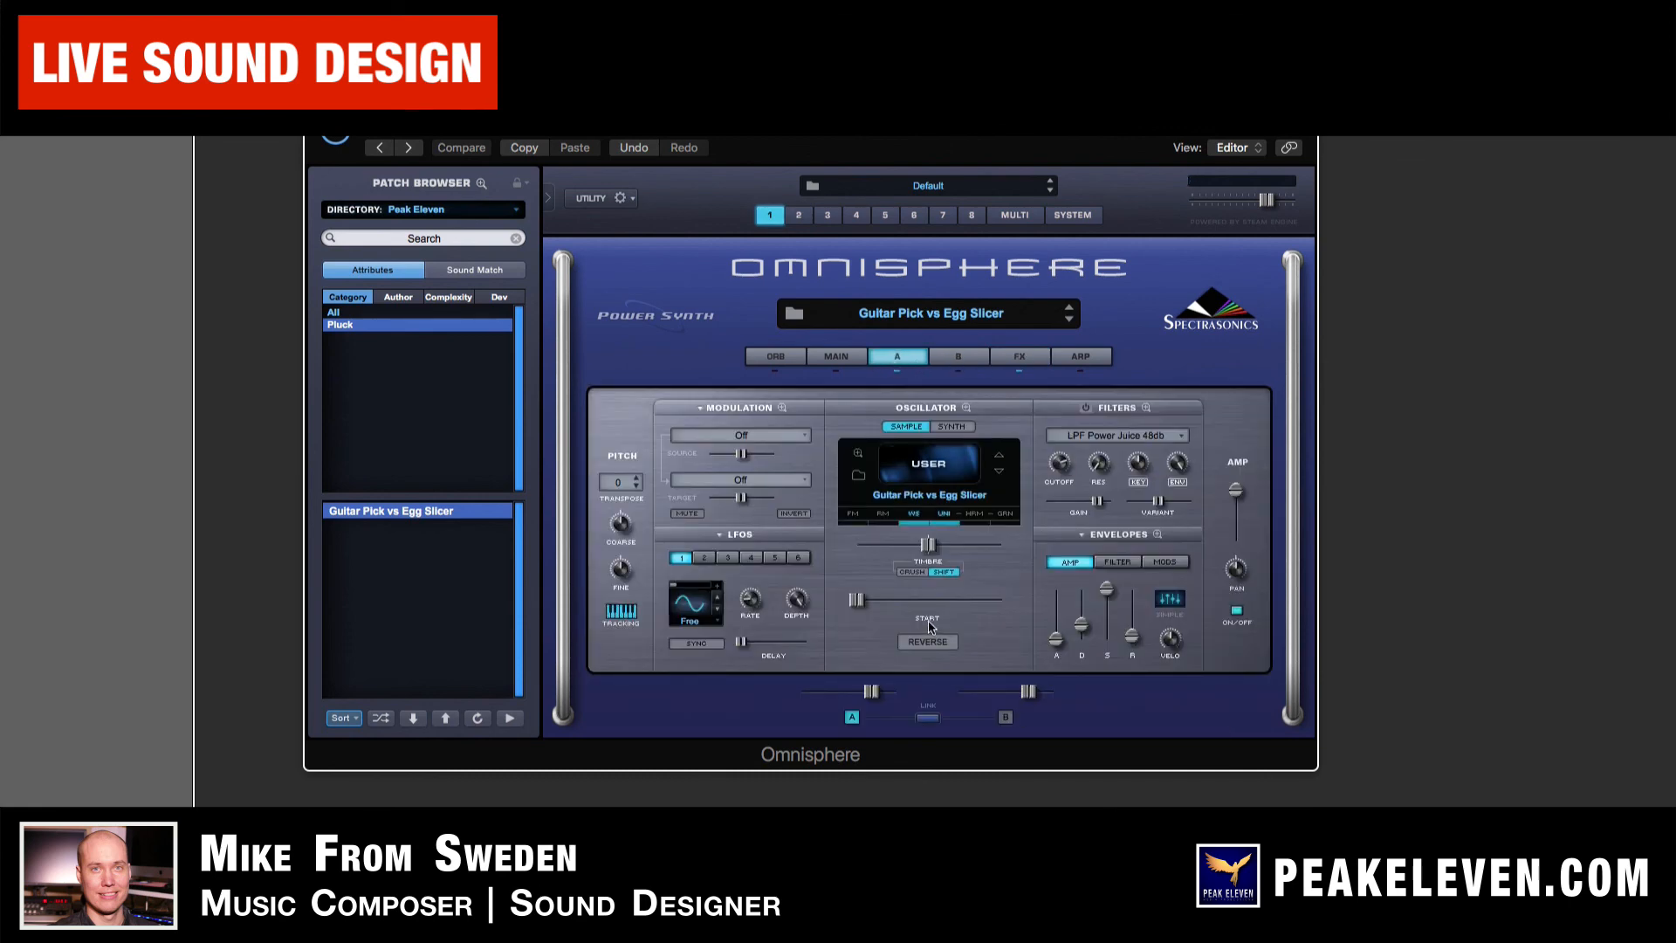